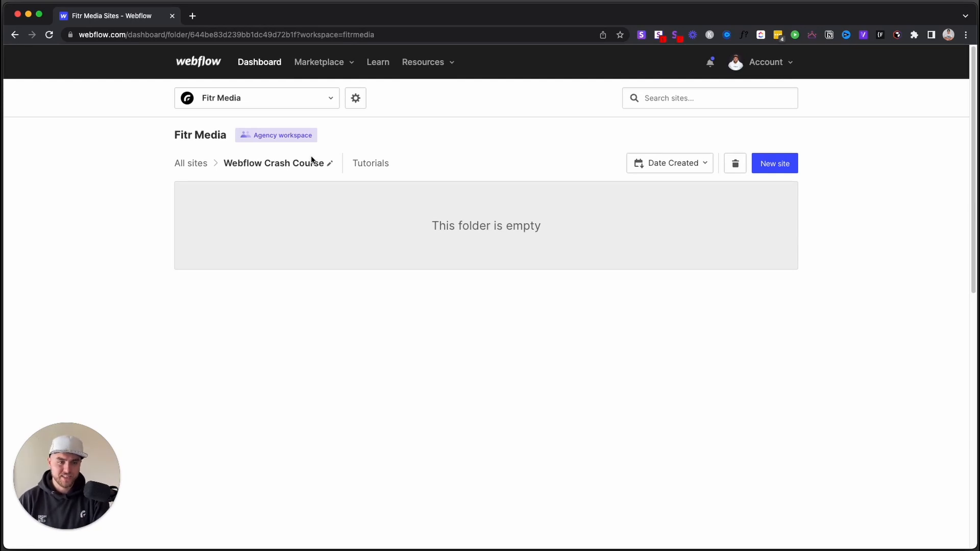
# - Start a new site and browse the starter, purchased and new templates on offer
pyautogui.click(773, 168)
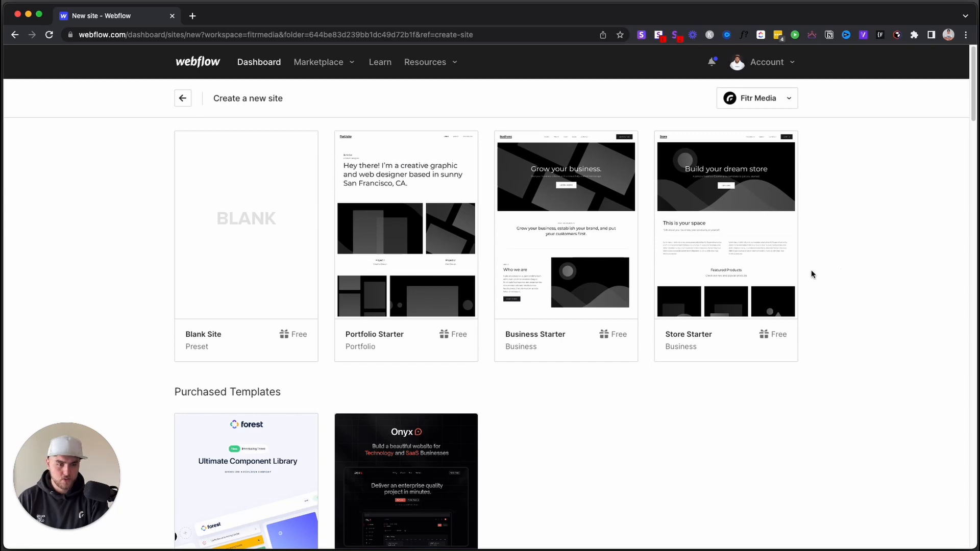
pyautogui.moveTo(300, 243)
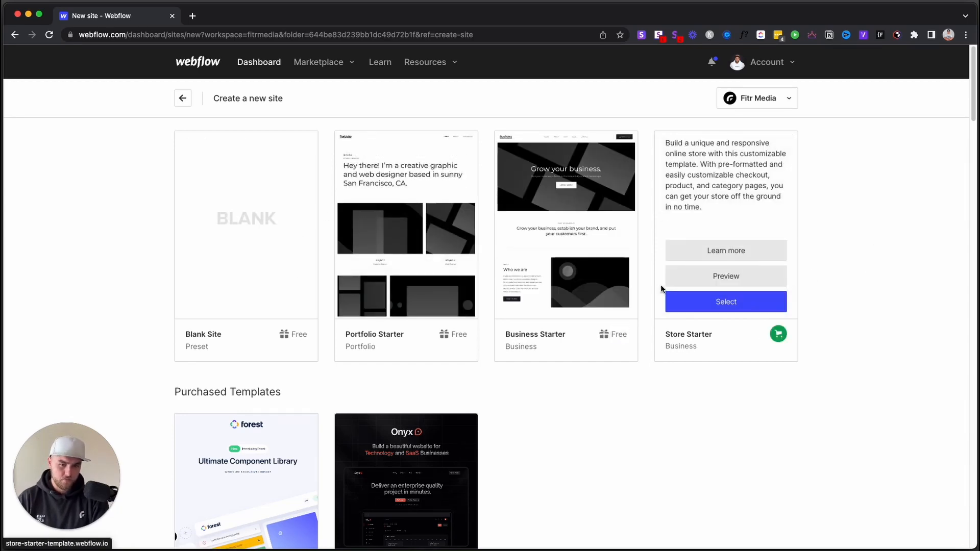
pyautogui.moveTo(972, 111); pyautogui.dragTo(974, 148)
pyautogui.moveTo(418, 291)
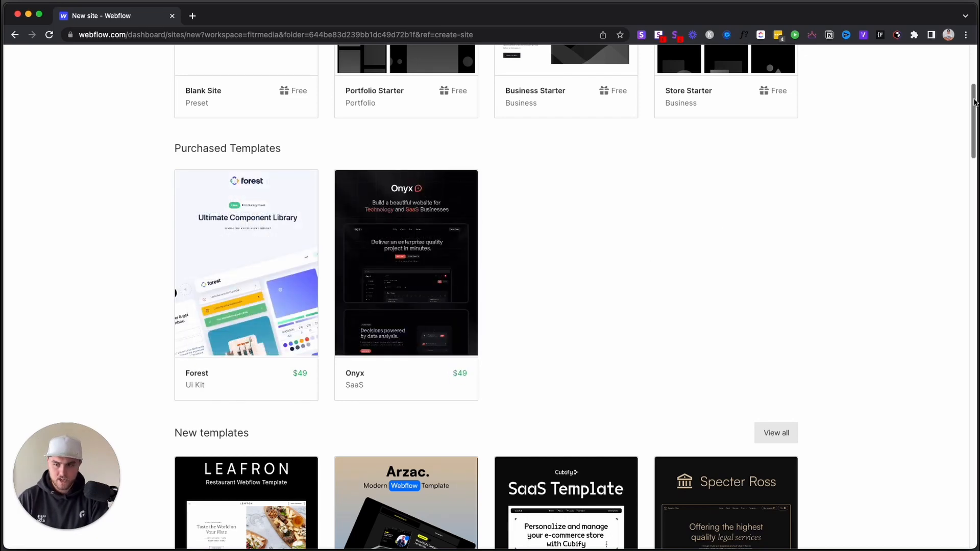
pyautogui.moveTo(975, 107); pyautogui.dragTo(974, 153)
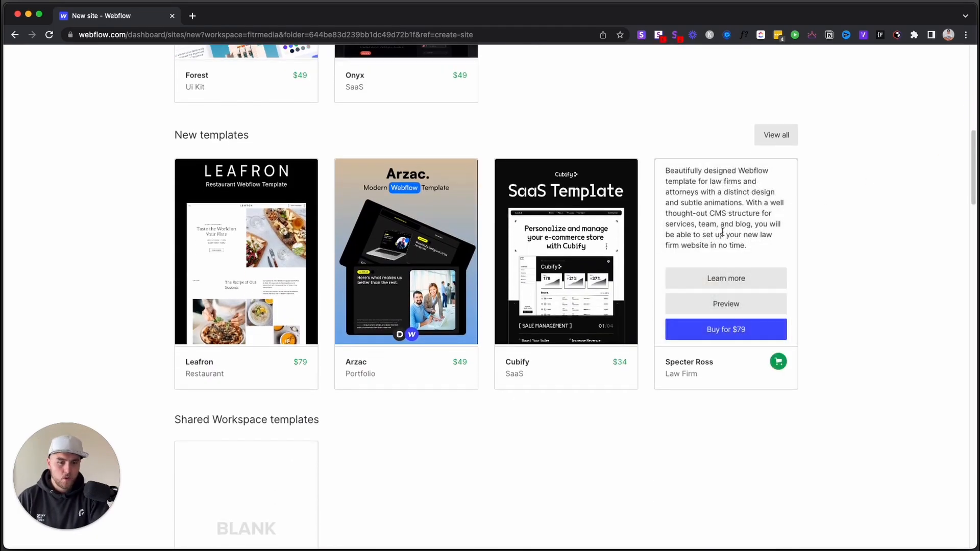
pyautogui.moveTo(787, 226)
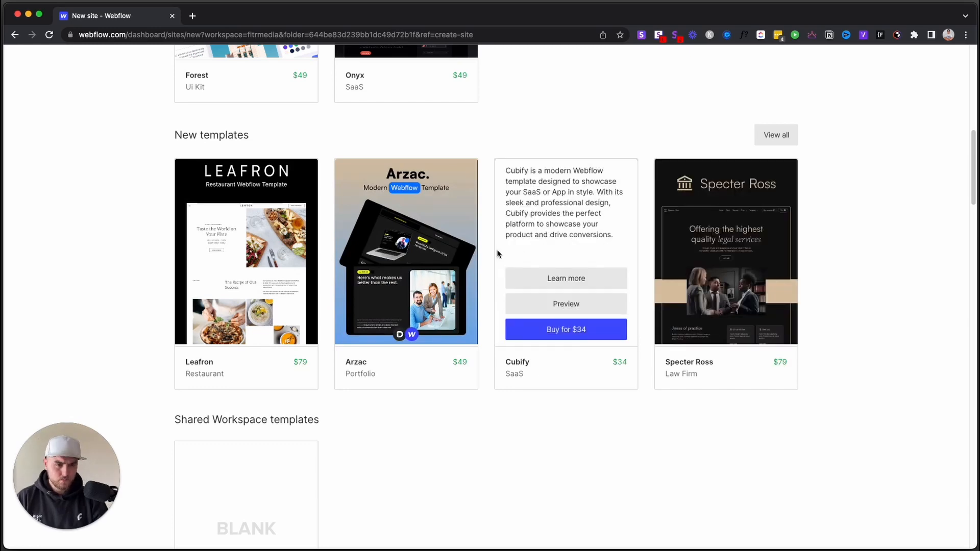
pyautogui.moveTo(304, 301)
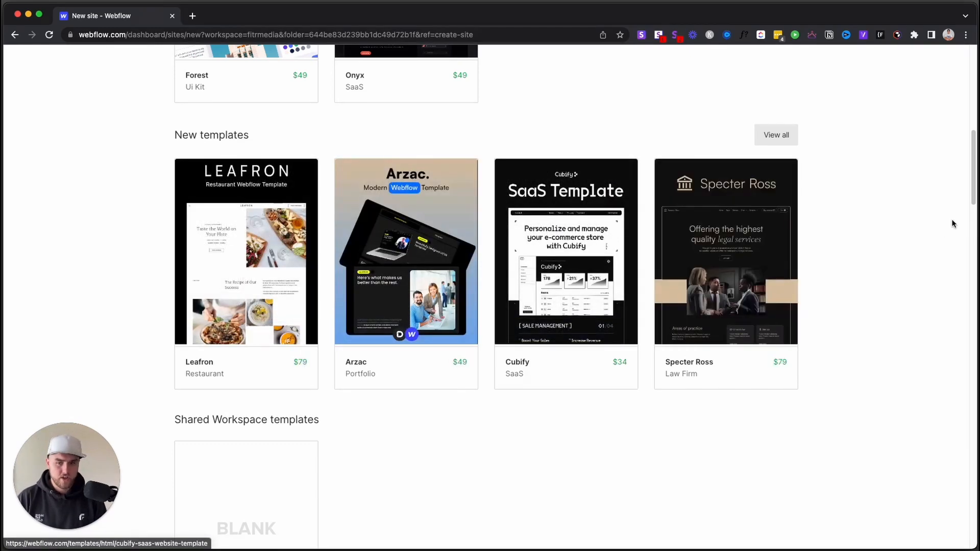
# - Create the site from the Blank Site preset with the name Webflow Crash Course
pyautogui.moveTo(974, 169); pyautogui.dragTo(973, 48)
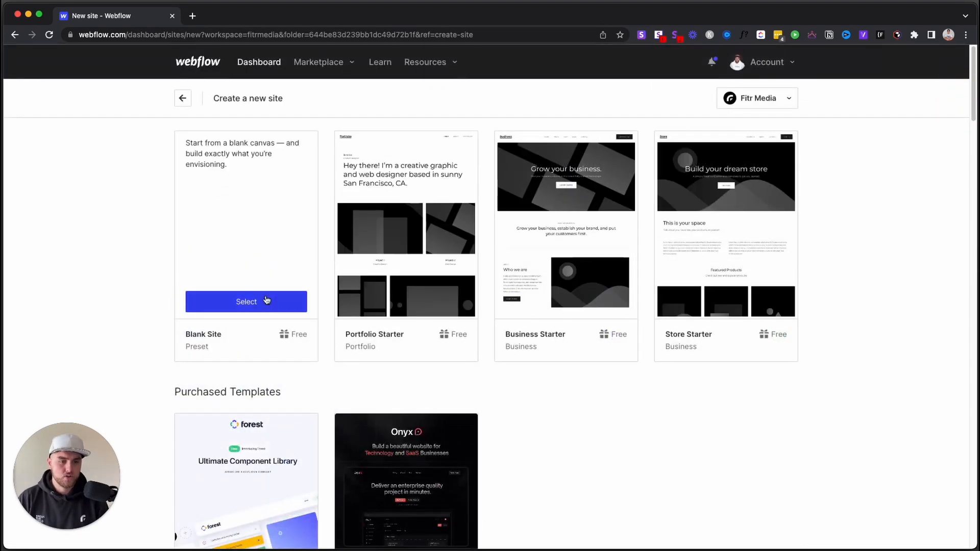
pyautogui.click(267, 300)
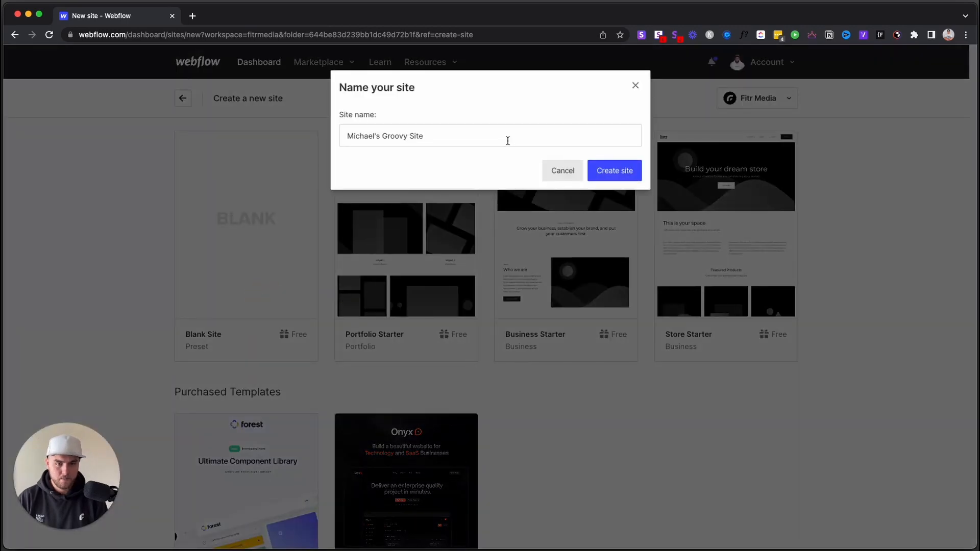
pyautogui.click(620, 170)
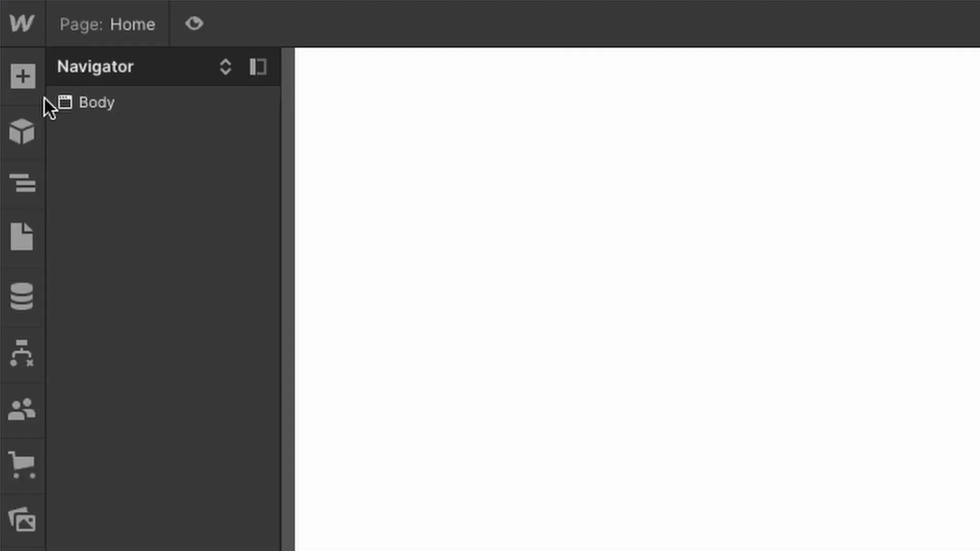
# - Review the elements available to add to the page and the site's components area
pyautogui.click(17, 76)
pyautogui.click(29, 76)
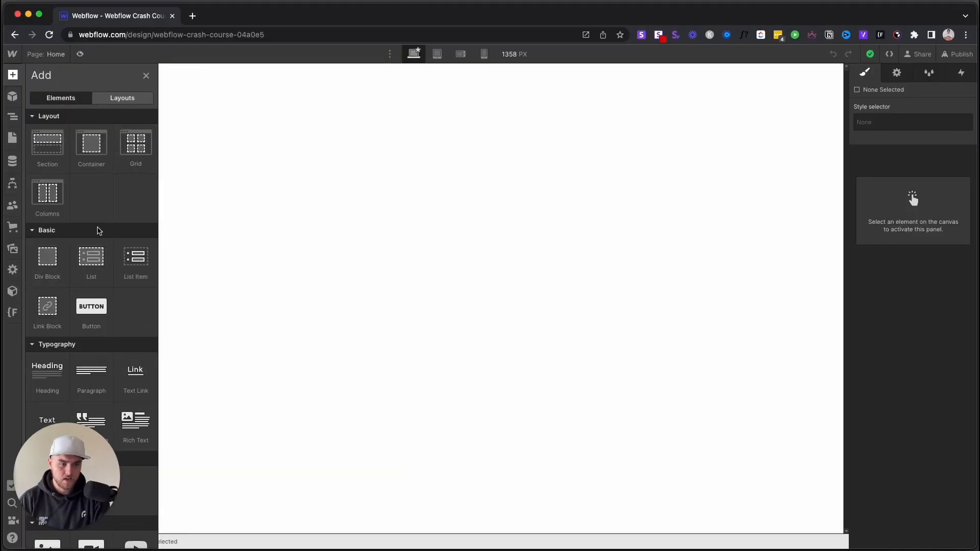
pyautogui.click(13, 96)
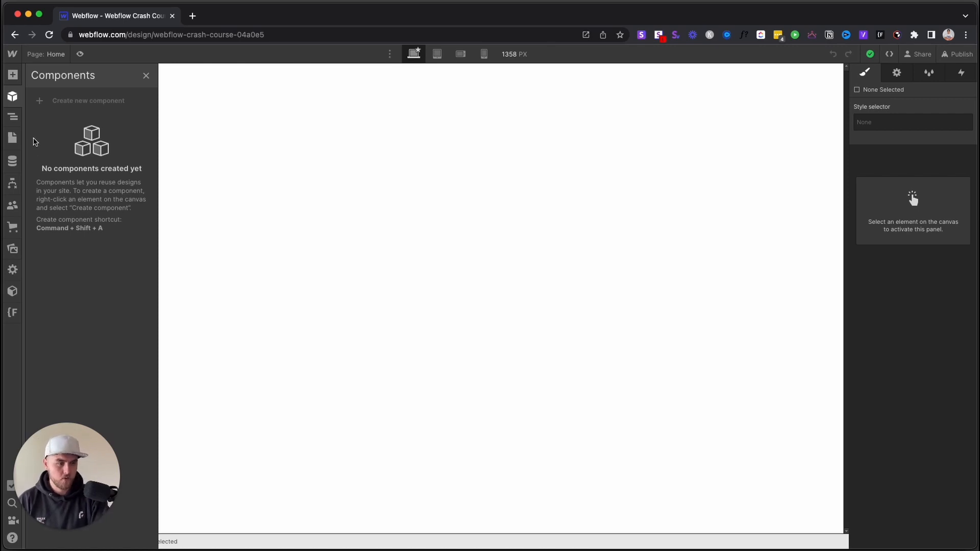
# - Show the page structure in the Navigator and add an H1 Heading element to the page body
pyautogui.click(13, 117)
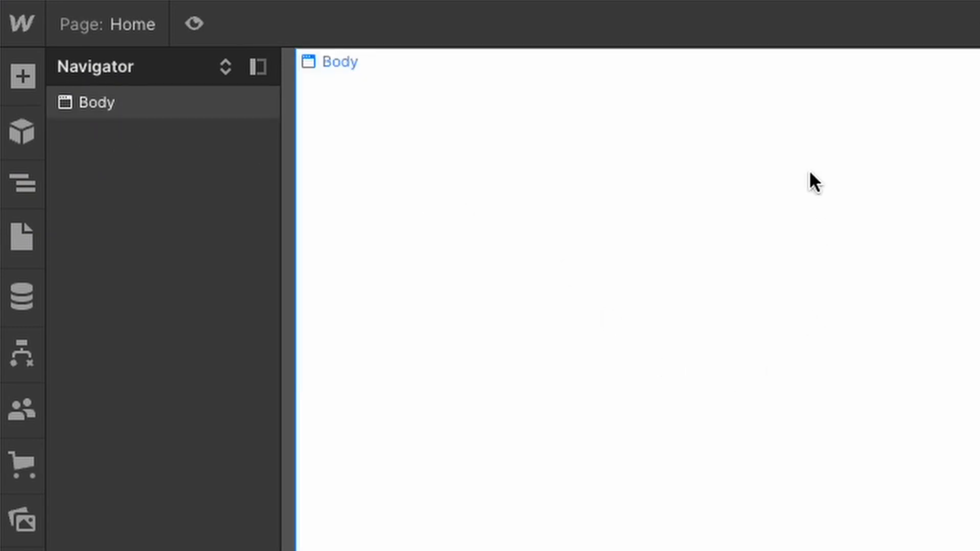
pyautogui.click(15, 77)
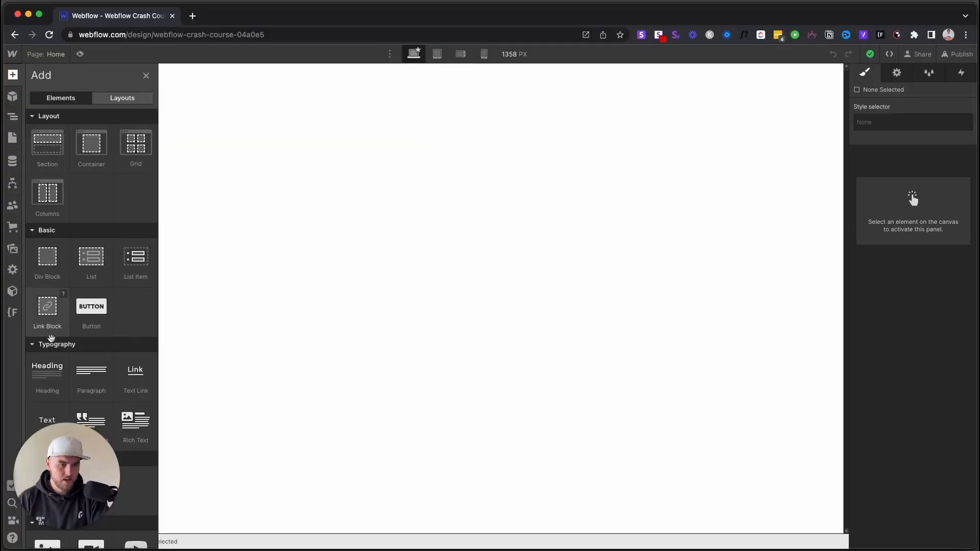
pyautogui.moveTo(46, 369); pyautogui.dragTo(231, 301)
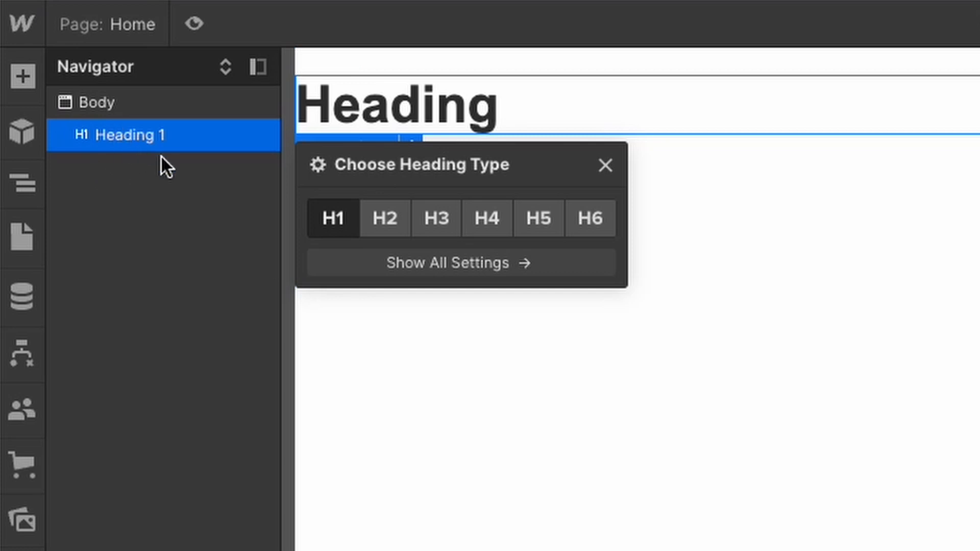
# - Review the site's pages, CMS collections and logic flows, plus the Users and Ecommerce setup information, without enabling either feature
pyautogui.click(35, 239)
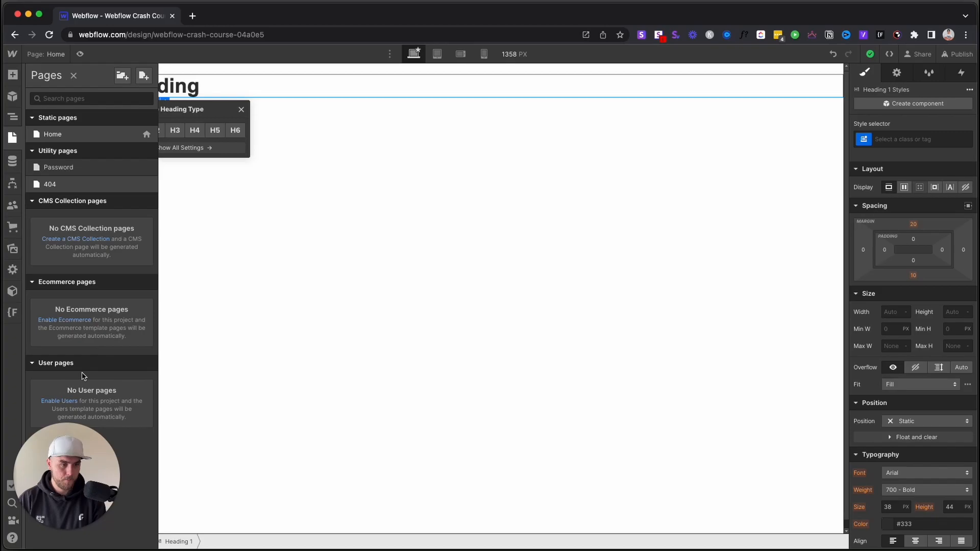
pyautogui.click(15, 159)
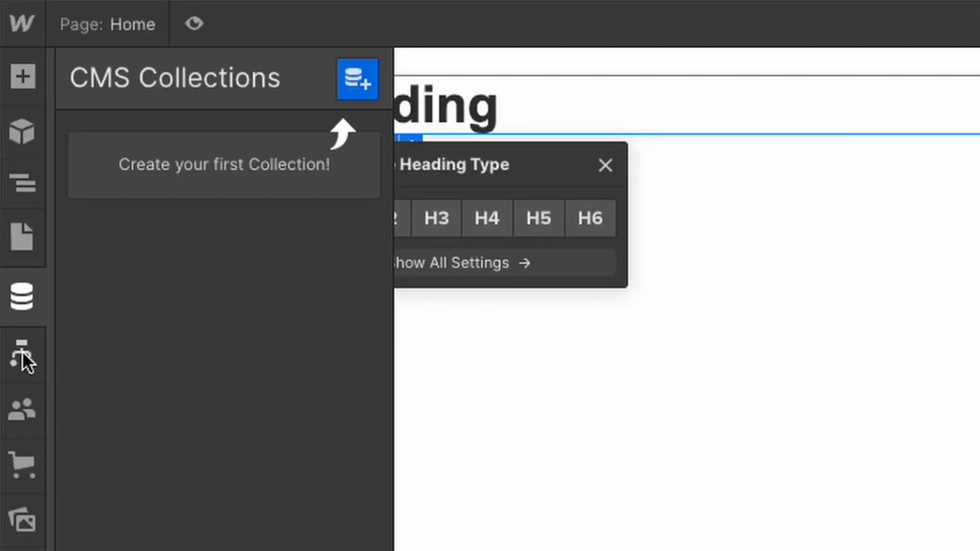
pyautogui.click(23, 358)
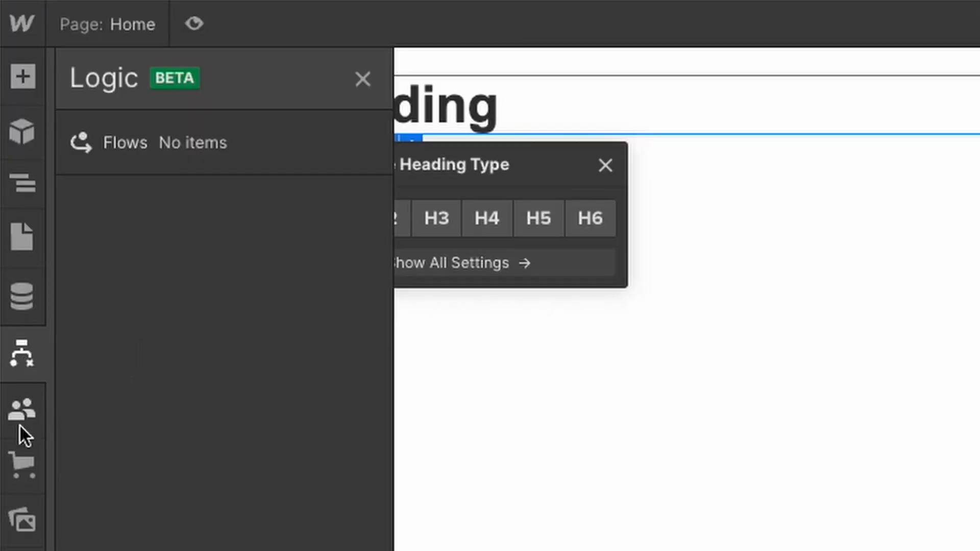
pyautogui.click(21, 426)
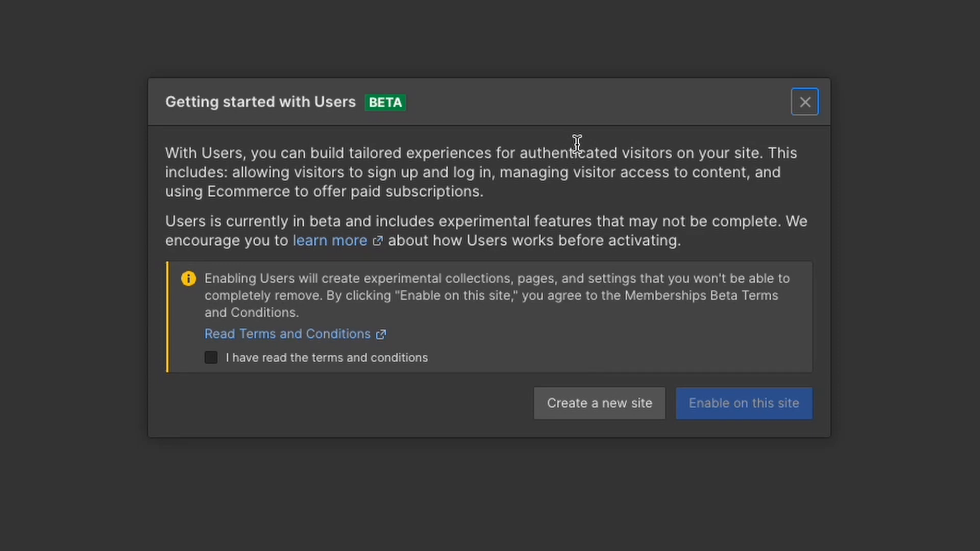
pyautogui.click(804, 102)
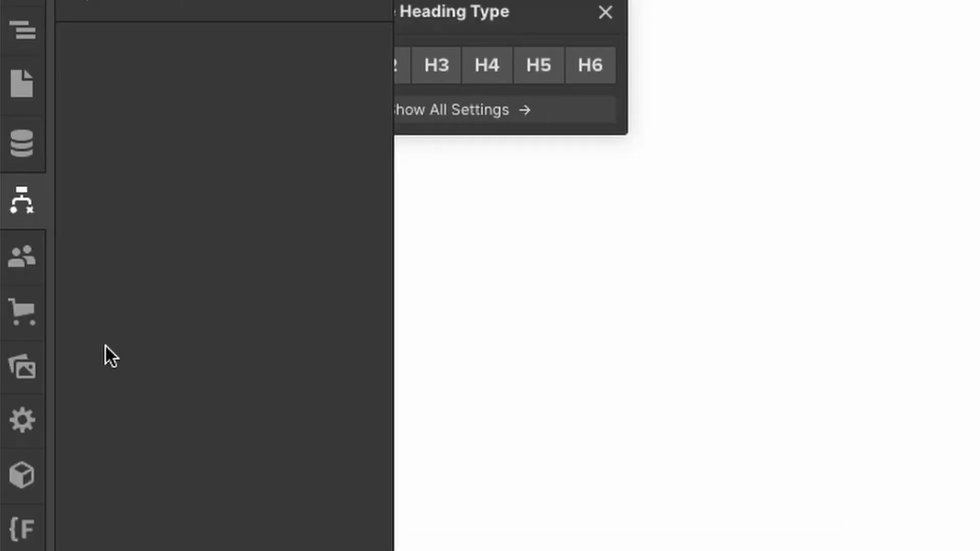
pyautogui.click(12, 227)
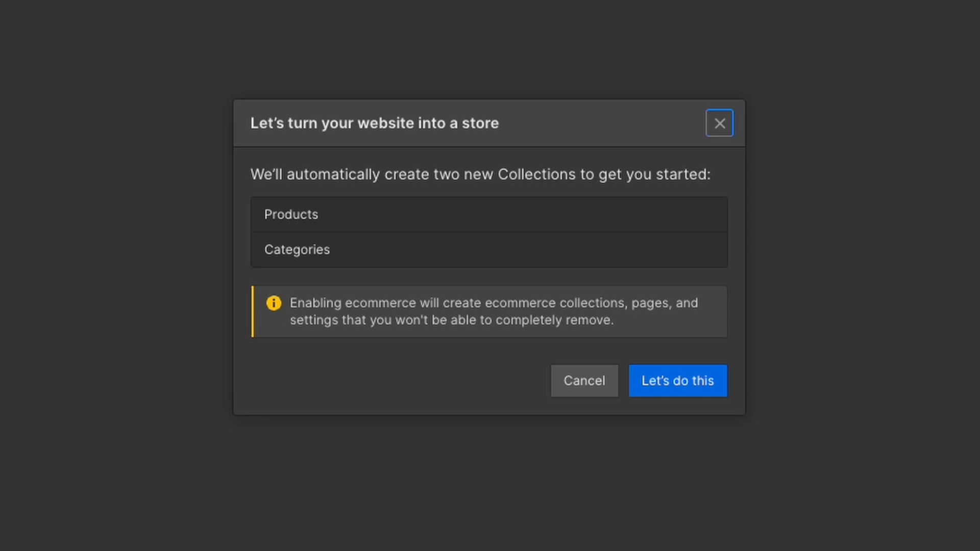
pyautogui.click(719, 125)
# - Review the site's uploaded assets and its Search, General and Backups settings, then close the settings
pyautogui.click(14, 250)
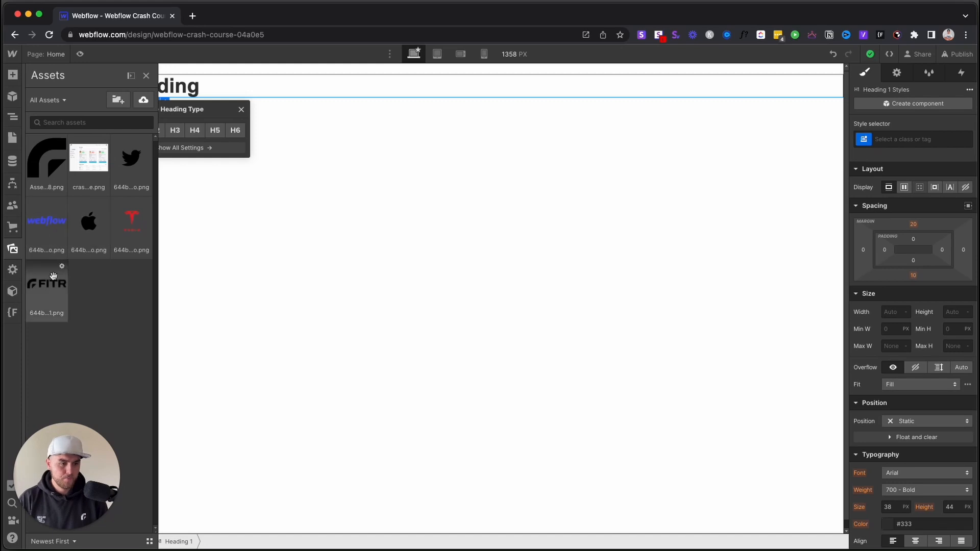
pyautogui.click(11, 270)
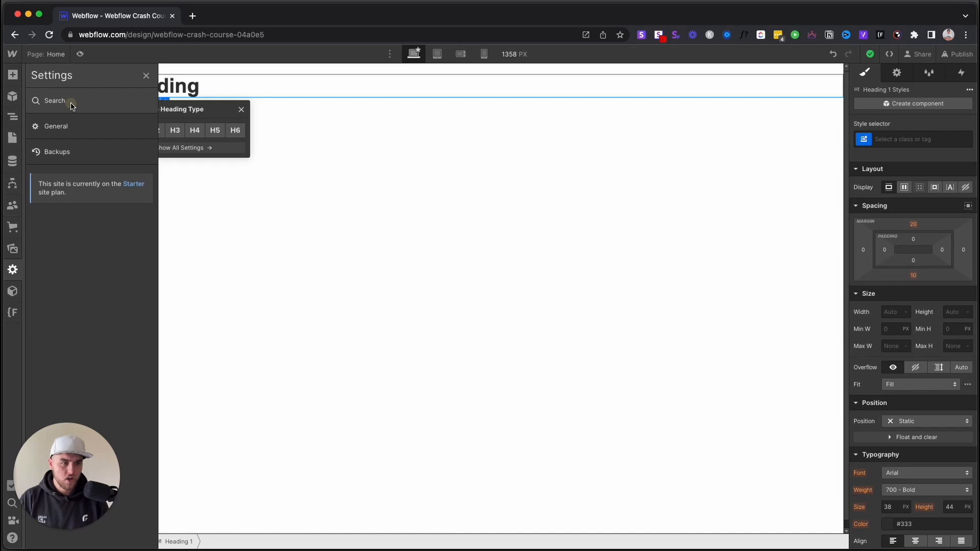
pyautogui.click(173, 107)
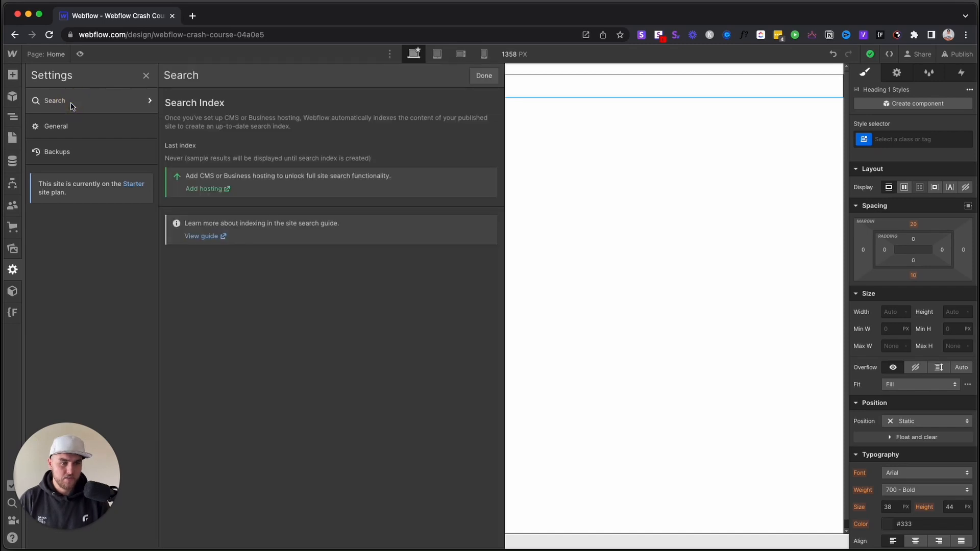
pyautogui.click(81, 127)
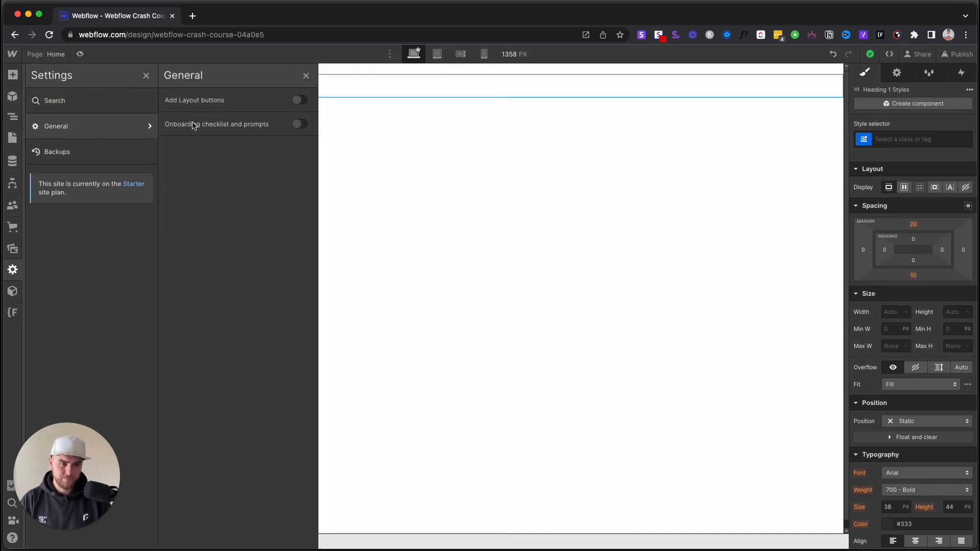
pyautogui.click(77, 153)
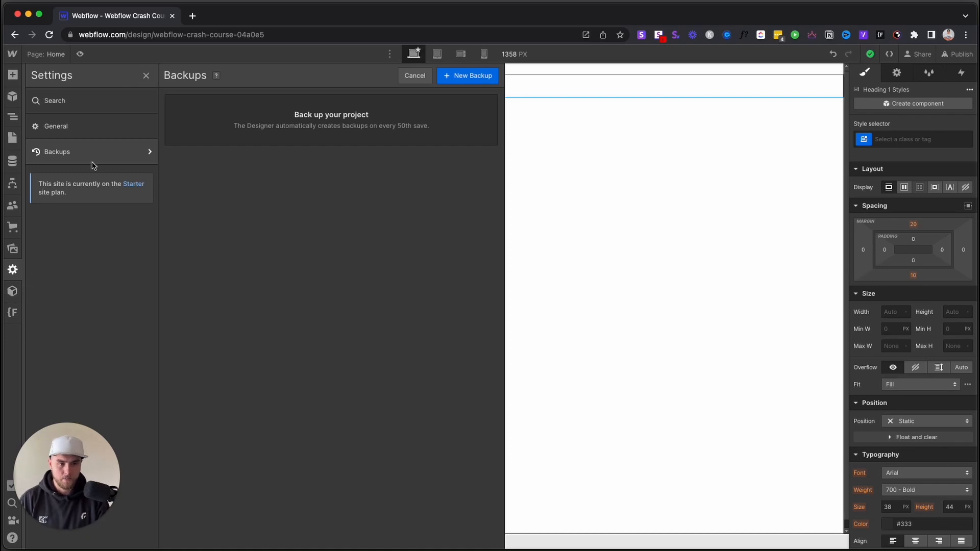
pyautogui.click(145, 77)
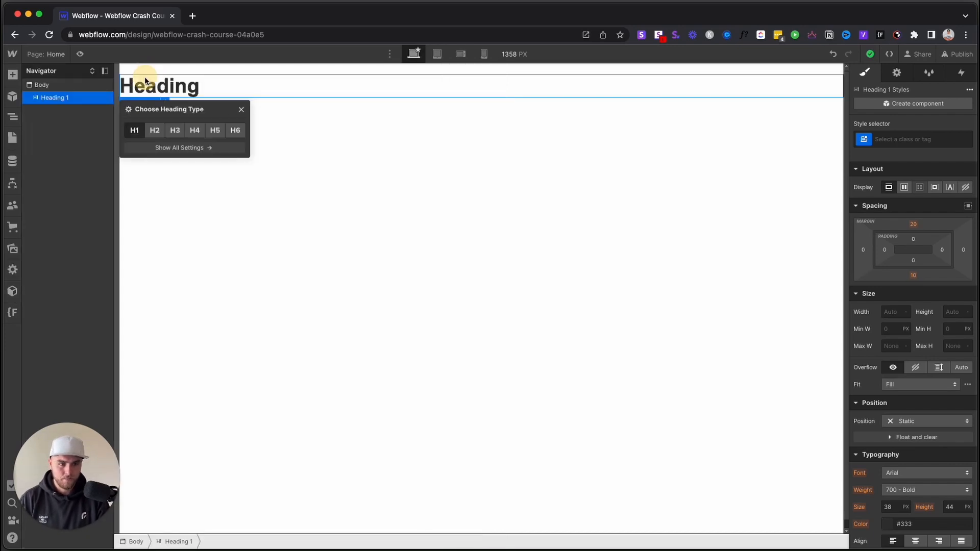
# - Delete the H1 heading from the Home page body
pyautogui.click(240, 88)
pyautogui.press('Delete')
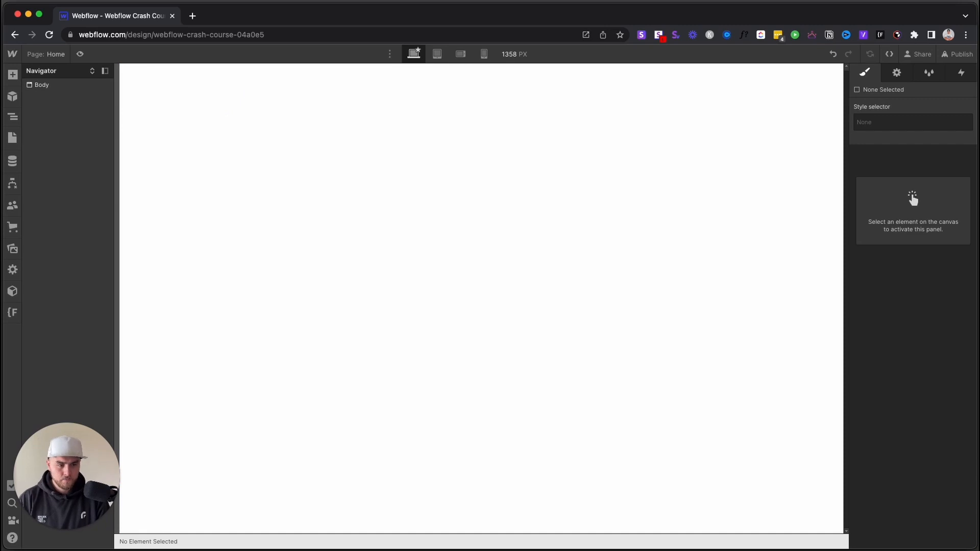
pyautogui.press('super+Tab')
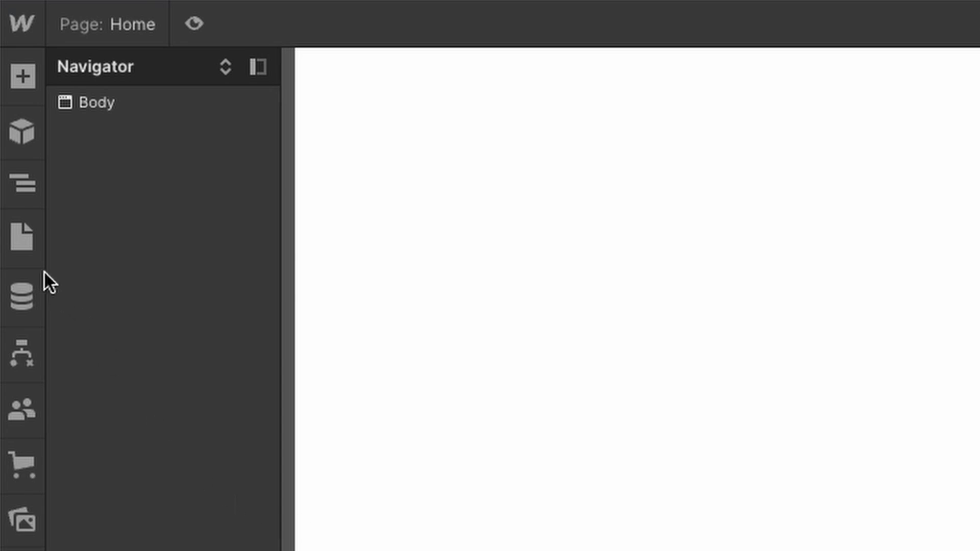
# - Start a new static page and name it Style Guide
pyautogui.click(12, 135)
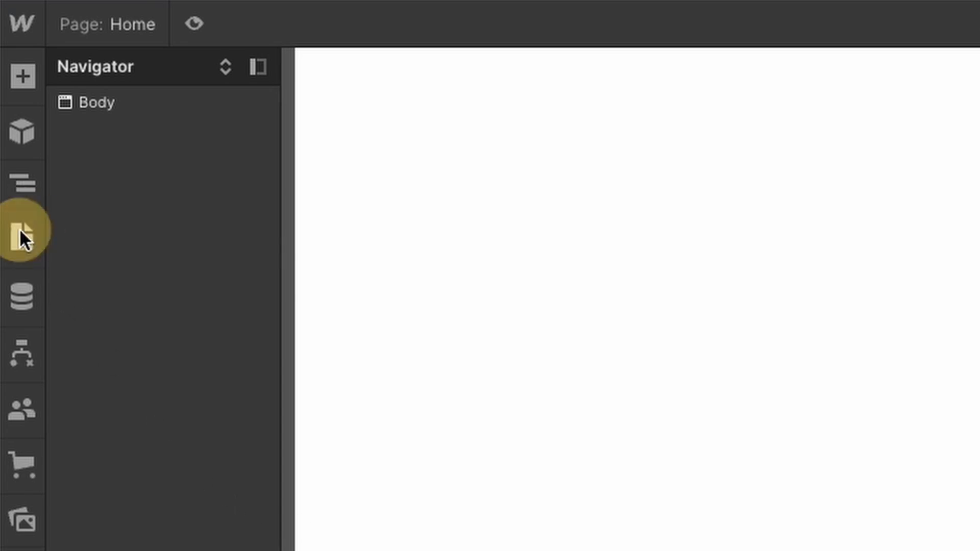
pyautogui.click(27, 234)
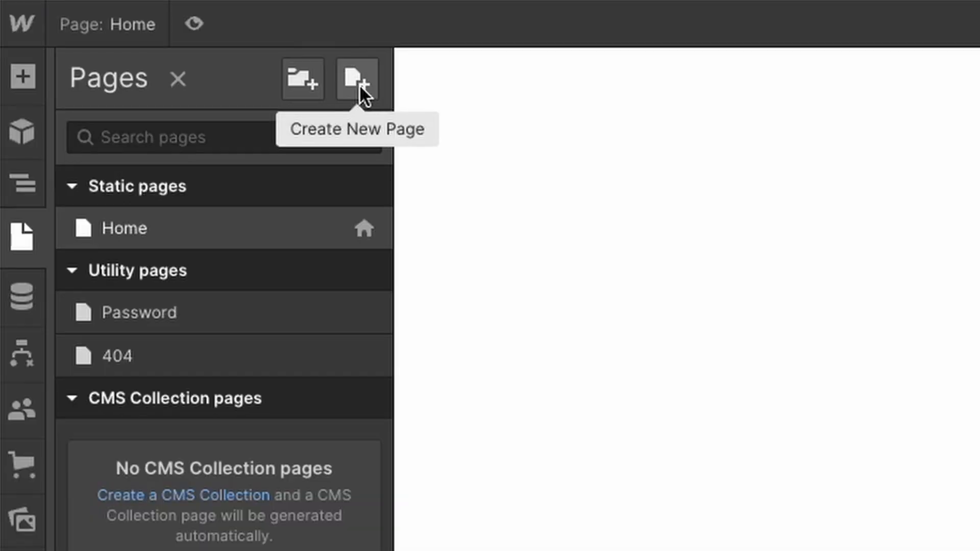
pyautogui.click(145, 78)
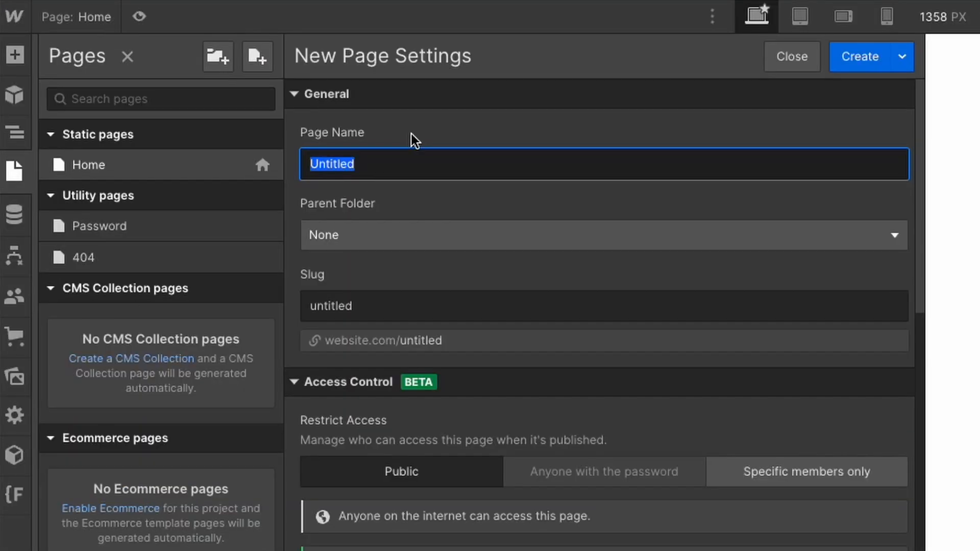
pyautogui.write('Style')
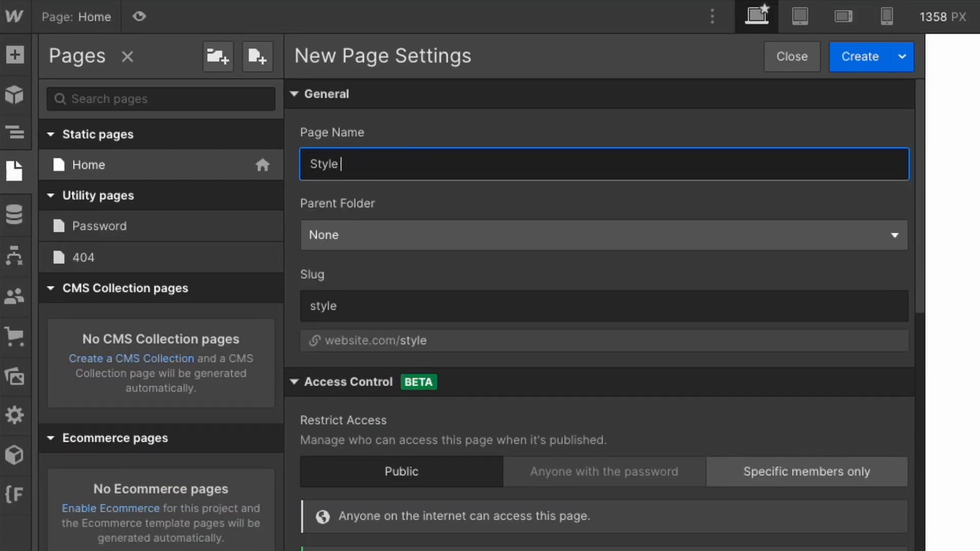
pyautogui.write(' Guide')
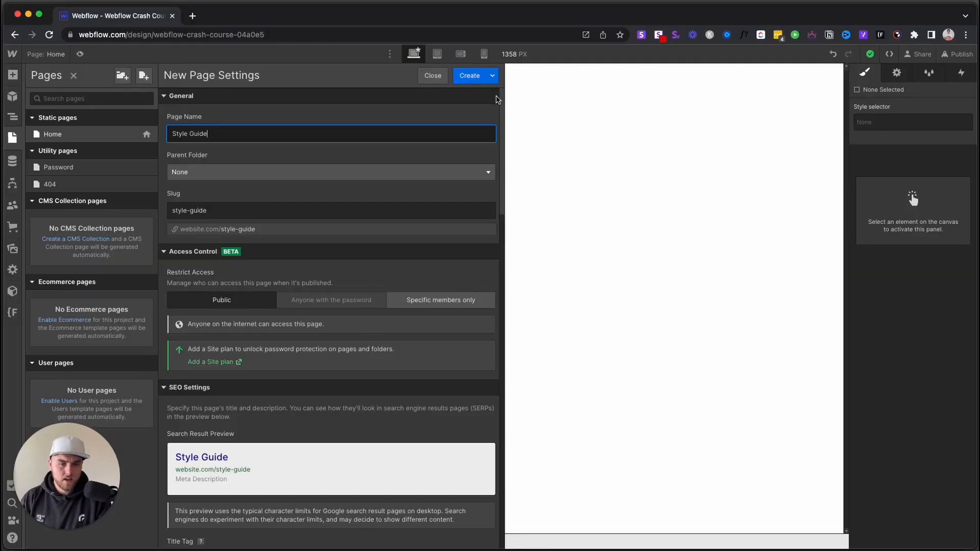
# - Examine the new page's General, Access Control, SEO, Open Graph, Site Search and Custom Code settings
pyautogui.moveTo(500, 101); pyautogui.dragTo(502, 119)
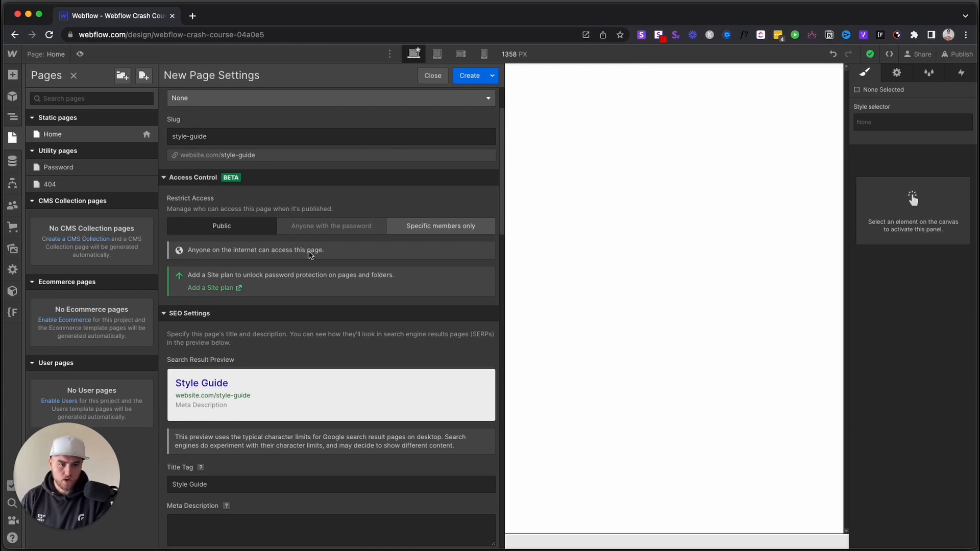
pyautogui.moveTo(500, 175); pyautogui.dragTo(508, 228)
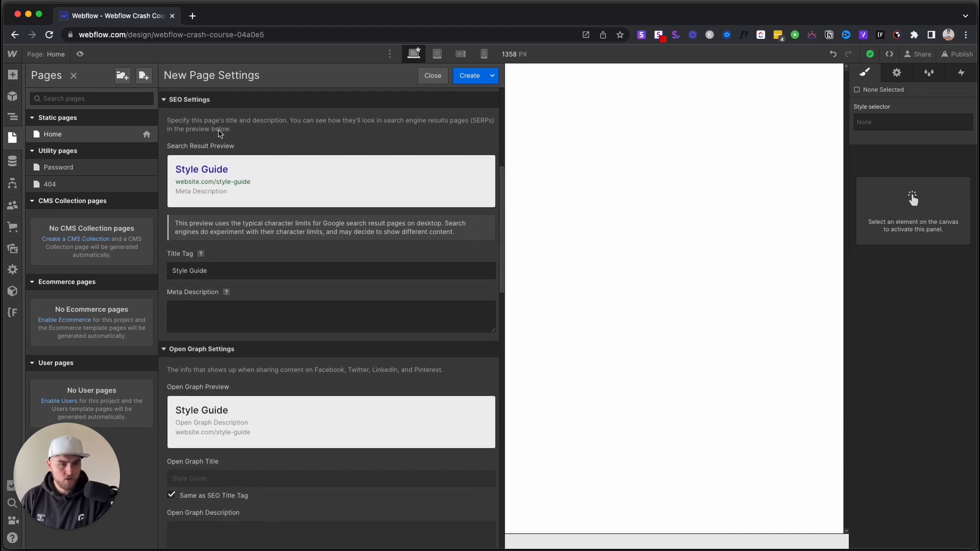
pyautogui.click(232, 273)
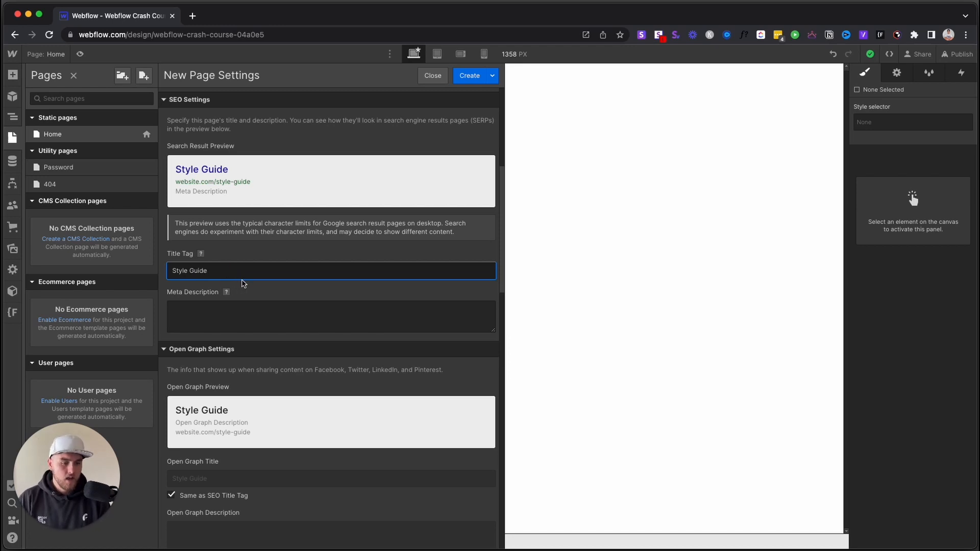
pyautogui.scroll(-3, 242, 284)
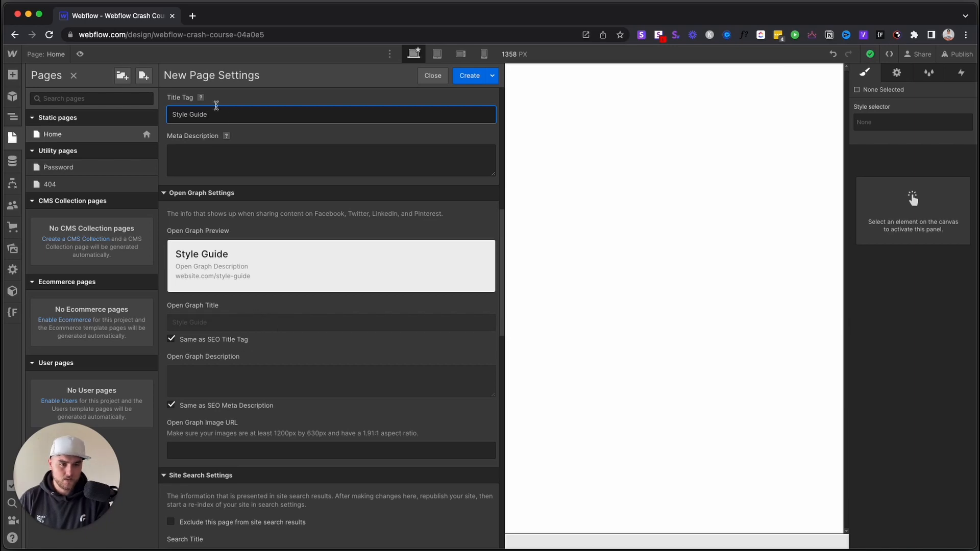
pyautogui.scroll(1, 225, 156)
pyautogui.scroll(-1, 279, 189)
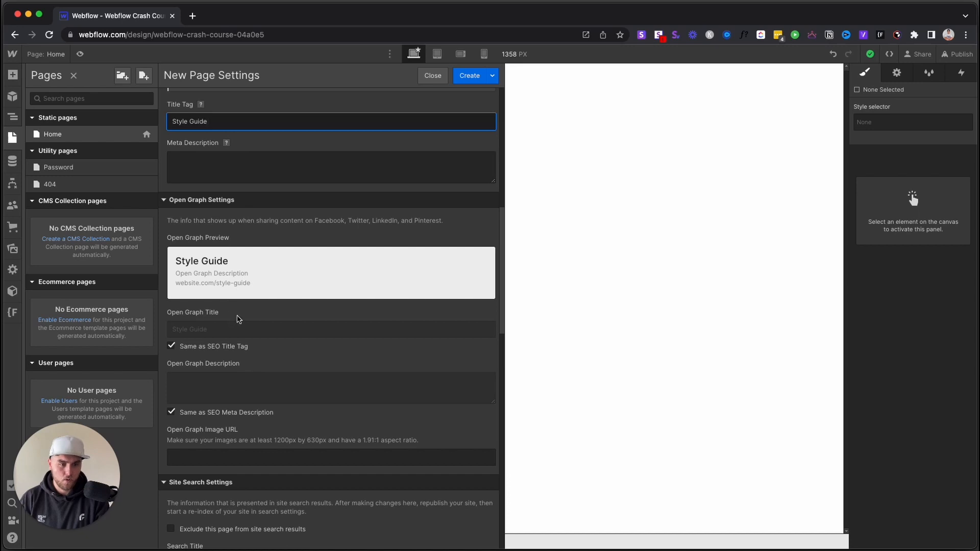
pyautogui.scroll(-5, 238, 320)
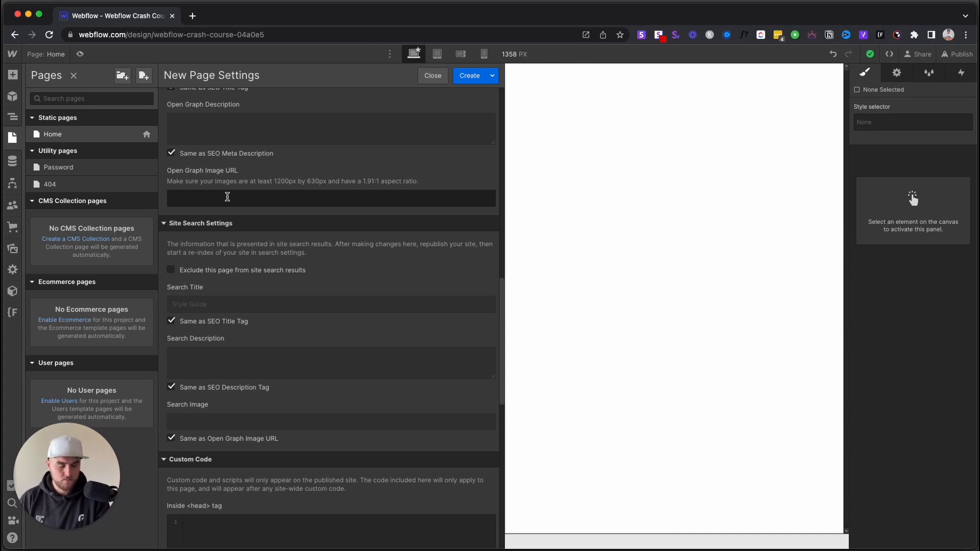
pyautogui.scroll(-1, 238, 201)
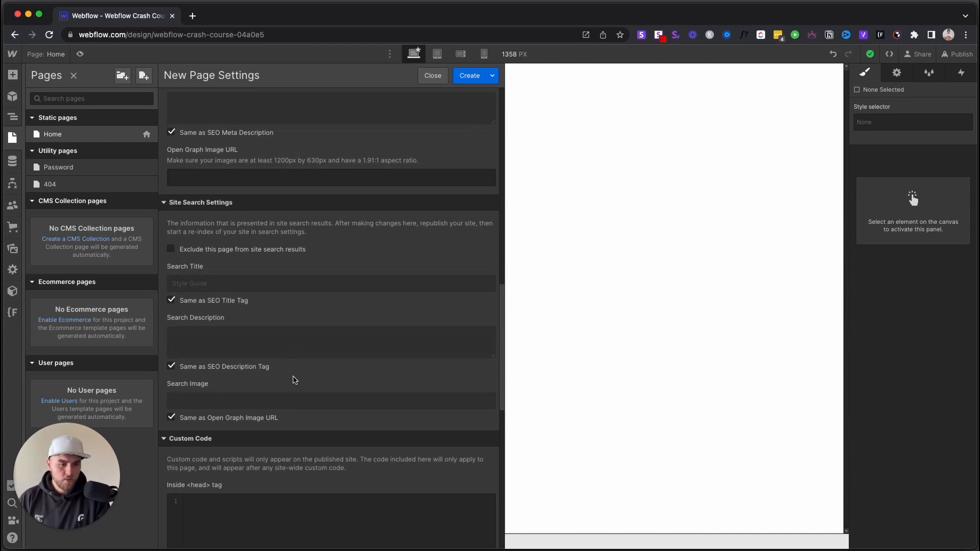
pyautogui.scroll(-3, 269, 320)
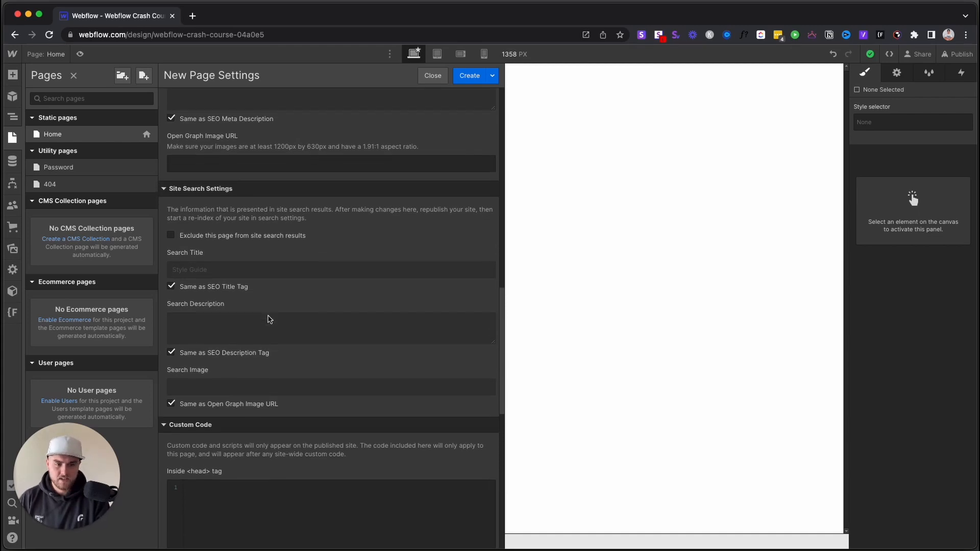
pyautogui.scroll(-10, 270, 319)
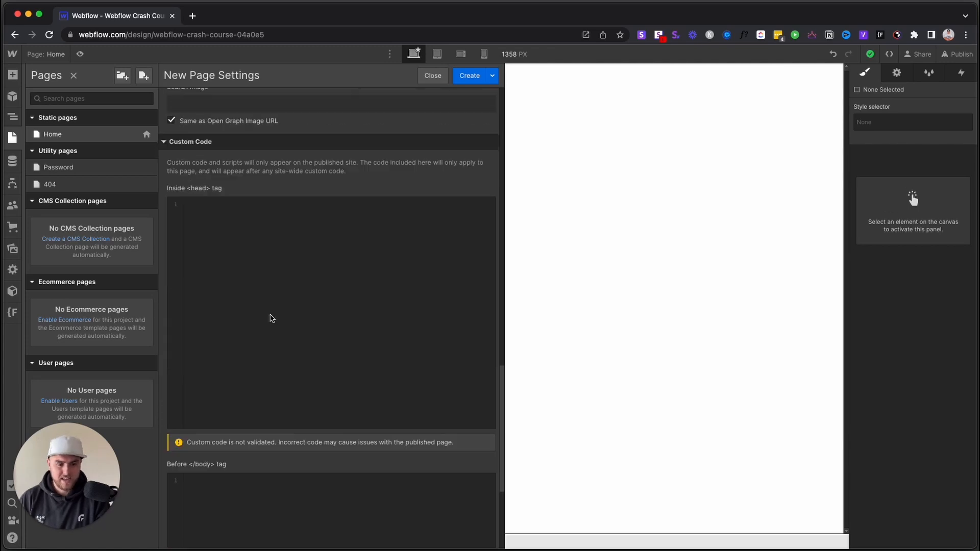
pyautogui.scroll(-7, 252, 478)
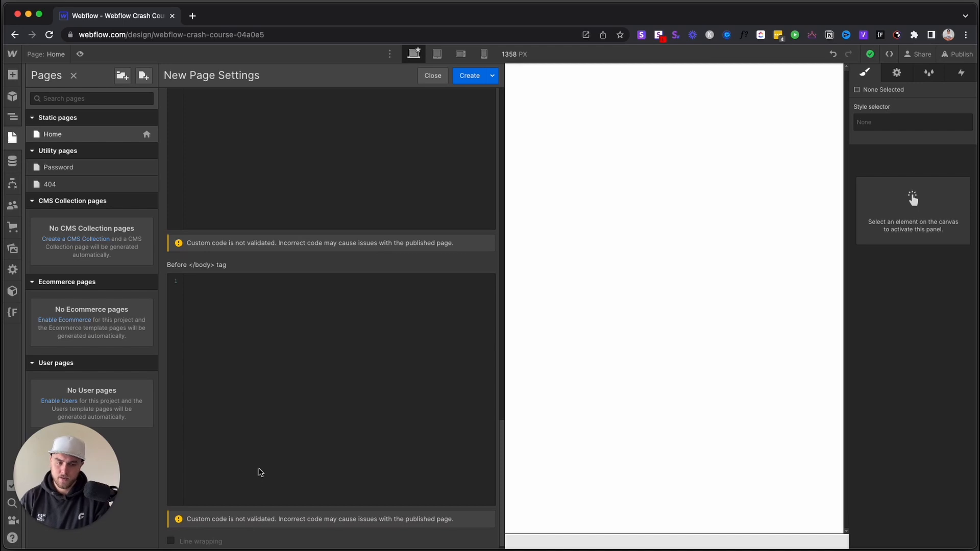
# - Save the new Style Guide page as a draft
pyautogui.moveTo(503, 442); pyautogui.dragTo(499, 97)
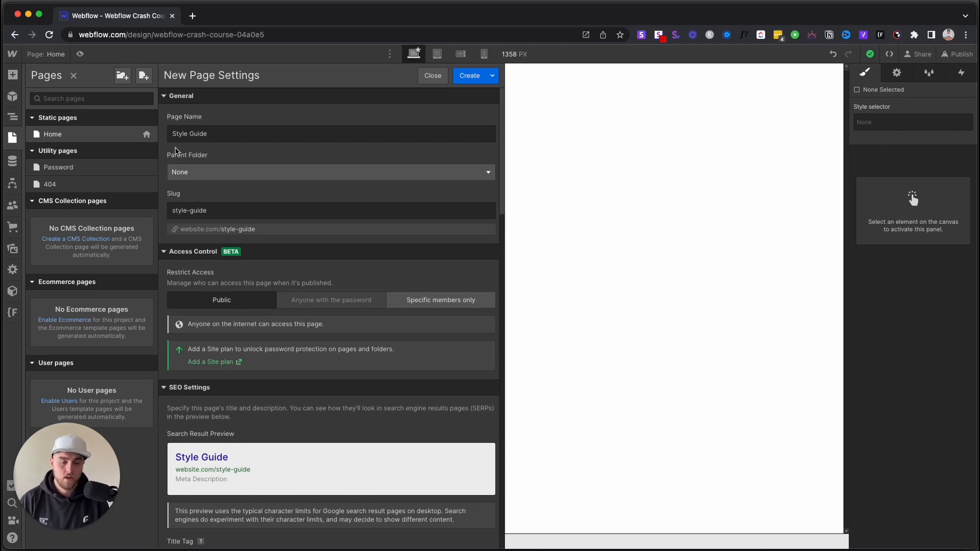
pyautogui.click(491, 77)
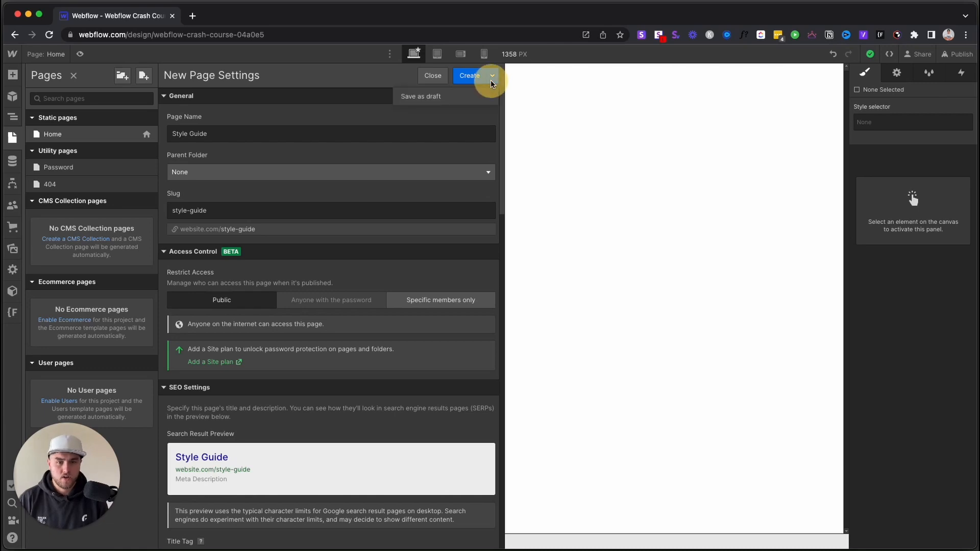
pyautogui.click(445, 96)
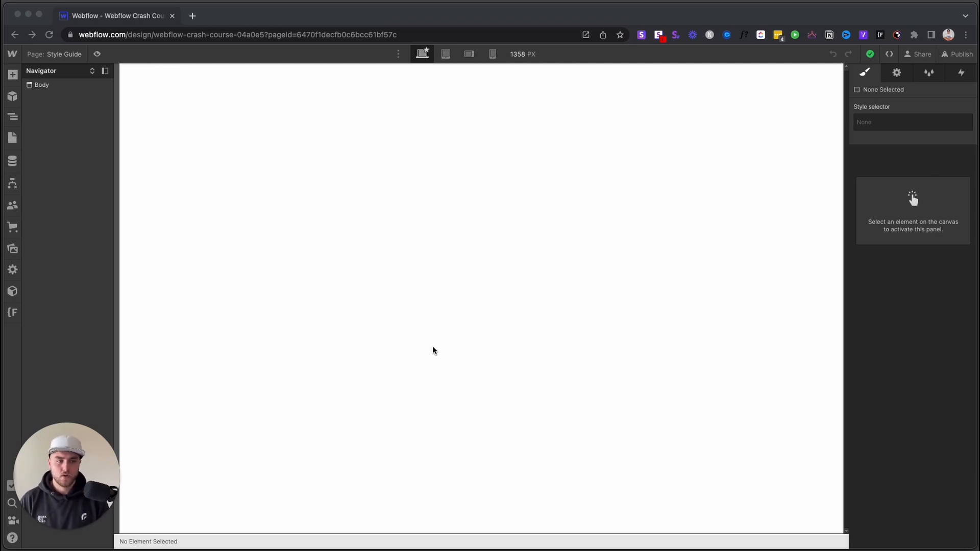
# - Switch to Figma, clear the layer selection and examine the header of the Website design
pyautogui.press('super+Tab')
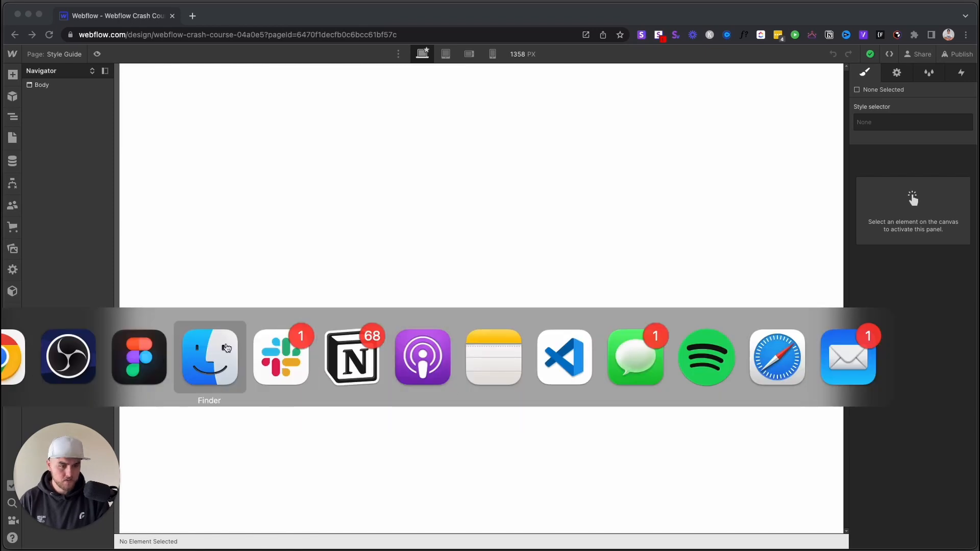
pyautogui.scroll(5, 620, 337)
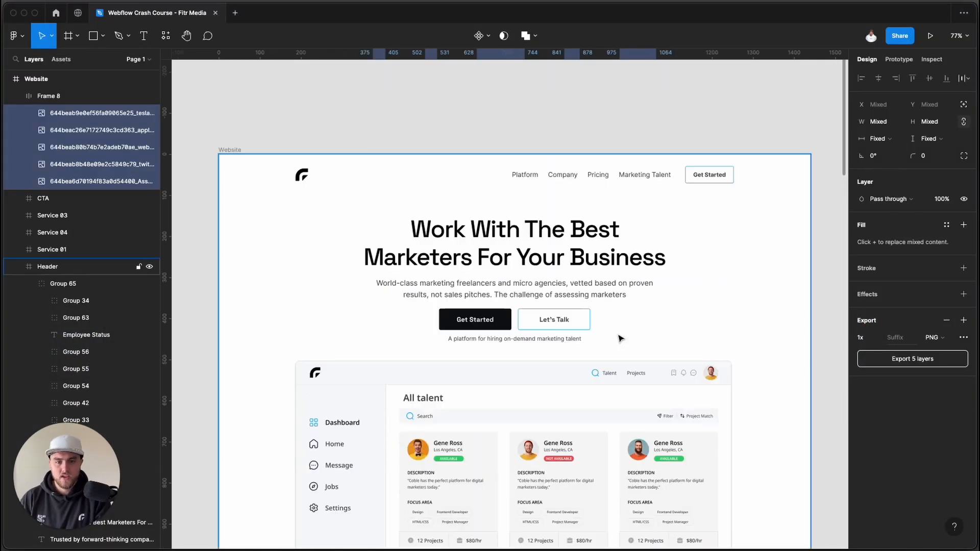
pyautogui.scroll(-2, 620, 339)
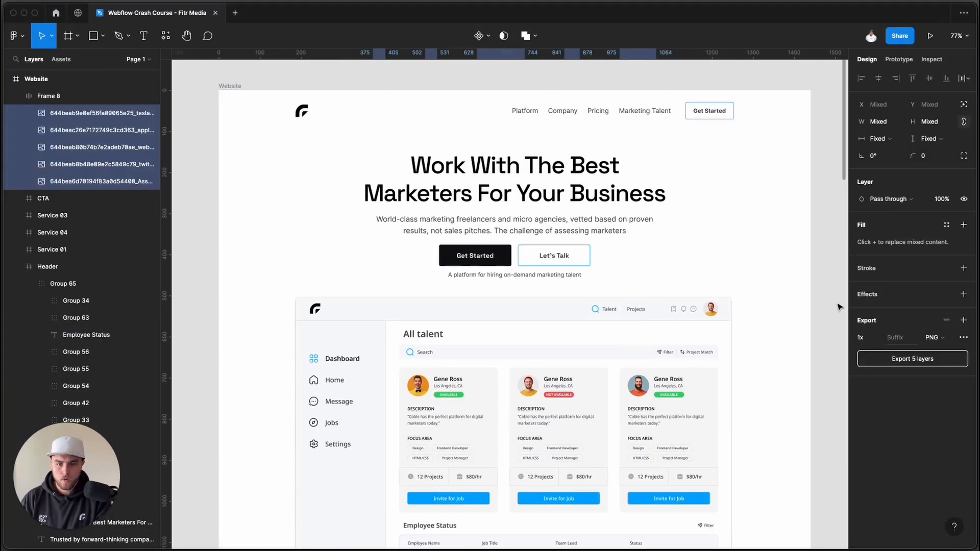
pyautogui.click(831, 308)
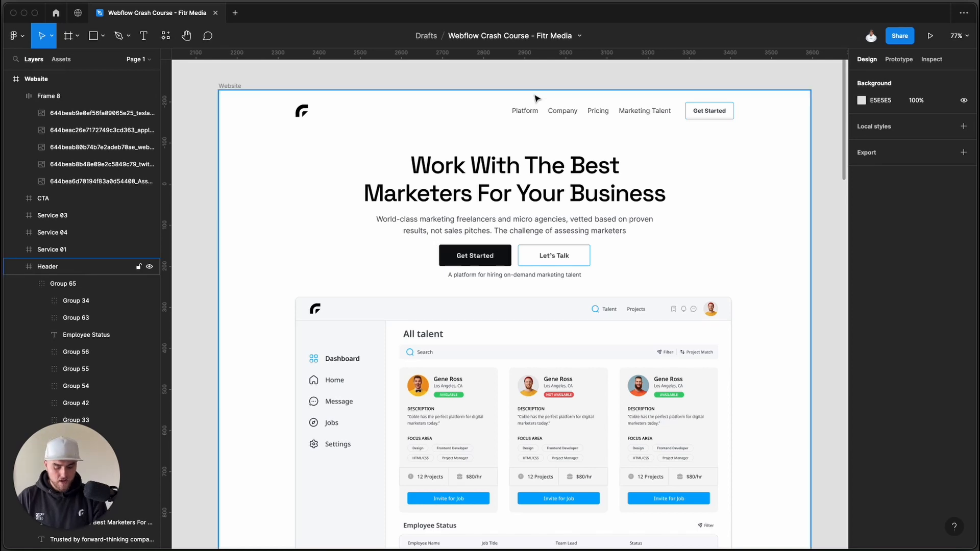
# - Switch back to Webflow, add an H1 heading to the Style Guide page's body and check the available heading types
pyautogui.press('super+Tab')
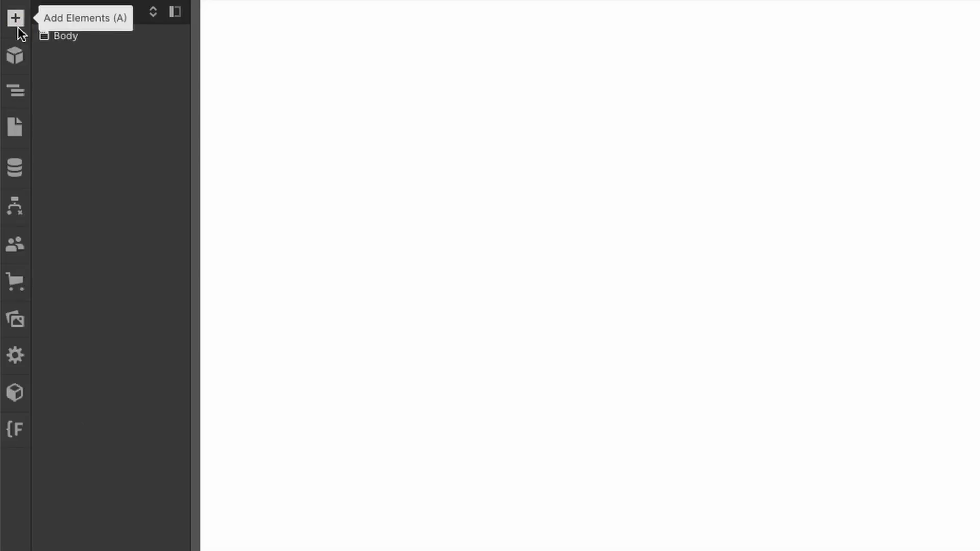
pyautogui.click(12, 77)
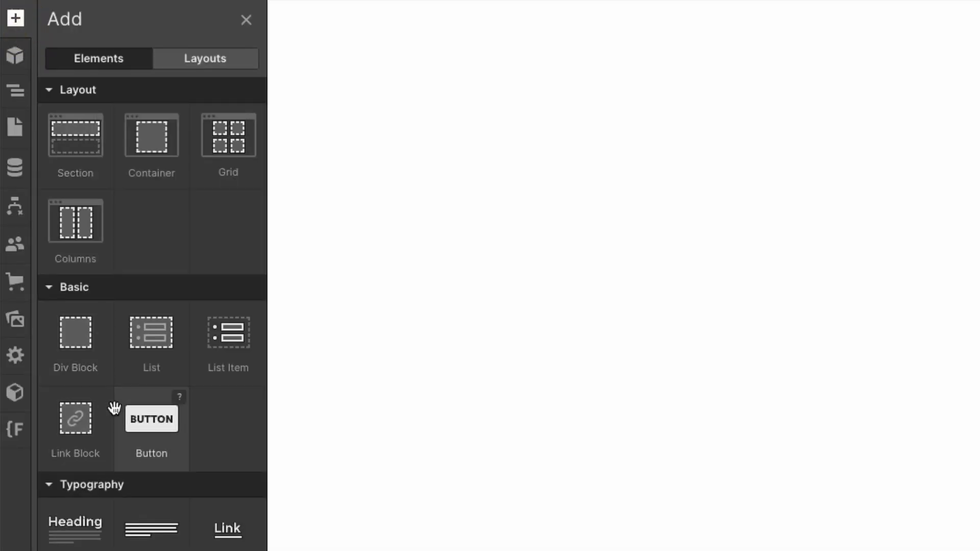
pyautogui.scroll(-1, 94, 455)
pyautogui.moveTo(86, 475); pyautogui.dragTo(488, 216)
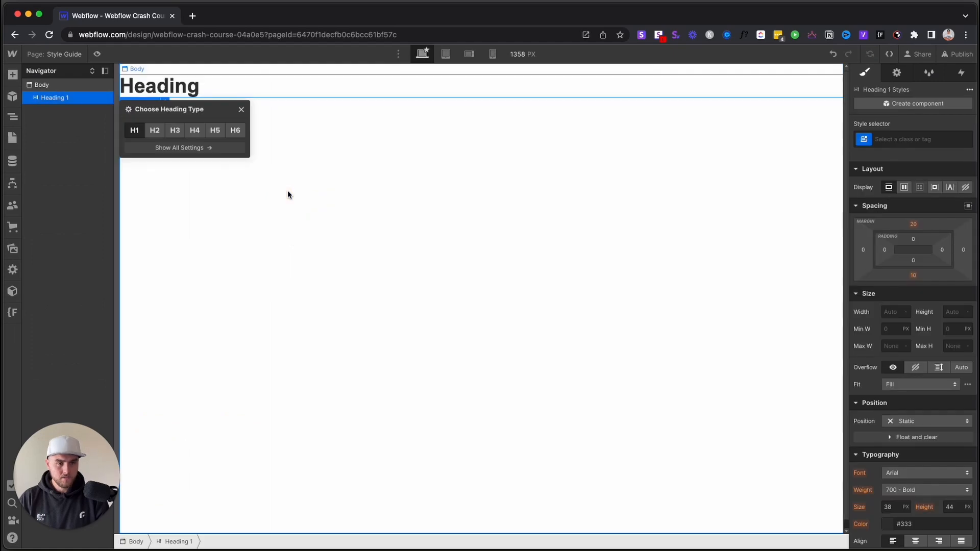
pyautogui.click(241, 110)
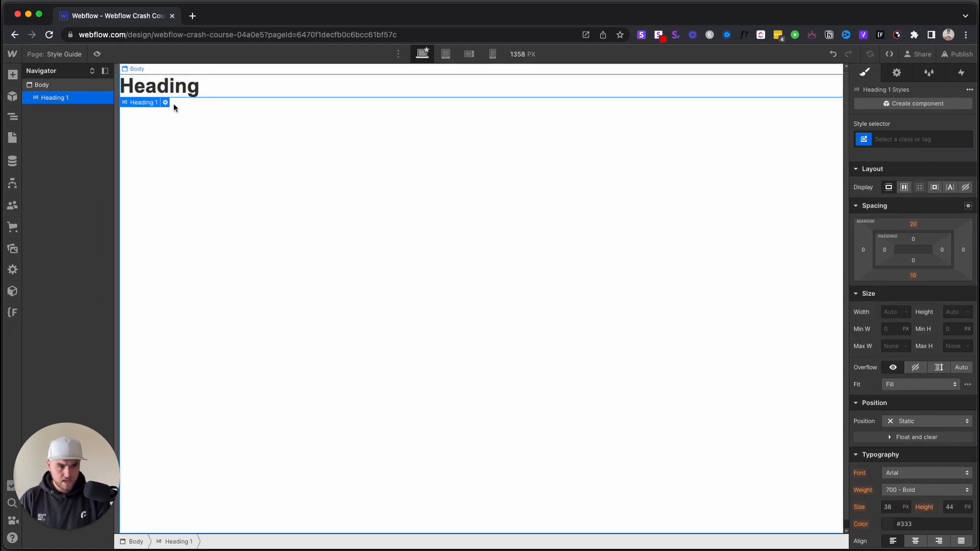
pyautogui.click(165, 102)
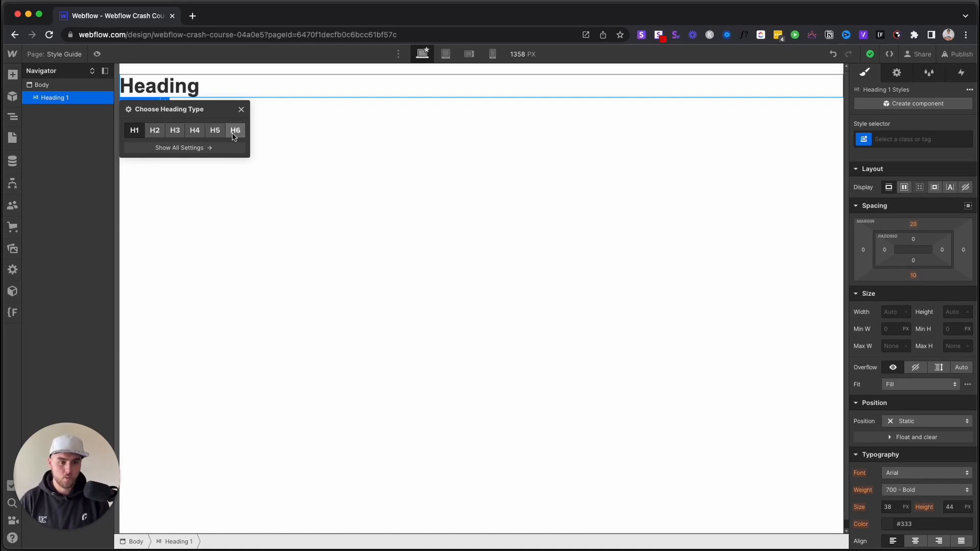
pyautogui.click(278, 122)
# - Copy the H1 heading and paste five copies into the Style Guide page's body
pyautogui.click(189, 82)
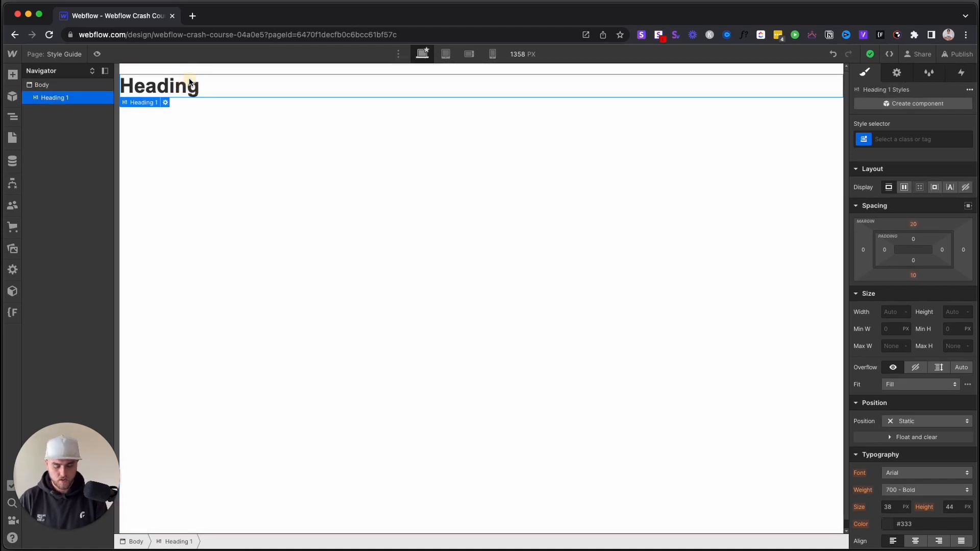
pyautogui.press('super+c')
pyautogui.press('super+v')
pyautogui.press('super+v')
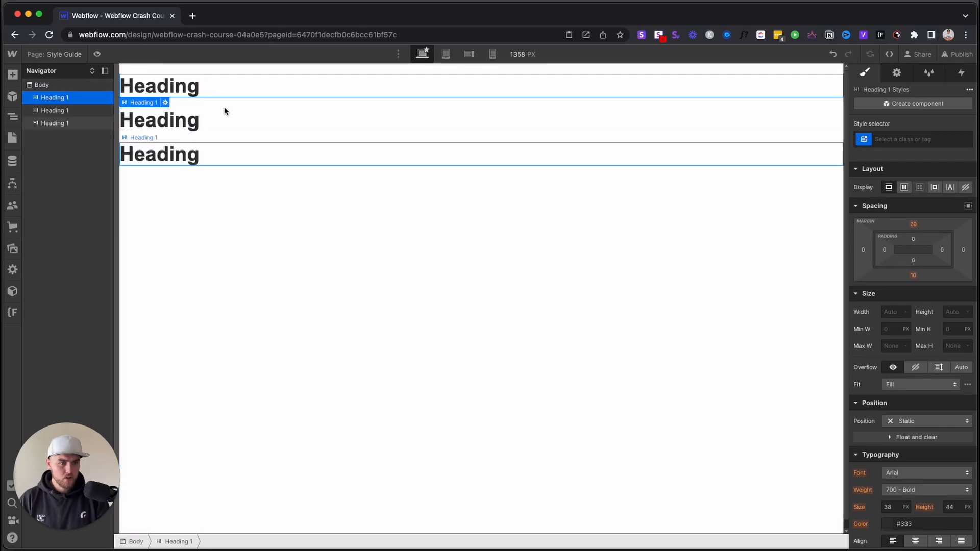
pyautogui.press('super+v')
pyautogui.press('super+v')
pyautogui.press('super+v')
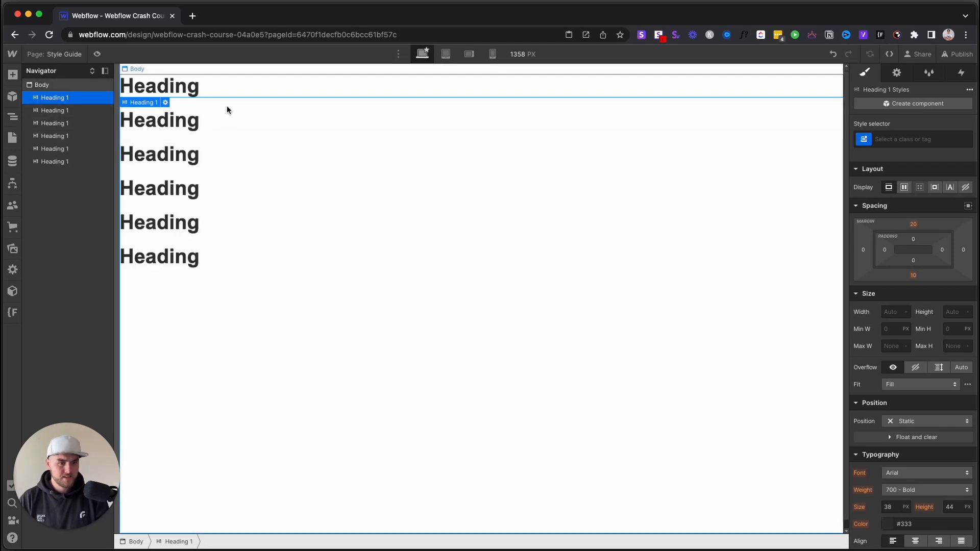
# - Change the second heading's type to H2 and the third heading's type to H3
pyautogui.click(195, 127)
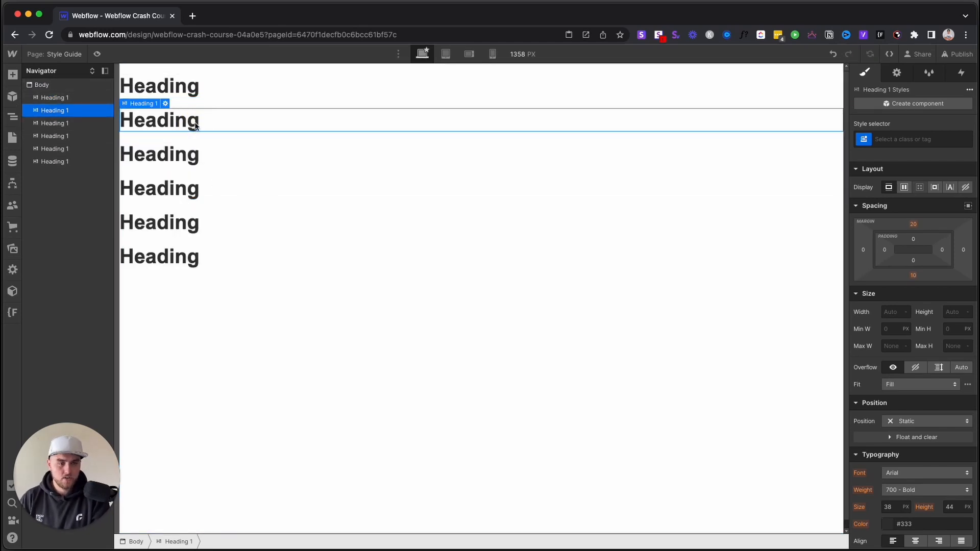
pyautogui.click(194, 89)
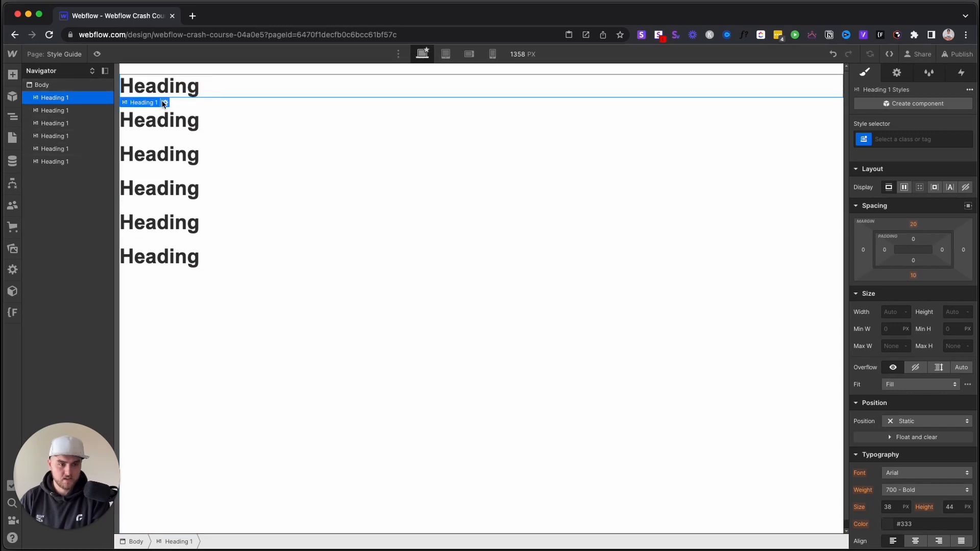
pyautogui.click(165, 121)
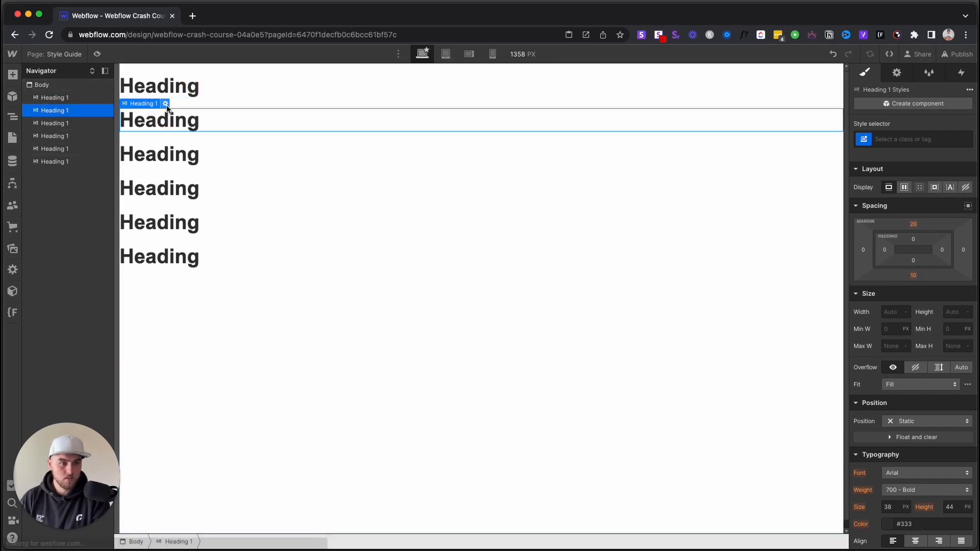
pyautogui.click(165, 103)
pyautogui.click(158, 162)
pyautogui.click(180, 146)
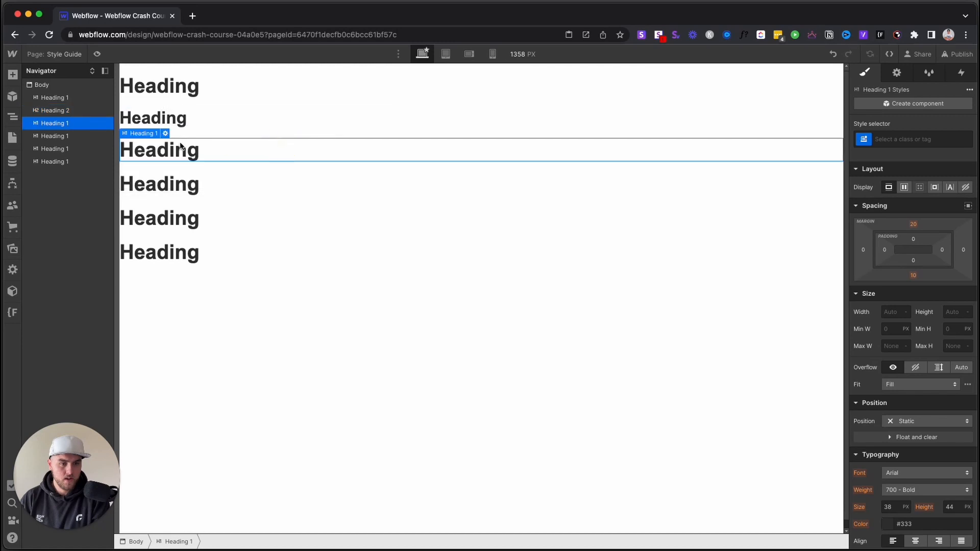
pyautogui.click(166, 133)
pyautogui.click(175, 192)
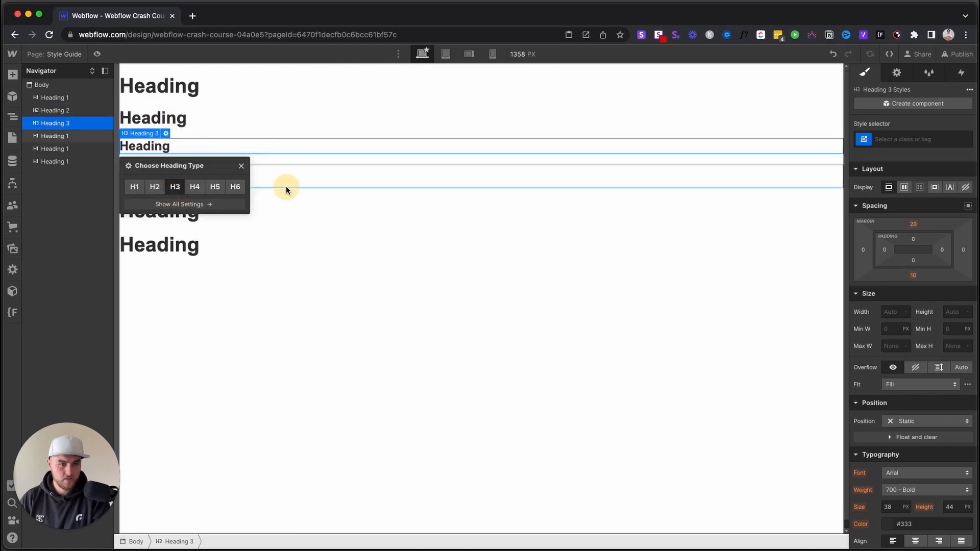
# - Change the fourth heading's type to H4 and the fifth heading's type to H5
pyautogui.click(286, 187)
pyautogui.click(166, 160)
pyautogui.click(195, 219)
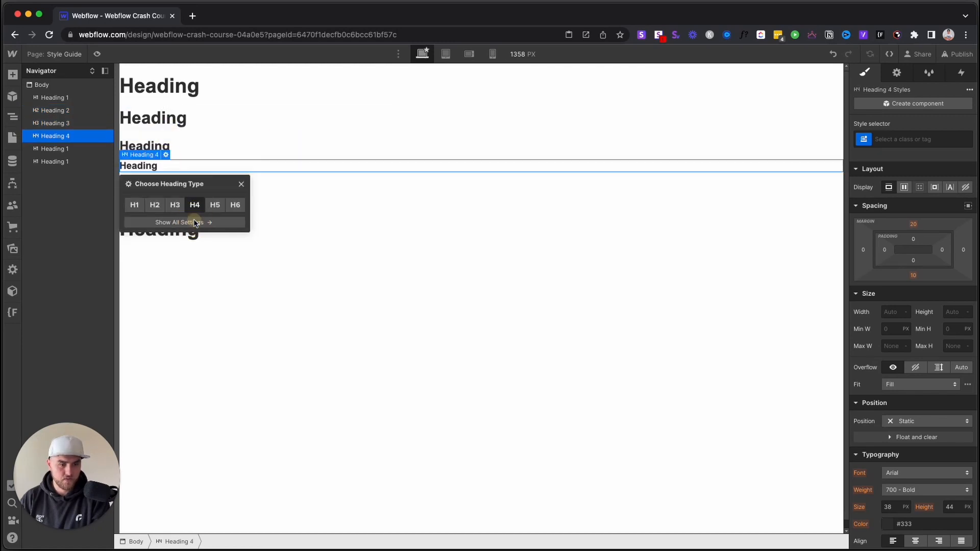
pyautogui.click(275, 185)
pyautogui.click(165, 177)
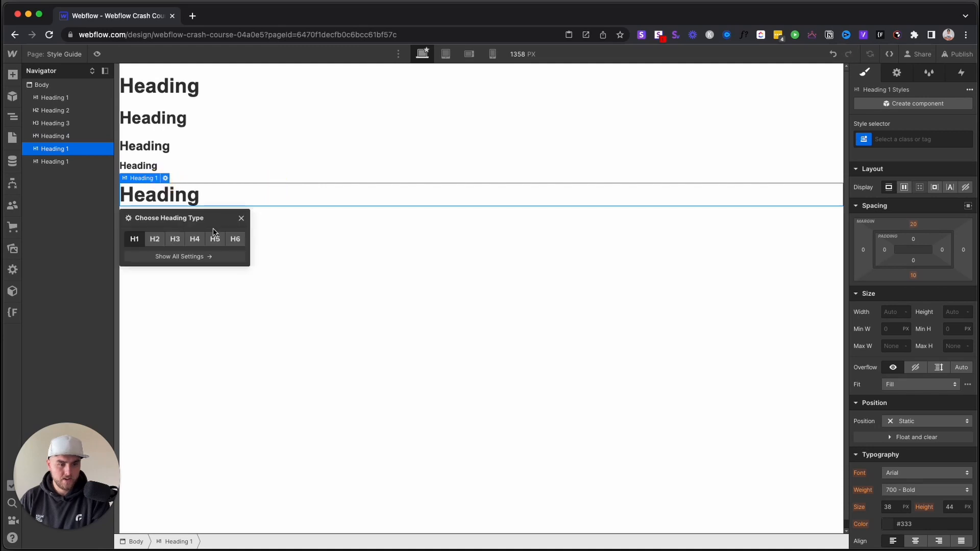
pyautogui.click(215, 238)
# - Change the sixth heading's type to H6
pyautogui.click(269, 229)
pyautogui.click(271, 213)
pyautogui.click(171, 195)
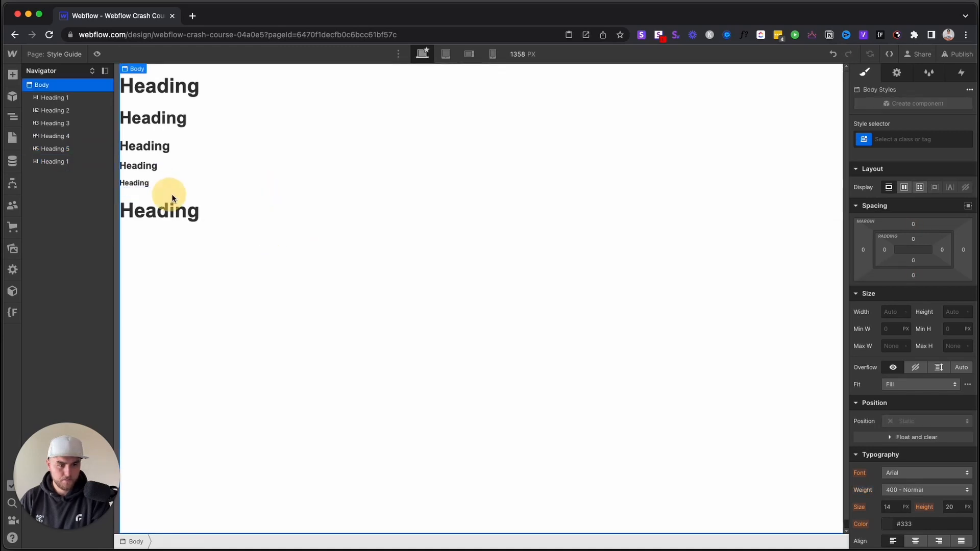
pyautogui.click(171, 201)
pyautogui.click(166, 194)
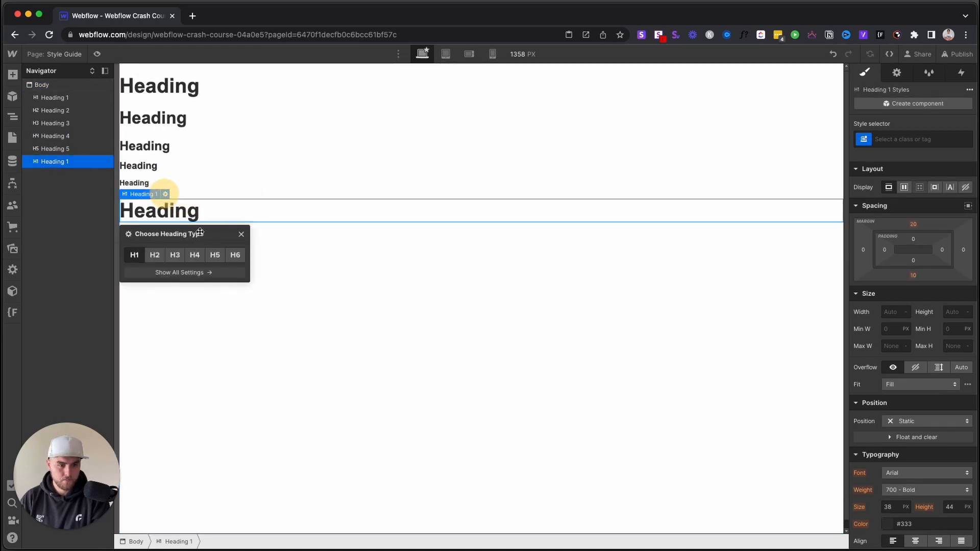
pyautogui.click(233, 255)
# - Set the font of the All H1 Headings tag to Changa One, using the first heading
pyautogui.click(179, 86)
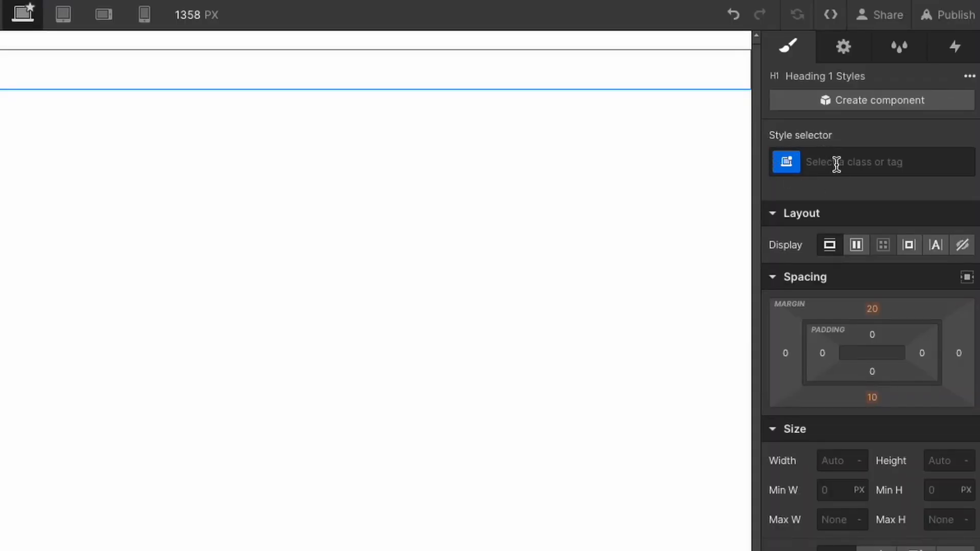
pyautogui.click(837, 164)
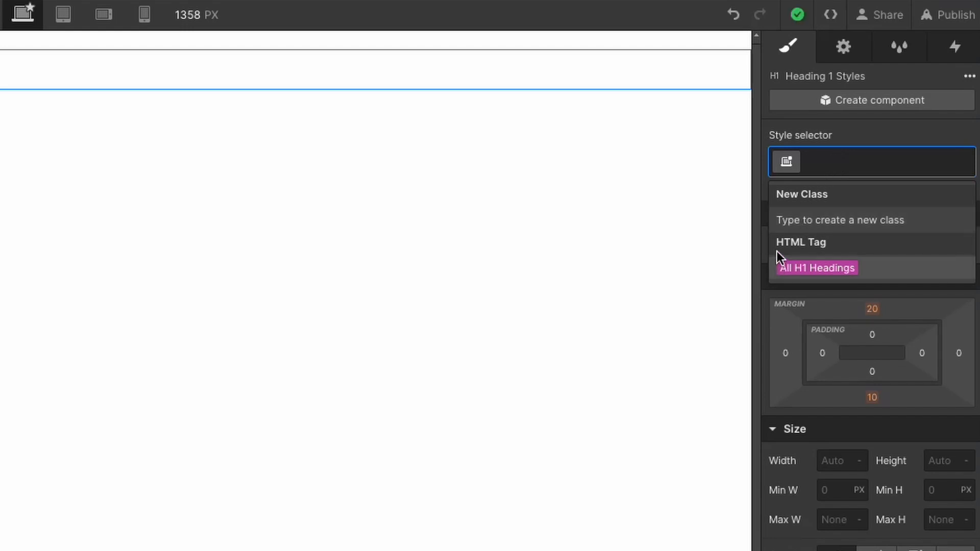
pyautogui.click(826, 265)
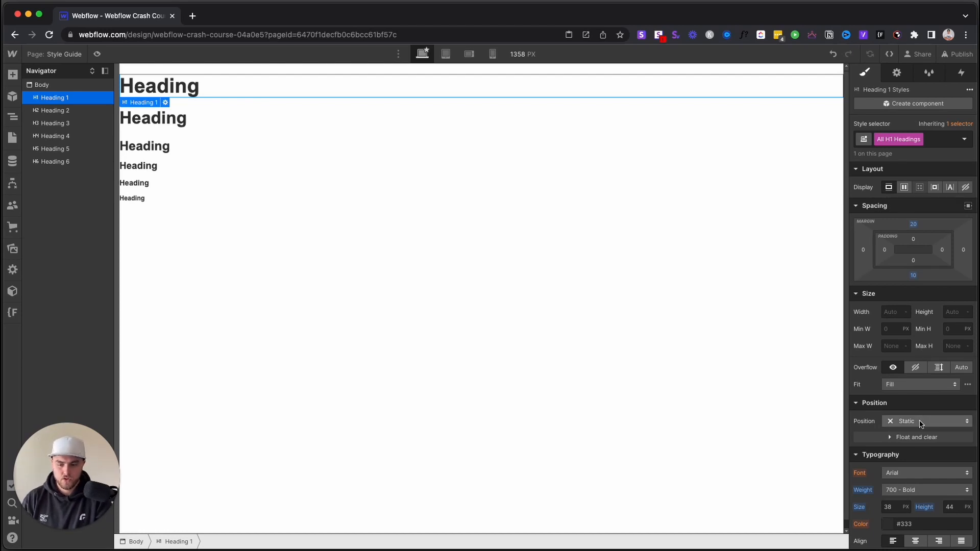
pyautogui.click(908, 471)
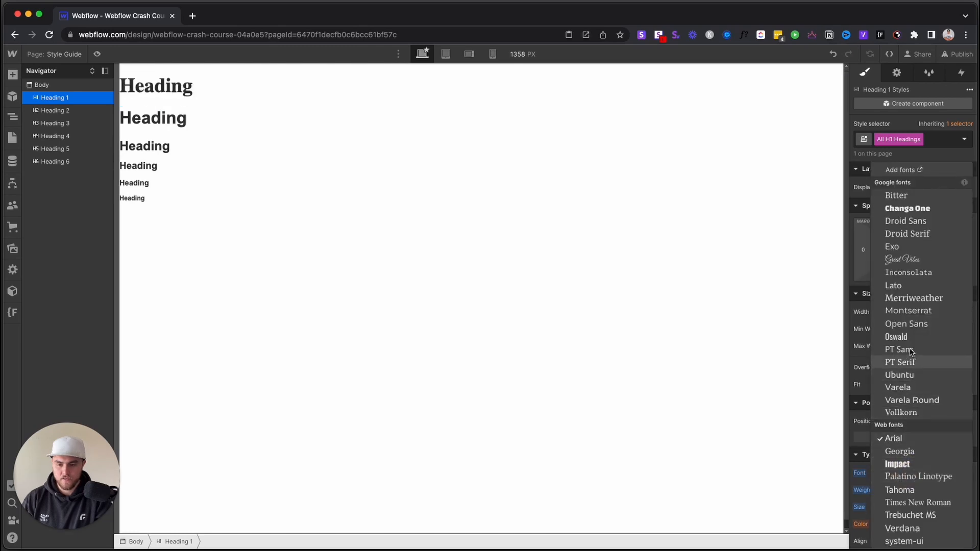
pyautogui.click(902, 210)
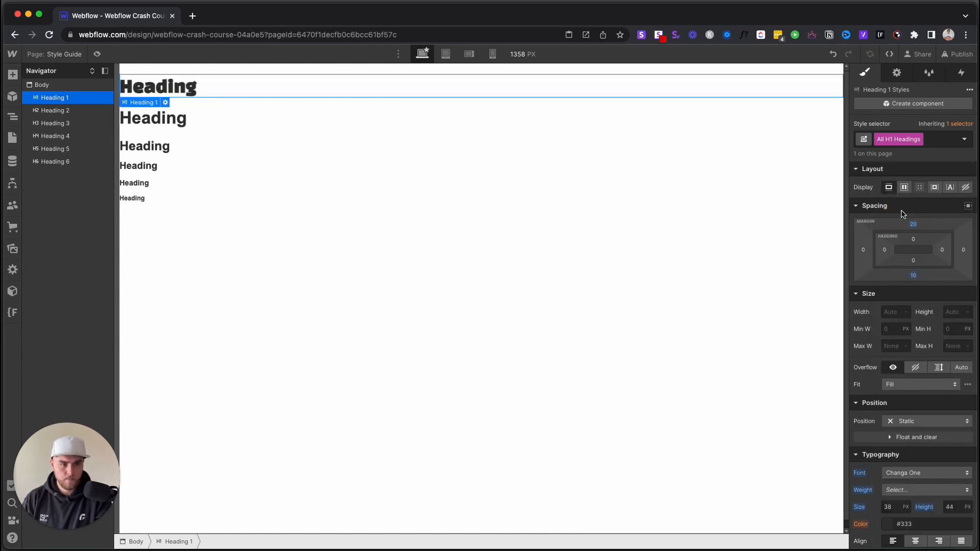
# - Add another H1 heading at the end of the page and set the All H1 Headings font to Arial
pyautogui.click(14, 74)
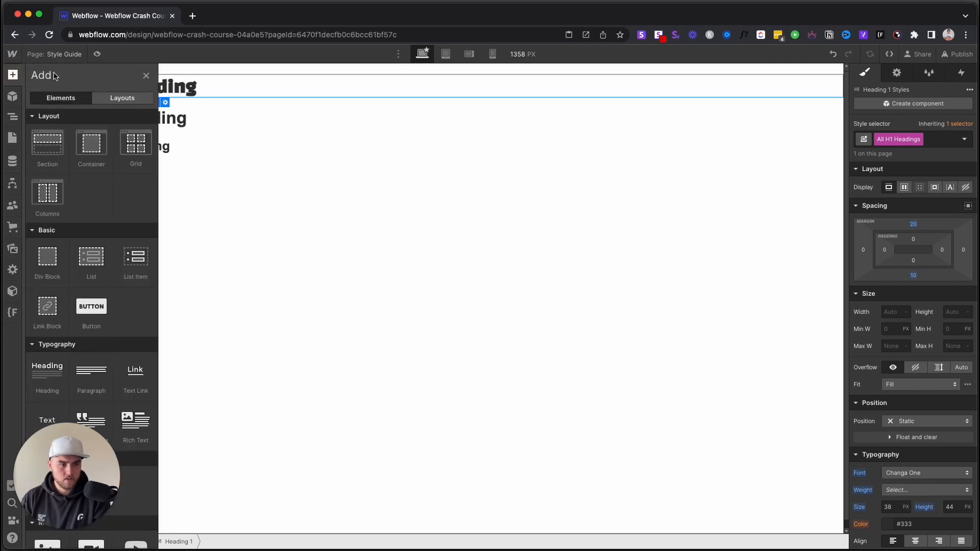
pyautogui.moveTo(59, 379); pyautogui.dragTo(274, 379)
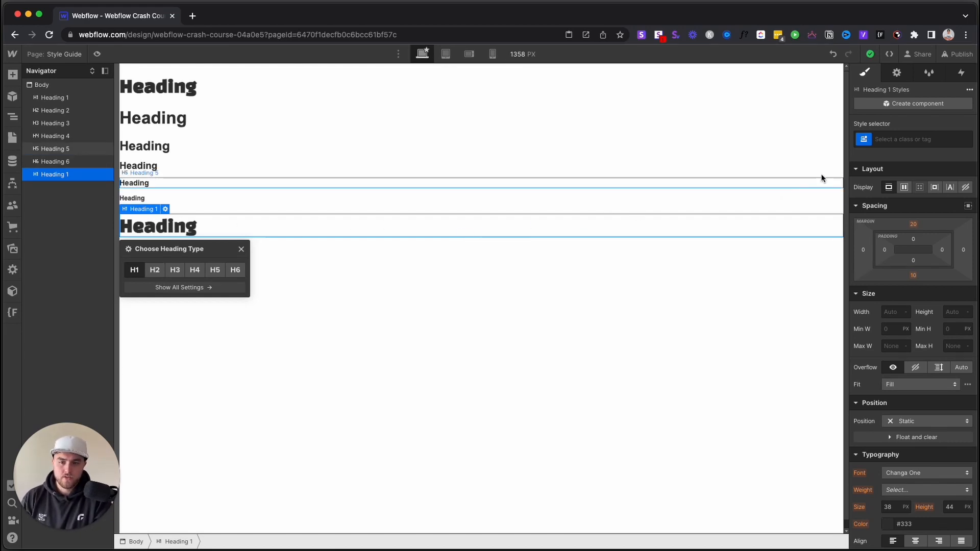
pyautogui.click(886, 139)
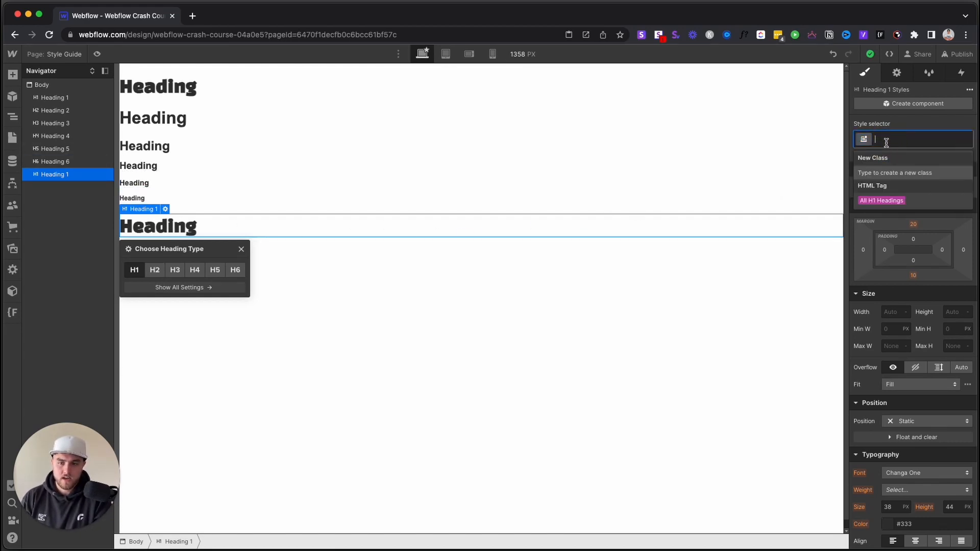
pyautogui.click(892, 200)
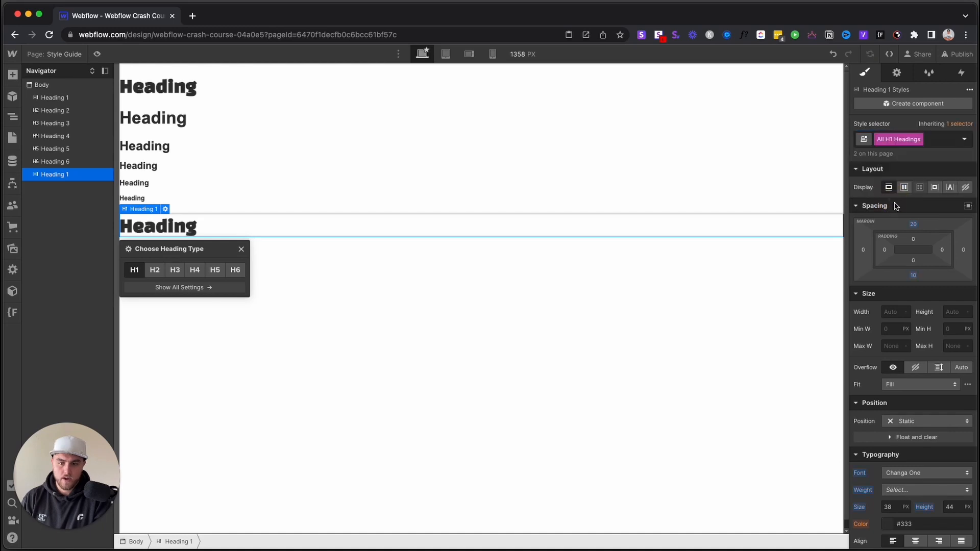
pyautogui.click(906, 472)
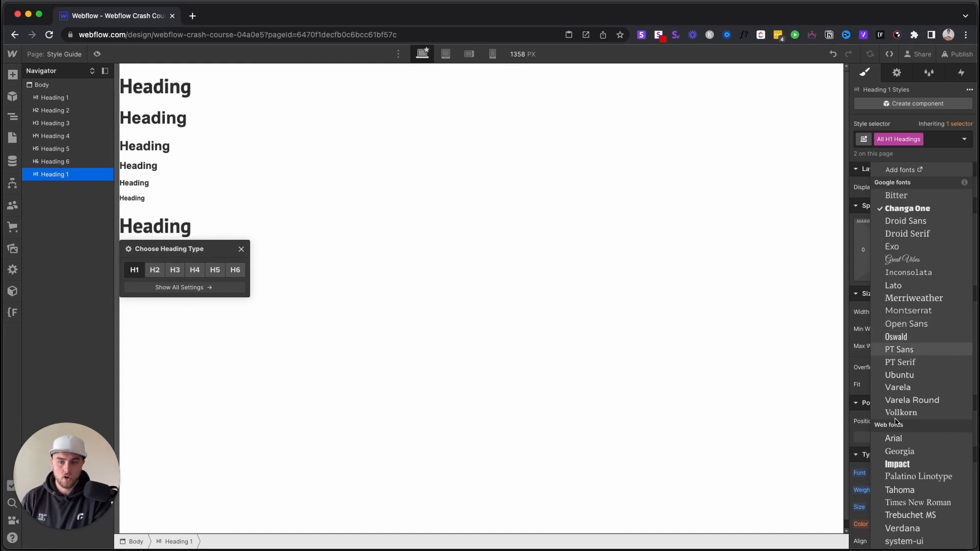
pyautogui.click(894, 438)
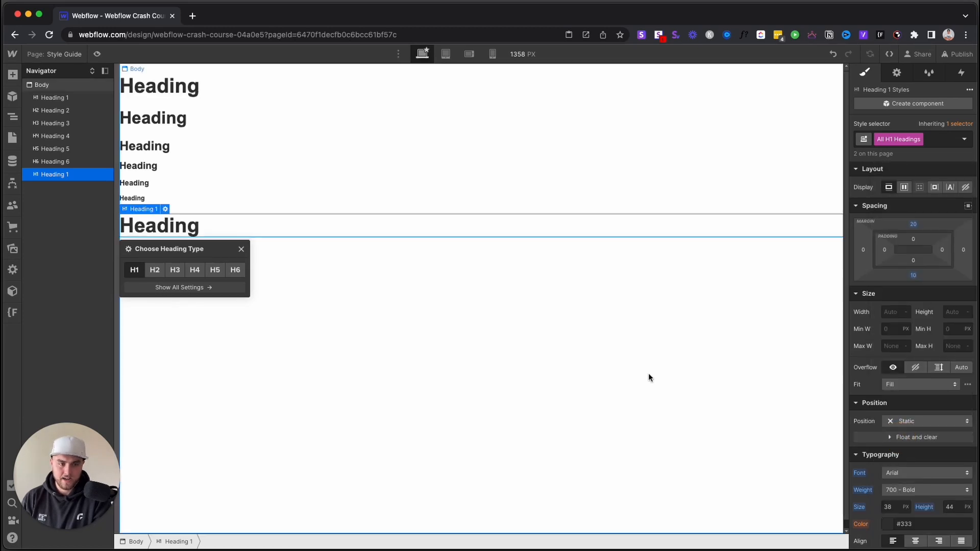
# - Delete the extra H1 heading below the H6 heading
pyautogui.click(368, 295)
pyautogui.click(324, 232)
pyautogui.press('Delete')
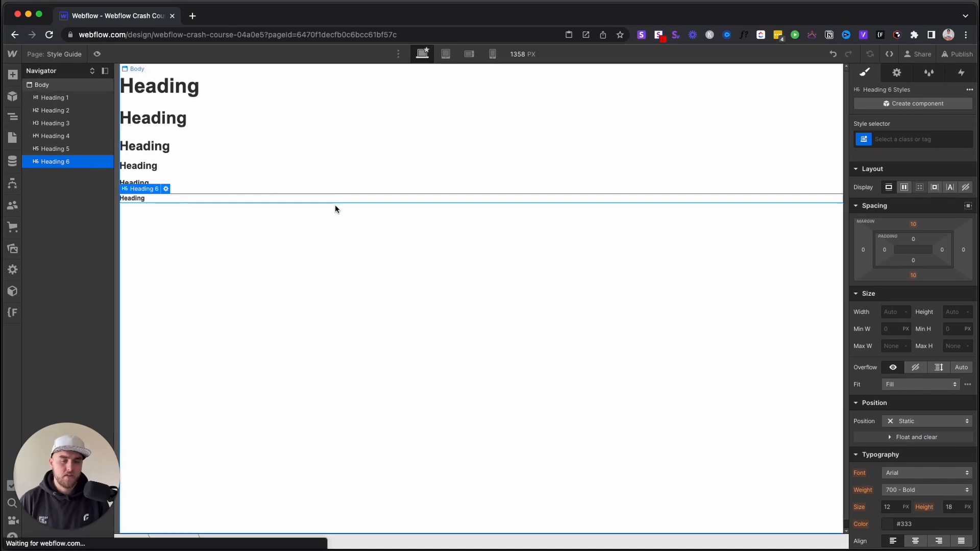
# - Add a paragraph element to the body below the H6 heading
pyautogui.click(330, 238)
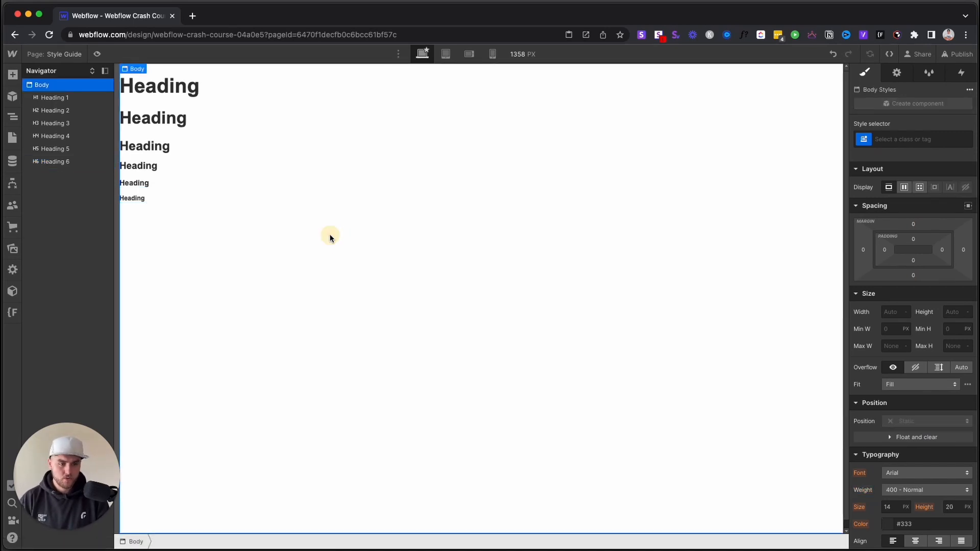
pyautogui.press('super+e')
pyautogui.write('pa')
pyautogui.press('Return')
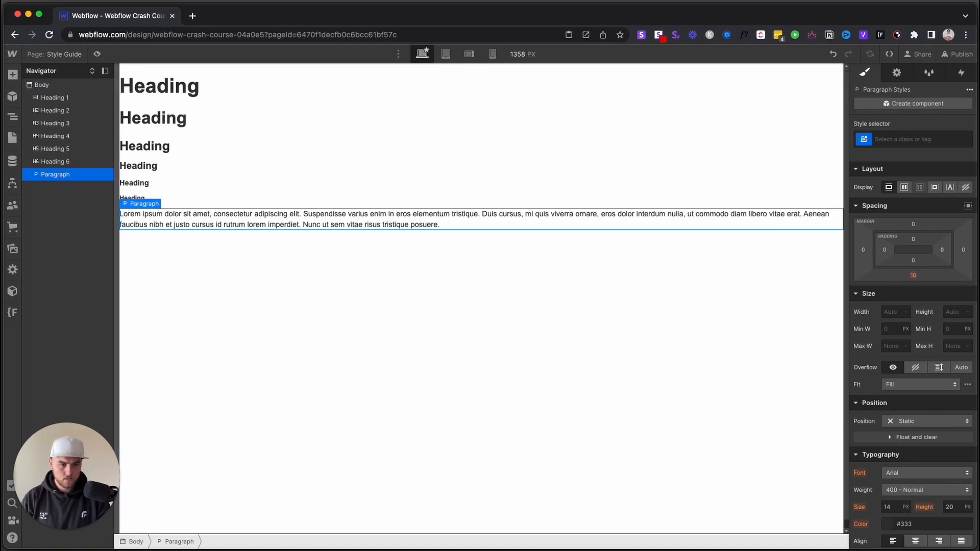
pyautogui.click(877, 142)
pyautogui.click(813, 250)
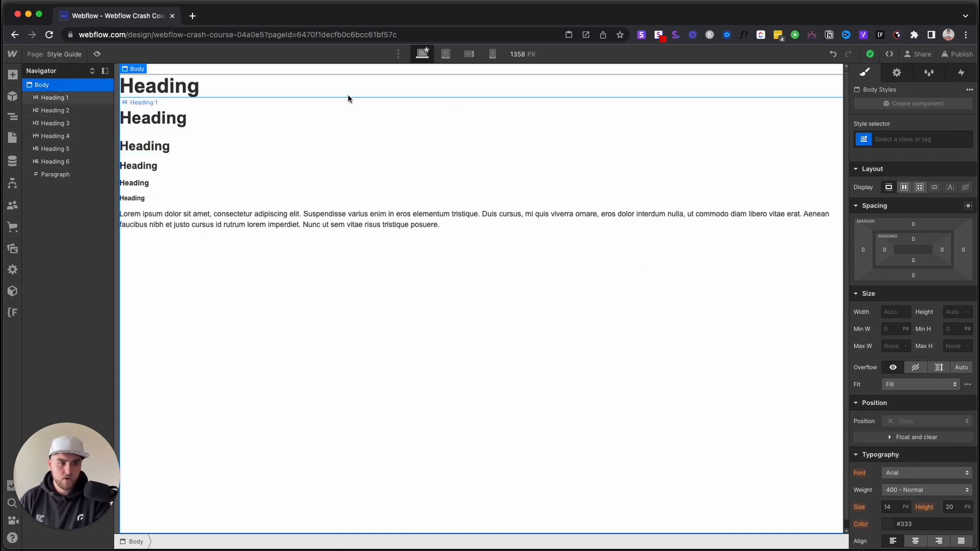
# - Set the font of the Body (All Pages) tag to Lato
pyautogui.click(915, 141)
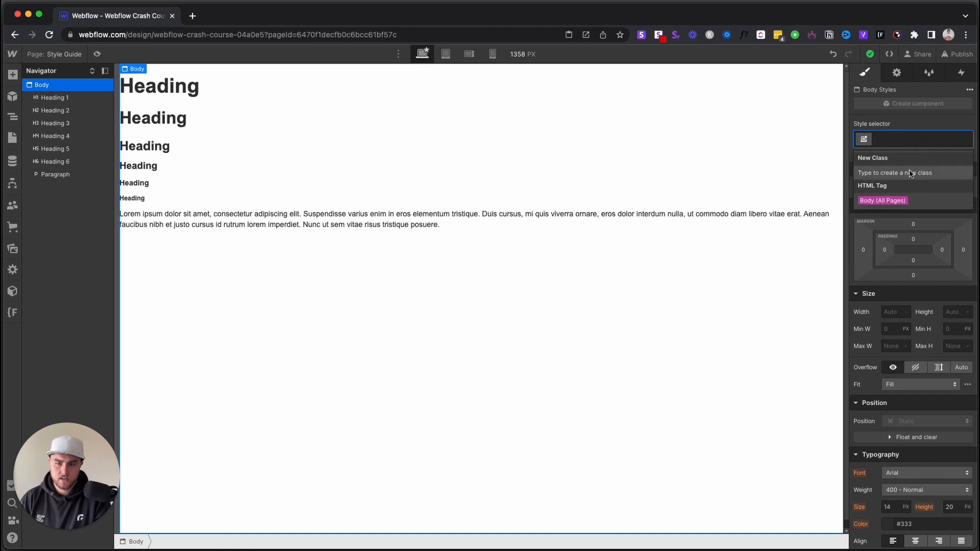
pyautogui.click(898, 202)
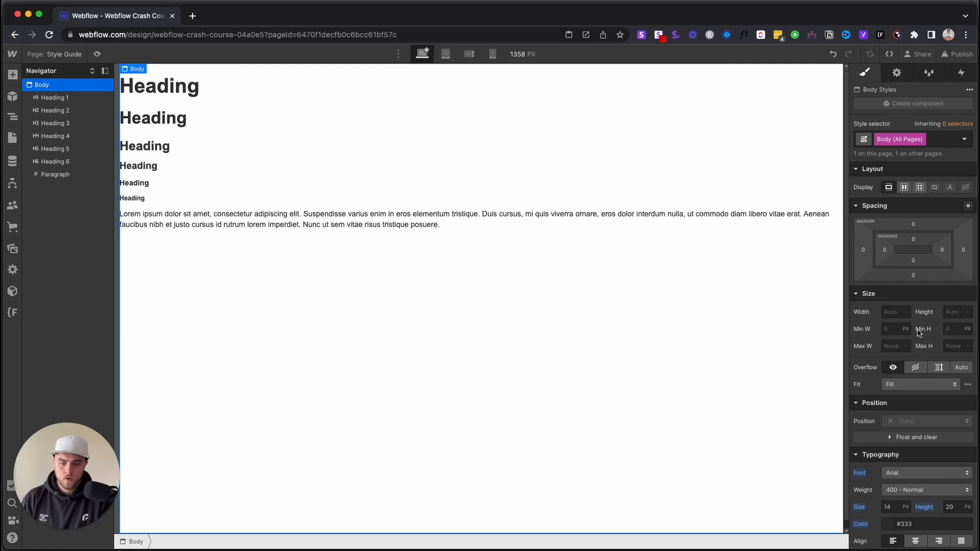
pyautogui.click(918, 474)
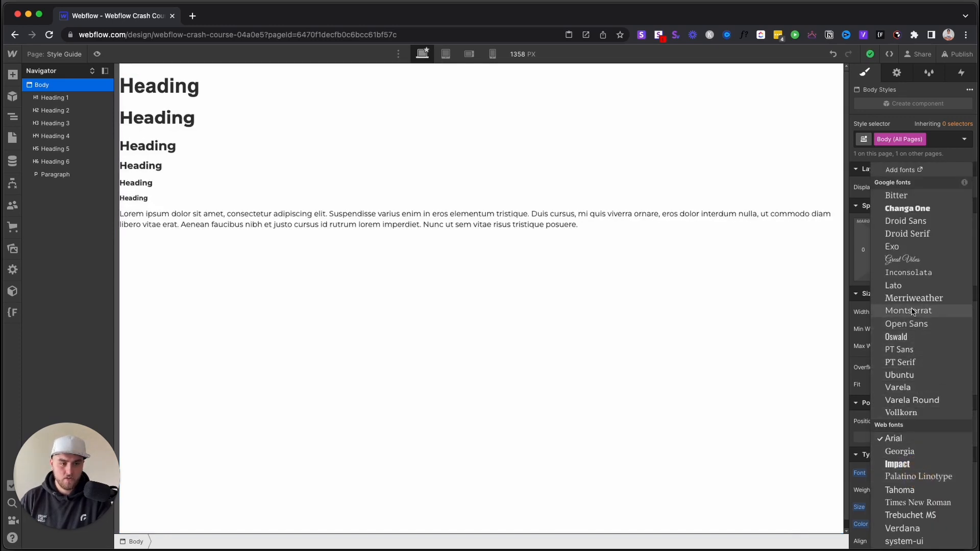
pyautogui.click(918, 279)
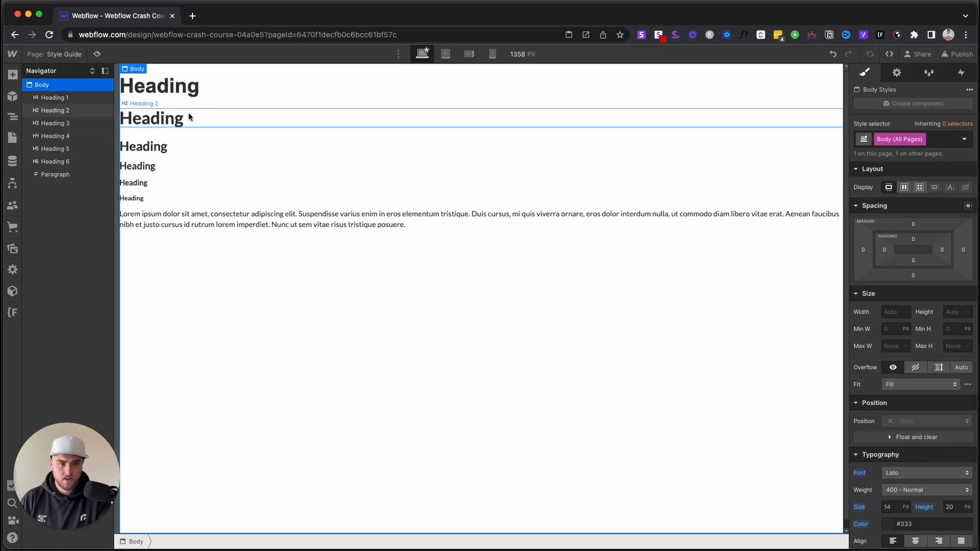
# - Reset the font on the All H1 Headings tag so it inherits from the body
pyautogui.click(191, 92)
pyautogui.click(874, 138)
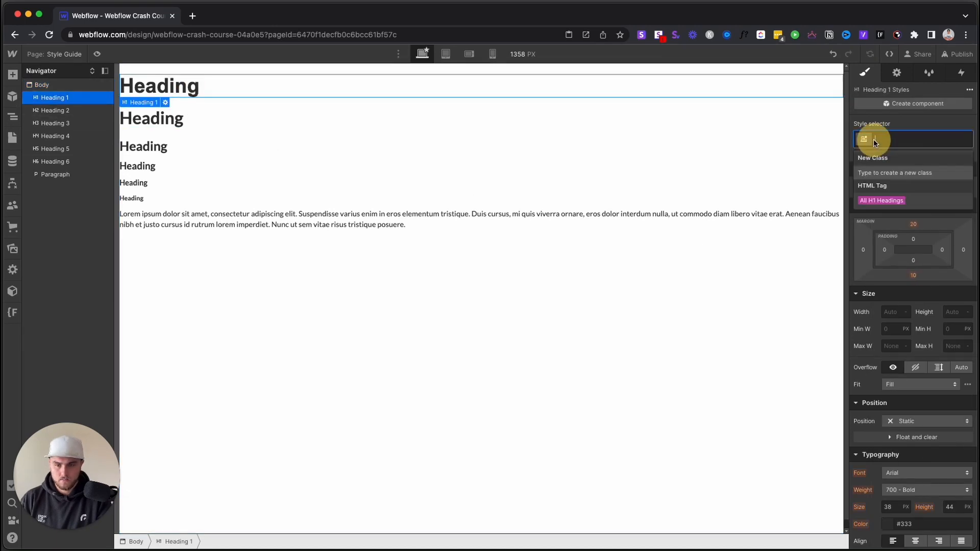
pyautogui.click(887, 194)
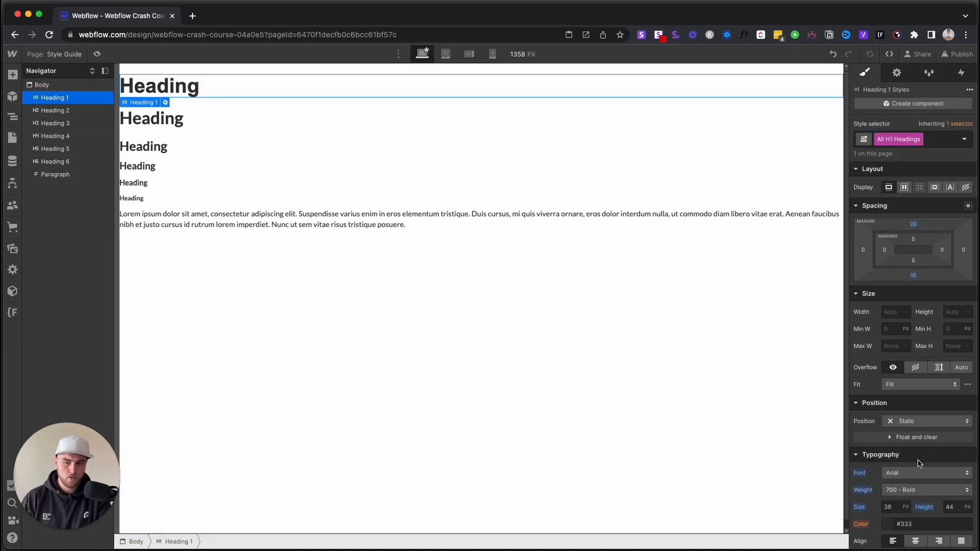
pyautogui.click(862, 474)
pyautogui.click(872, 488)
pyautogui.click(485, 358)
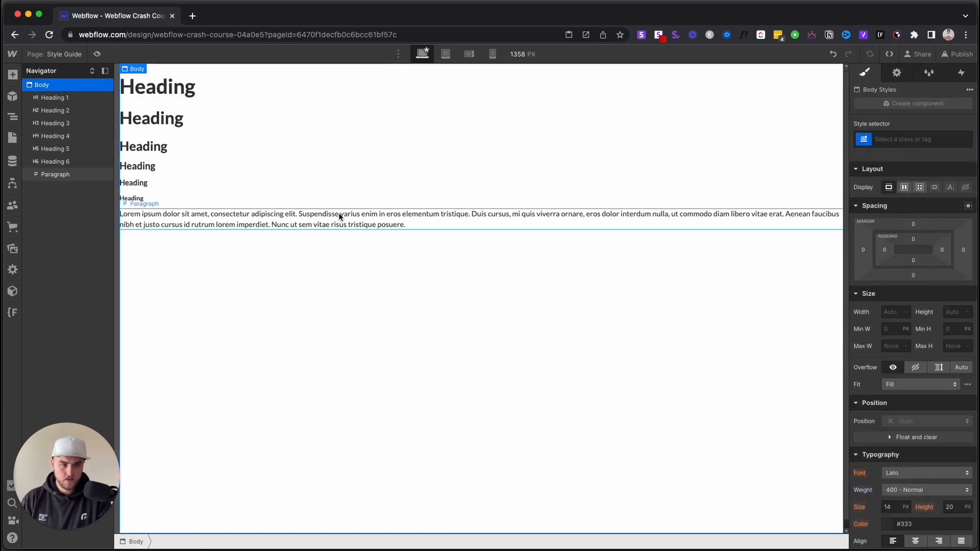
# - Set the font of the Body (All Pages) tag to Changa One
pyautogui.click(913, 139)
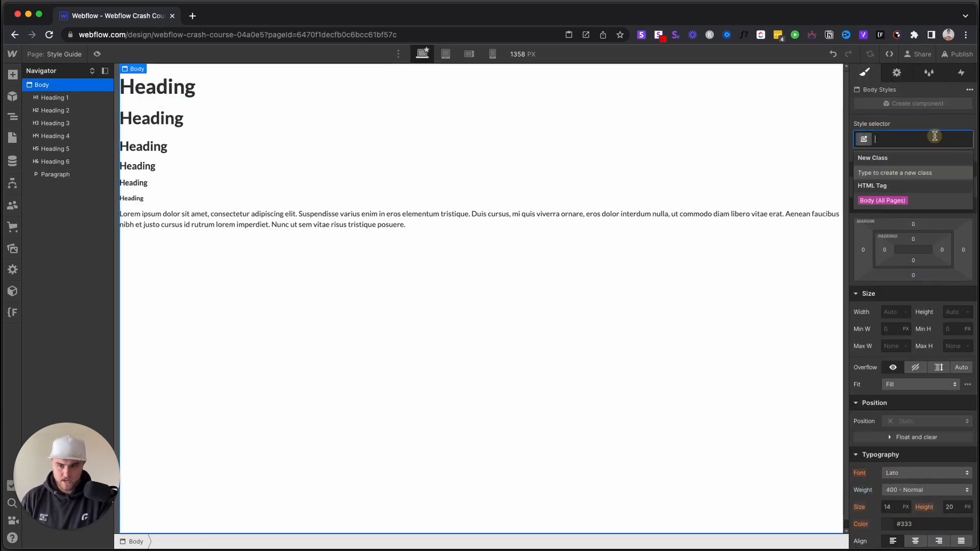
pyautogui.click(889, 199)
pyautogui.click(901, 473)
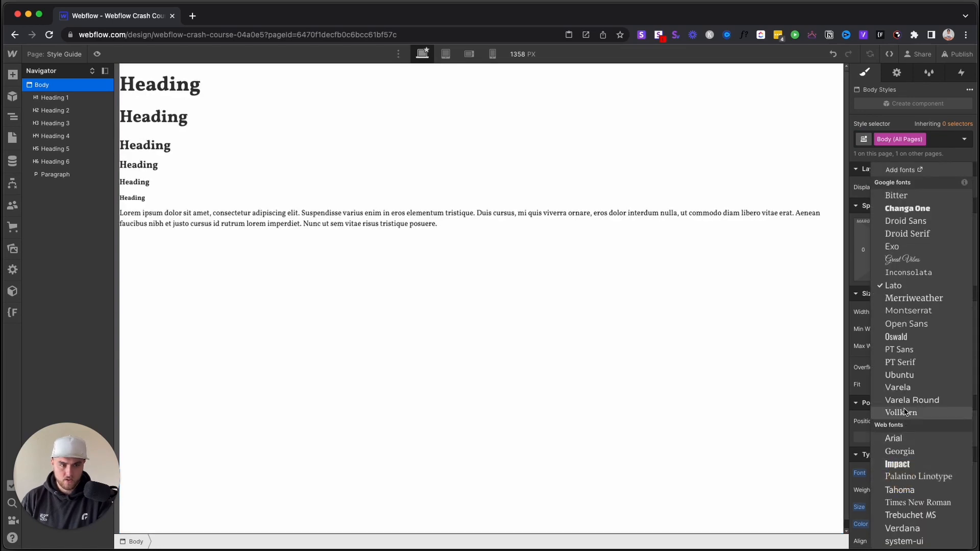
pyautogui.click(913, 213)
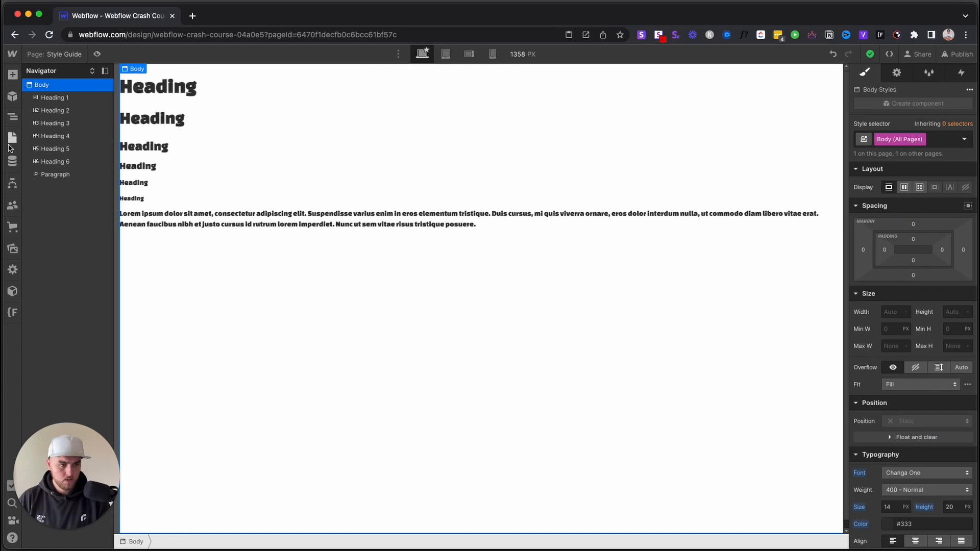
# - Open the Home page and add an H1 heading to check the site-wide body font
pyautogui.click(12, 138)
pyautogui.click(51, 134)
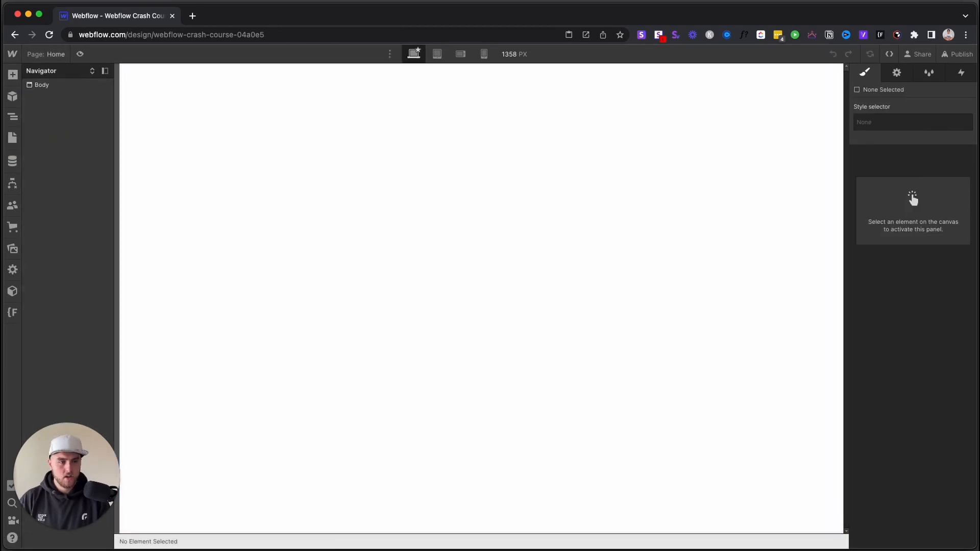
pyautogui.click(14, 76)
pyautogui.moveTo(46, 366); pyautogui.dragTo(235, 312)
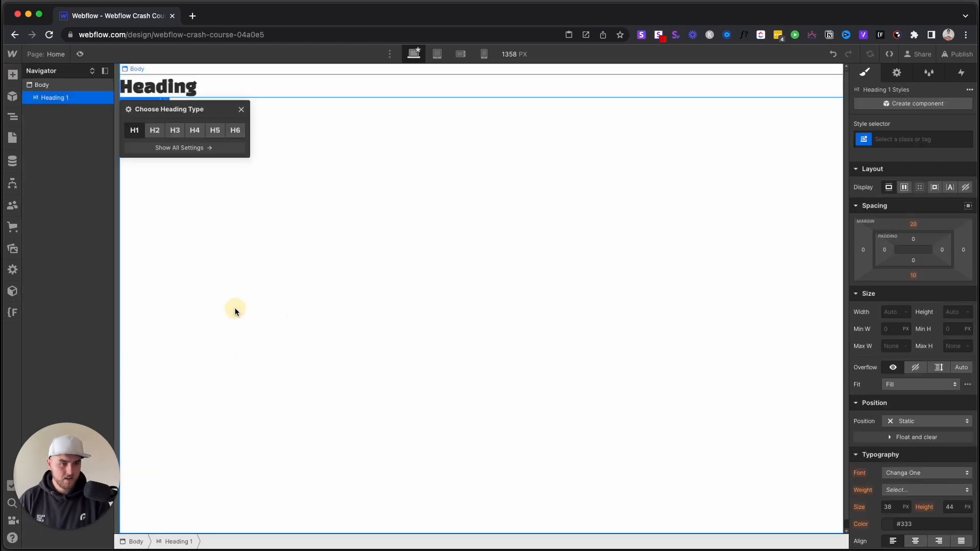
pyautogui.click(185, 87)
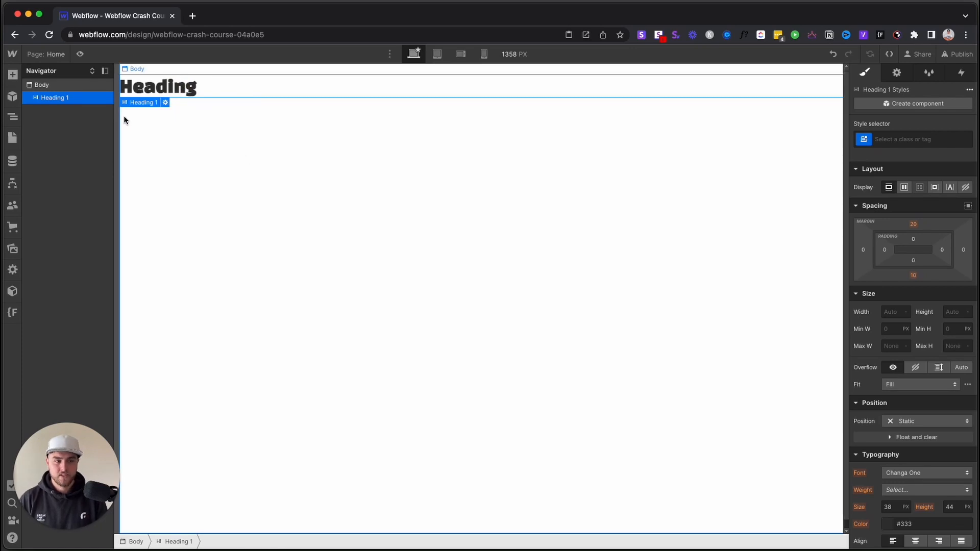
pyautogui.click(88, 85)
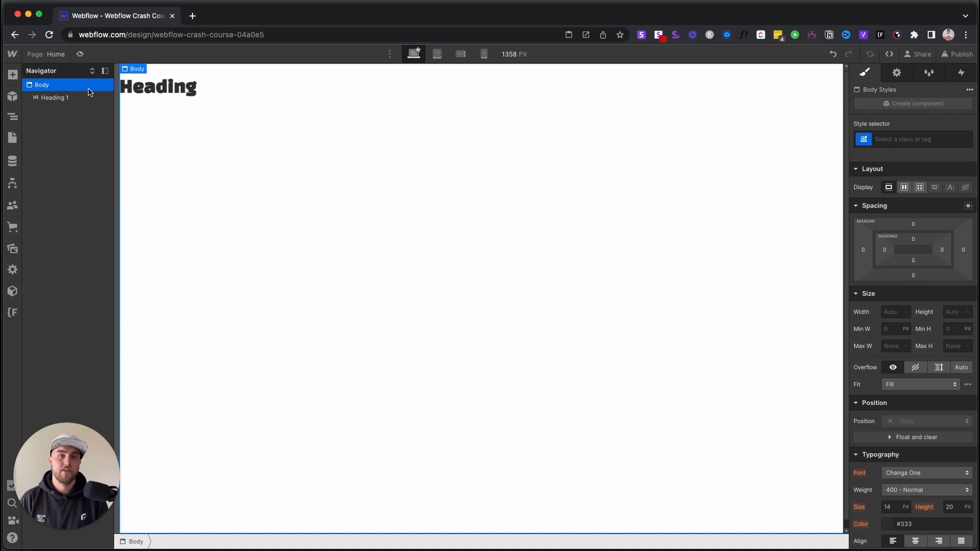
# - Delete the test heading from the Home page and reopen the Style Guide page
pyautogui.click(53, 98)
pyautogui.press('Delete')
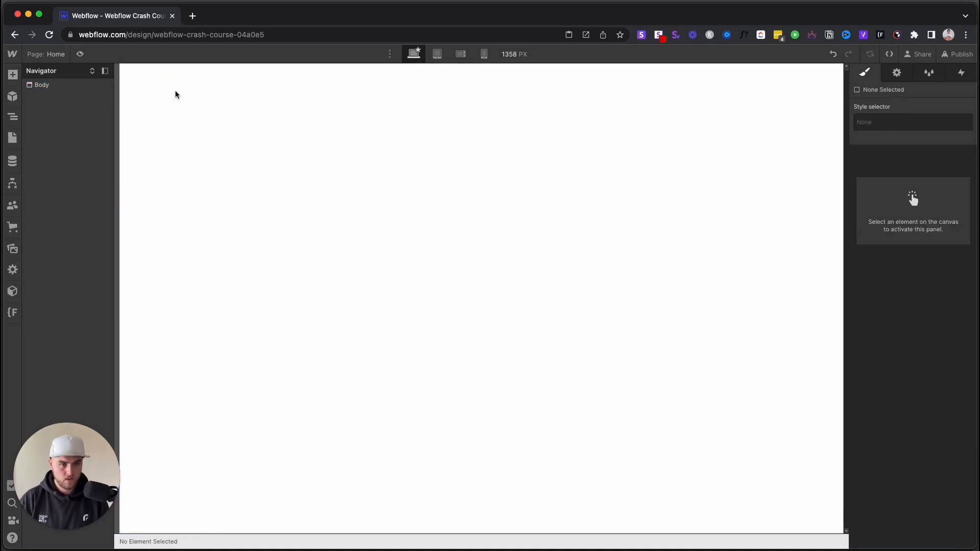
pyautogui.click(12, 138)
pyautogui.click(81, 149)
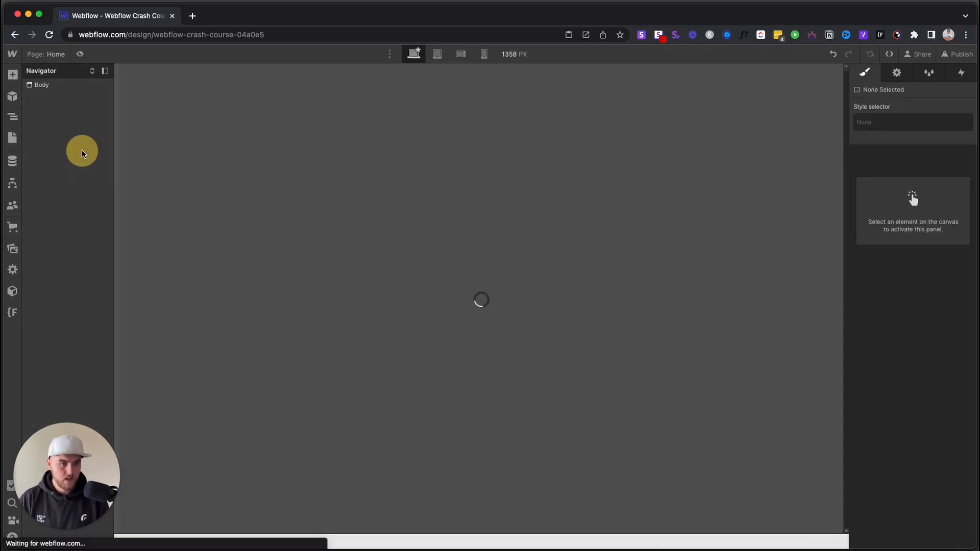
# - Switch to Figma and examine the text properties of the hero heading and the paragraph below it
pyautogui.press('super+Tab')
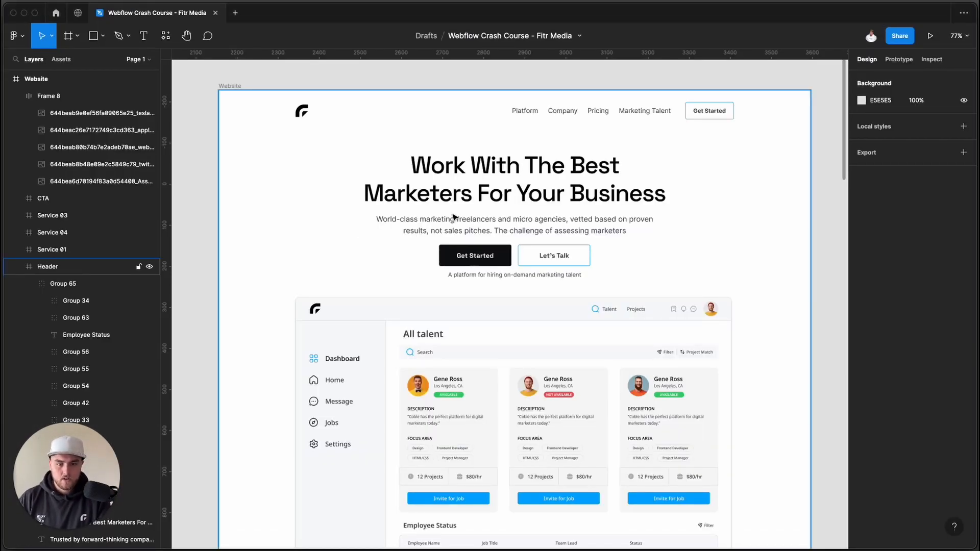
pyautogui.hscroll(-1, 480, 189)
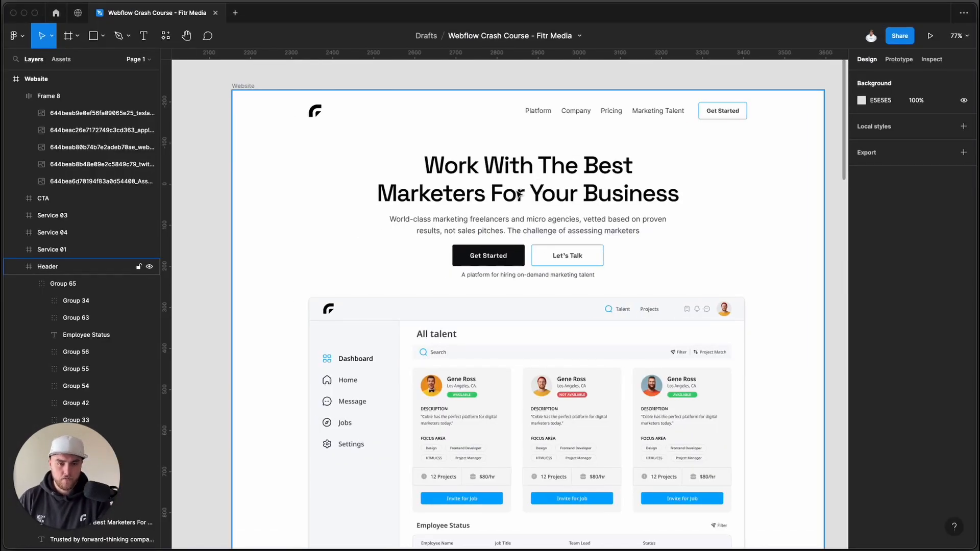
pyautogui.click(519, 193)
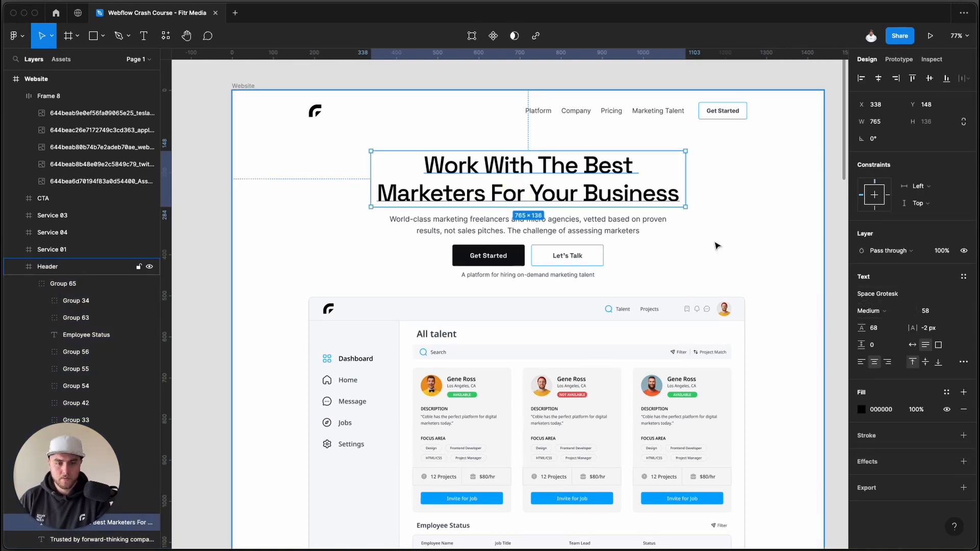
pyautogui.click(639, 226)
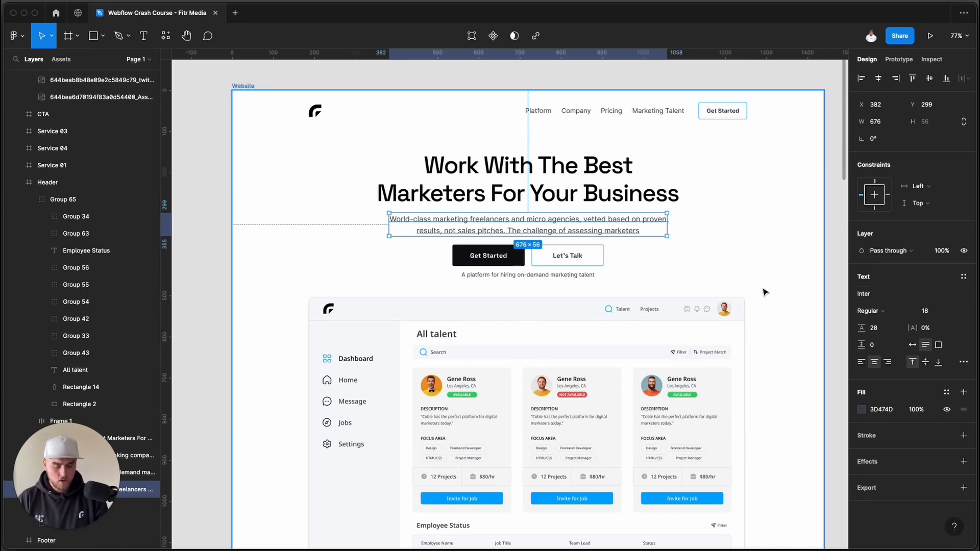
# - Switch back to Webflow and reset the font of the Body (All Pages) tag to its default
pyautogui.press('super+Tab')
pyautogui.click(75, 342)
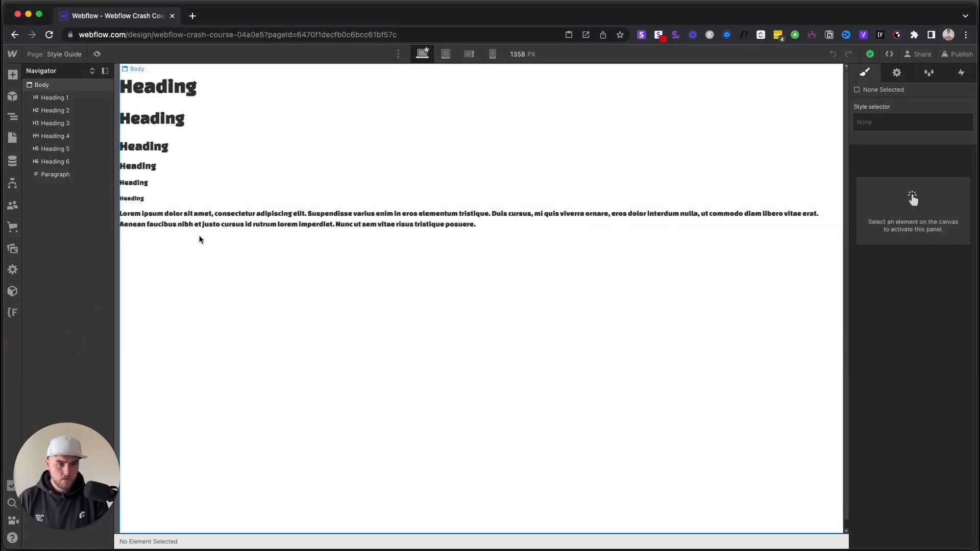
pyautogui.click(226, 270)
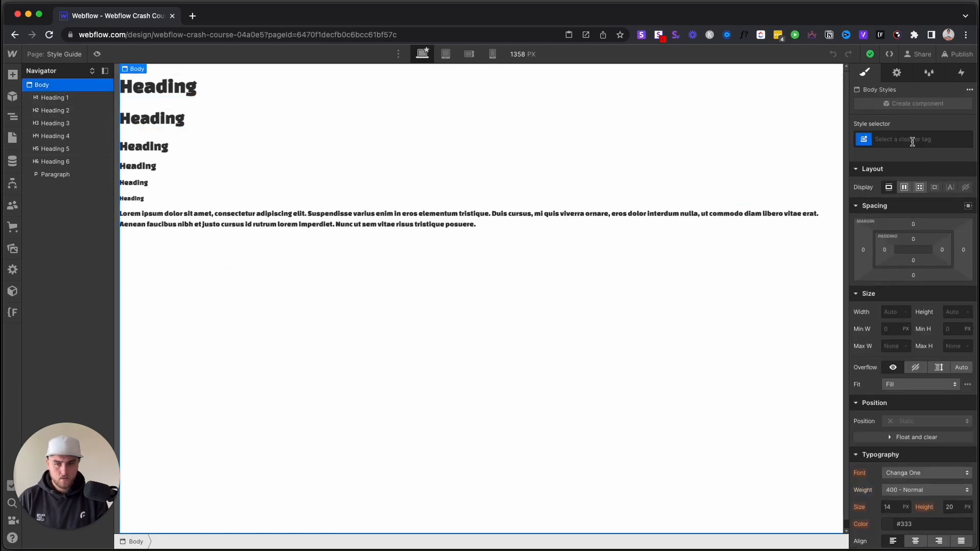
pyautogui.click(913, 139)
pyautogui.click(882, 200)
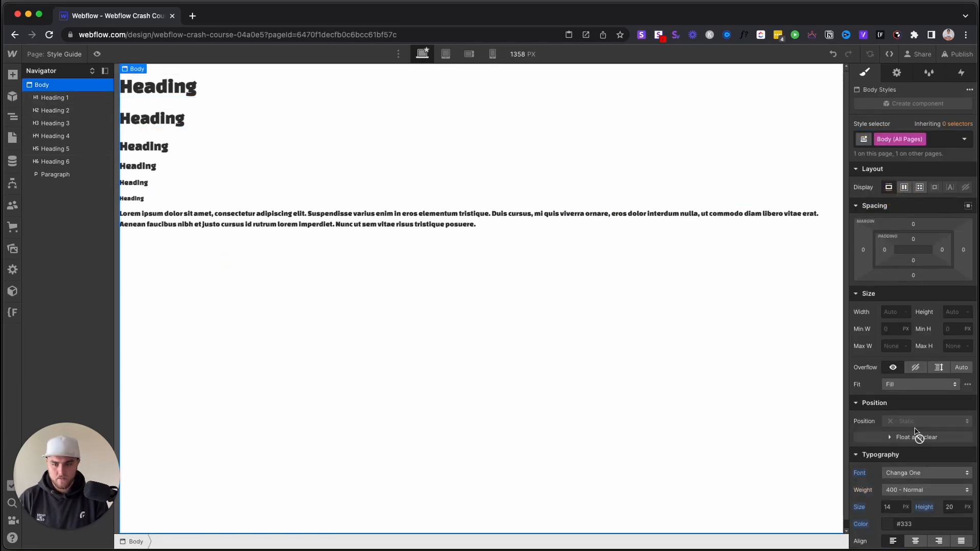
pyautogui.keyDown('alt'); pyautogui.click(856, 476); pyautogui.keyUp('alt')
# - Open the font settings of the Webflow Crash Course site to add new fonts
pyautogui.click(894, 475)
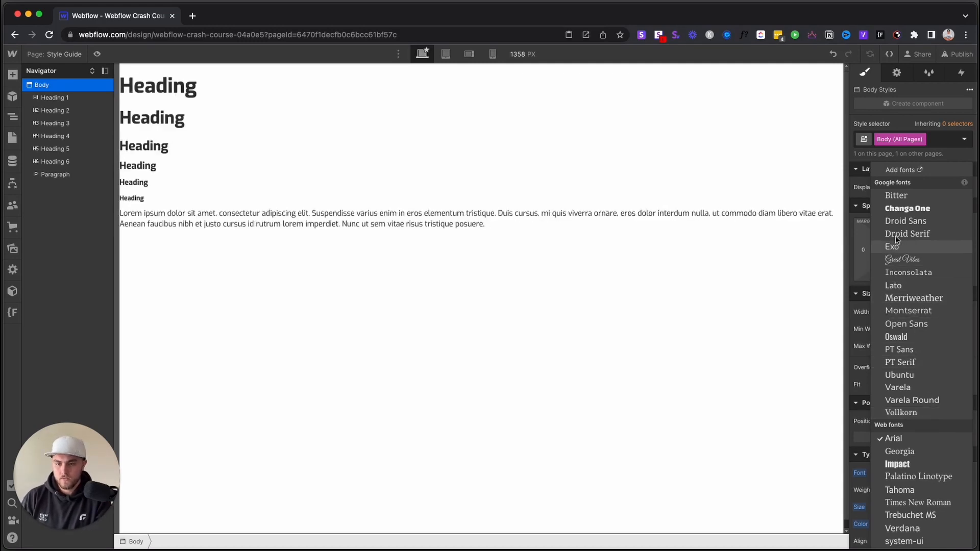
pyautogui.click(922, 170)
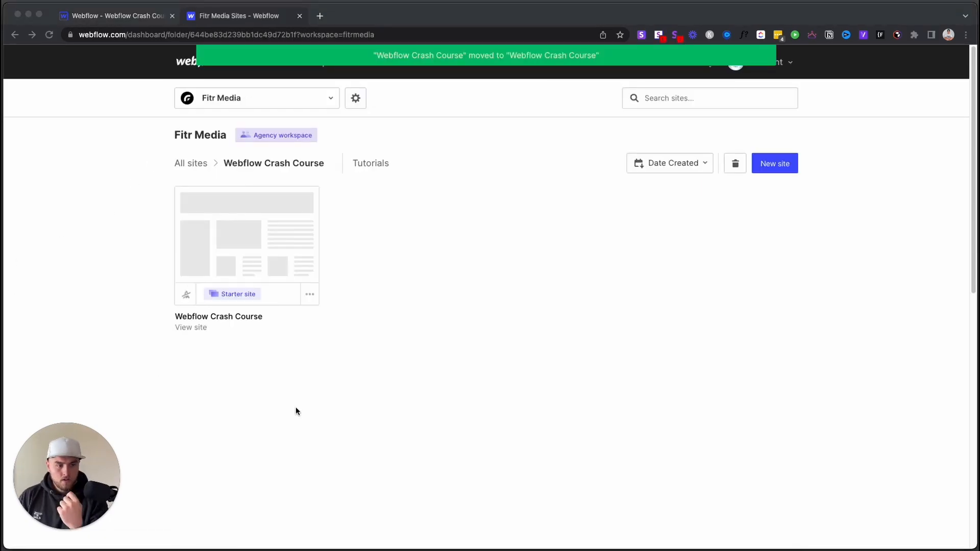
pyautogui.click(320, 378)
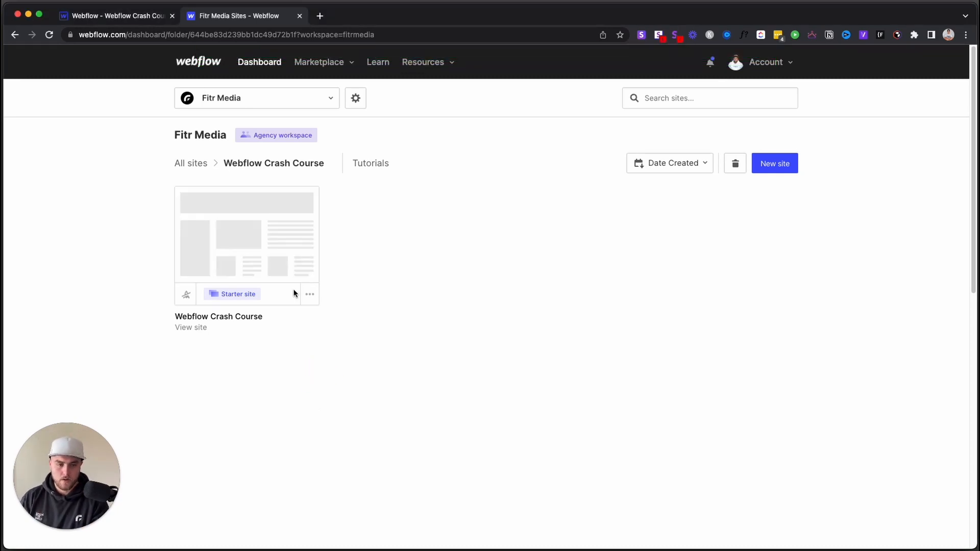
pyautogui.click(309, 298)
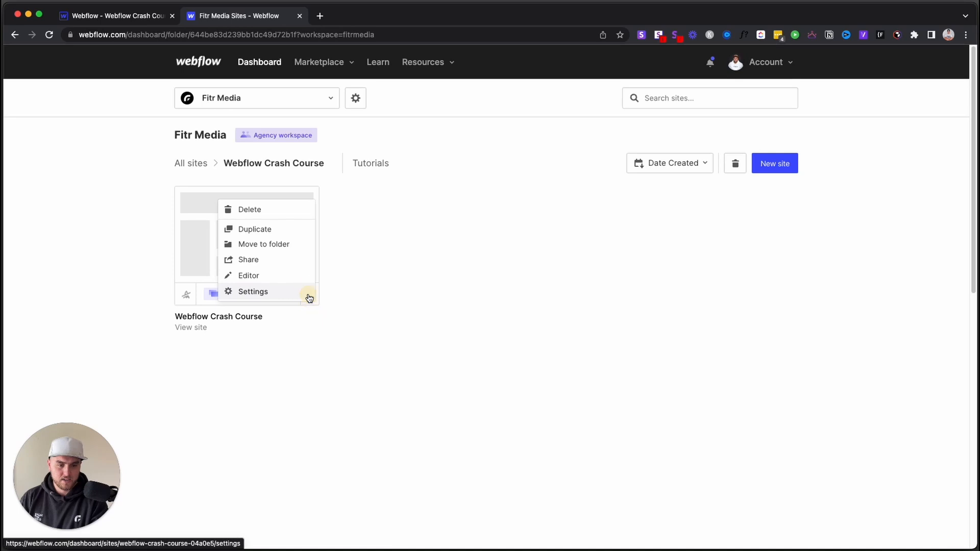
pyautogui.click(277, 296)
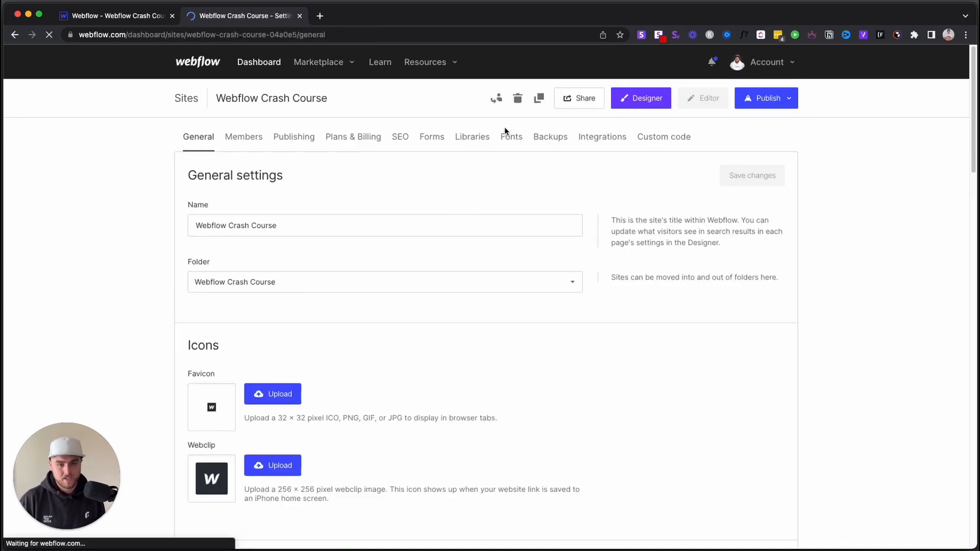
pyautogui.click(510, 138)
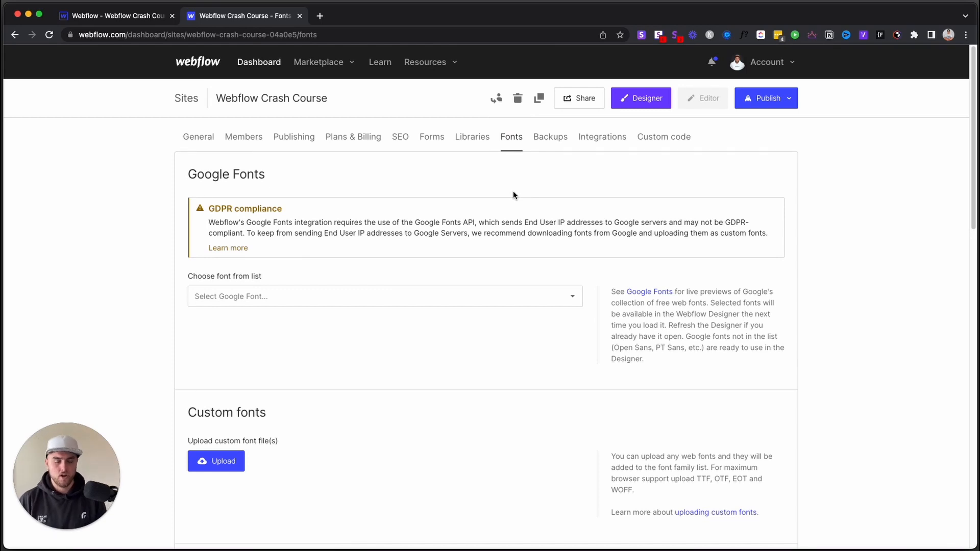
# - Choose Space Grotesk from the Google Fonts list
pyautogui.scroll(-3, 568, 236)
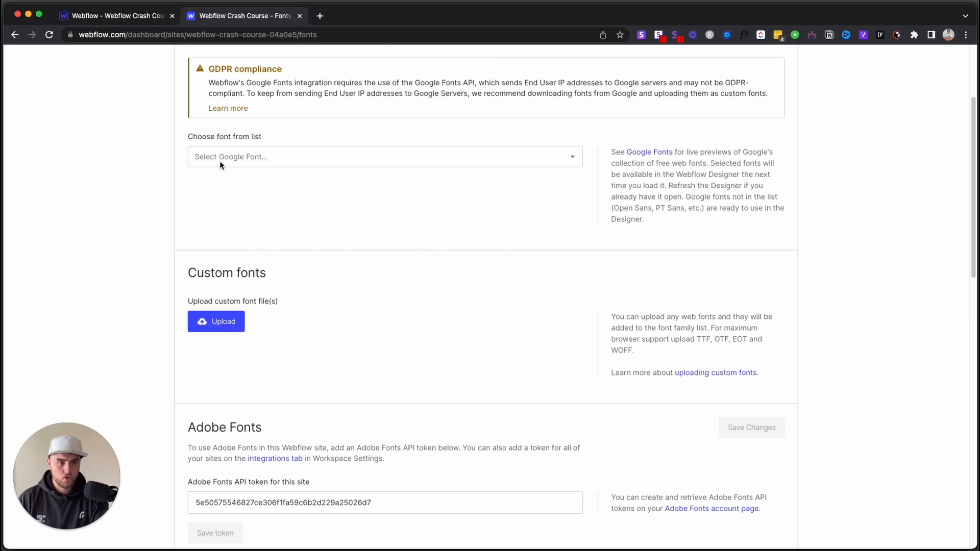
pyautogui.click(252, 159)
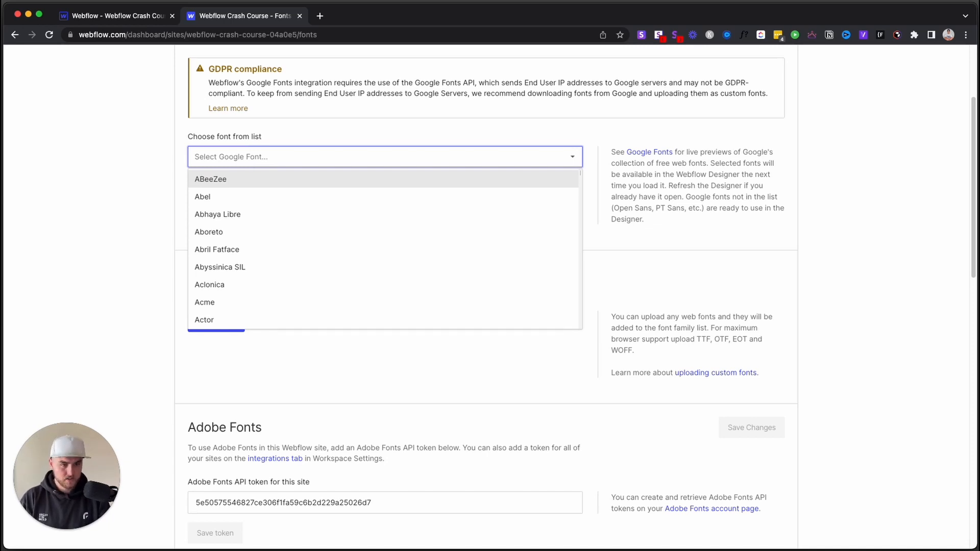
pyautogui.click(238, 155)
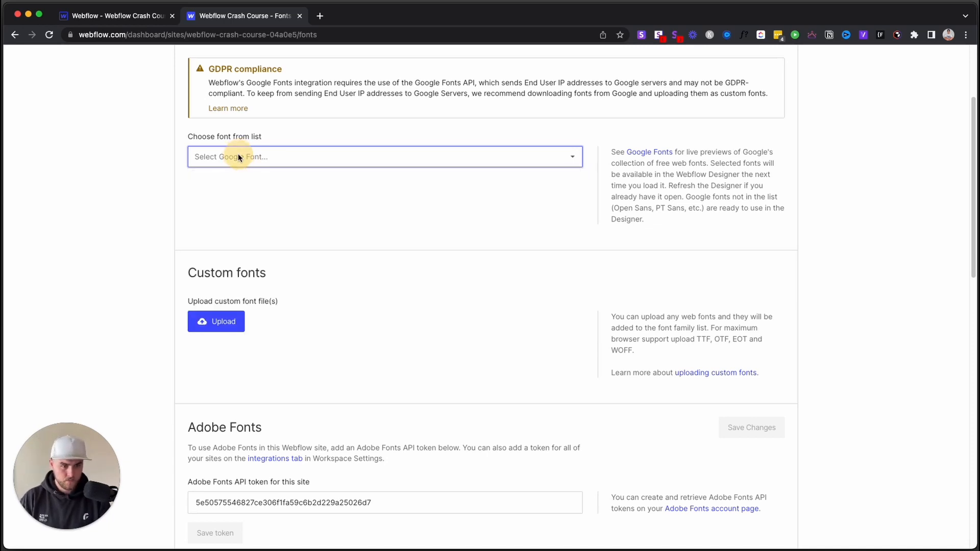
pyautogui.click(238, 155)
pyautogui.scroll(-20, 285, 257)
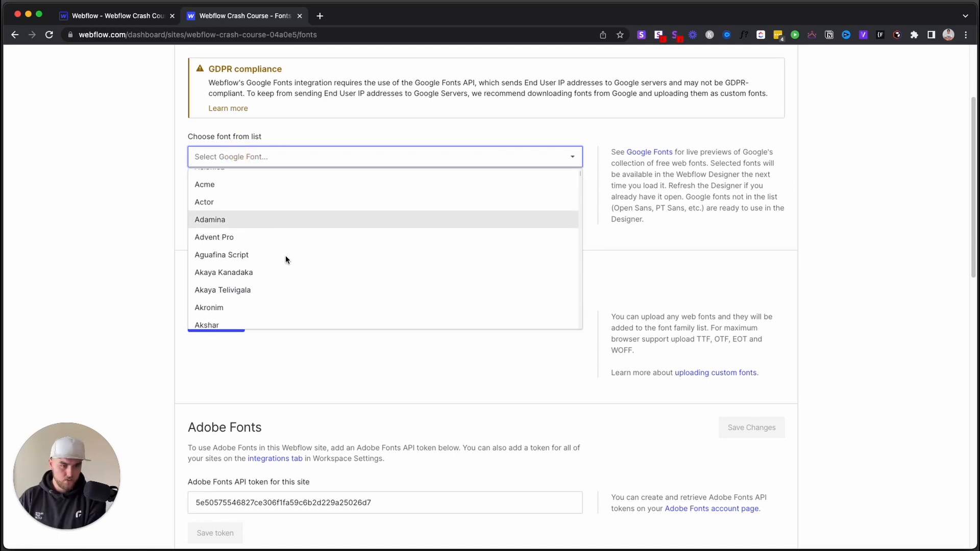
pyautogui.scroll(-20, 286, 259)
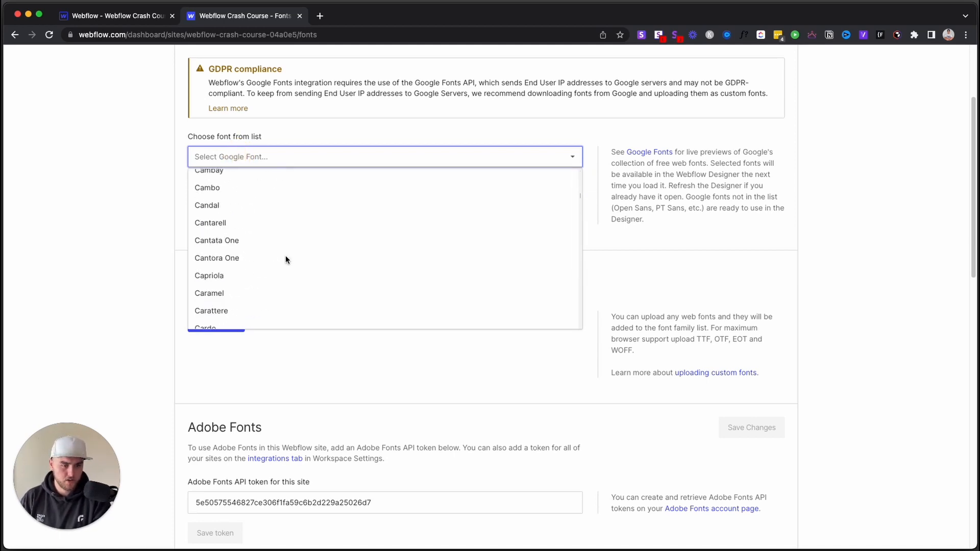
pyautogui.scroll(-20, 284, 261)
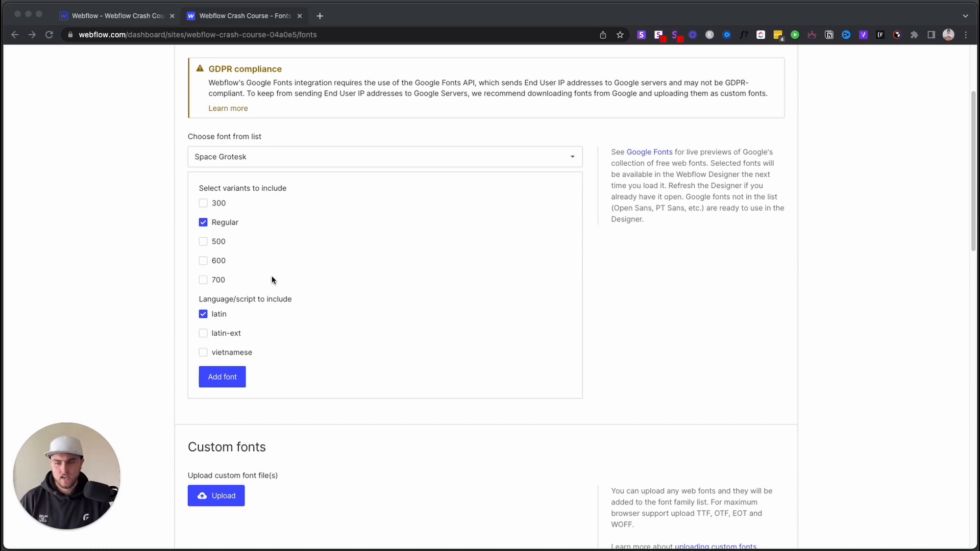
# - Check the hero heading's font weight in Figma and add Space Grotesk to the Webflow site with only the 600 variant and latin script
pyautogui.press('super+Tab')
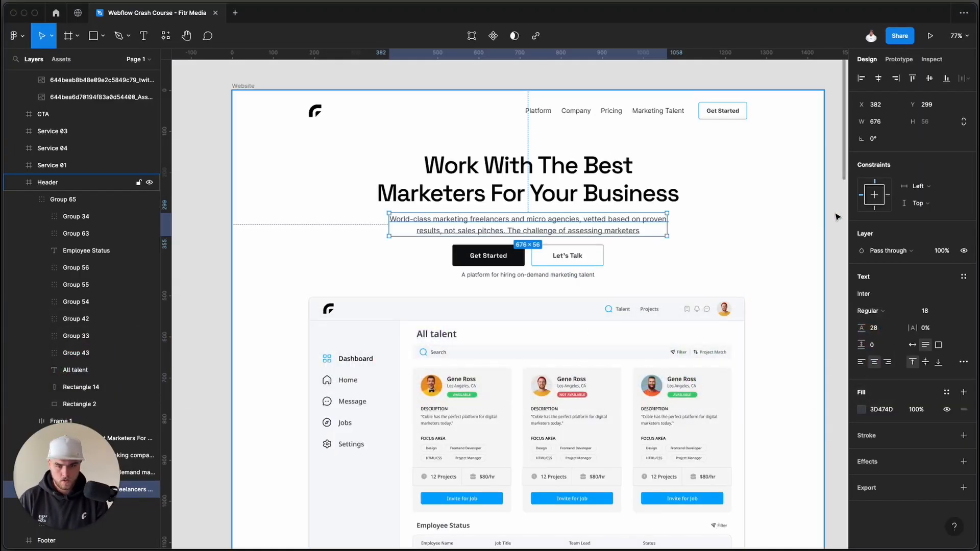
pyautogui.click(608, 198)
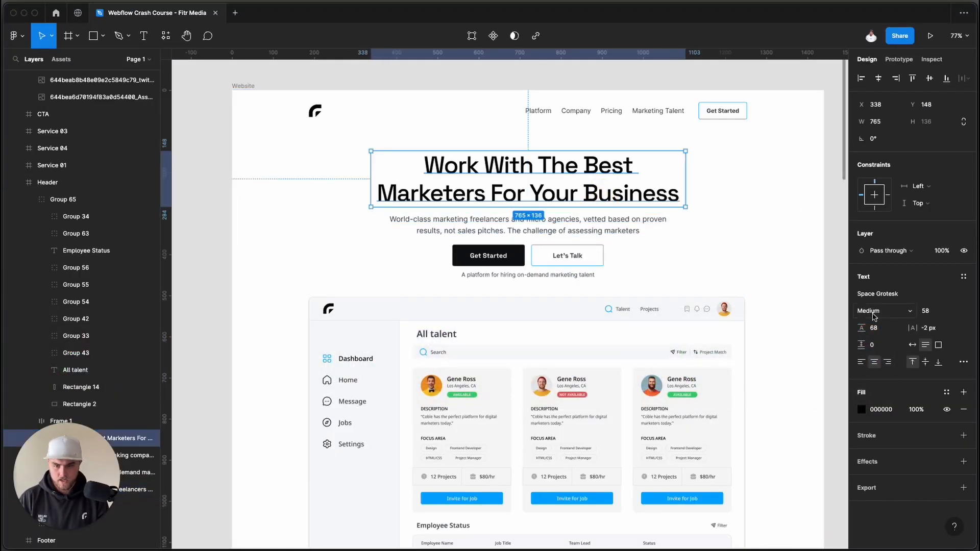
pyautogui.press('super+Tab')
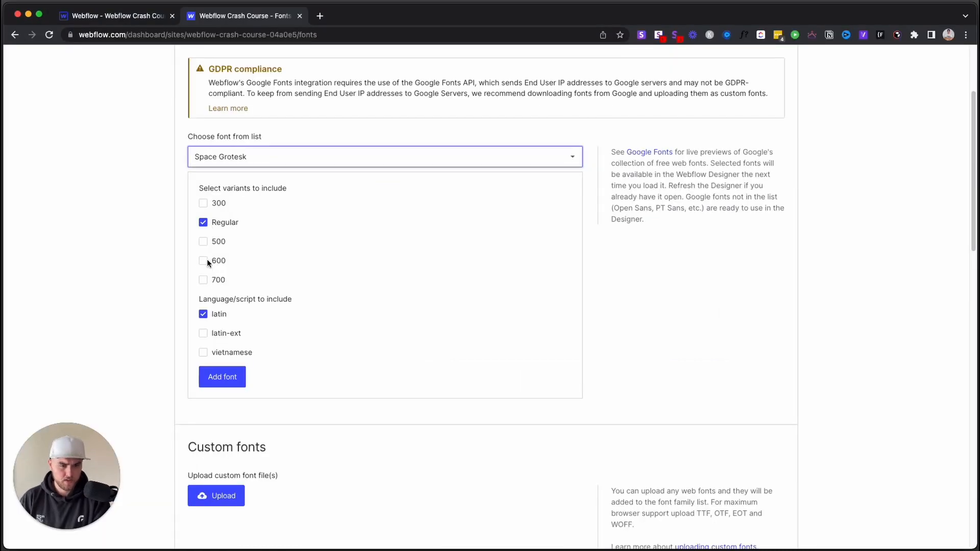
pyautogui.click(206, 260)
pyautogui.click(207, 228)
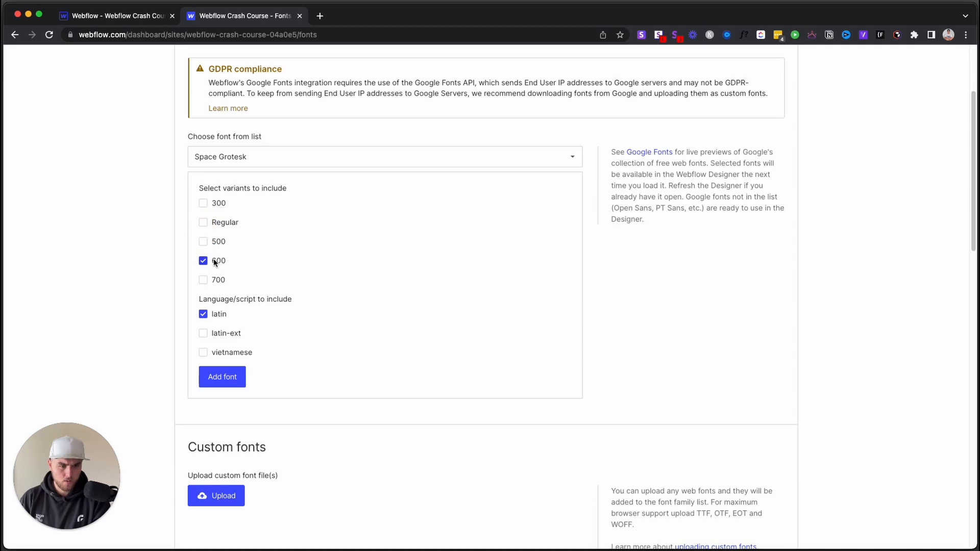
pyautogui.click(218, 380)
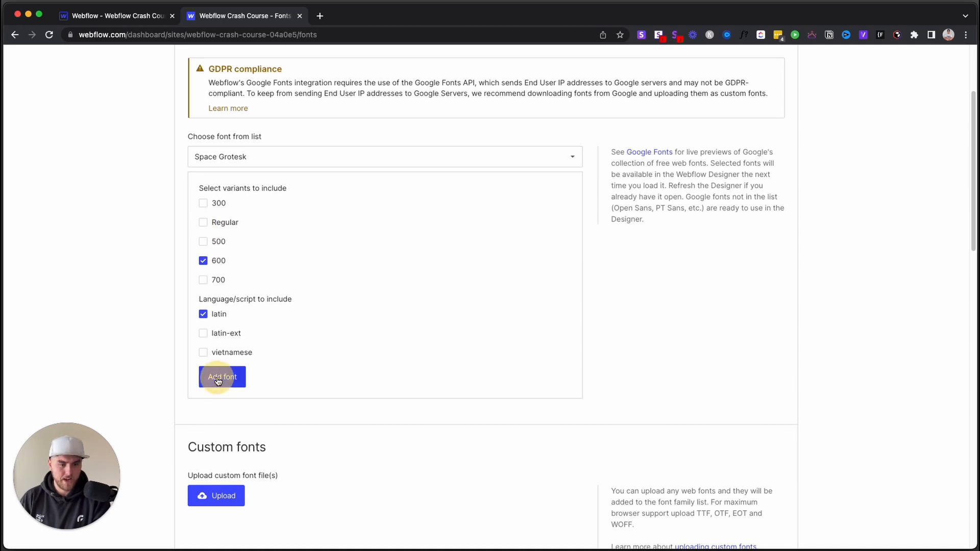
# - Add the Google font Inter to the site with the Regular variant and latin script
pyautogui.click(280, 160)
pyautogui.scroll(-20, 296, 262)
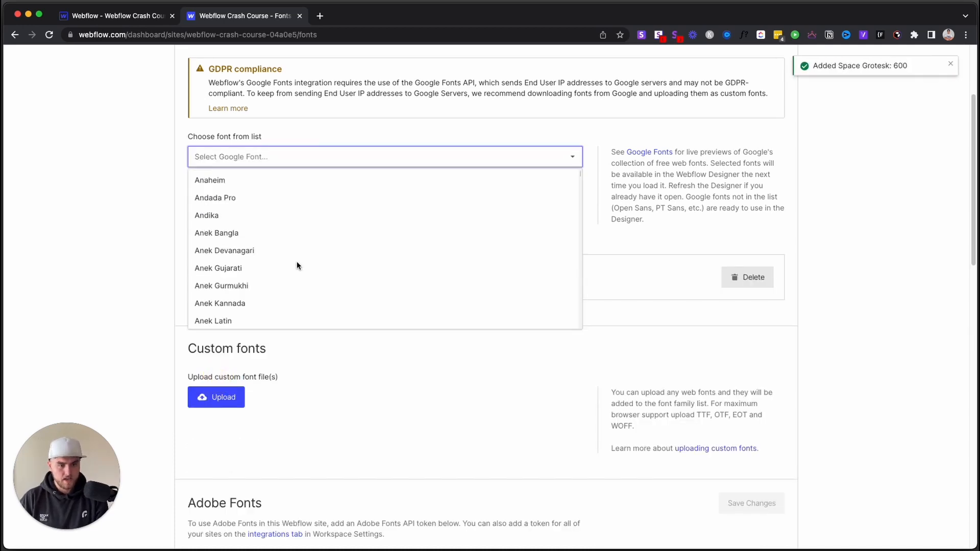
pyautogui.scroll(-20, 296, 263)
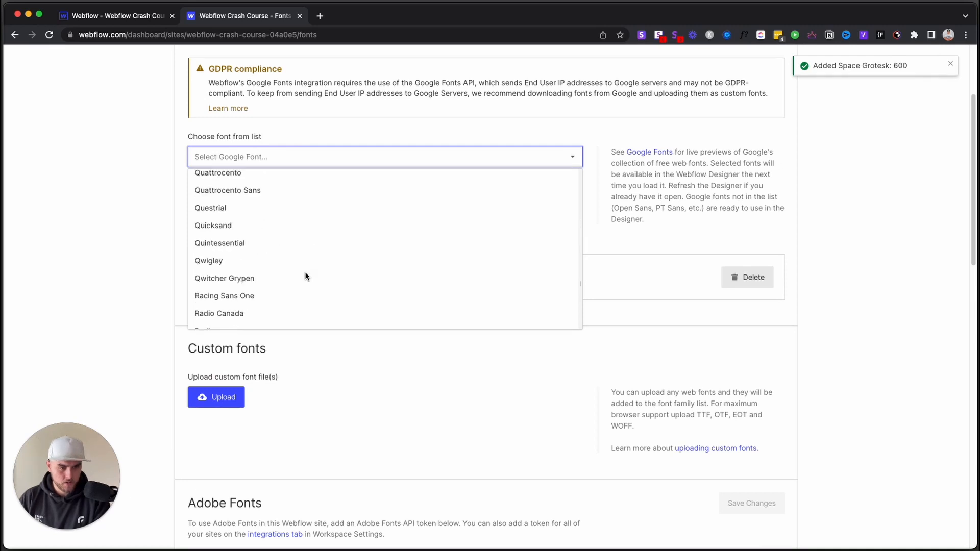
pyautogui.scroll(20, 305, 272)
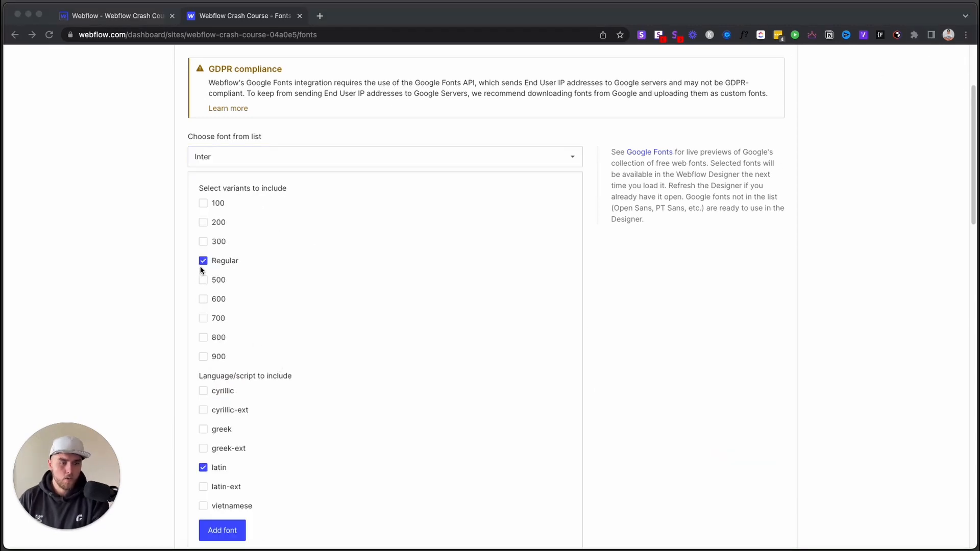
pyautogui.click(218, 531)
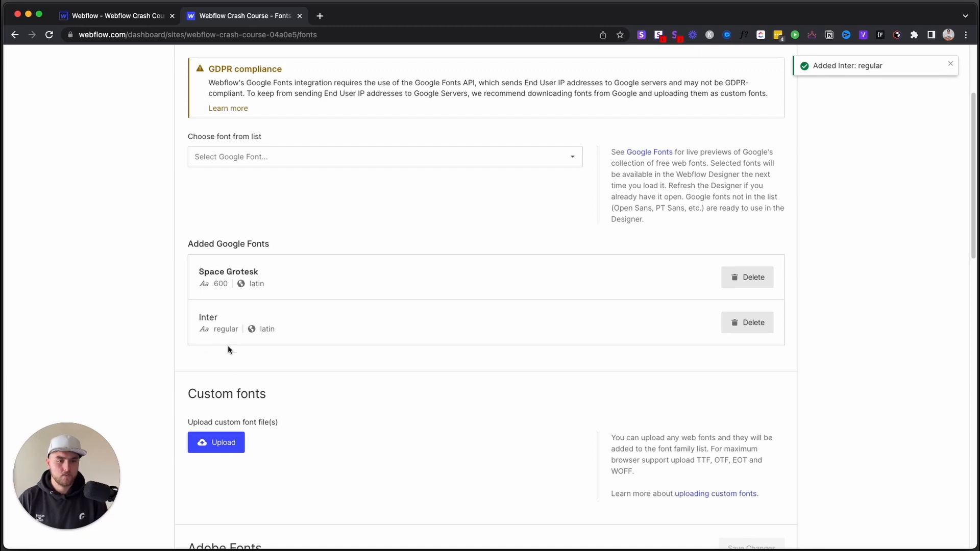
# - Return to the Designer and open the Style Guide page
pyautogui.scroll(3, 293, 363)
pyautogui.click(629, 98)
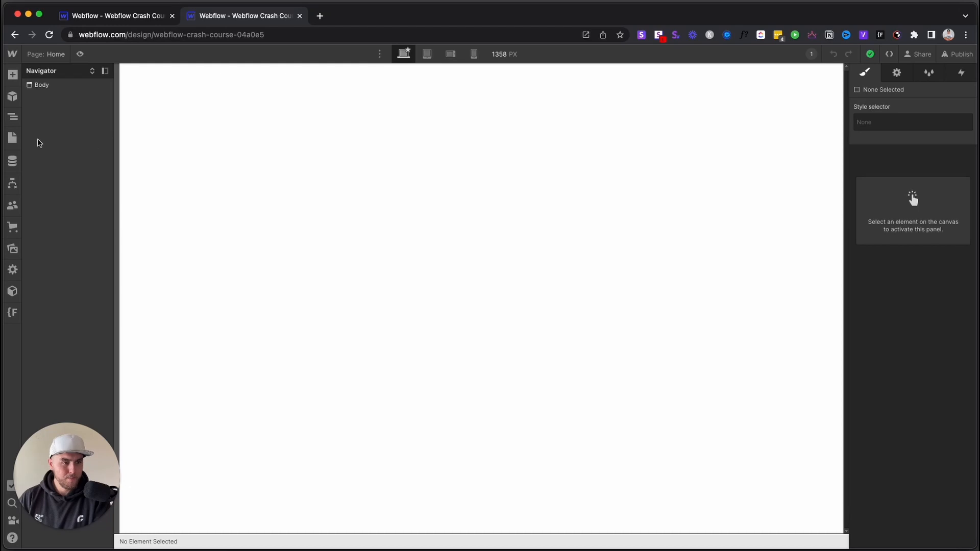
pyautogui.click(12, 137)
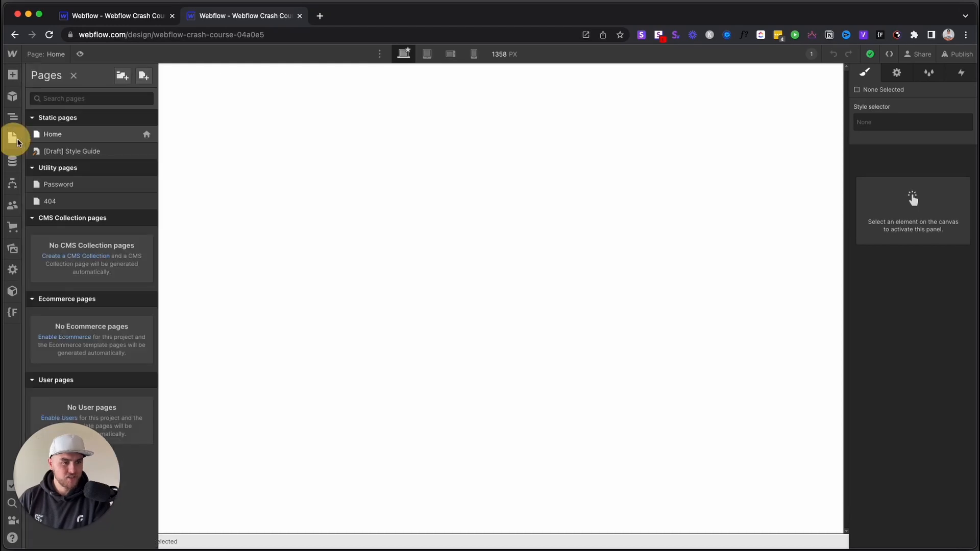
pyautogui.click(56, 147)
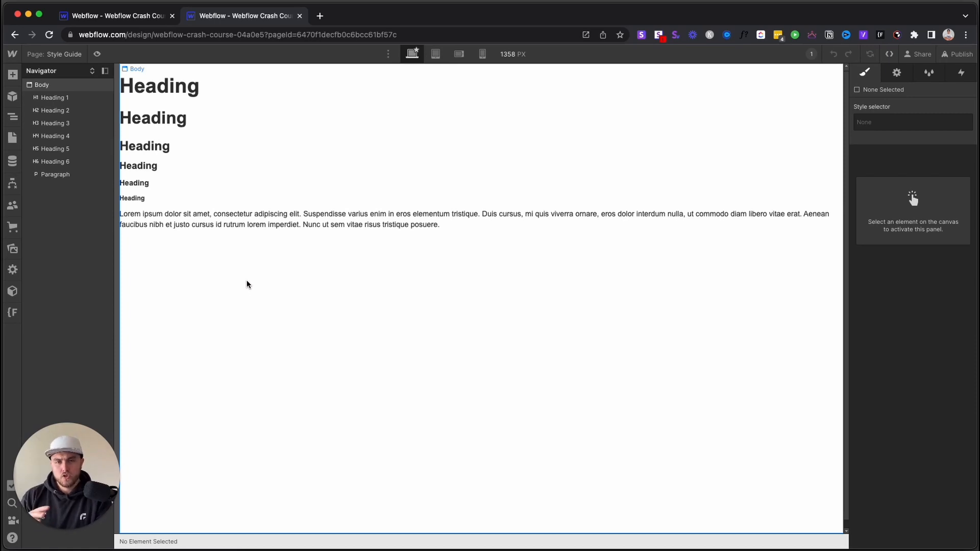
# - Set the font of the Body (All Pages) tag to Inter
pyautogui.click(62, 86)
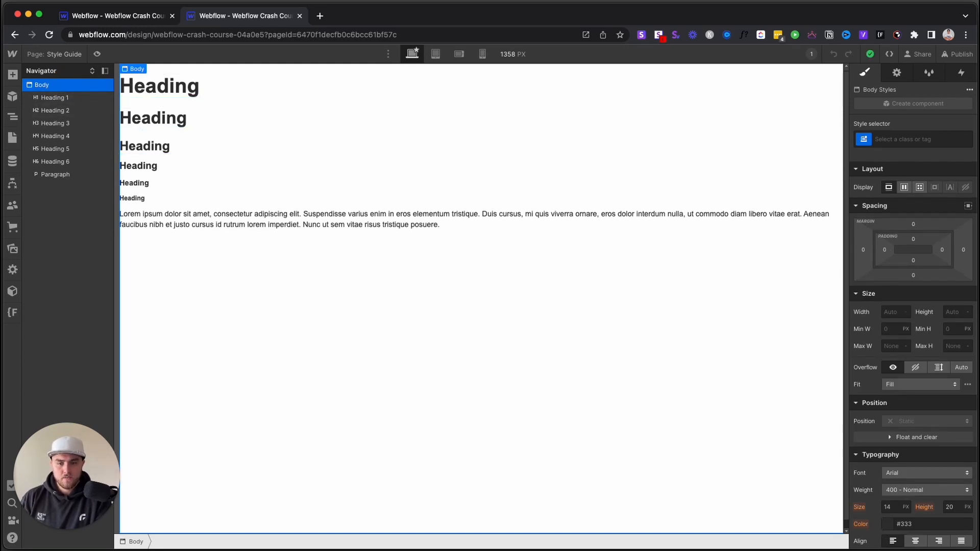
pyautogui.click(926, 140)
pyautogui.click(925, 196)
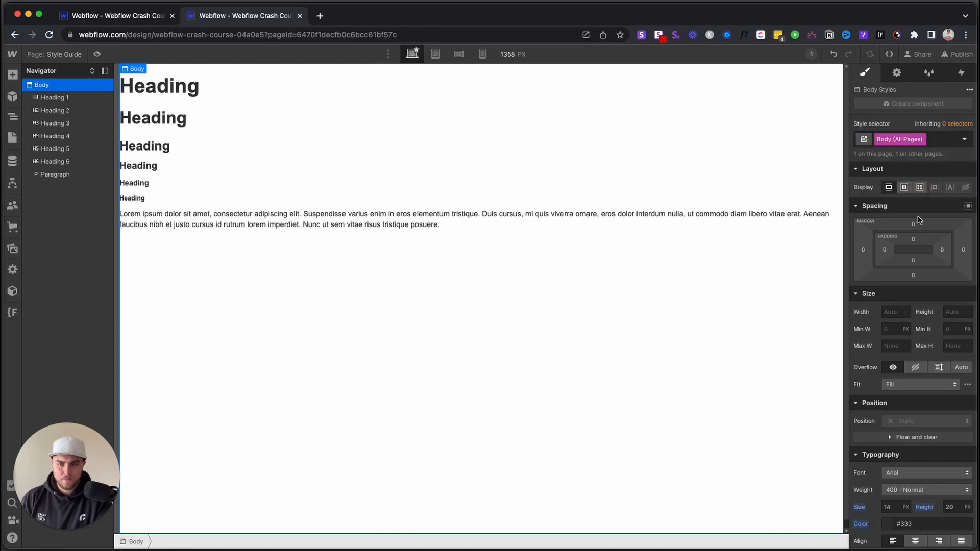
pyautogui.scroll(-2, 919, 218)
pyautogui.click(900, 417)
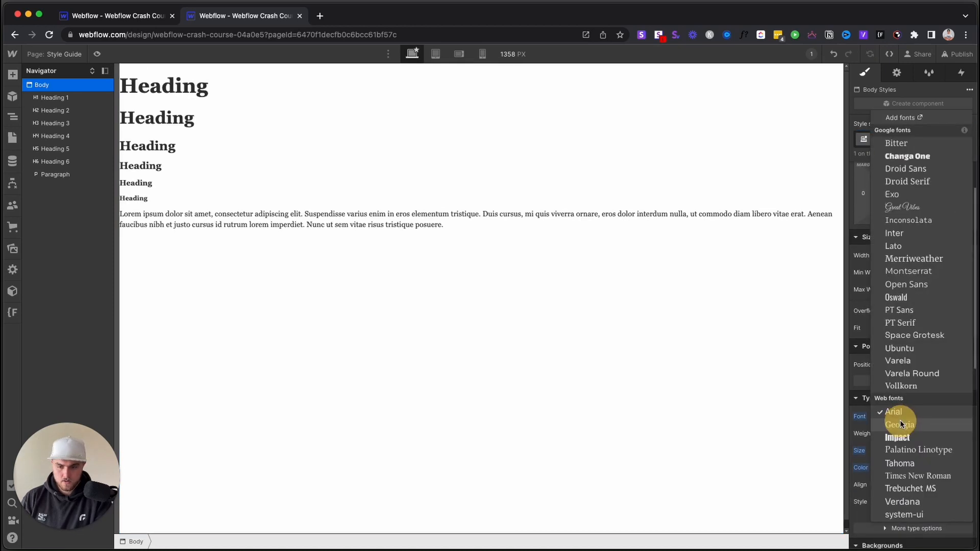
pyautogui.click(901, 234)
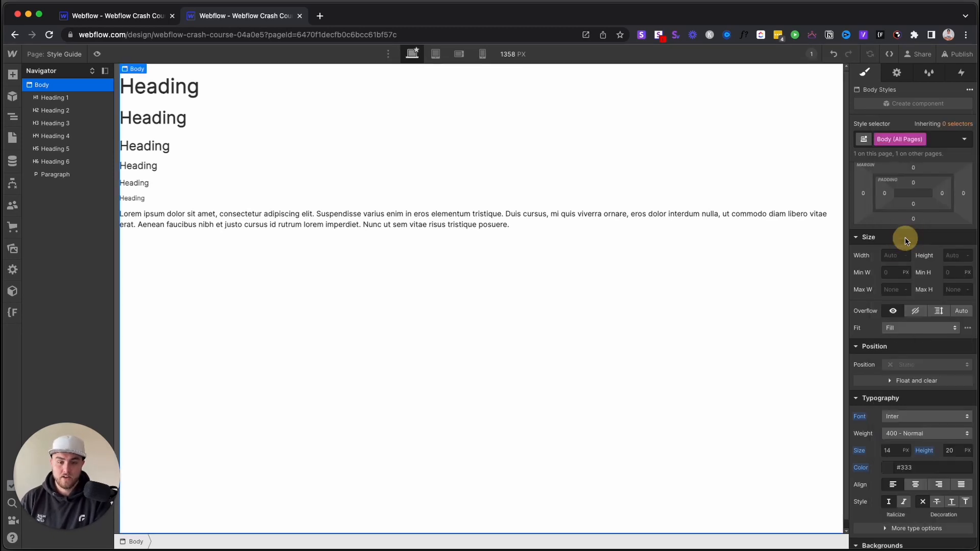
# - Set the font of the All H1 Headings tag to Space Grotesk
pyautogui.click(197, 92)
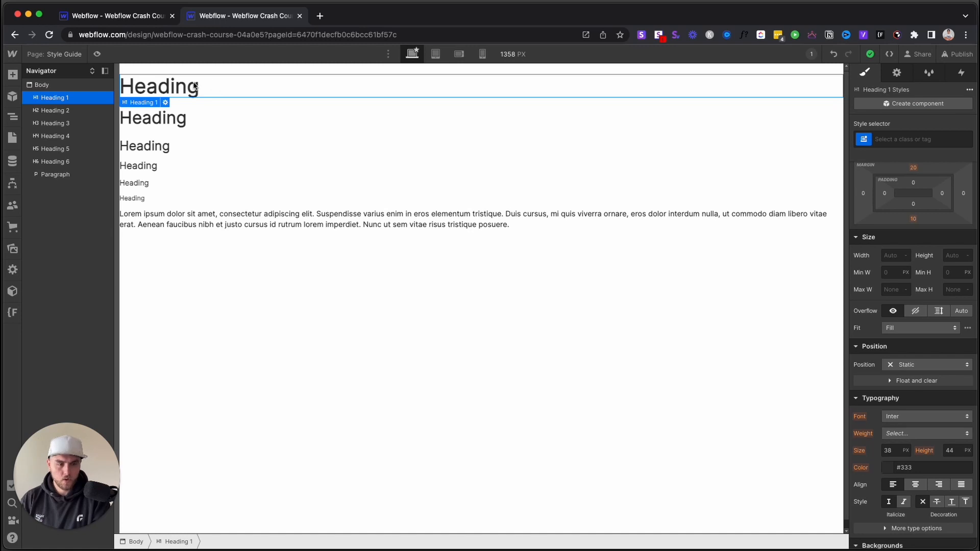
pyautogui.click(926, 139)
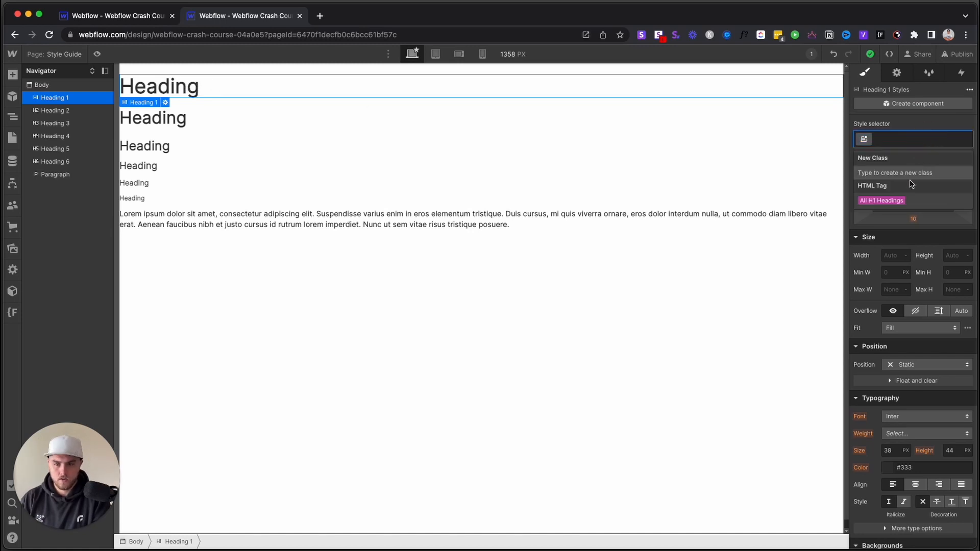
pyautogui.click(898, 200)
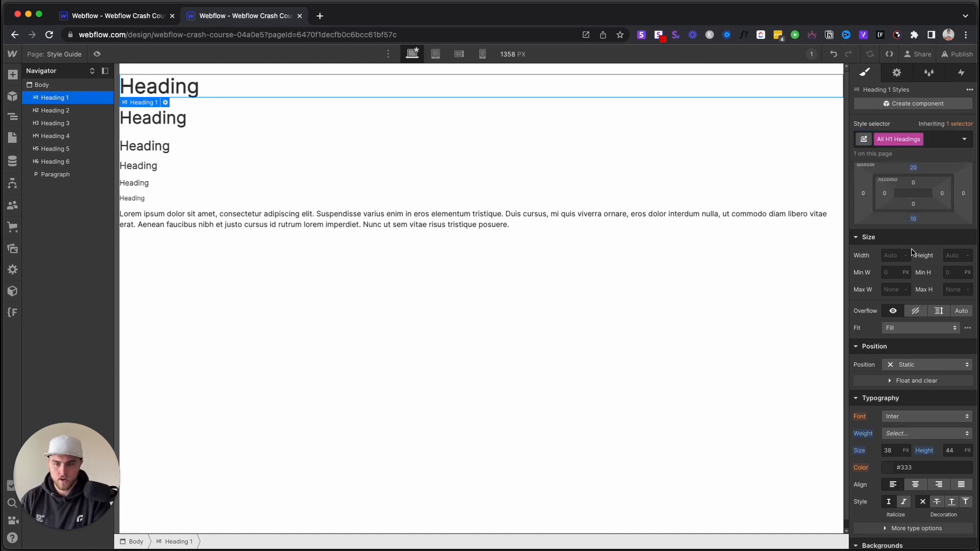
pyautogui.click(899, 420)
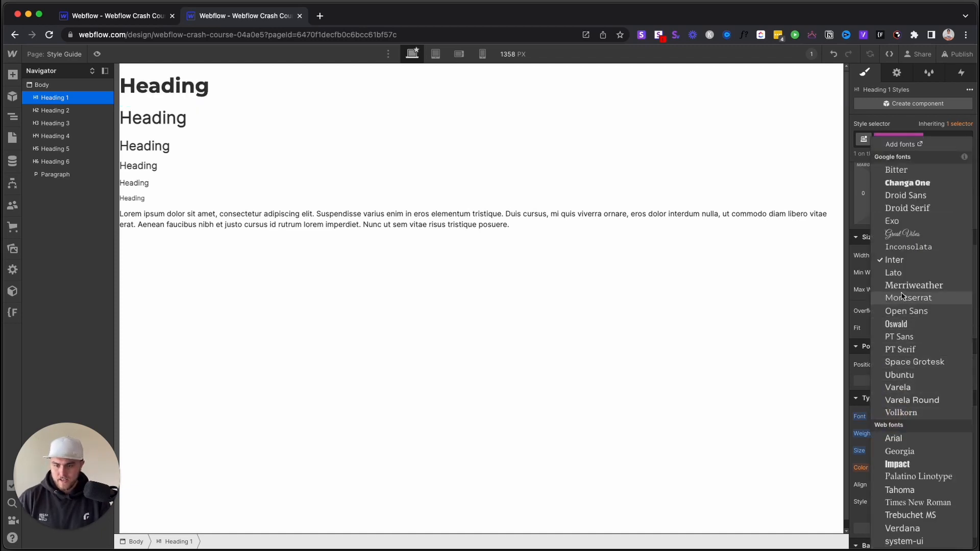
pyautogui.click(905, 361)
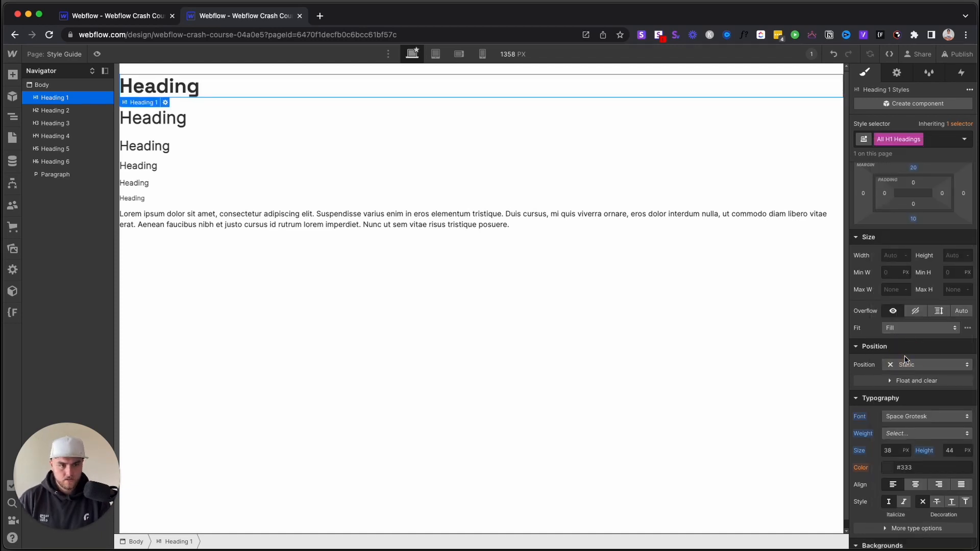
# - Set the font of the All H2 Headings tag to Space Grotesk
pyautogui.click(214, 120)
pyautogui.click(884, 139)
pyautogui.click(889, 196)
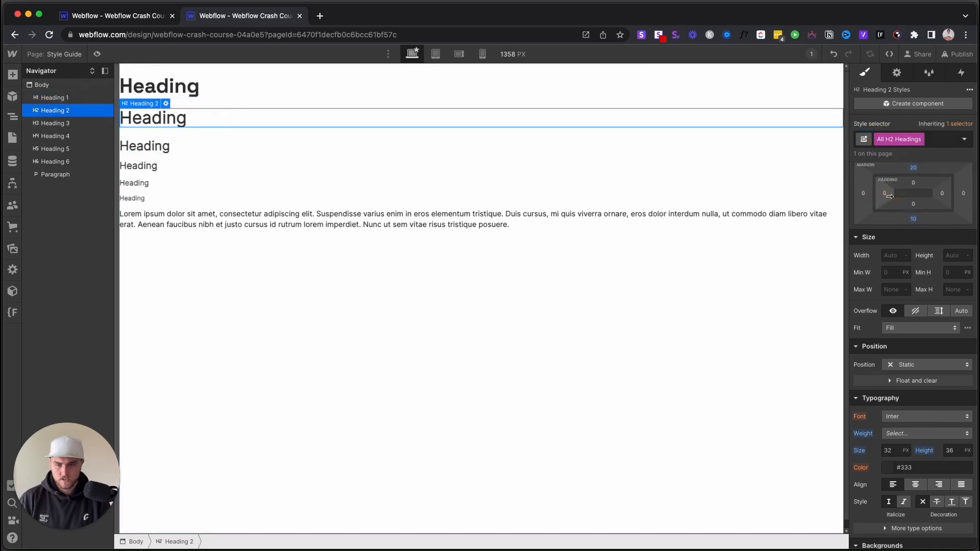
pyautogui.click(902, 418)
pyautogui.click(909, 364)
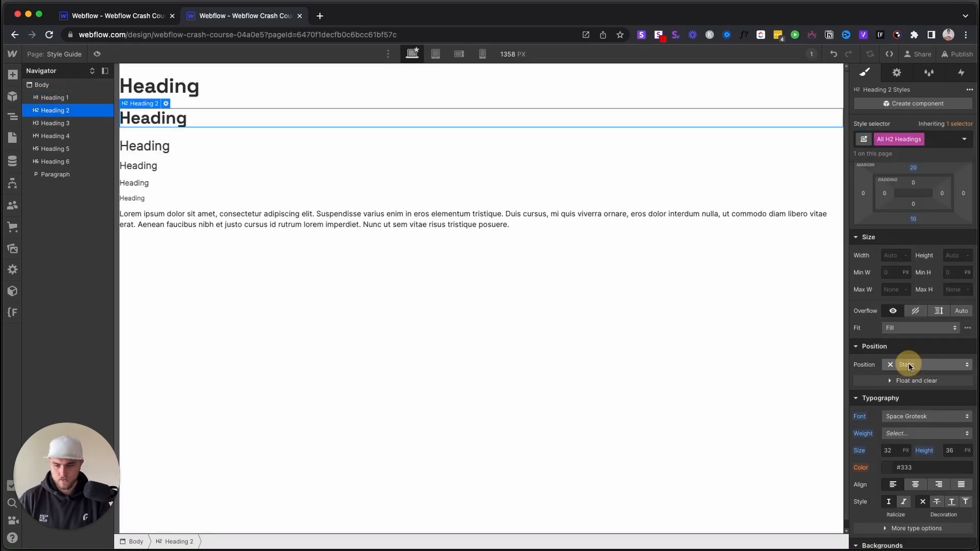
# - Set the font of the All H3 Headings tag to Space Grotesk
pyautogui.click(201, 147)
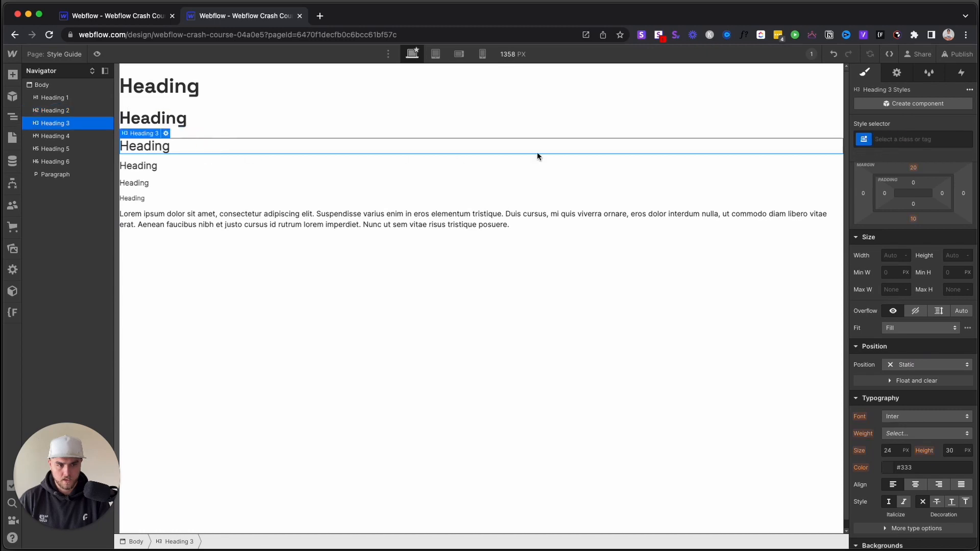
pyautogui.click(896, 142)
pyautogui.click(898, 203)
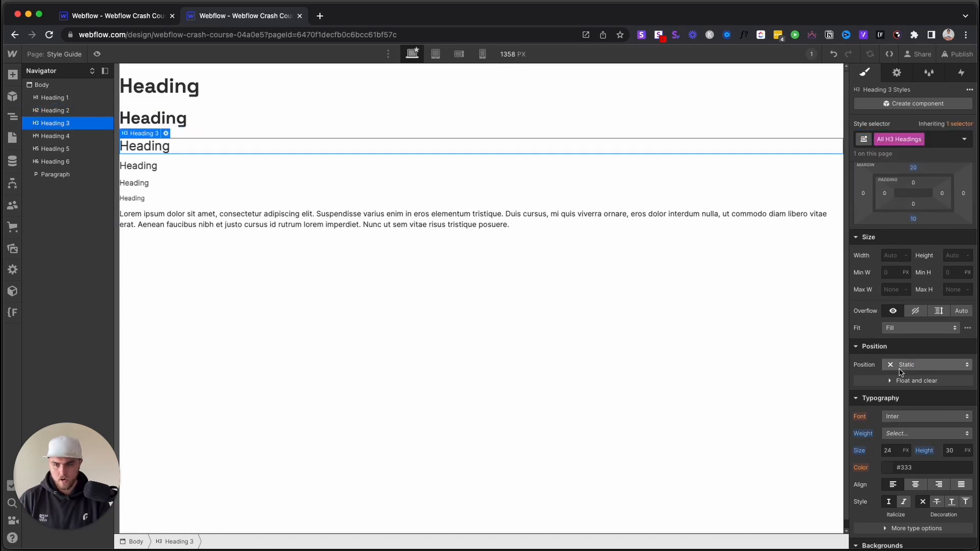
pyautogui.click(903, 417)
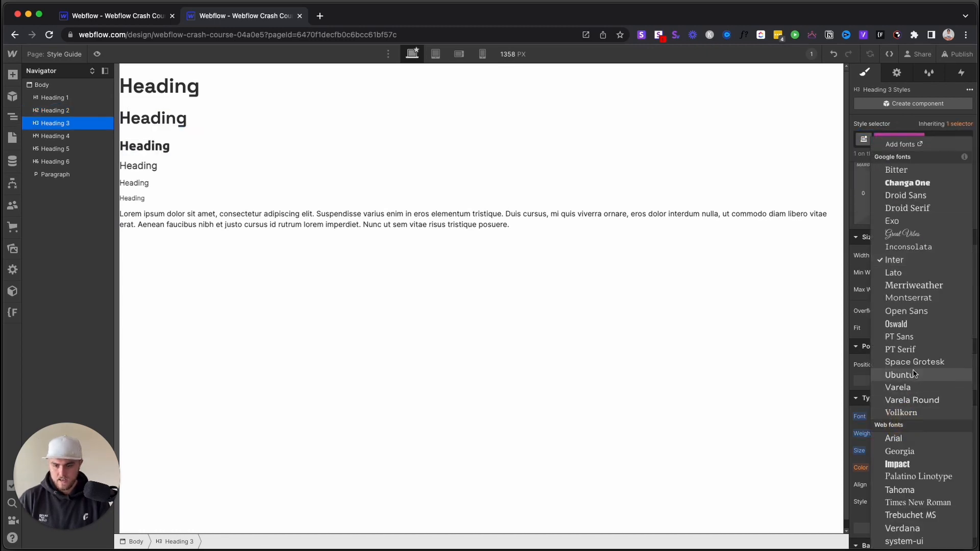
pyautogui.click(914, 364)
# - Set the font of the All H4 Headings tag to Space Grotesk
pyautogui.click(169, 166)
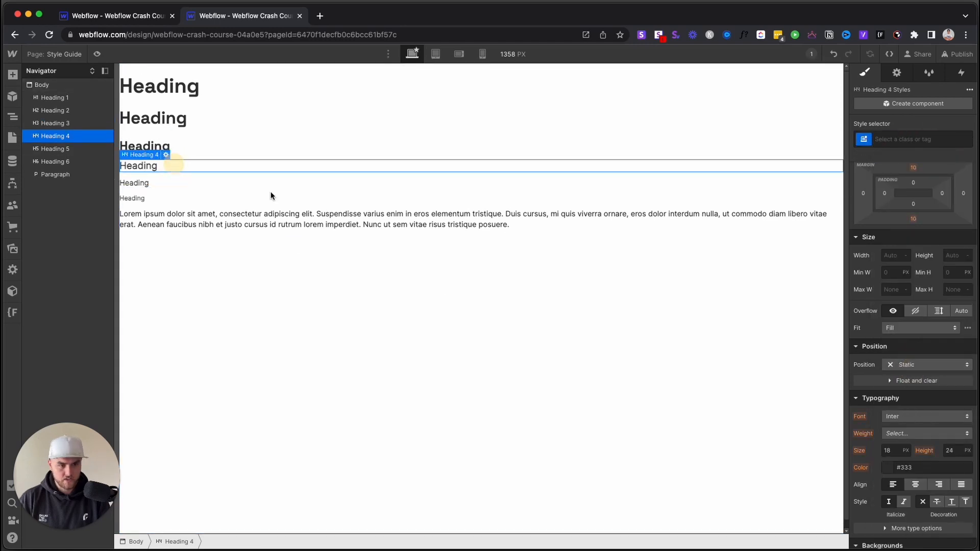
pyautogui.click(895, 141)
pyautogui.click(897, 201)
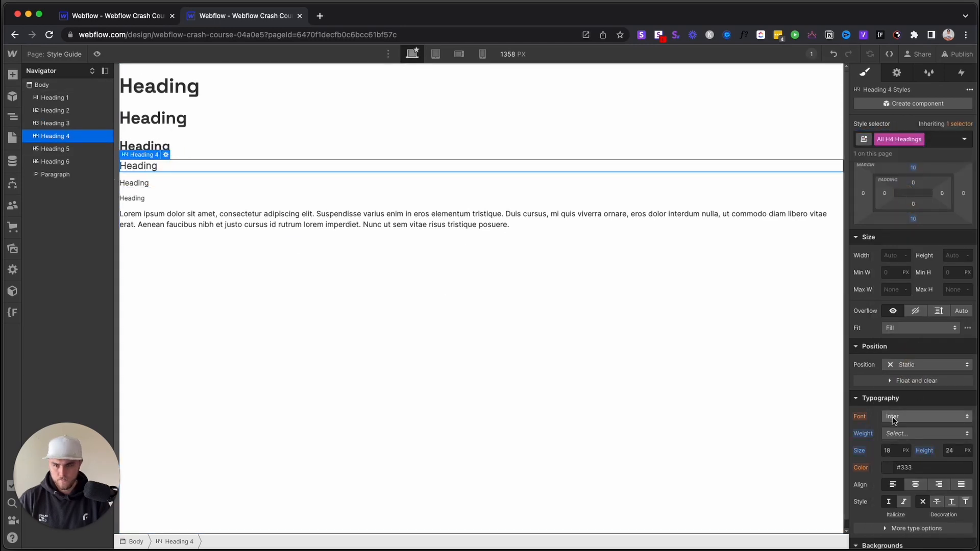
pyautogui.click(914, 417)
pyautogui.click(903, 362)
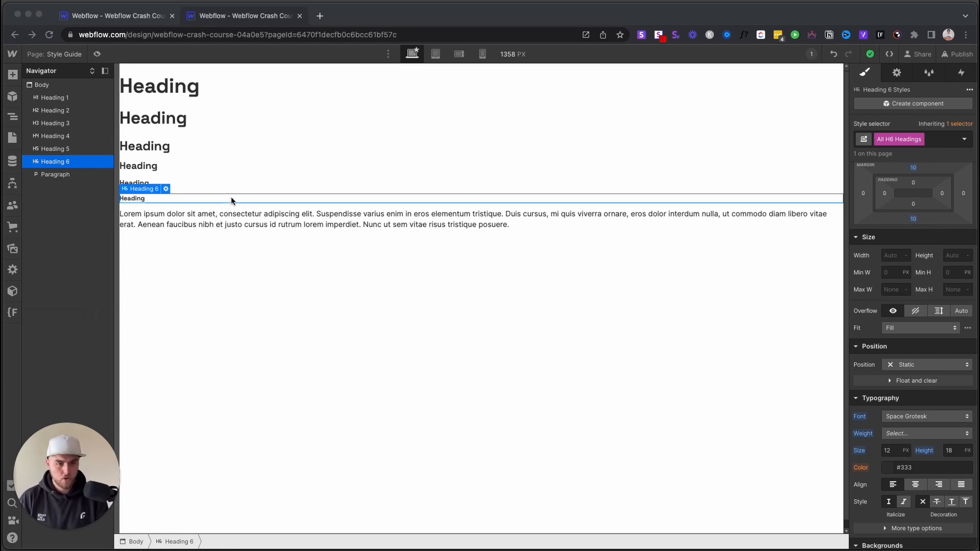
# - Switch to Figma to look at the hero section's two buttons, and return to the Webflow Style Guide page
pyautogui.press('super+Tab')
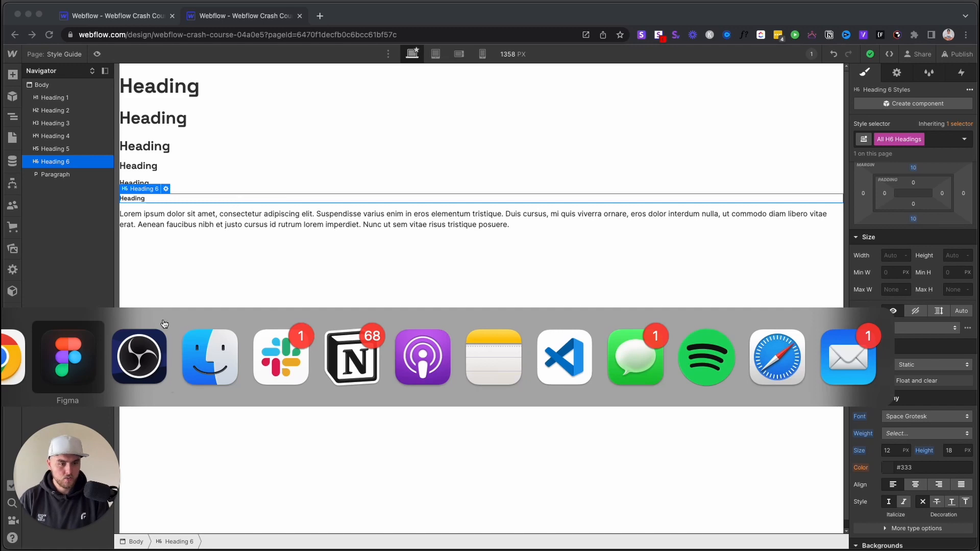
pyautogui.click(56, 363)
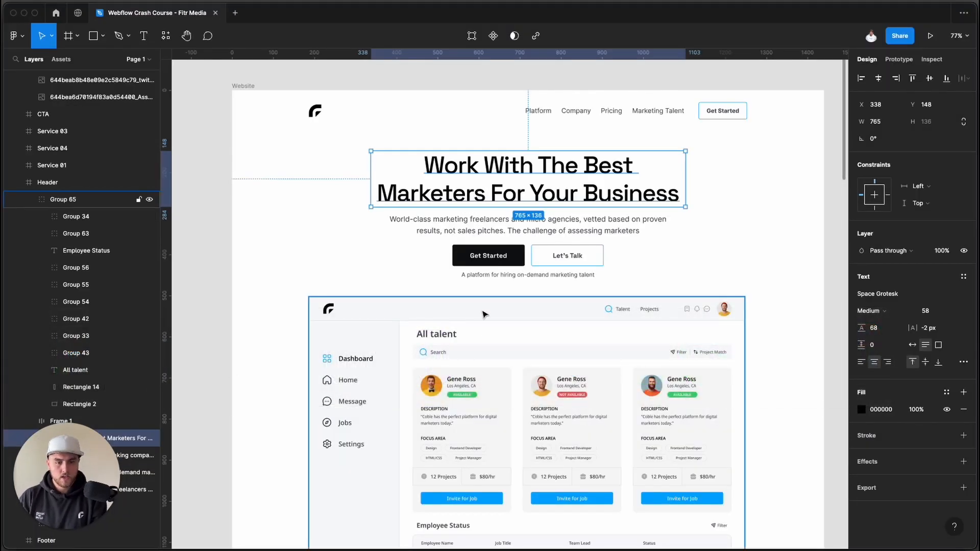
pyautogui.click(659, 284)
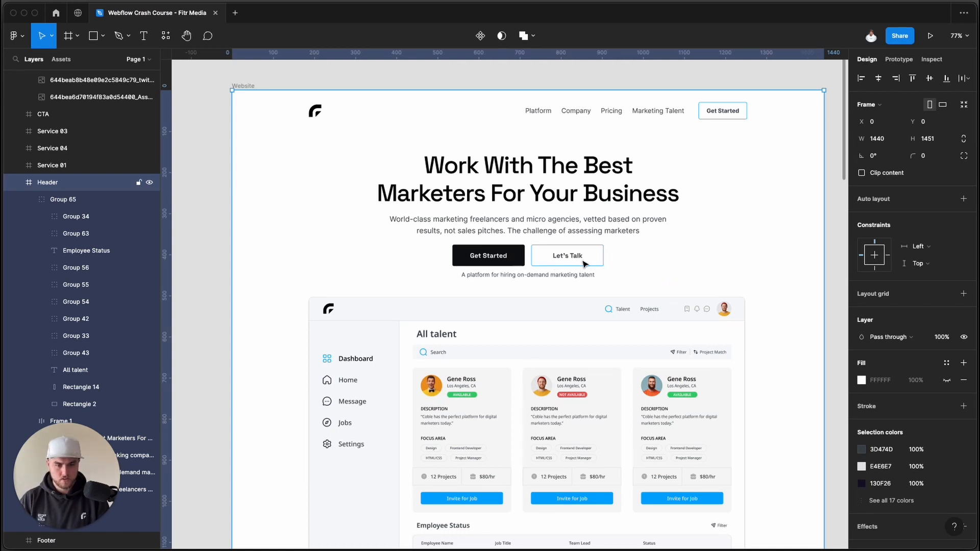
pyautogui.press('super+Tab')
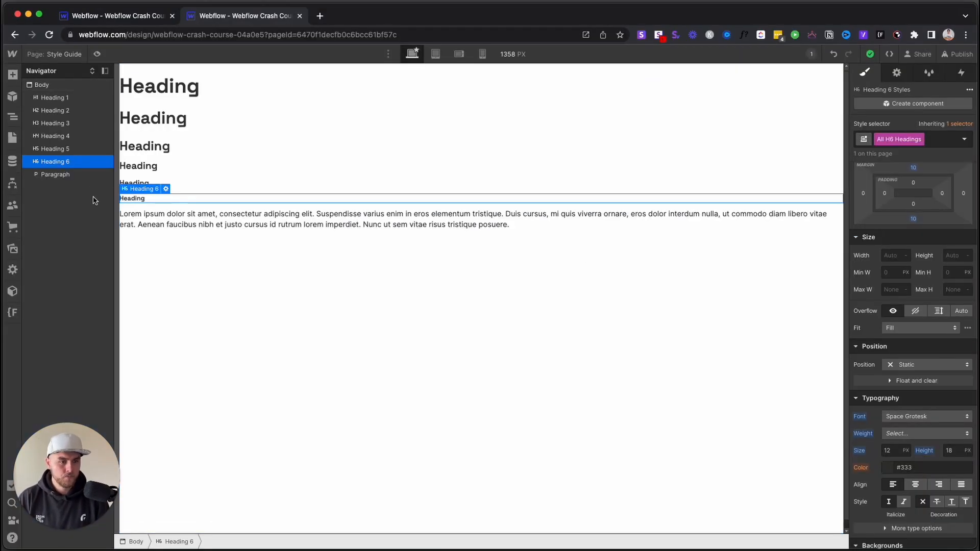
# - Add a Button element below the paragraph on the Style Guide page and dismiss its link settings
pyautogui.click(200, 282)
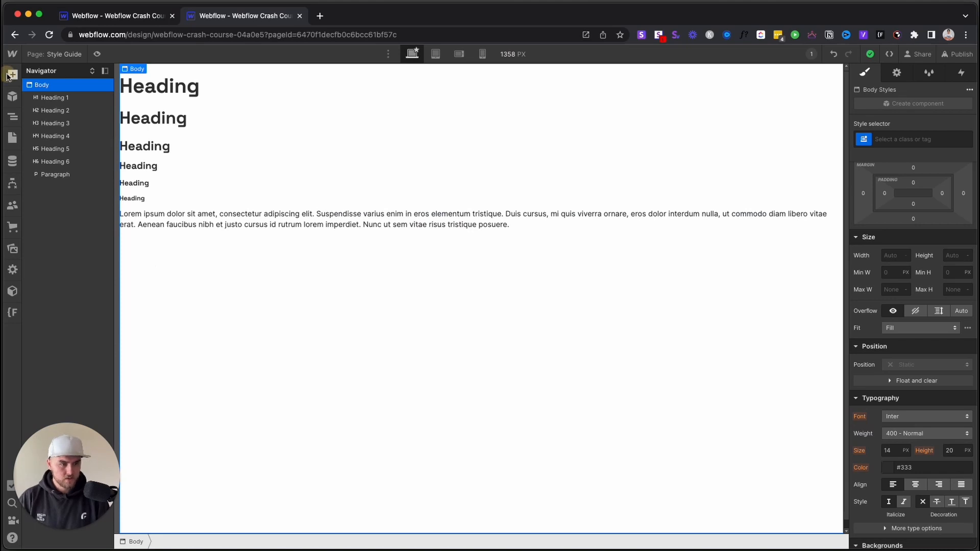
pyautogui.click(12, 75)
pyautogui.moveTo(92, 296); pyautogui.dragTo(168, 312)
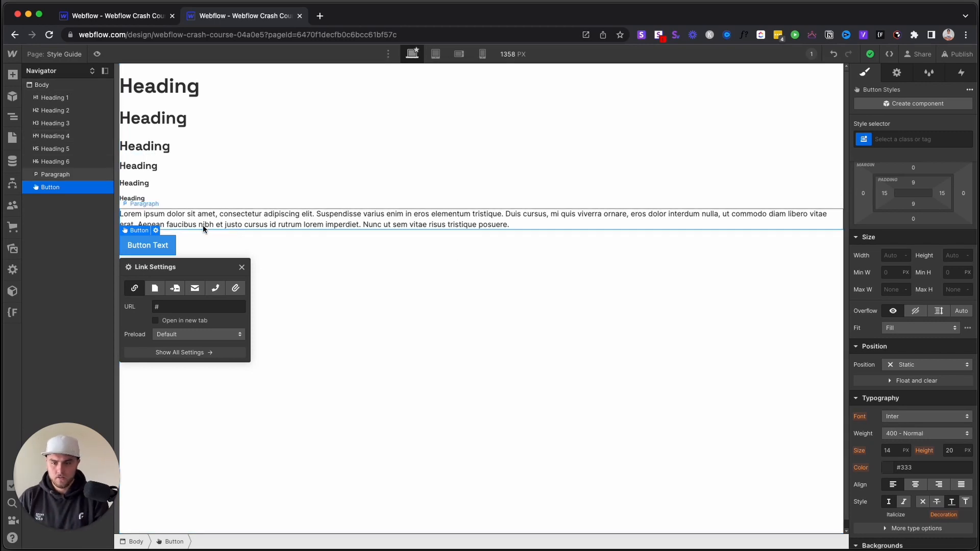
pyautogui.click(143, 238)
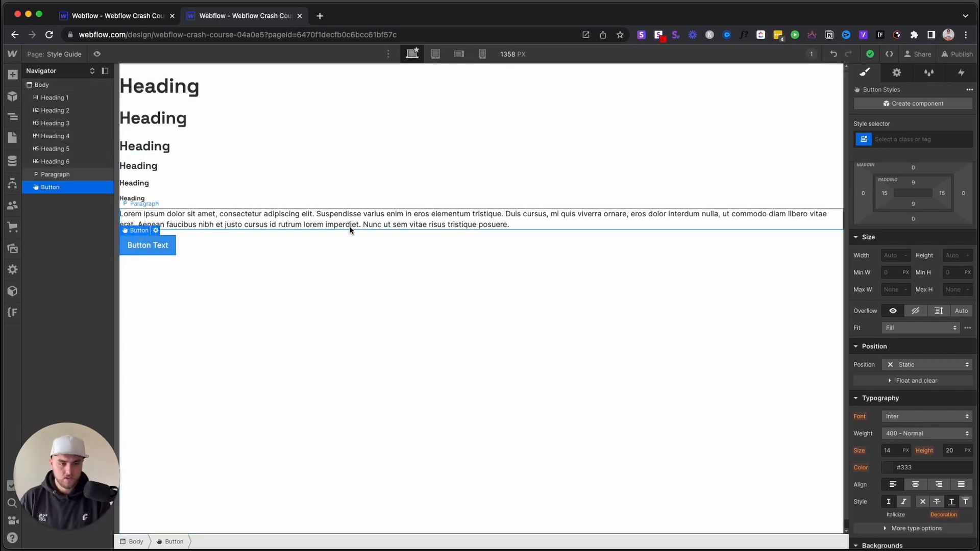
# - Create the class "button primary" on the new button
pyautogui.click(895, 140)
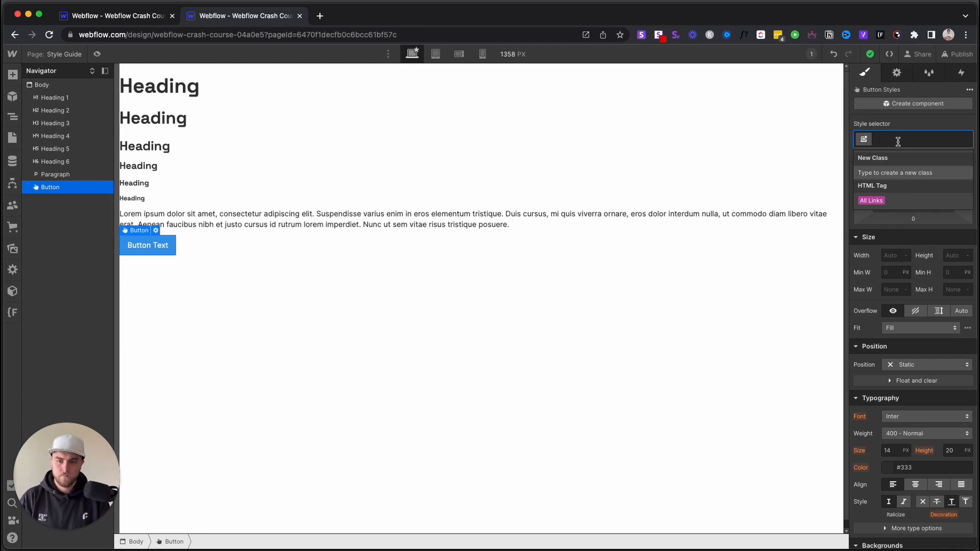
pyautogui.write('button primary')
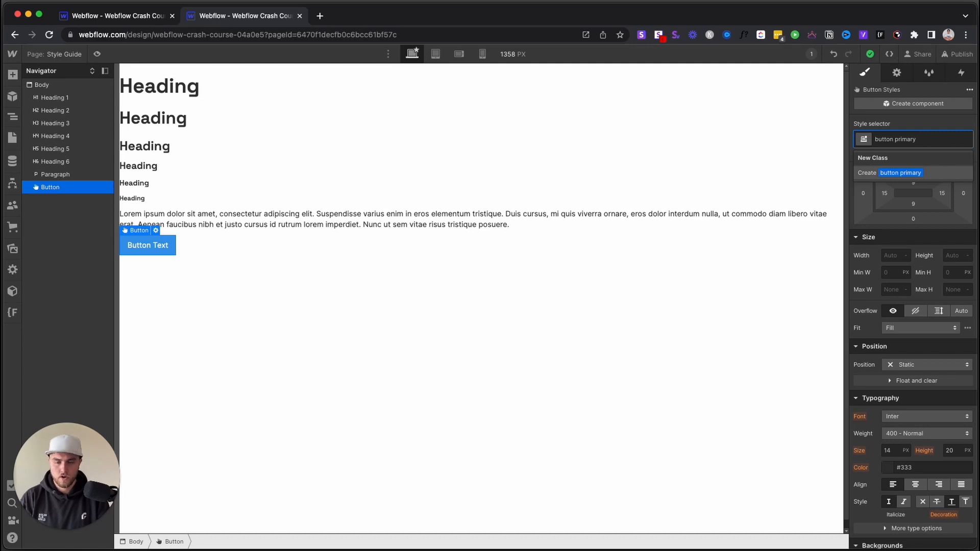
pyautogui.press('Return')
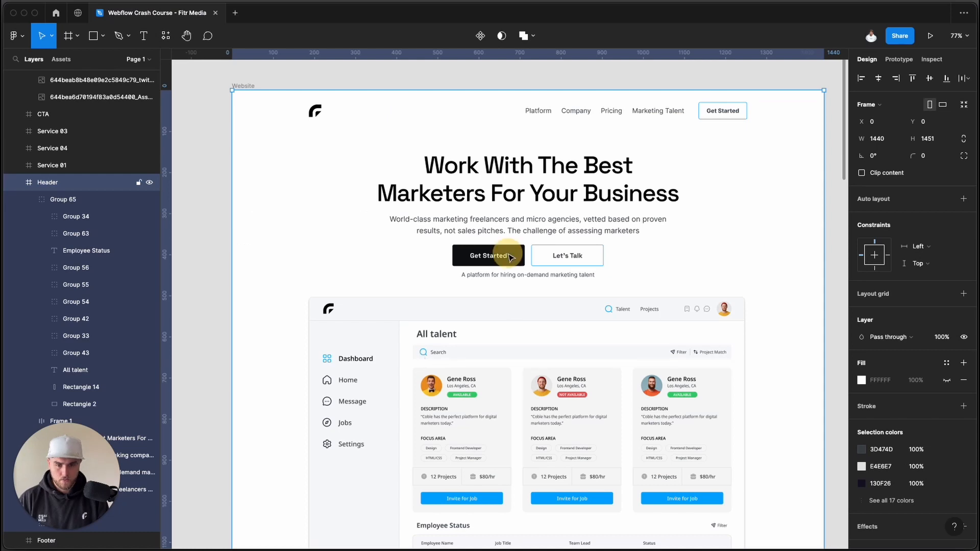
# - Inspect the text style and background of the black Get Started button in the Figma hero
pyautogui.click(510, 257)
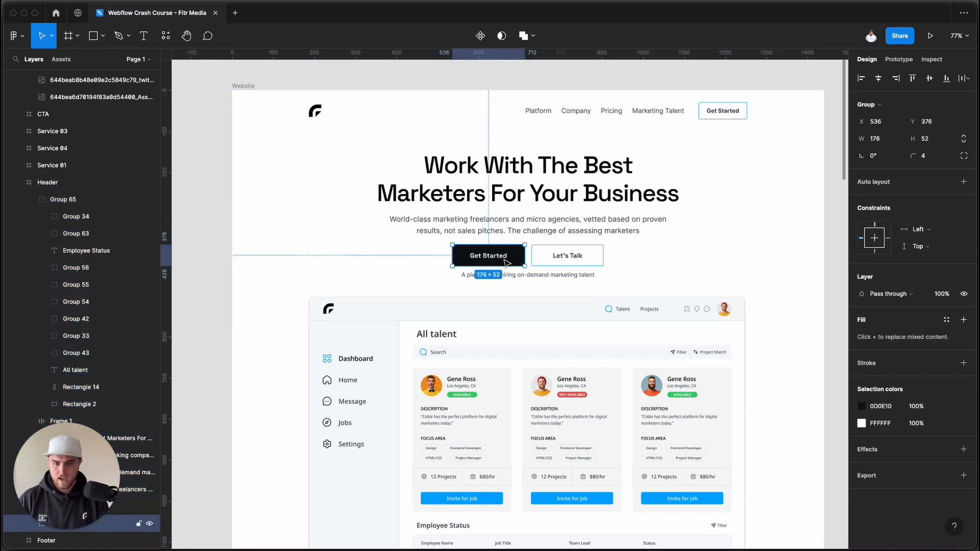
pyautogui.doubleClick(506, 262)
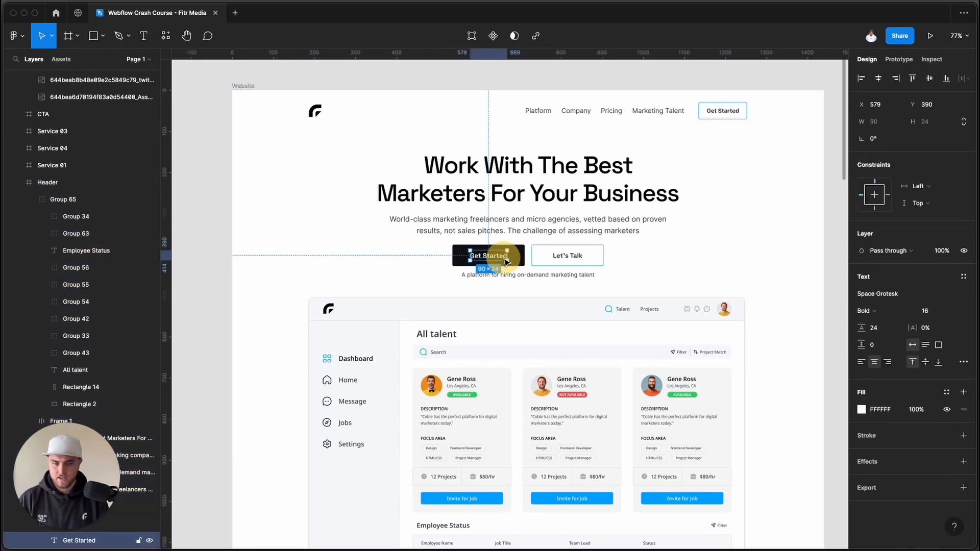
pyautogui.click(655, 265)
pyautogui.click(516, 259)
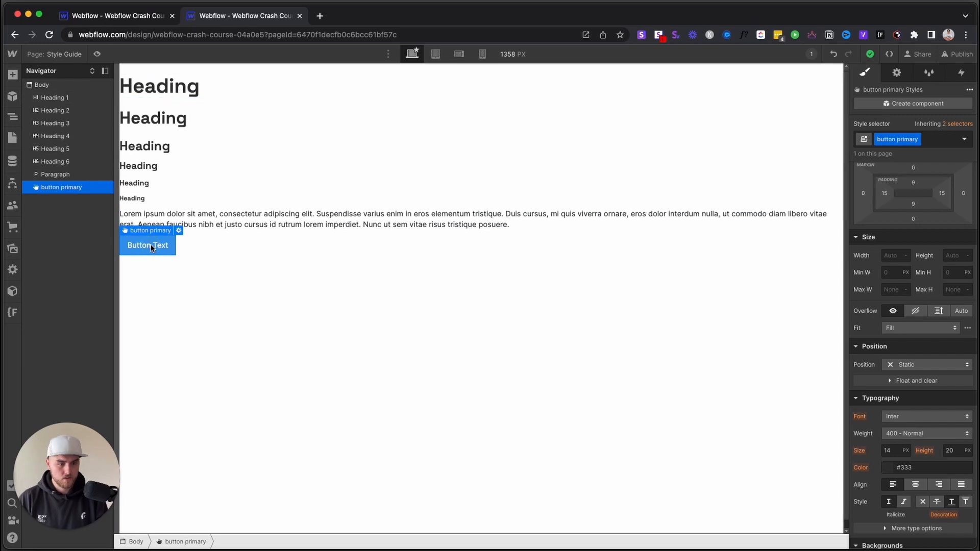
# - Give the button primary class a black background and the Space Grotesk font
pyautogui.scroll(-5, 883, 326)
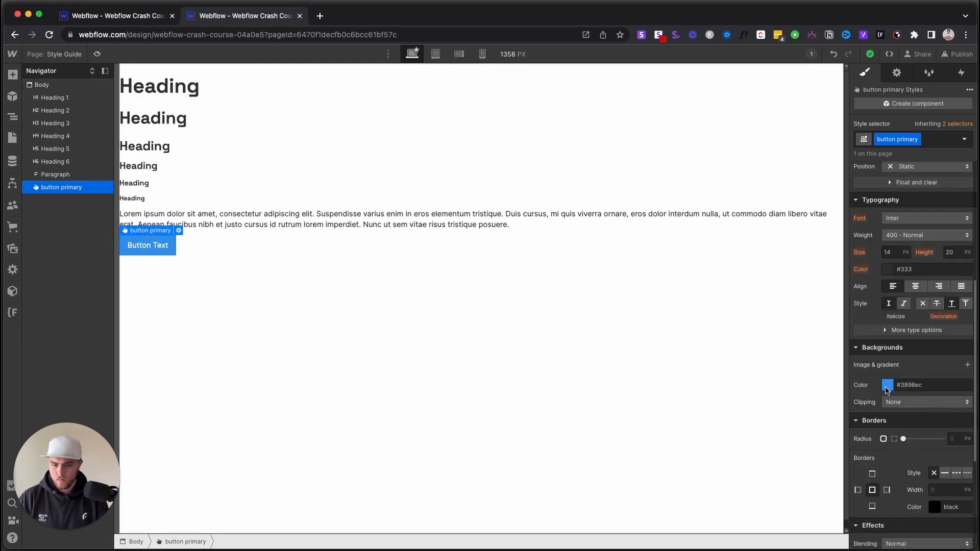
pyautogui.click(889, 386)
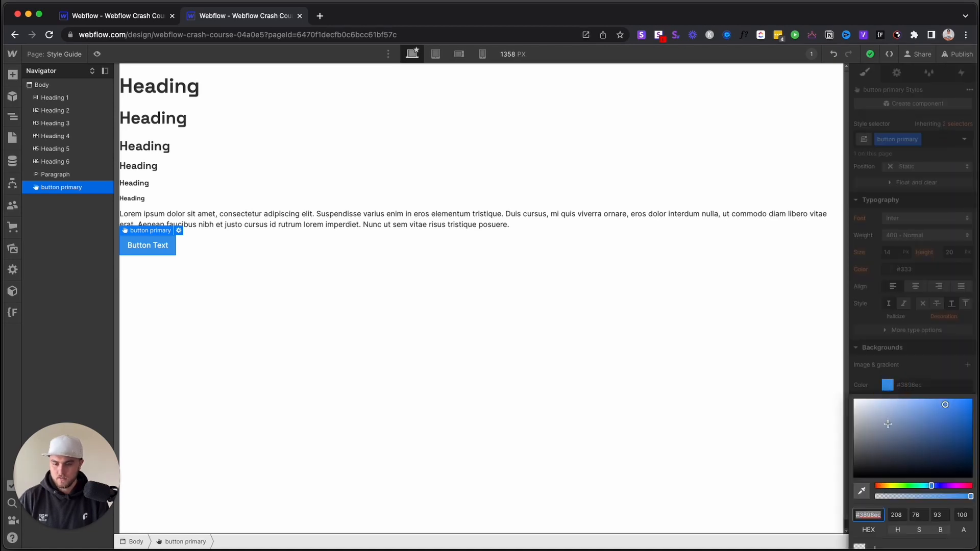
pyautogui.click(874, 458)
pyautogui.moveTo(874, 458); pyautogui.dragTo(851, 486)
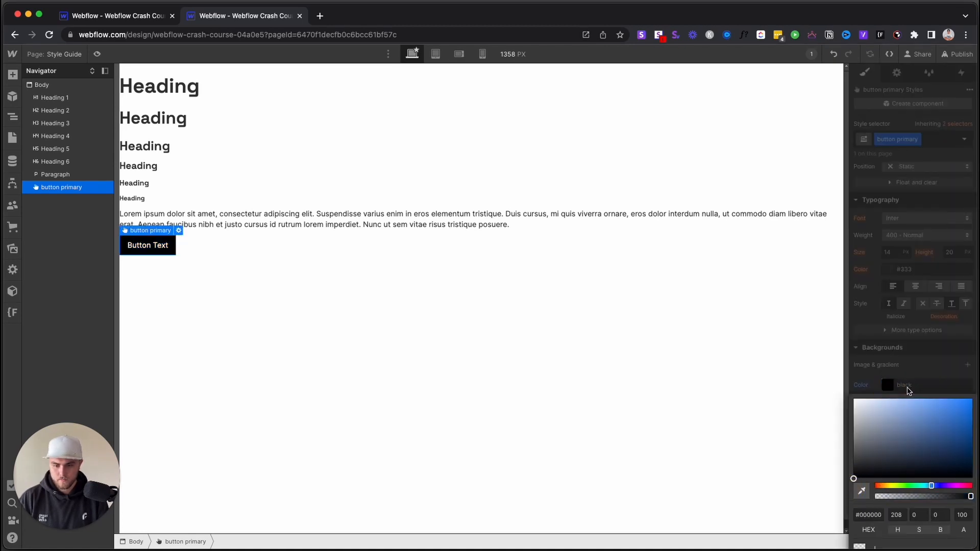
pyautogui.click(907, 386)
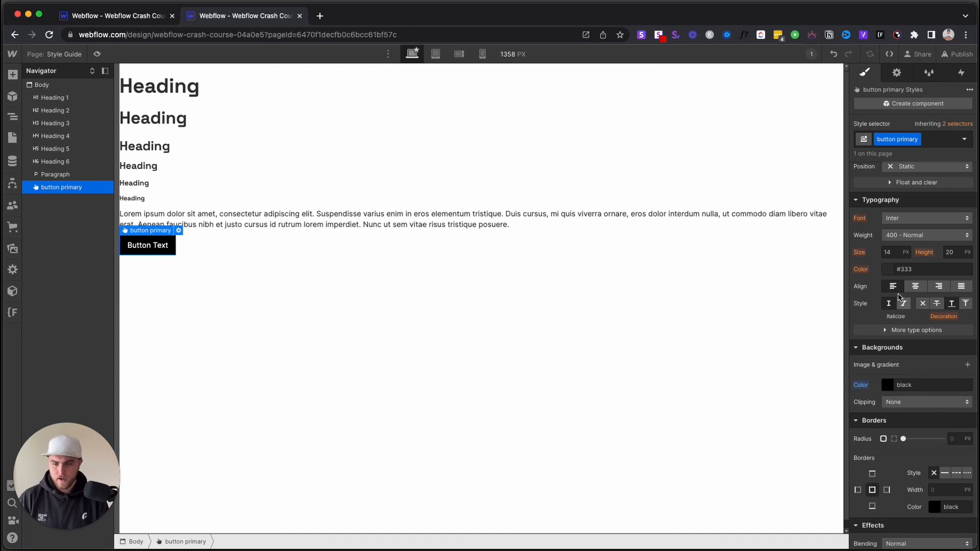
pyautogui.click(900, 219)
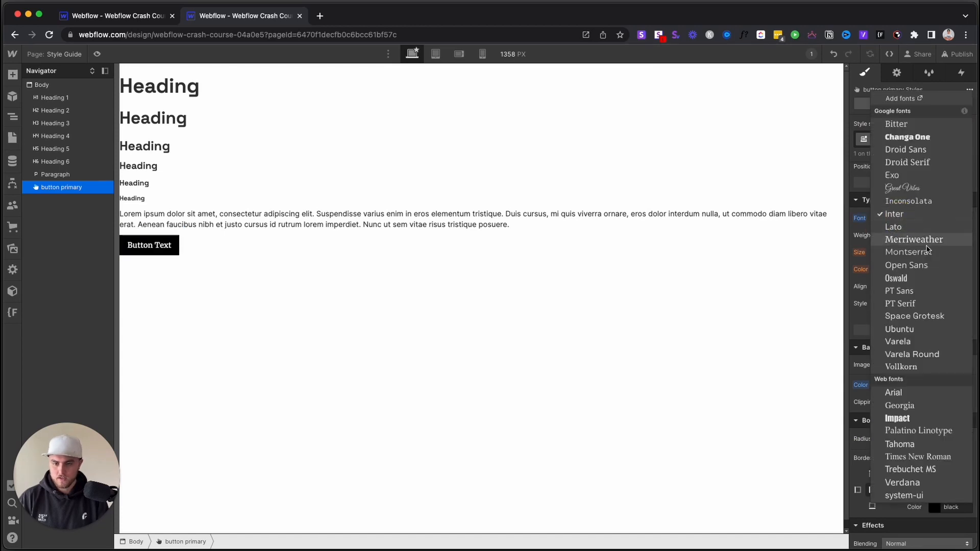
pyautogui.click(938, 315)
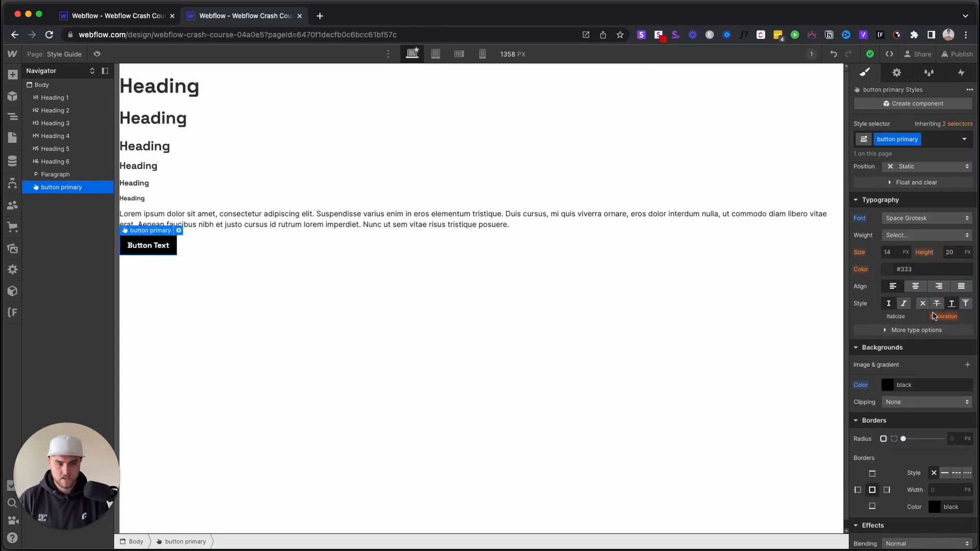
# - Set the button primary padding to 12 top and bottom and 30 on both sides, comparing it with the Get Started button in Figma
pyautogui.scroll(5, 927, 285)
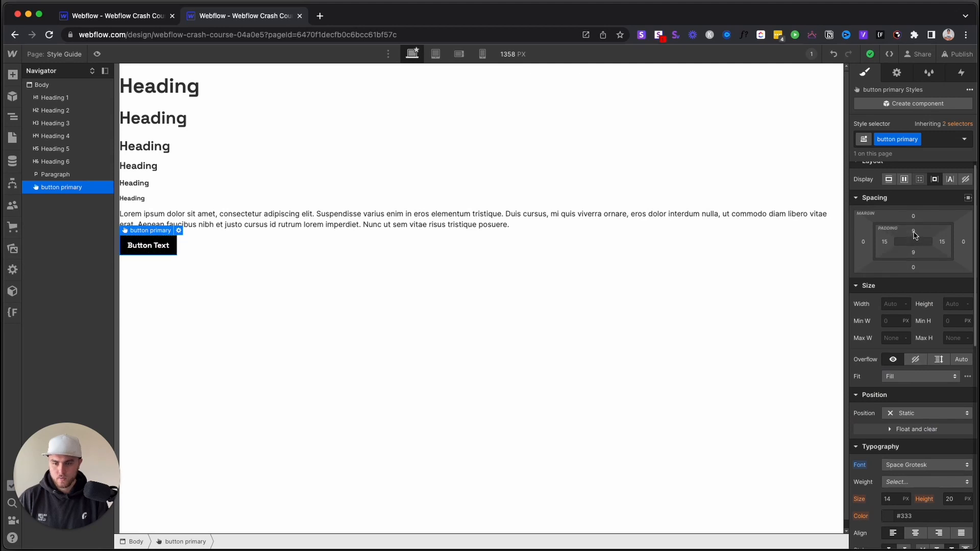
pyautogui.moveTo(913, 235)
pyautogui.mouseDown()
pyautogui.moveTo(914, 222)
pyautogui.moveTo(890, 244)
pyautogui.moveTo(919, 226)
pyautogui.mouseUp()
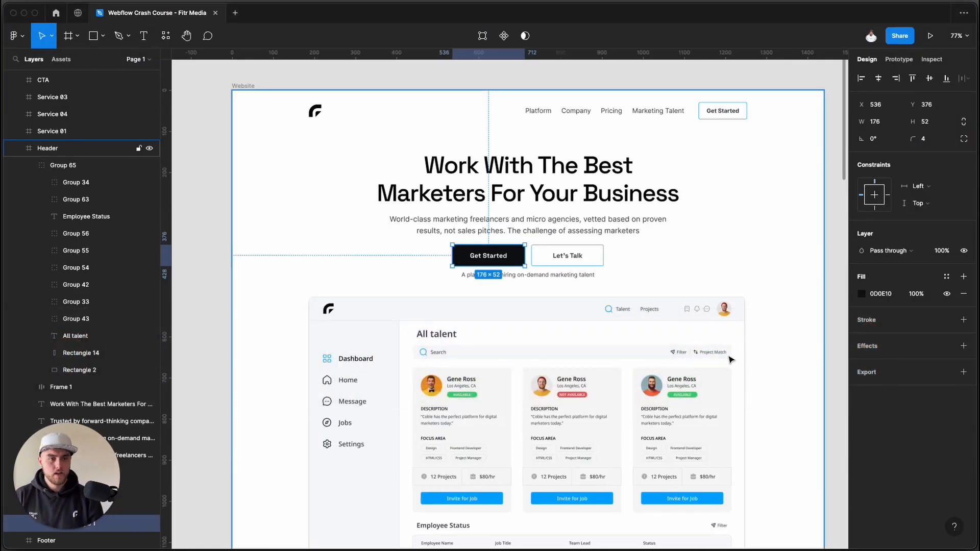
pyautogui.press('Escape')
pyautogui.click(518, 260)
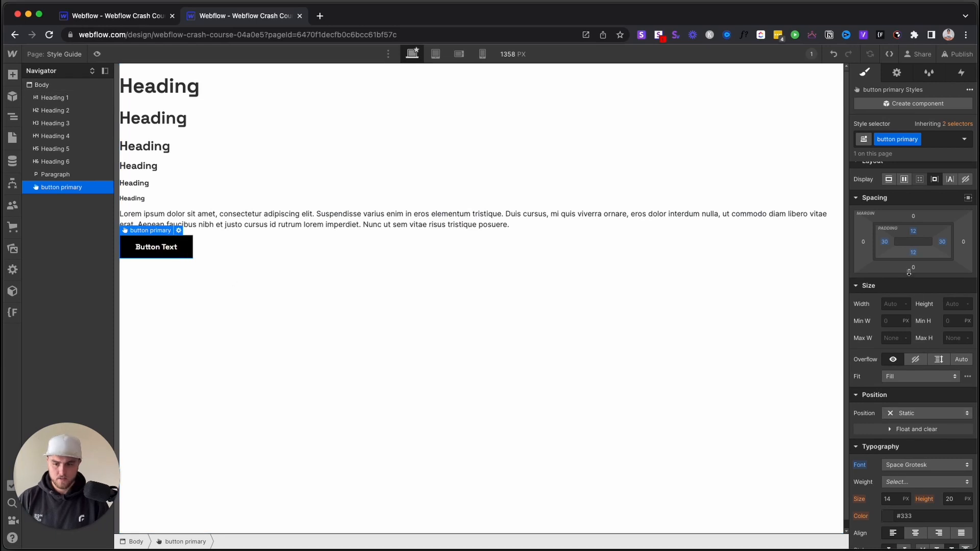
# - Round the corners of the button primary class with a 4 px border radius
pyautogui.scroll(-4, 909, 273)
pyautogui.scroll(-2, 910, 273)
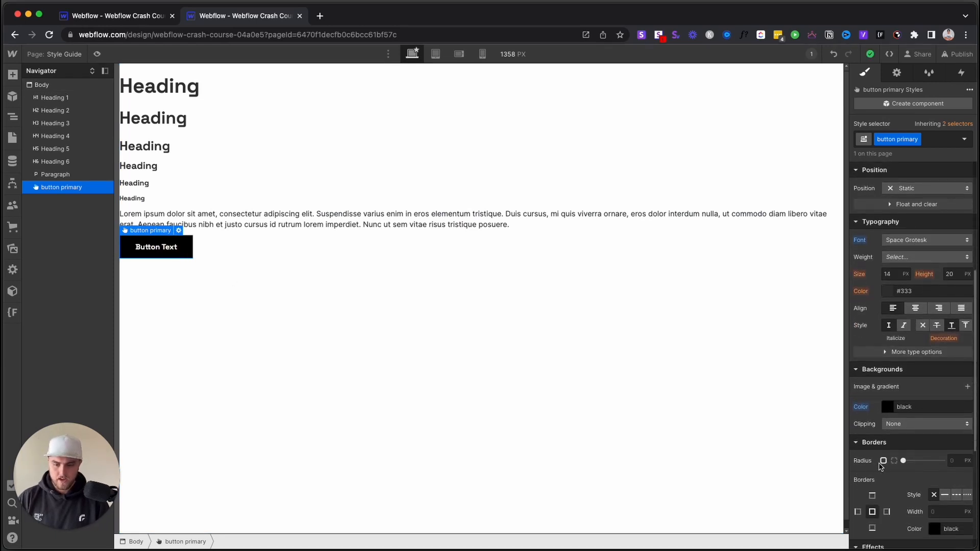
pyautogui.click(953, 461)
pyautogui.write('4')
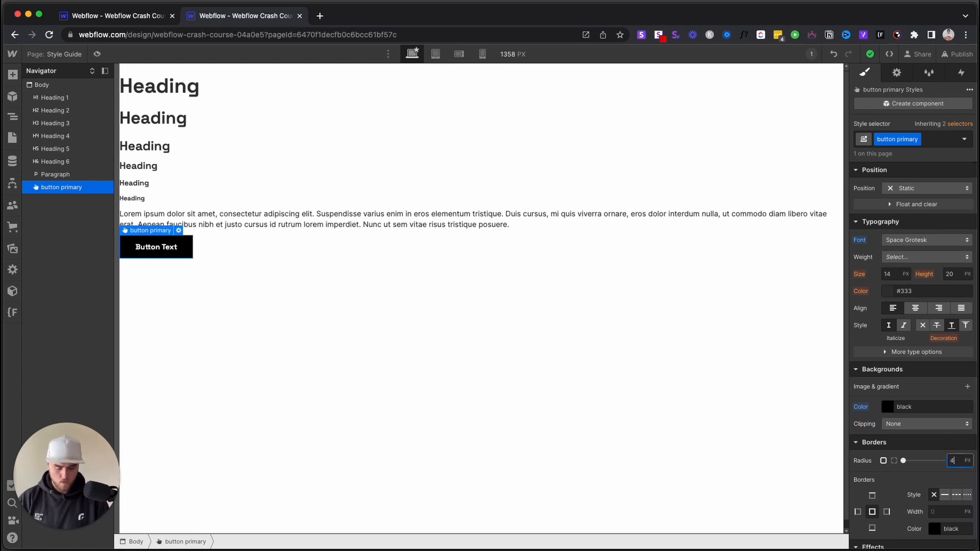
pyautogui.click(377, 300)
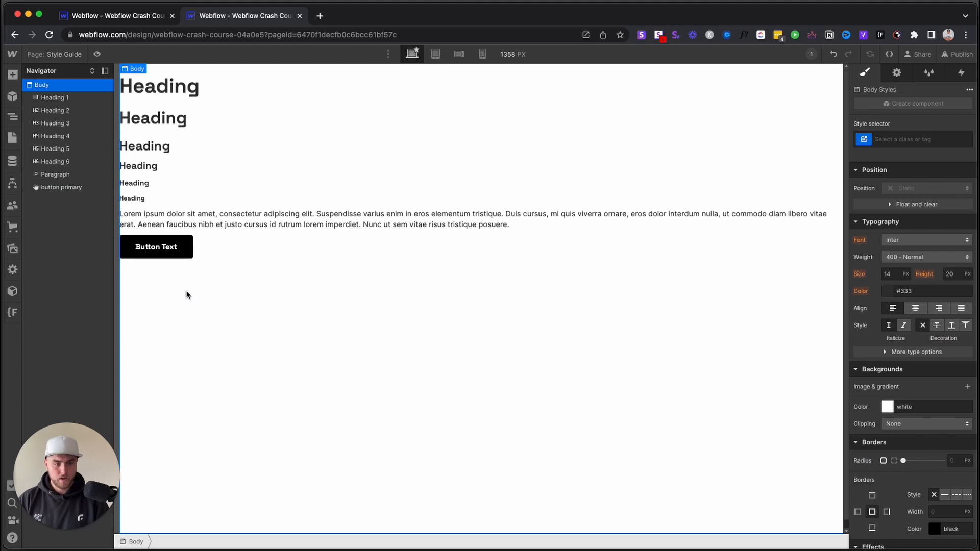
pyautogui.click(181, 251)
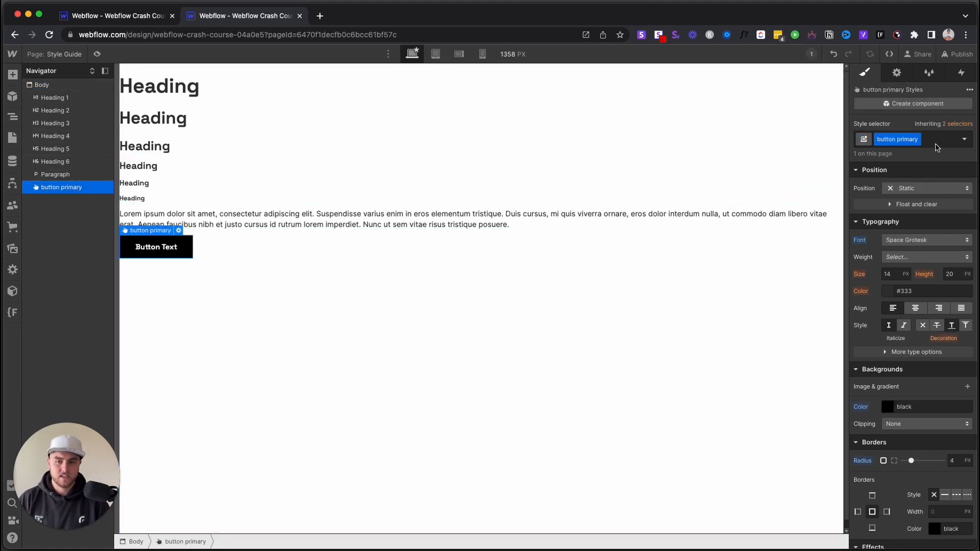
# - Open the Home page and add a Button element to its empty body
pyautogui.click(11, 138)
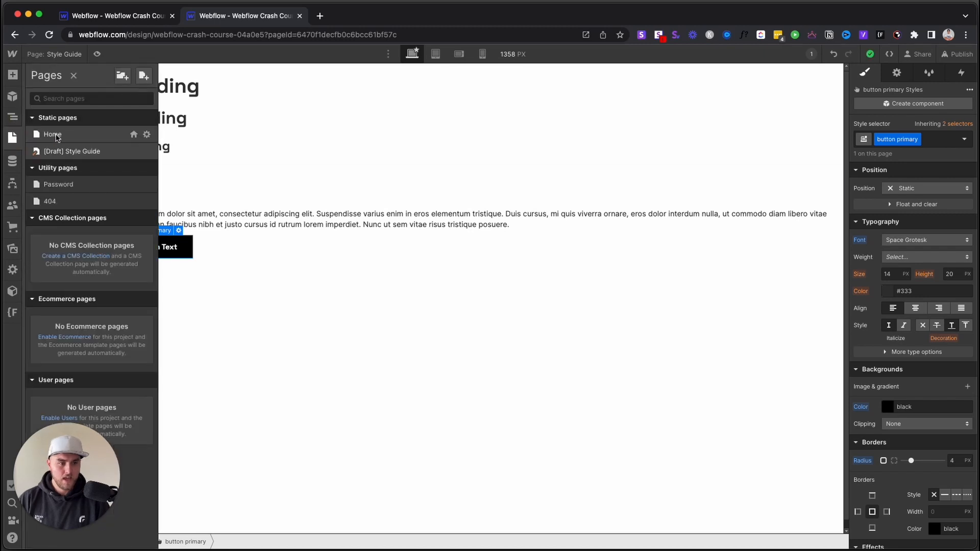
pyautogui.click(51, 133)
pyautogui.click(13, 77)
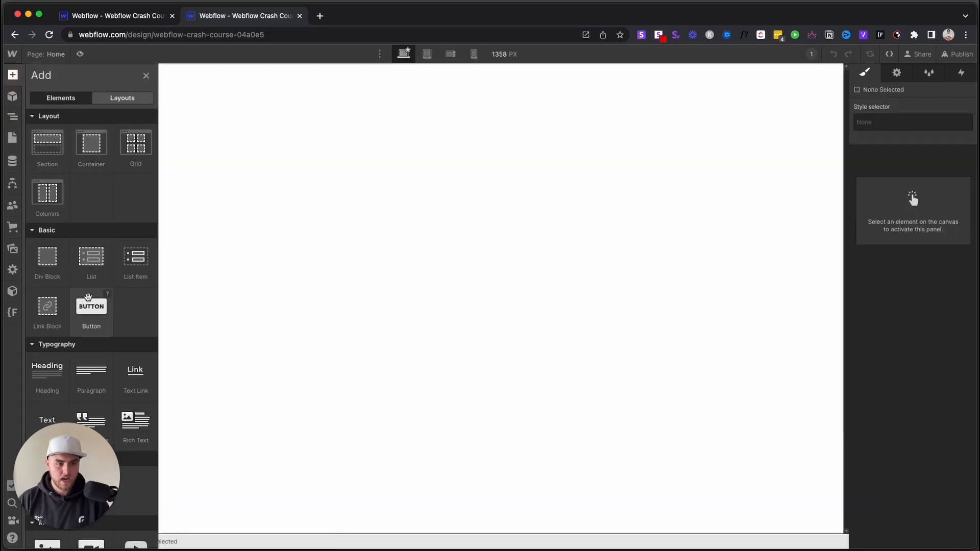
pyautogui.moveTo(91, 306); pyautogui.dragTo(296, 260)
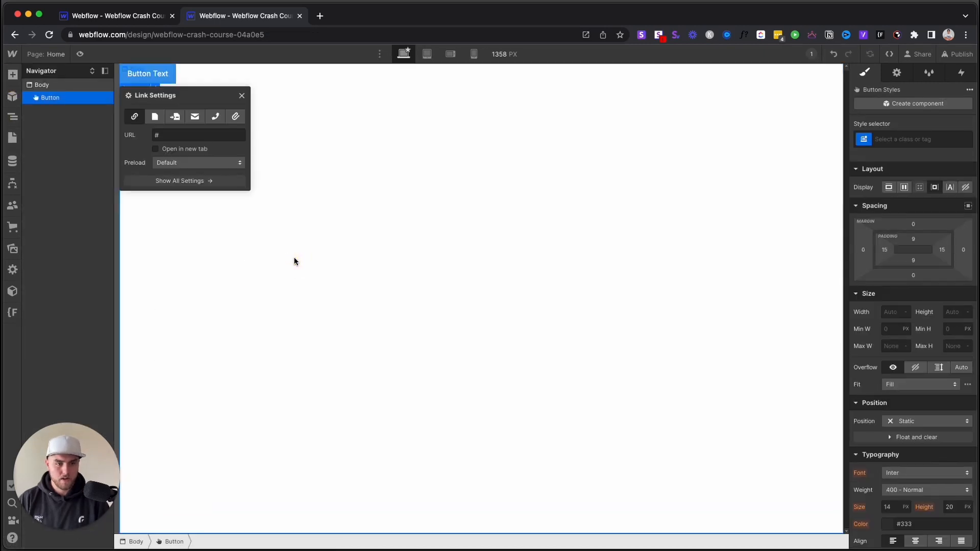
pyautogui.click(172, 77)
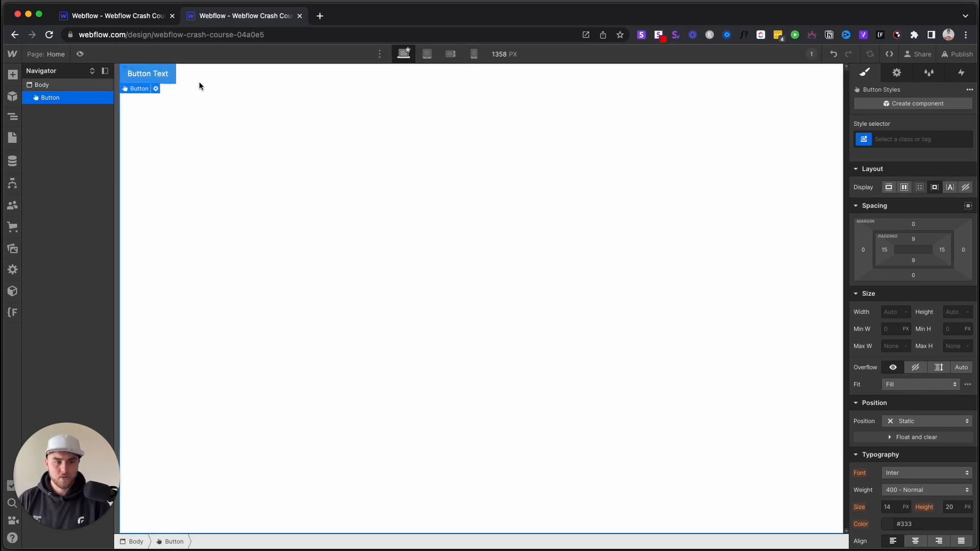
# - Assign the existing button primary class to the new button on the Home page
pyautogui.click(875, 140)
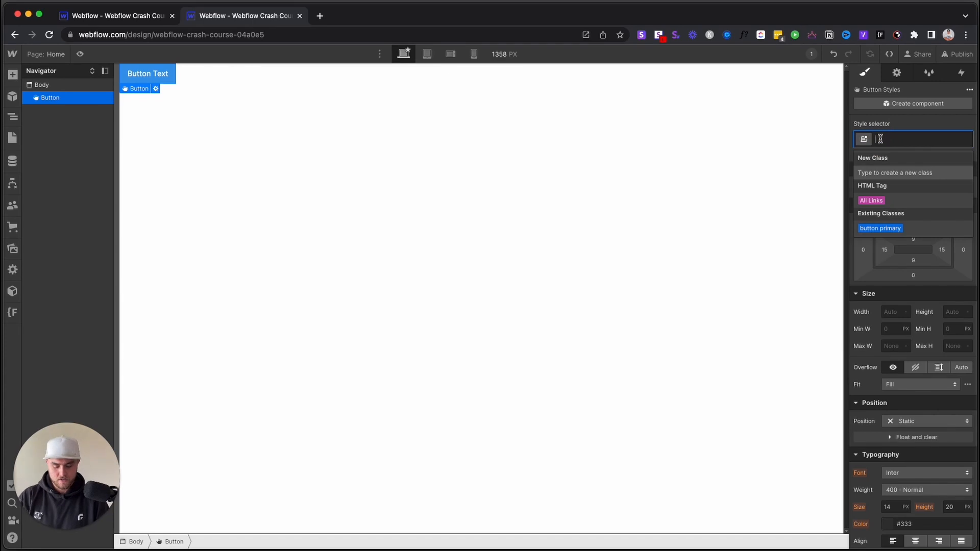
pyautogui.write('button')
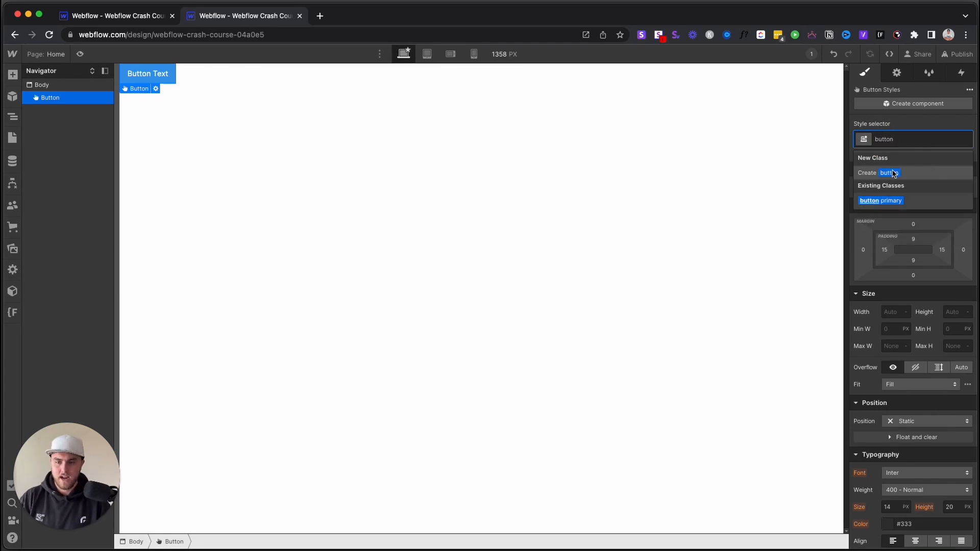
pyautogui.click(885, 202)
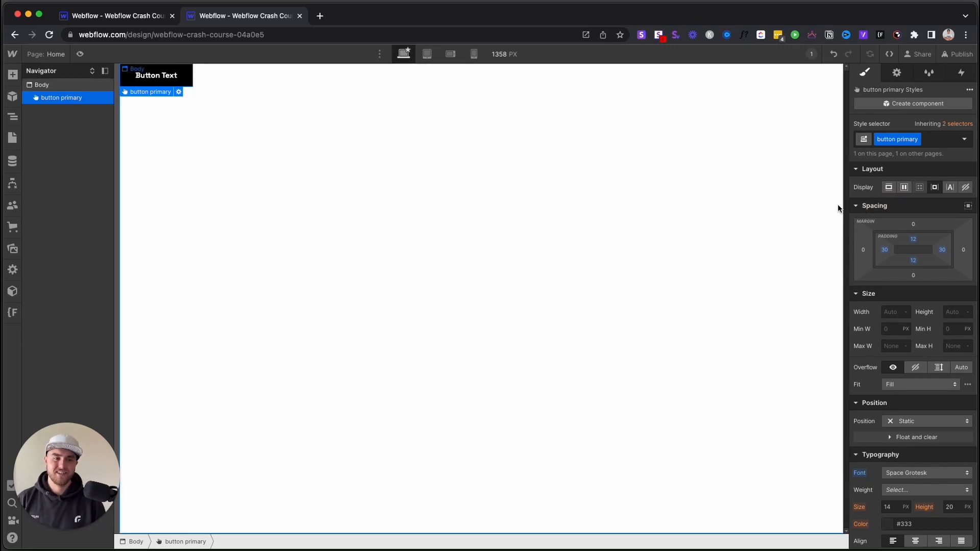
# - Change the background colour of the button primary class to bright blue
pyautogui.scroll(-5, 870, 440)
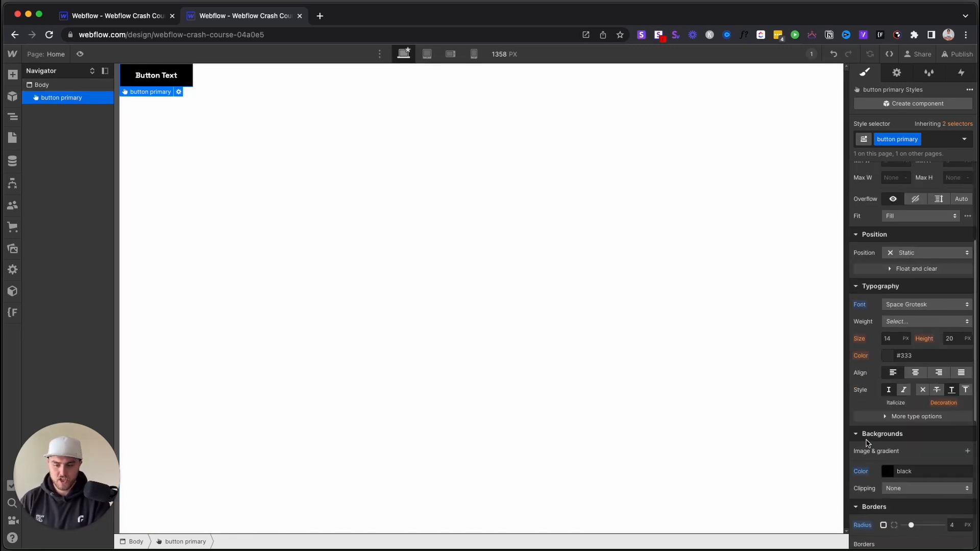
pyautogui.click(887, 420)
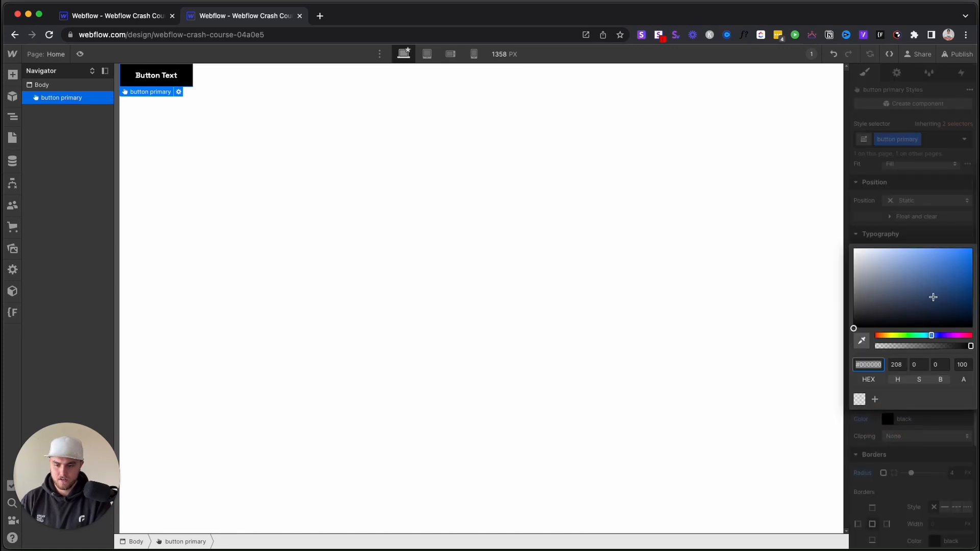
pyautogui.moveTo(933, 296); pyautogui.dragTo(974, 249)
pyautogui.click(697, 236)
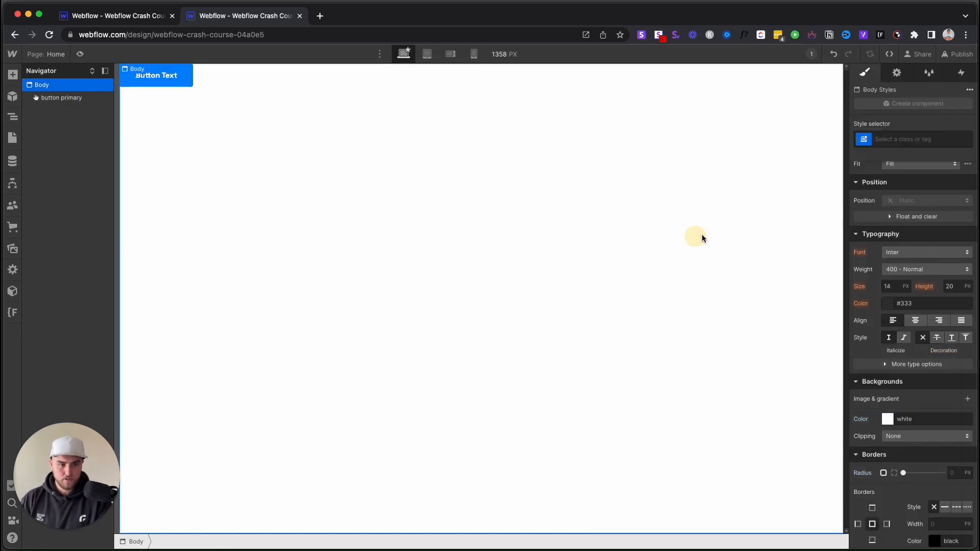
# - Return to the Style Guide page and set the button primary background to black
pyautogui.click(12, 138)
pyautogui.click(96, 153)
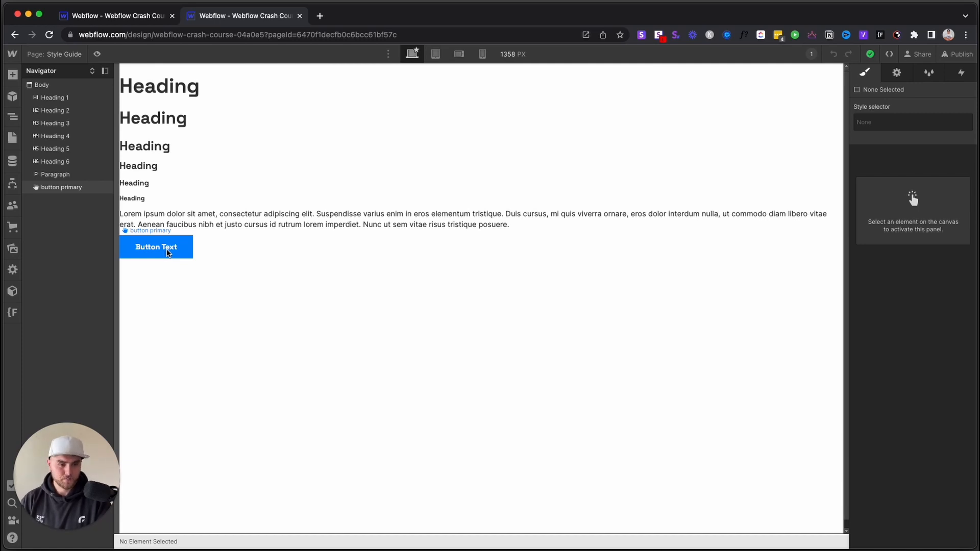
pyautogui.click(167, 249)
pyautogui.scroll(-3, 898, 370)
pyautogui.scroll(-2, 898, 371)
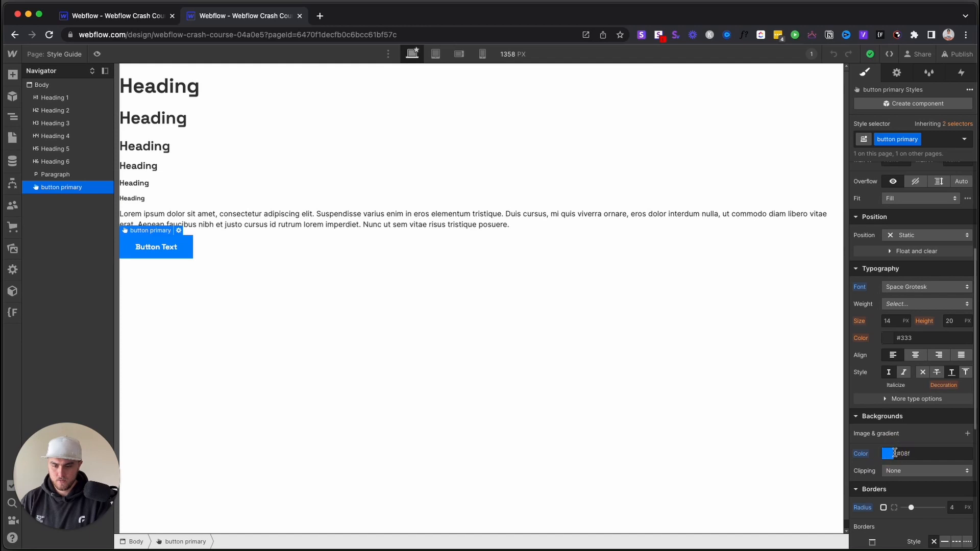
pyautogui.click(891, 455)
pyautogui.moveTo(935, 331); pyautogui.dragTo(813, 412)
pyautogui.click(901, 226)
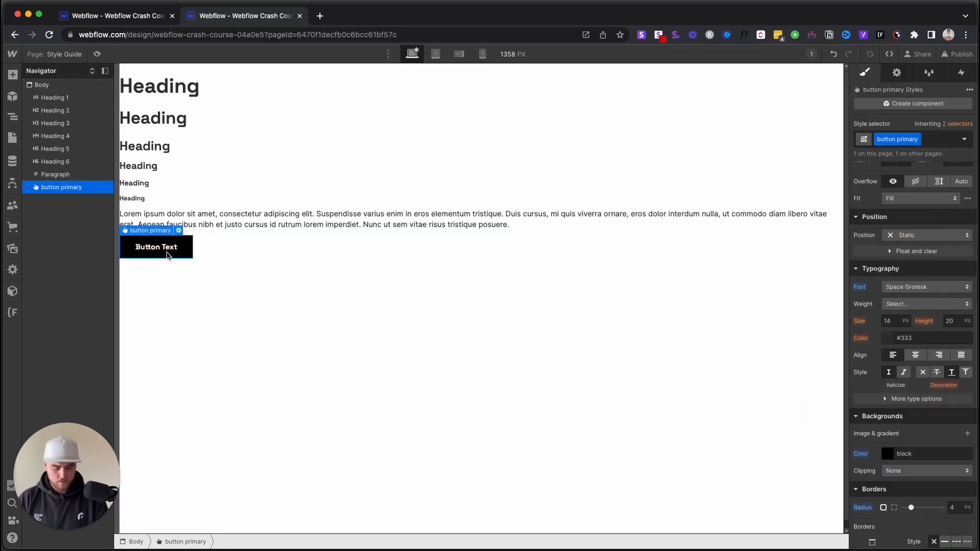
# - Duplicate the primary button on the Style Guide page and replace the copy's class with a new class "button second"
pyautogui.press('super+d')
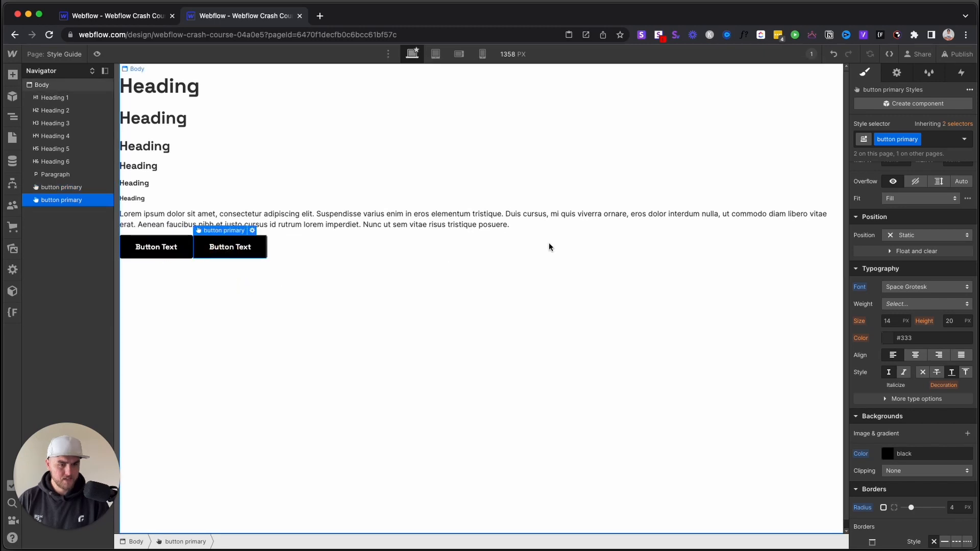
pyautogui.click(929, 139)
pyautogui.press('BackSpace')
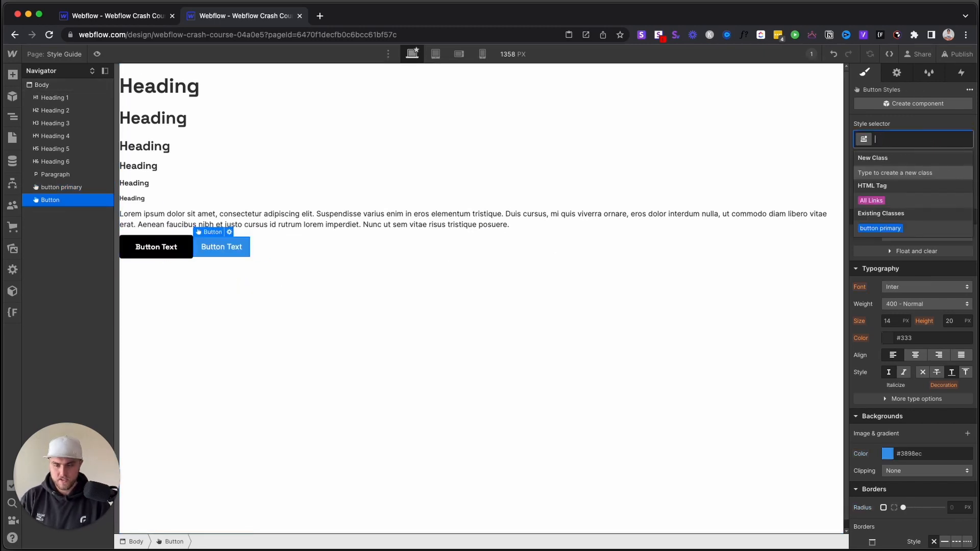
pyautogui.write('button second')
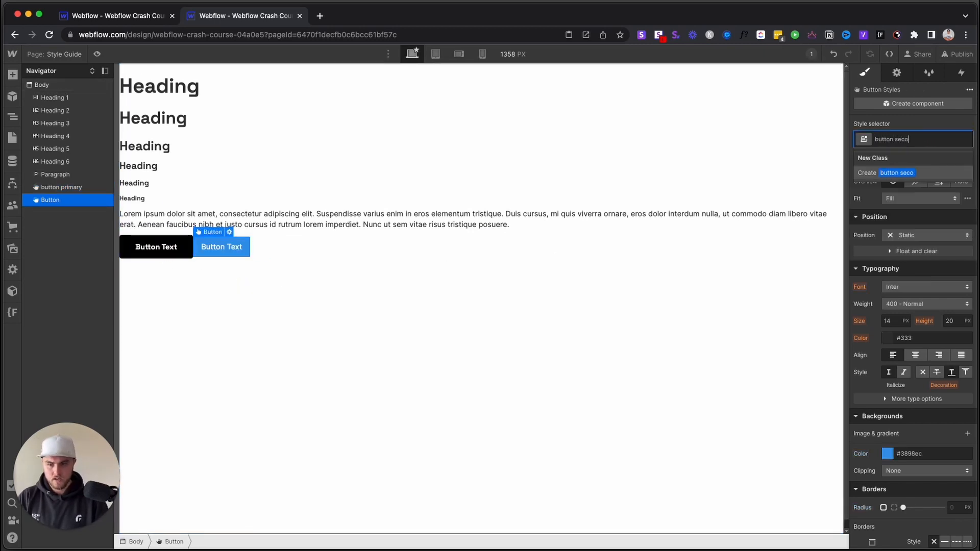
pyautogui.press('Return')
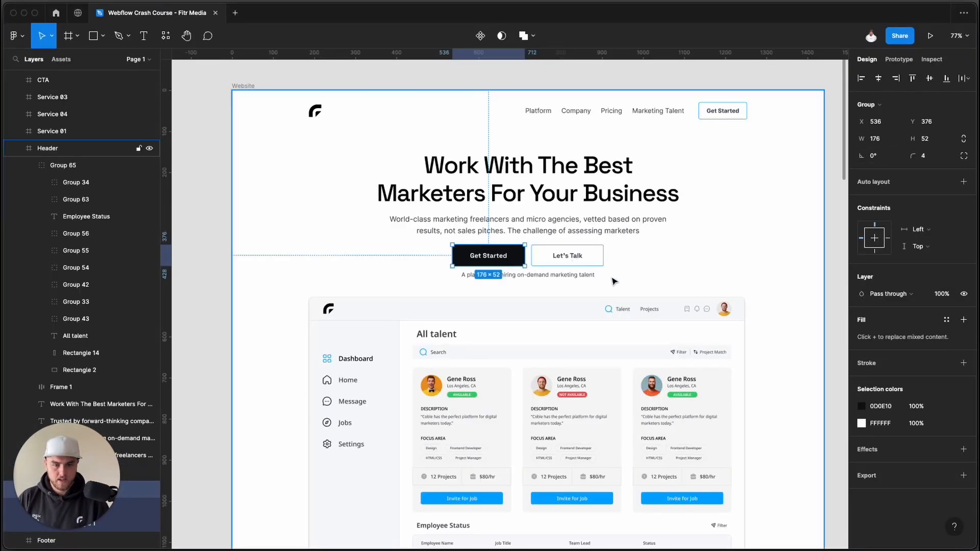
# - Look up the outline stroke colour of the Let's Talk button in the Figma hero
pyautogui.click(605, 262)
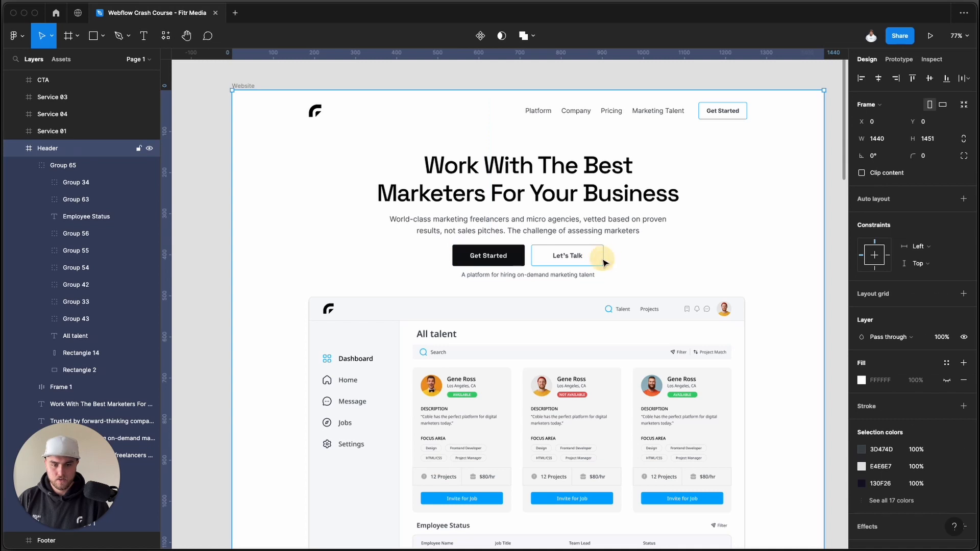
pyautogui.doubleClick(605, 261)
pyautogui.click(888, 323)
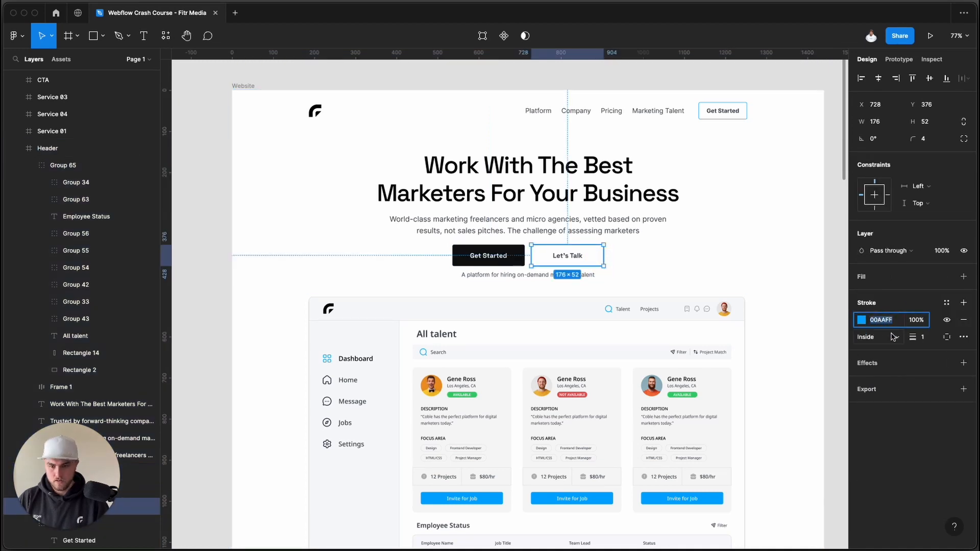
pyautogui.press('super+Tab')
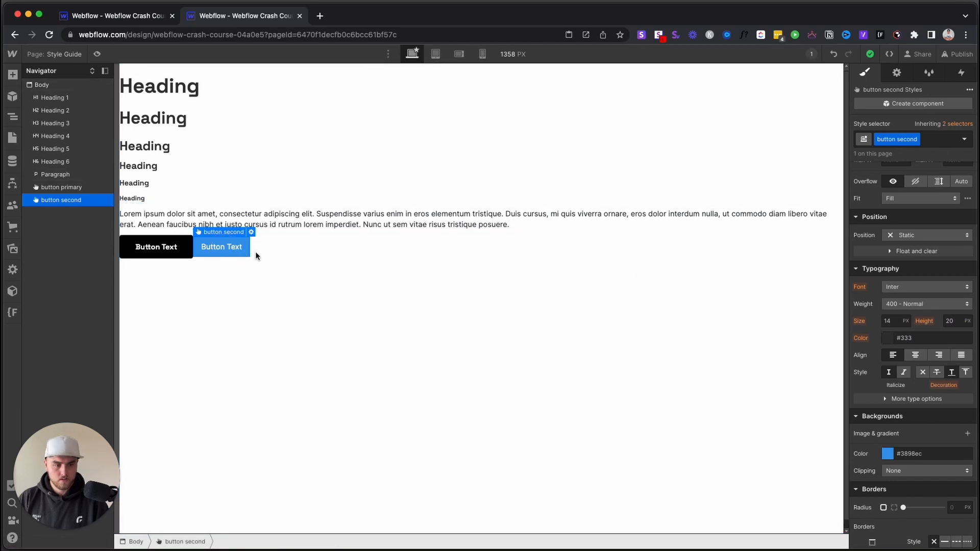
# - Give the button second class a 2 px solid border in #00aaff
pyautogui.scroll(-5, 932, 215)
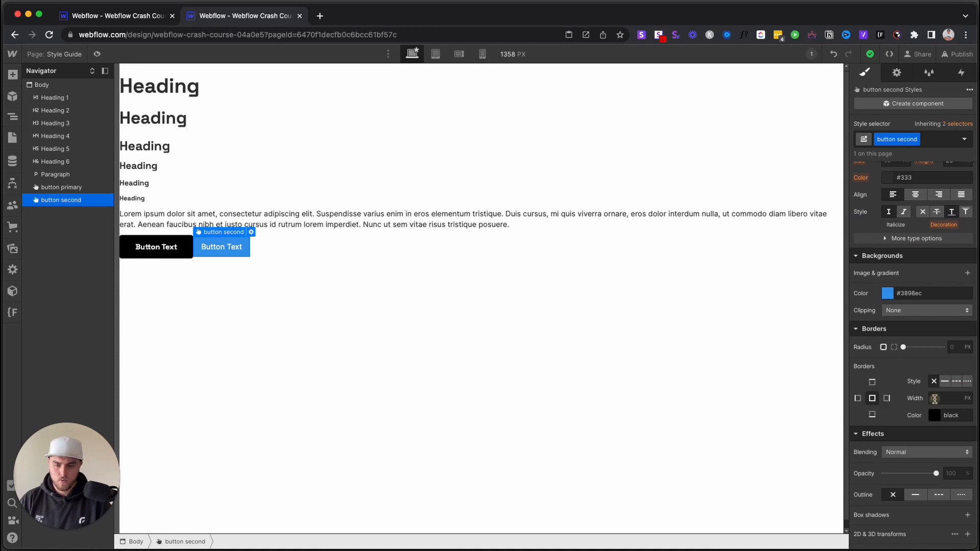
pyautogui.click(935, 398)
pyautogui.write('2')
pyautogui.press('Return')
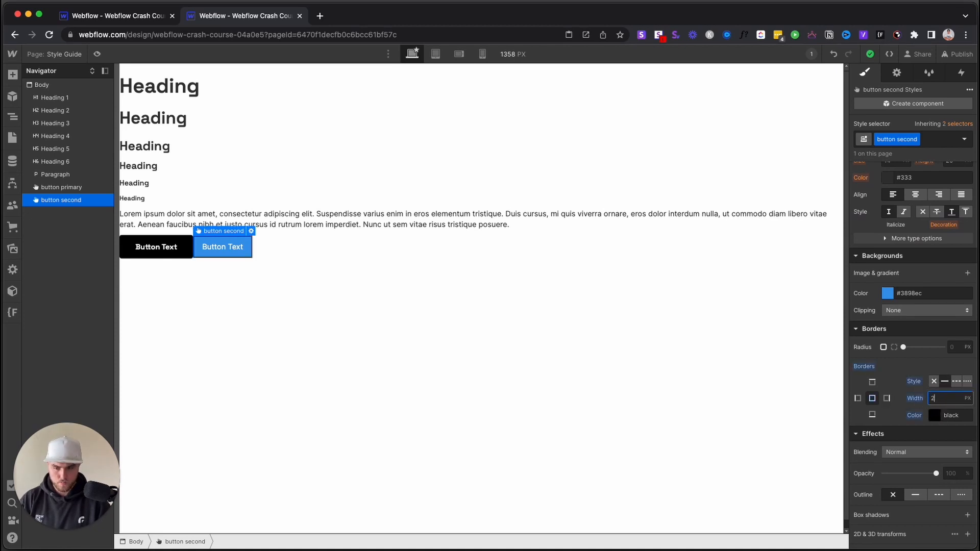
pyautogui.click(934, 415)
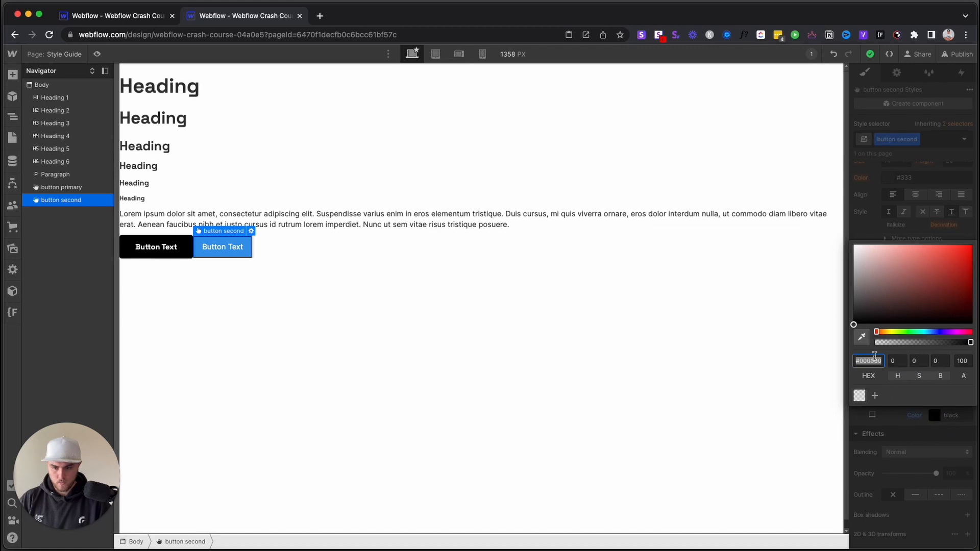
pyautogui.write('#00aaff')
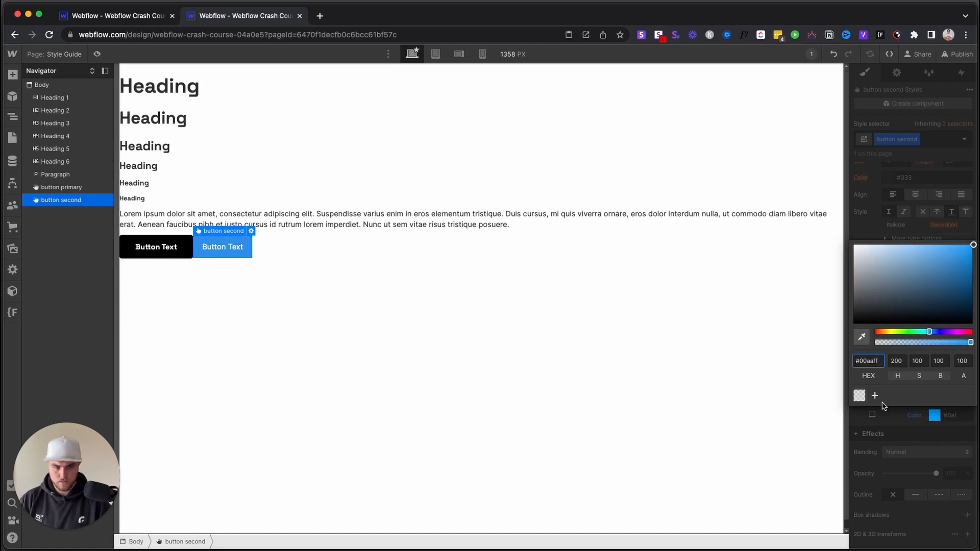
pyautogui.click(895, 418)
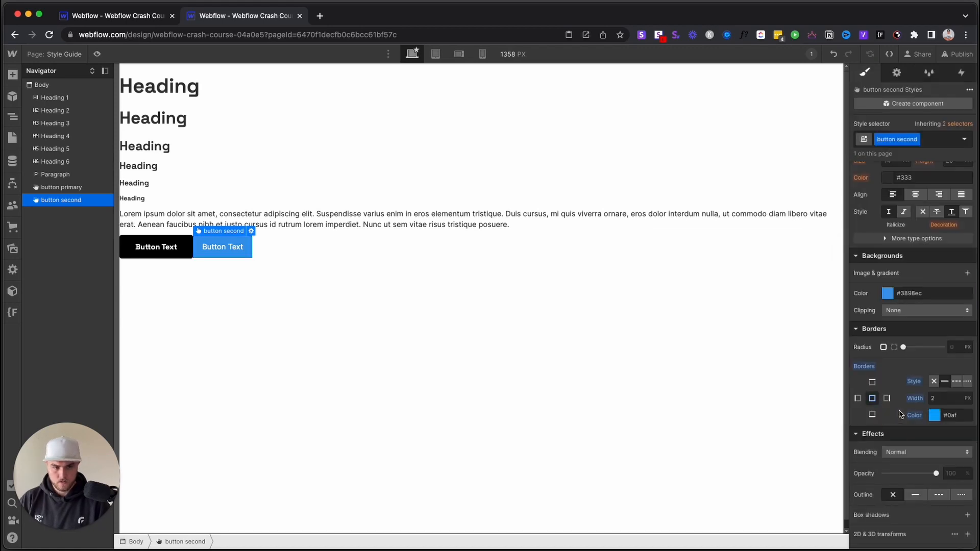
# - Make the background of the button second class transparent
pyautogui.click(888, 295)
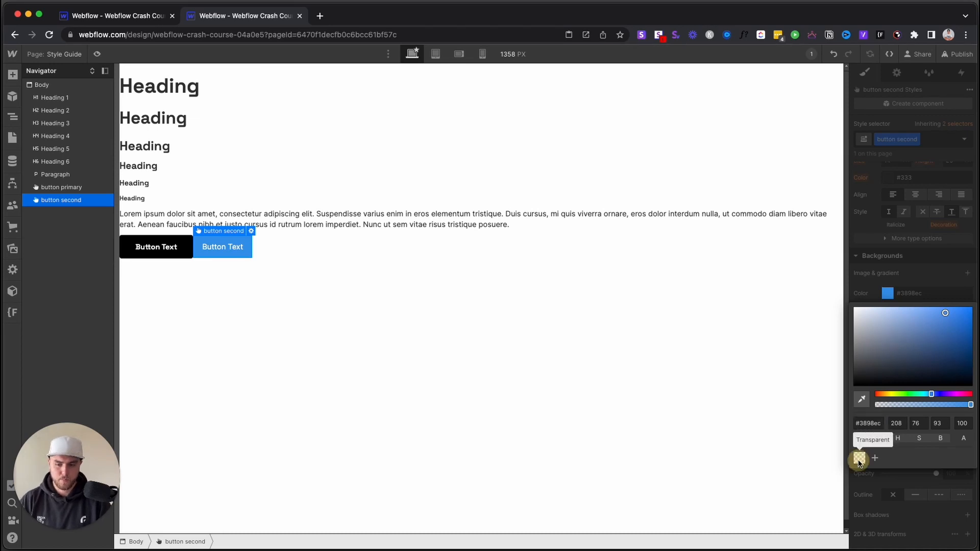
pyautogui.click(860, 458)
pyautogui.click(893, 269)
# - Set the button second text colour to black and its font to Space Grotesk
pyautogui.scroll(3, 893, 276)
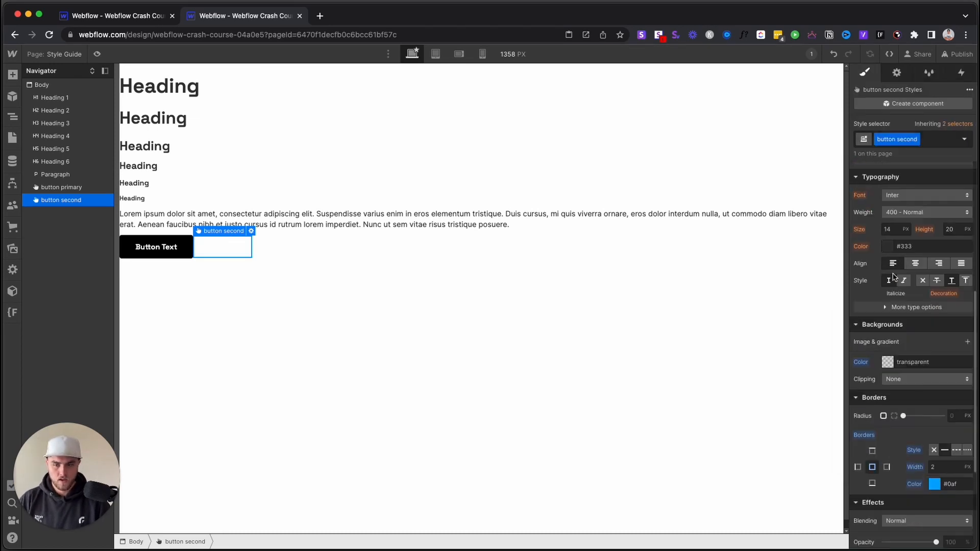
pyautogui.press('super+Tab')
pyautogui.press('super+Tab')
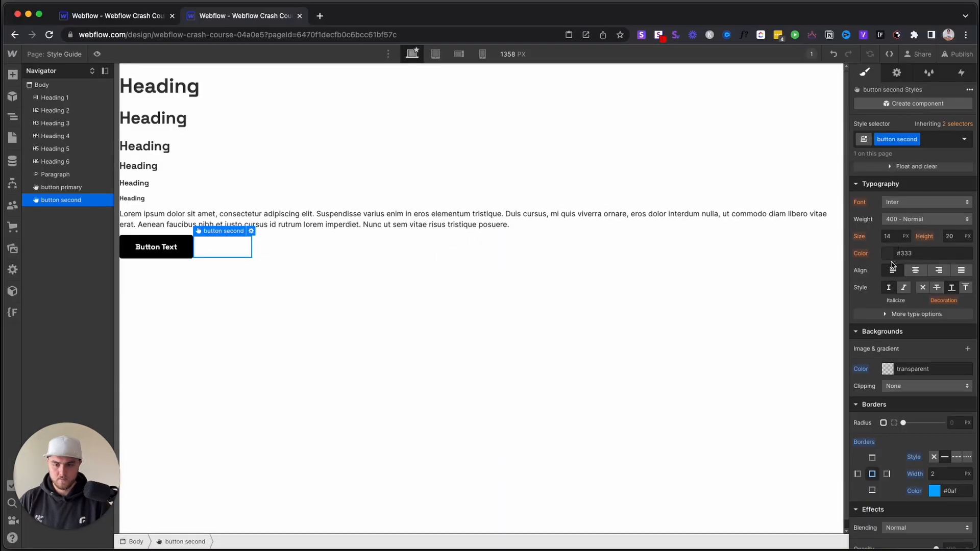
pyautogui.click(888, 254)
pyautogui.click(855, 354)
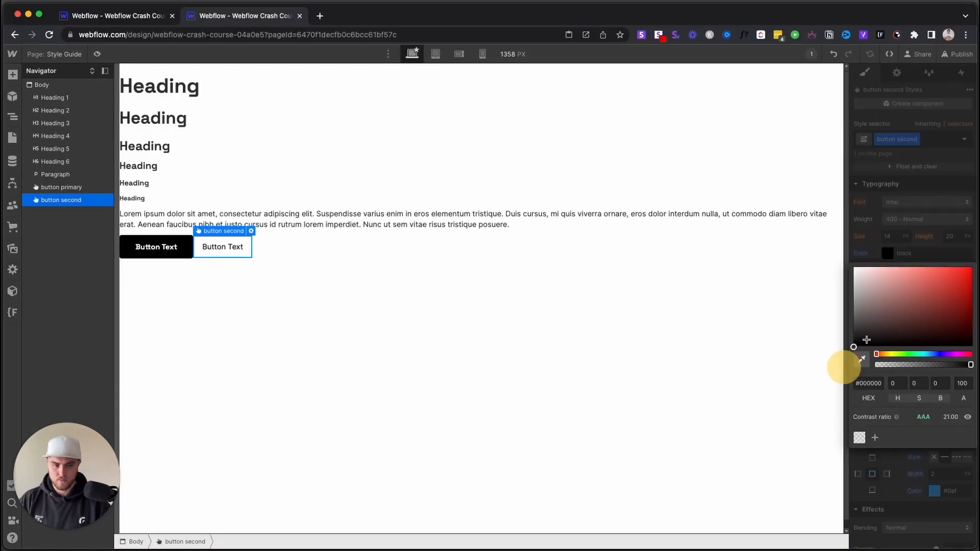
pyautogui.click(919, 236)
pyautogui.click(920, 202)
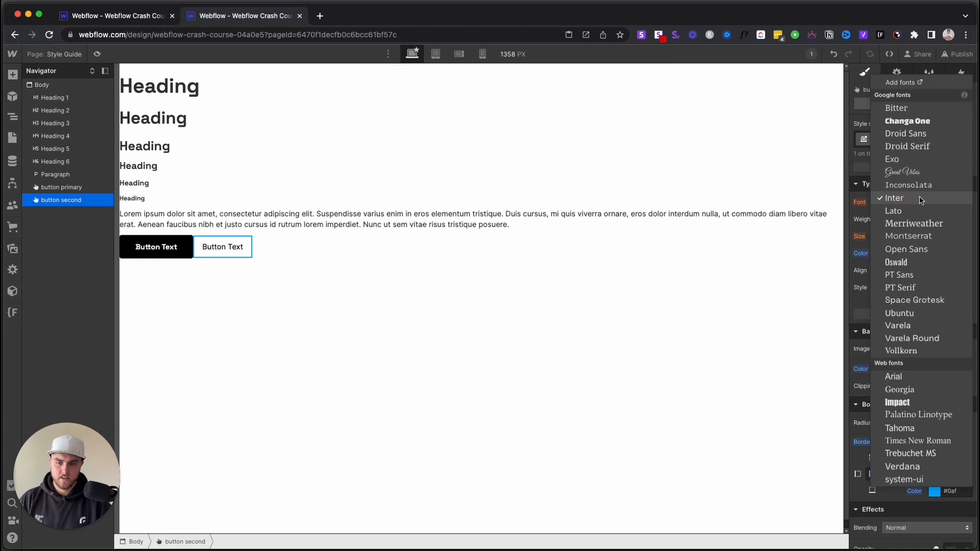
pyautogui.click(913, 301)
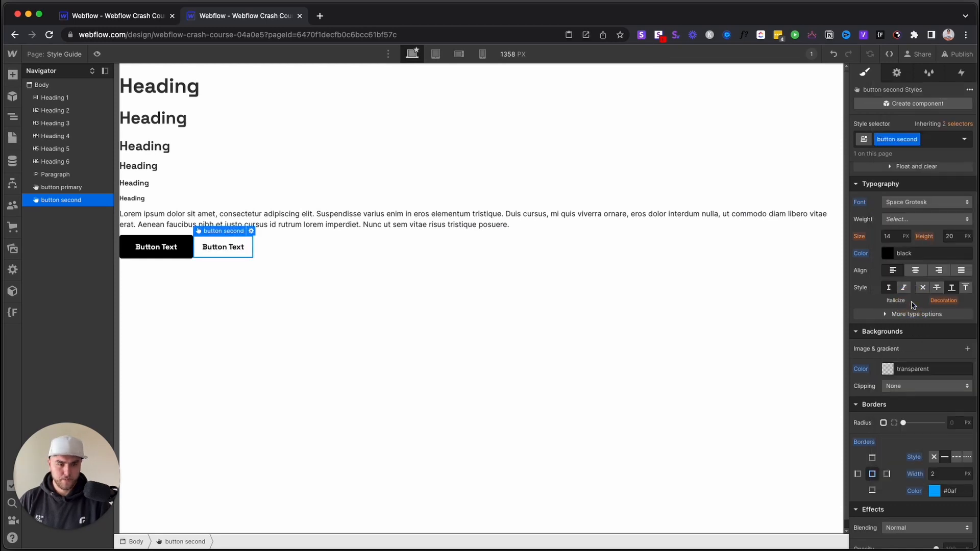
# - Set the button second class padding to 11 px above and below and 29 px on both sides
pyautogui.click(170, 253)
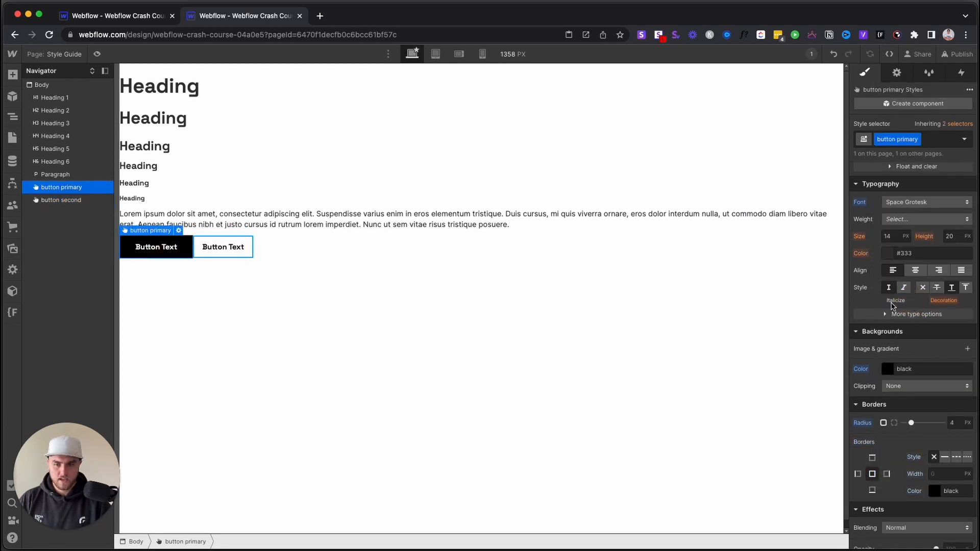
pyautogui.scroll(5, 892, 305)
pyautogui.click(218, 254)
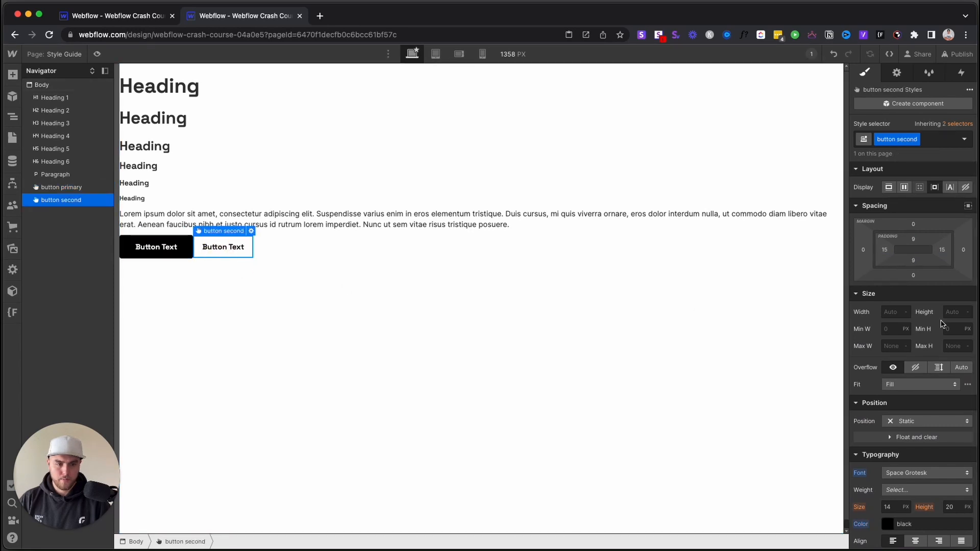
pyautogui.moveTo(914, 239); pyautogui.dragTo(914, 234)
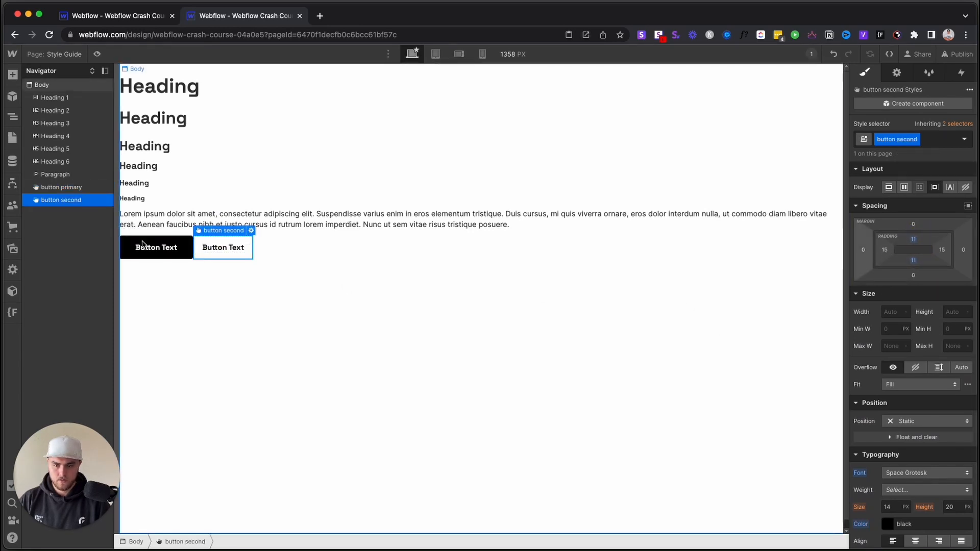
pyautogui.click(157, 255)
pyautogui.click(216, 250)
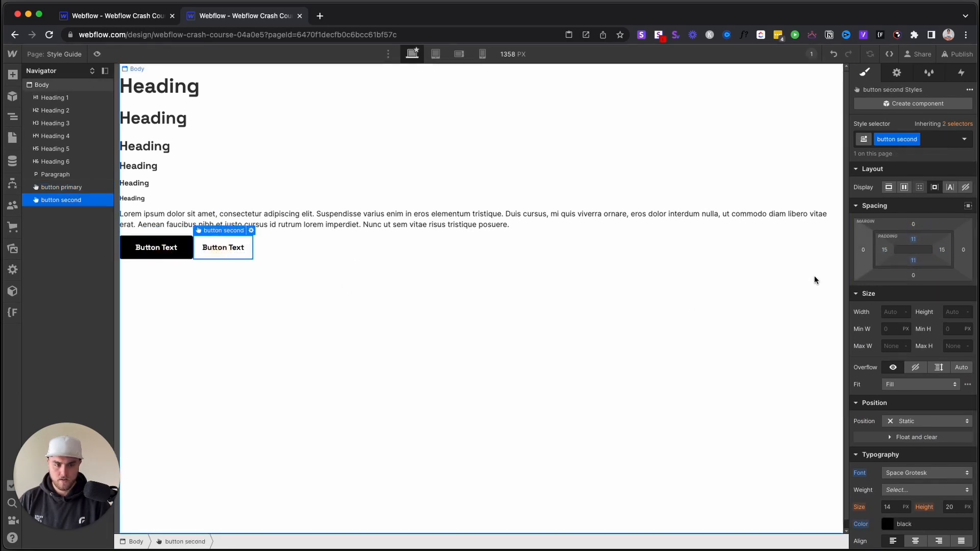
pyautogui.moveTo(884, 249); pyautogui.dragTo(893, 248)
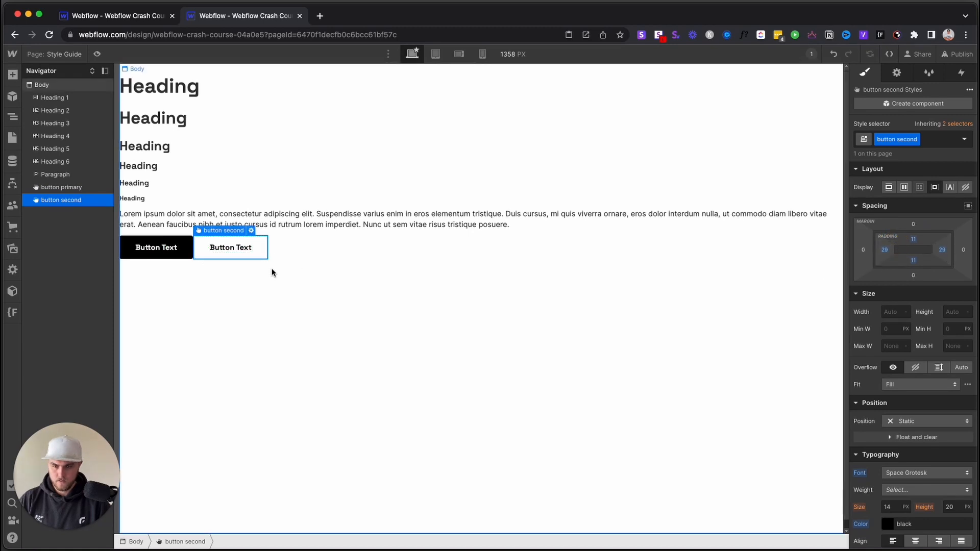
# - Round the corners of the button second class with a border radius like the primary button's
pyautogui.scroll(-5, 927, 455)
pyautogui.click(950, 481)
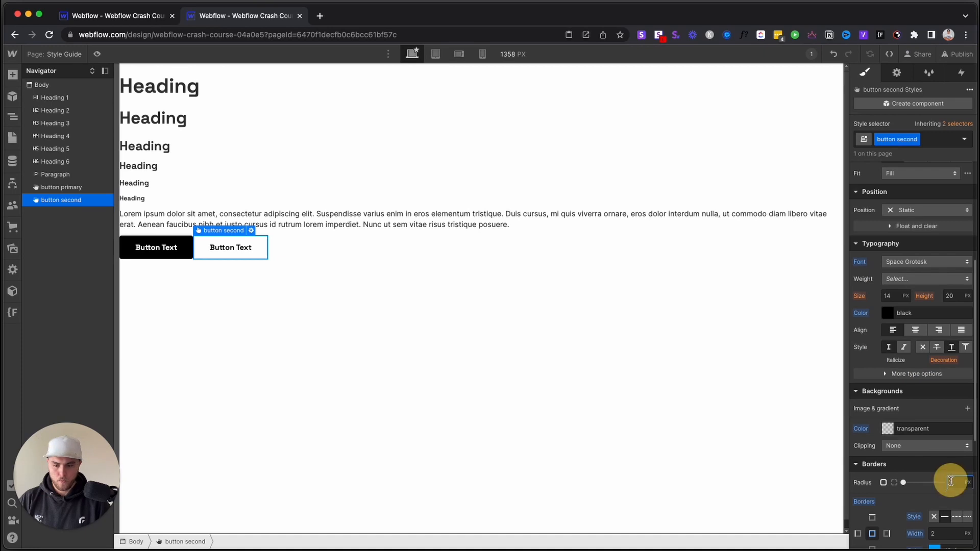
pyautogui.click(565, 433)
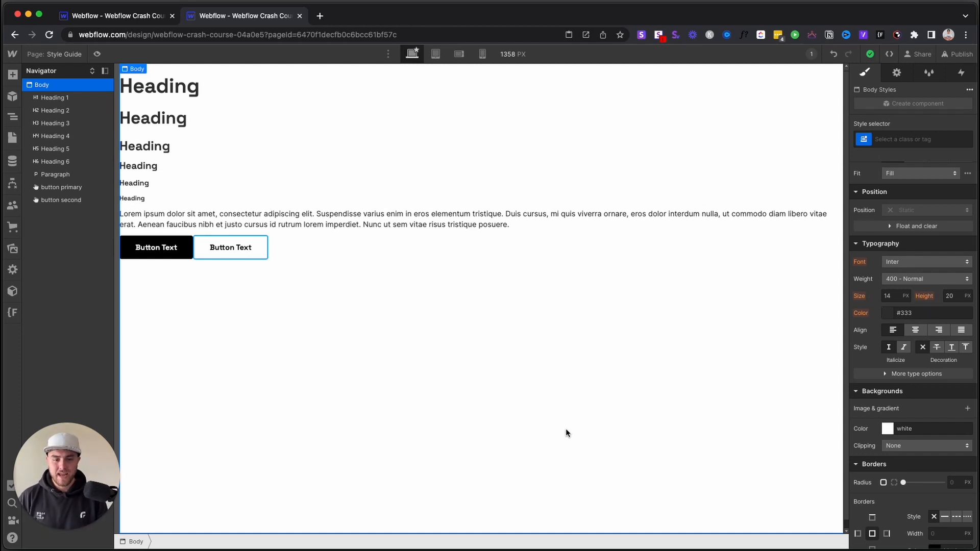
# - Open the Home page and delete the primary button left on it
pyautogui.click(12, 138)
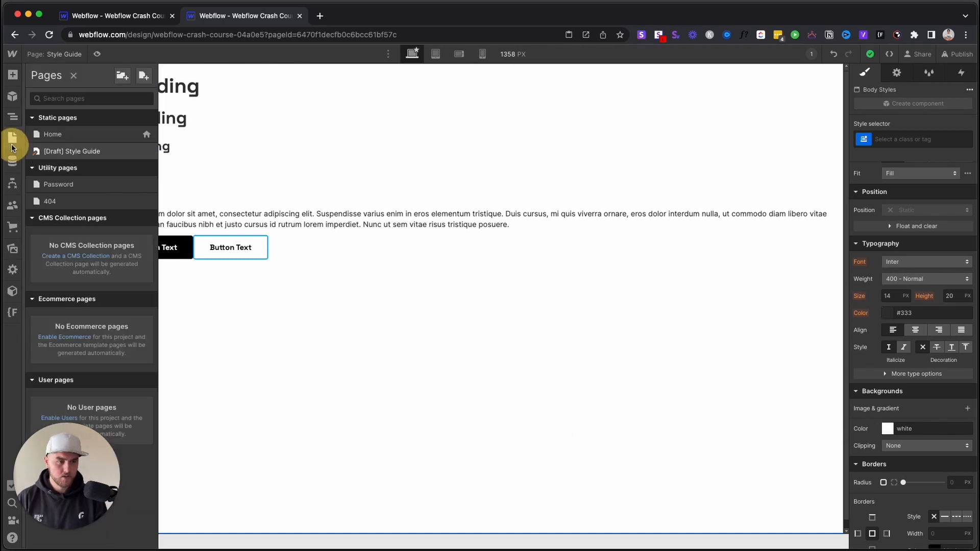
pyautogui.click(57, 139)
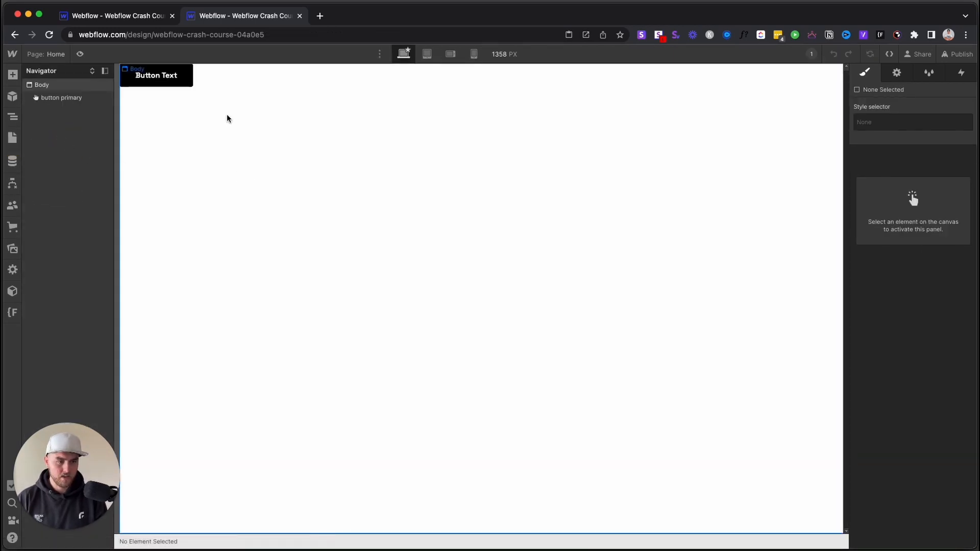
pyautogui.click(182, 77)
pyautogui.press('Delete')
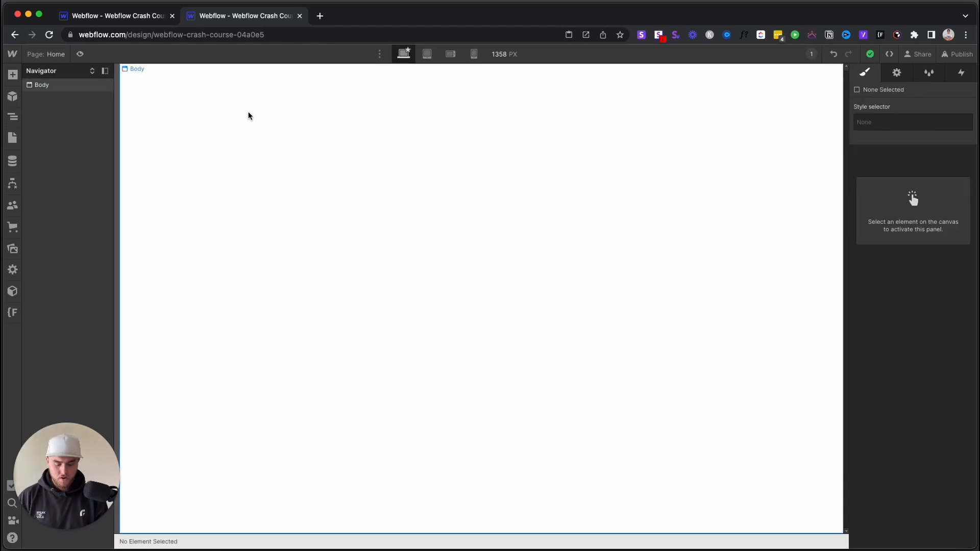
# - Switch to Figma, examine the navigation bar frame at the top of the Website design, and return to Webflow
pyautogui.press('super+Tab')
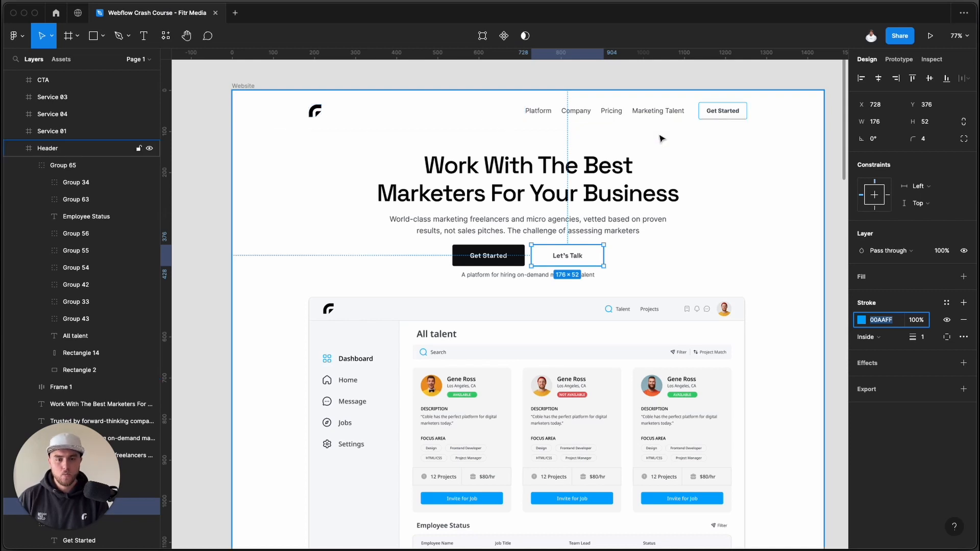
pyautogui.click(757, 128)
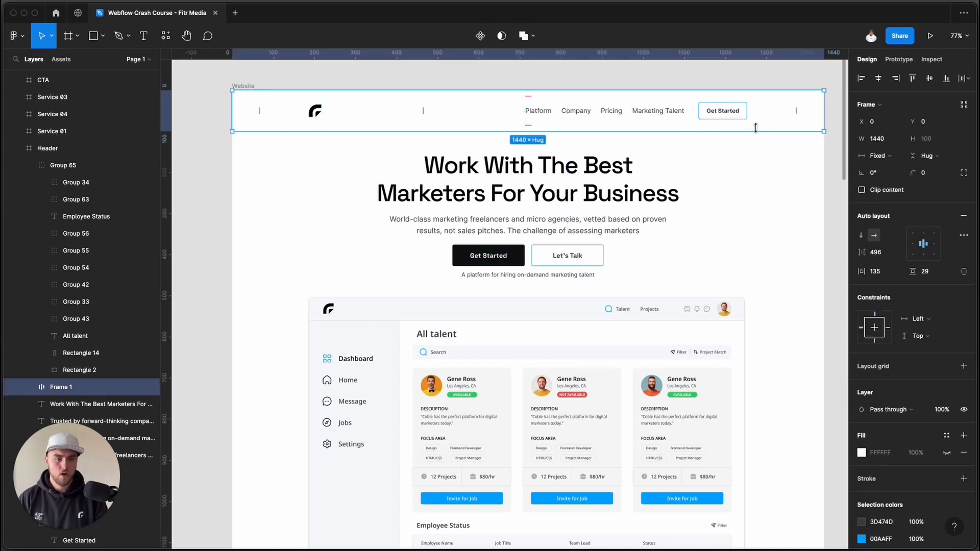
pyautogui.press('super+Tab')
pyautogui.click(520, 169)
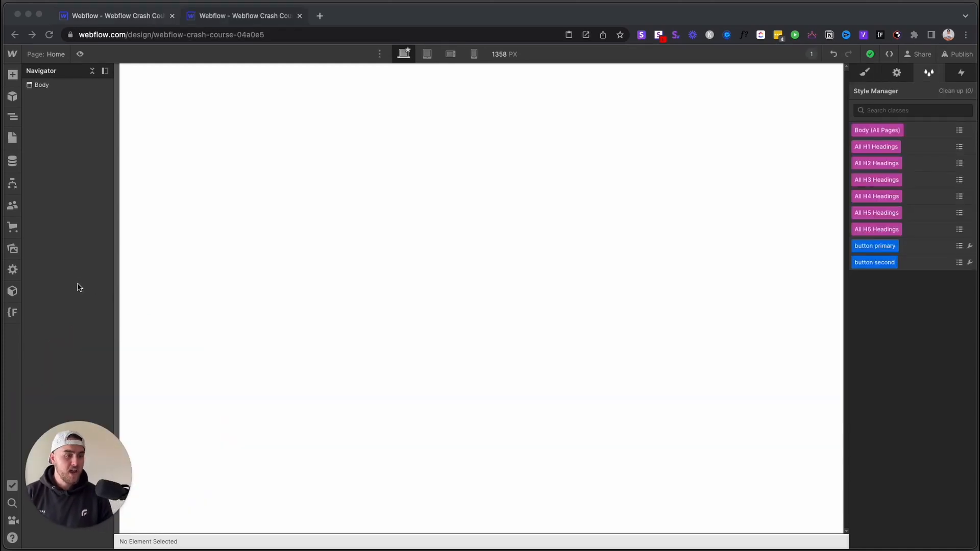
# - Browse the addable elements for the empty Home page down to the Navbar component
pyautogui.click(15, 73)
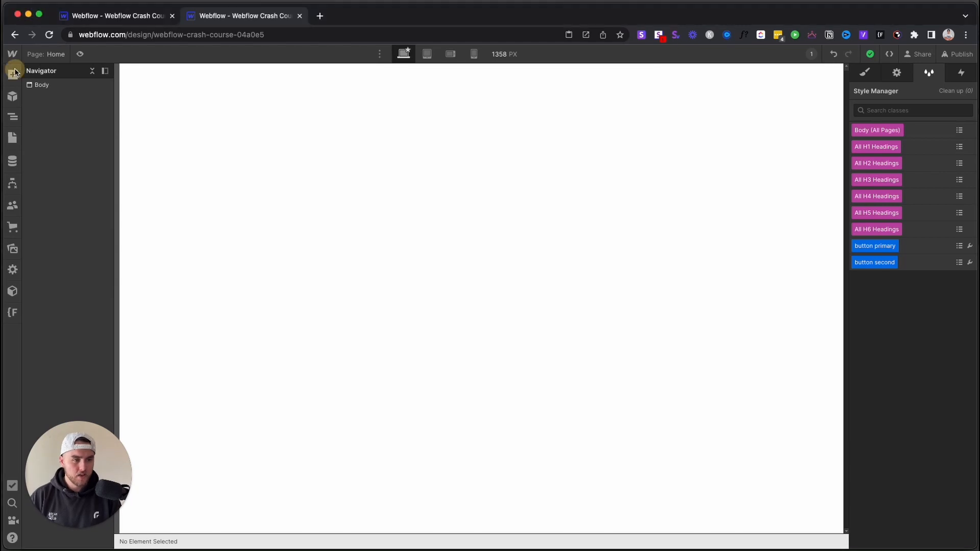
pyautogui.click(13, 76)
pyautogui.scroll(-10, 142, 202)
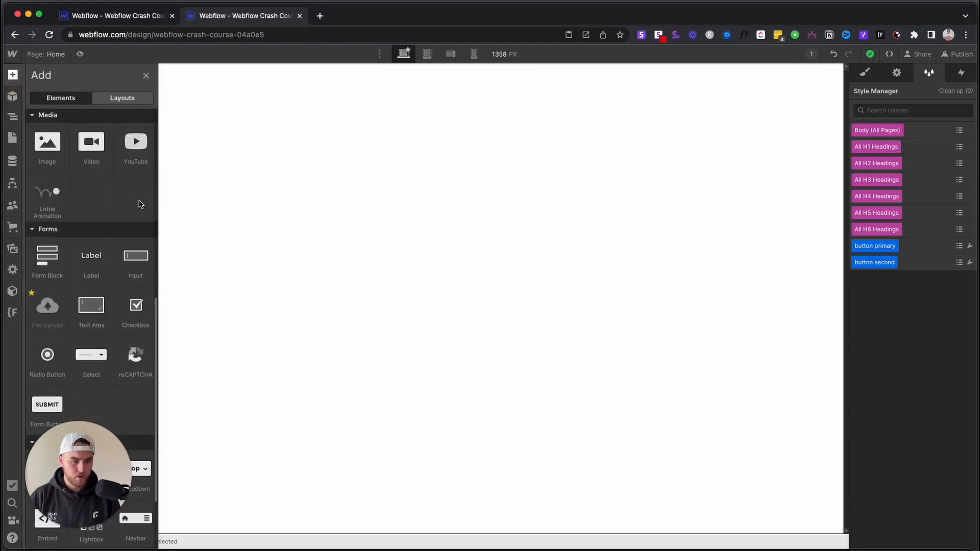
# - Add a Navbar element to the empty Home page body
pyautogui.scroll(-2, 92, 230)
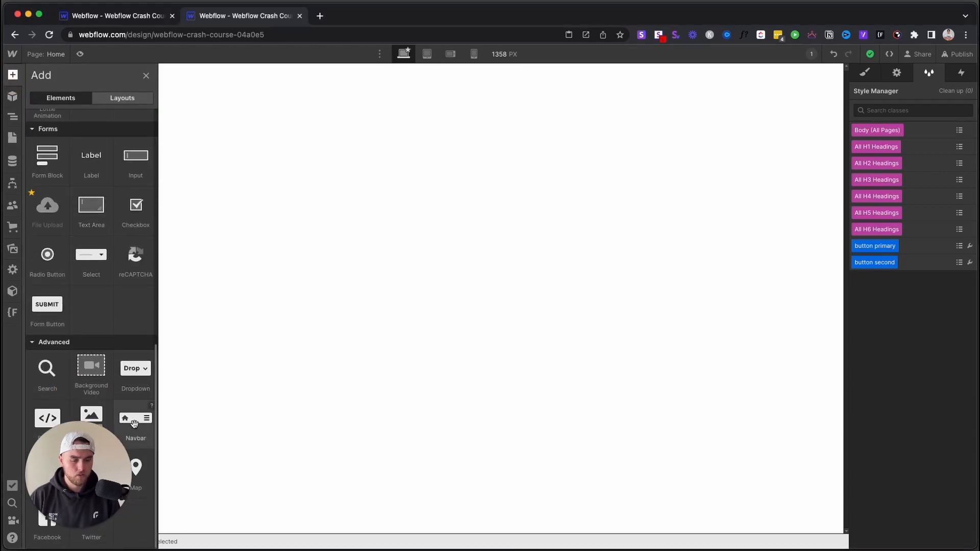
pyautogui.moveTo(132, 426); pyautogui.dragTo(265, 182)
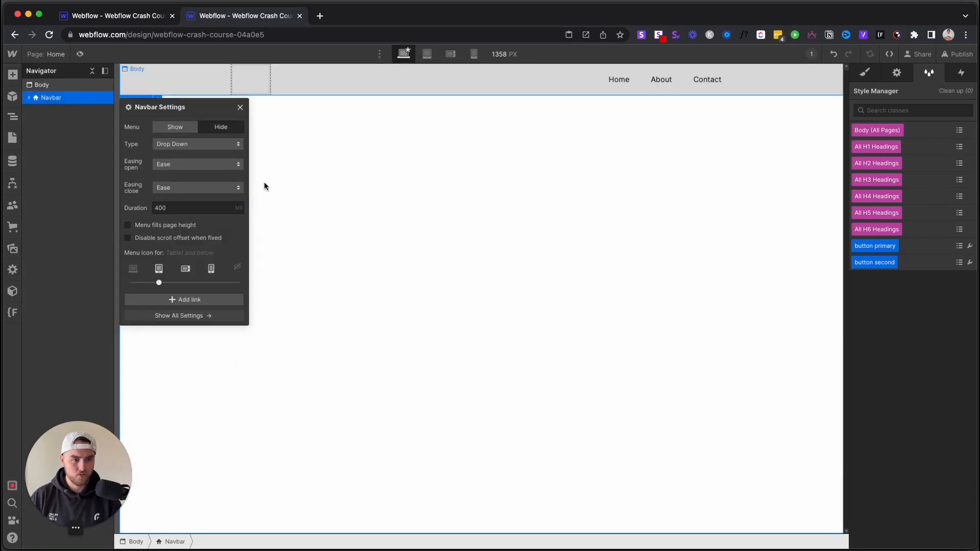
# - Examine the navbar's nested Brand, Nav Menu and Menu Button elements, including how the navbar looks at the tablet breakpoint
pyautogui.click(29, 97)
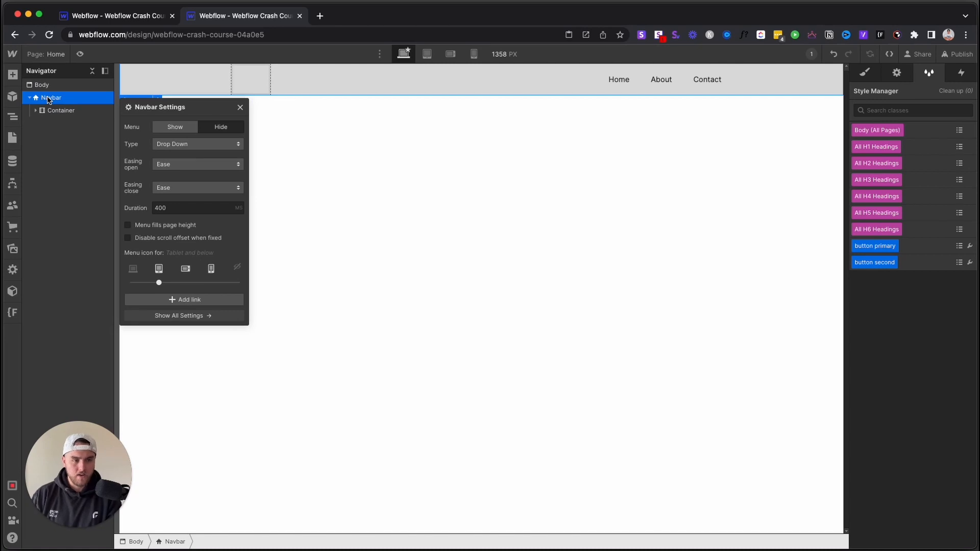
pyautogui.click(36, 111)
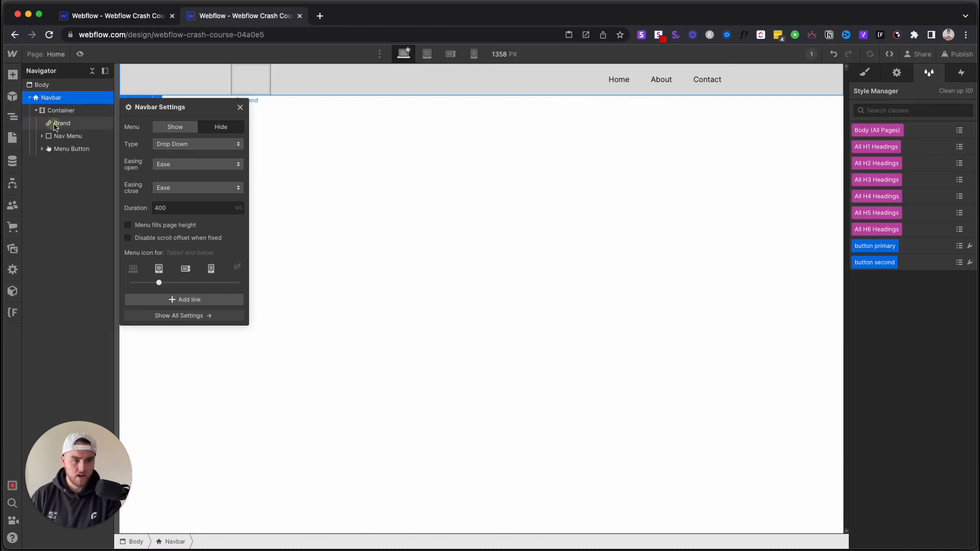
pyautogui.click(56, 126)
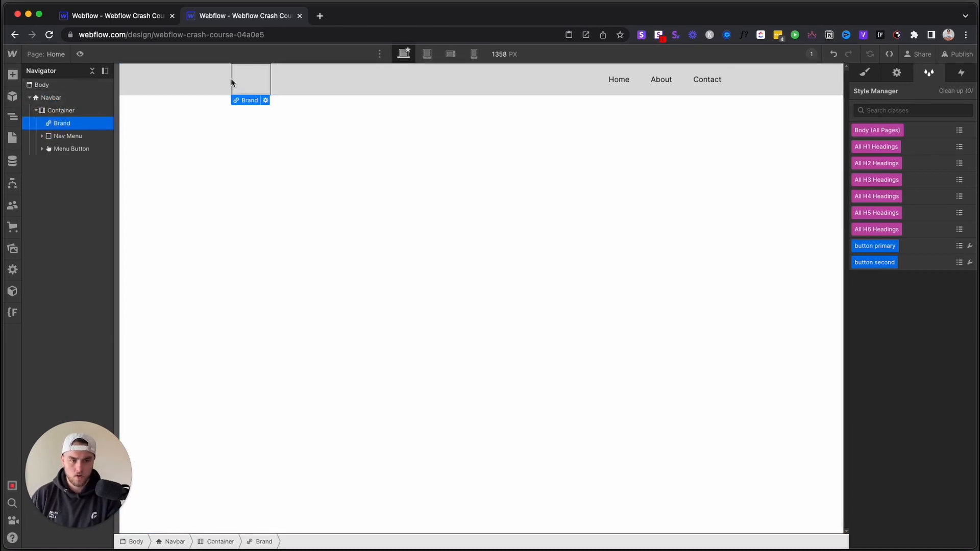
pyautogui.click(102, 136)
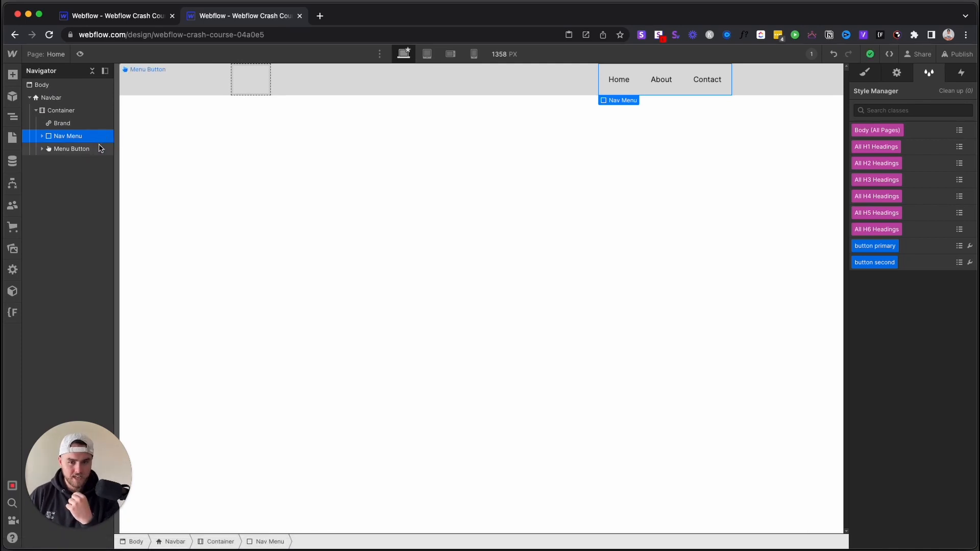
pyautogui.click(72, 151)
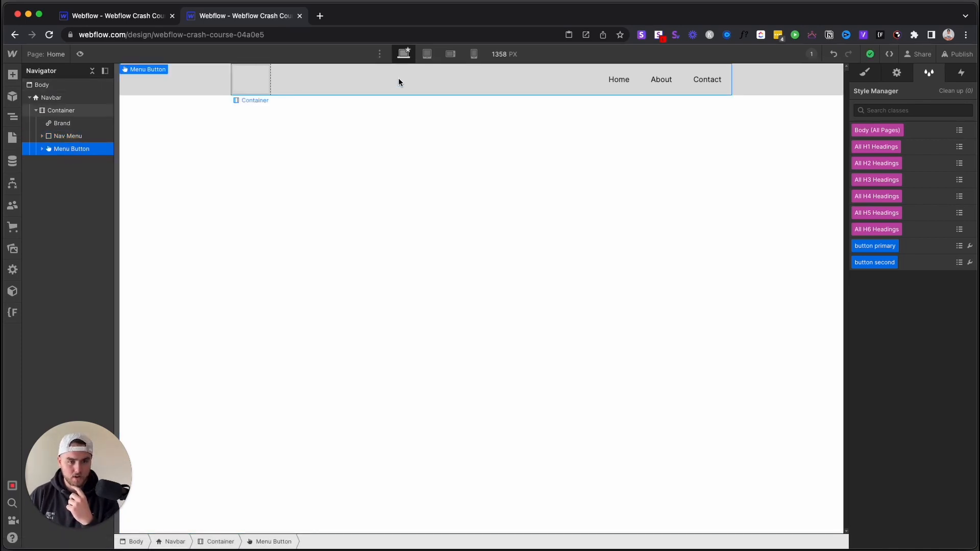
pyautogui.click(427, 55)
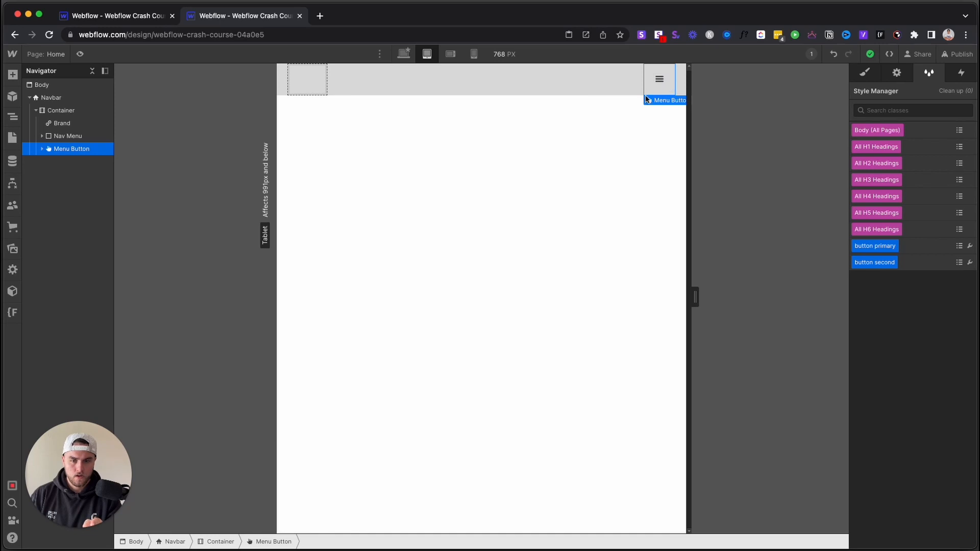
pyautogui.click(404, 55)
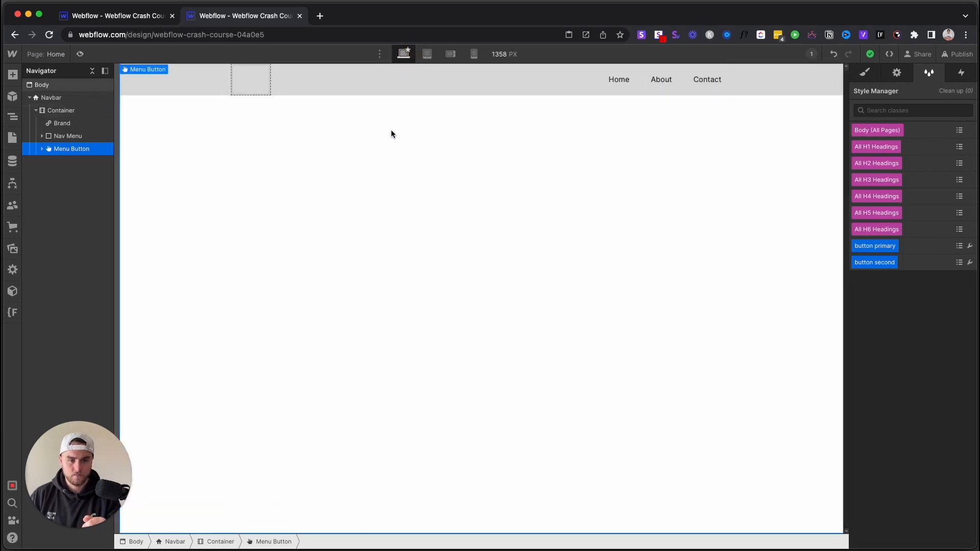
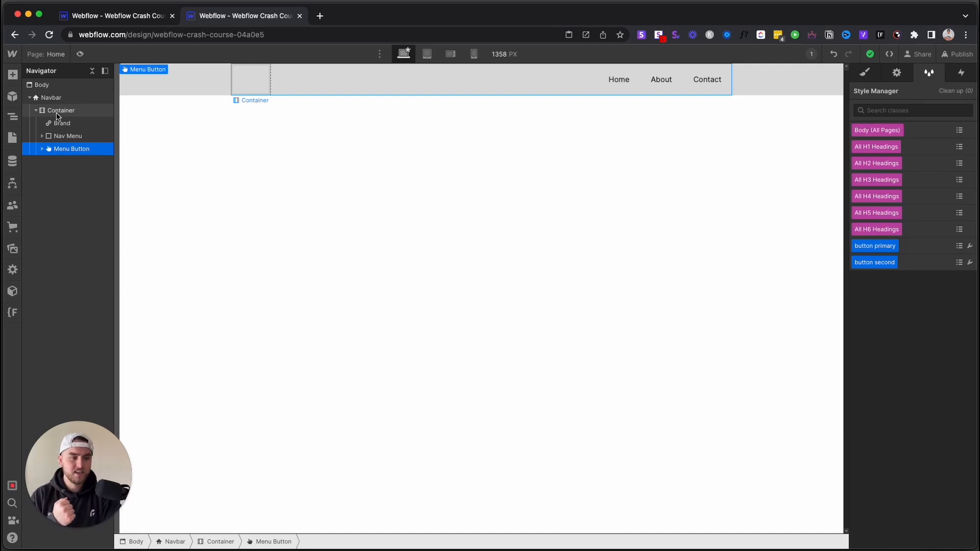
# - Insert a Div Block directly after the Navbar in the page body
pyautogui.click(36, 110)
pyautogui.click(56, 97)
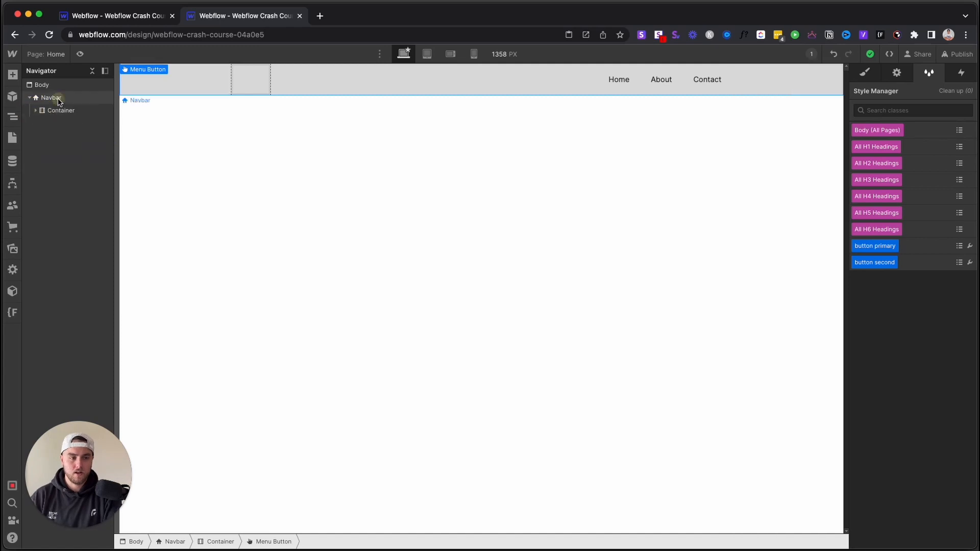
pyautogui.press('super+e')
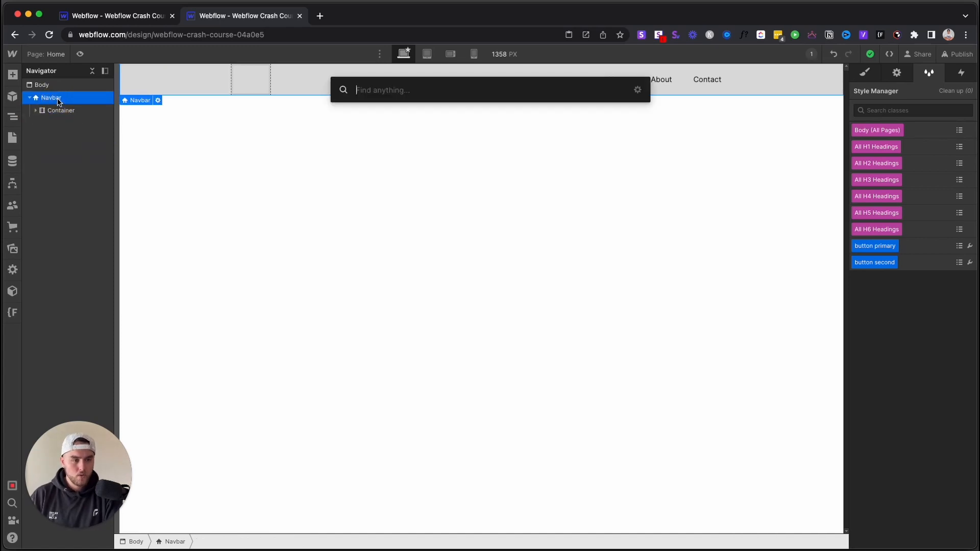
pyautogui.write('di')
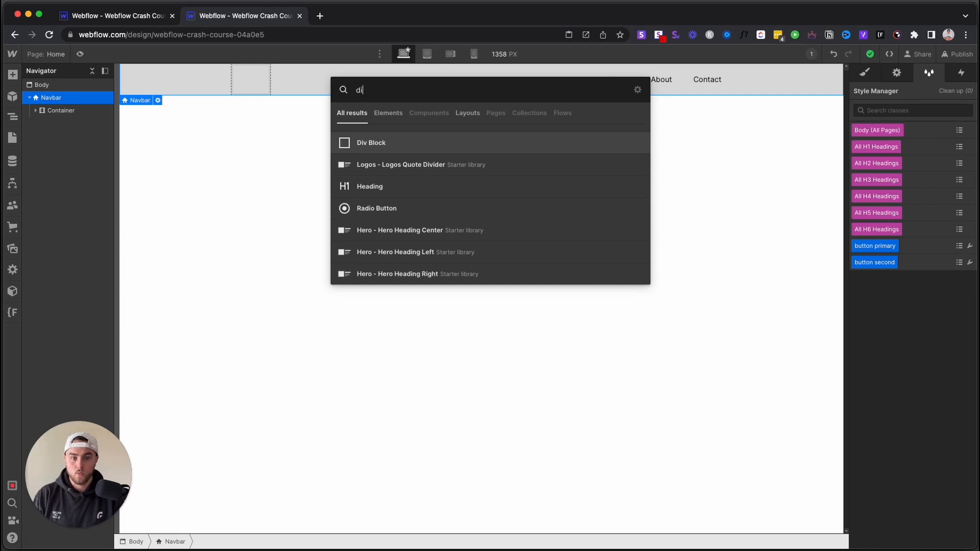
pyautogui.press('Return')
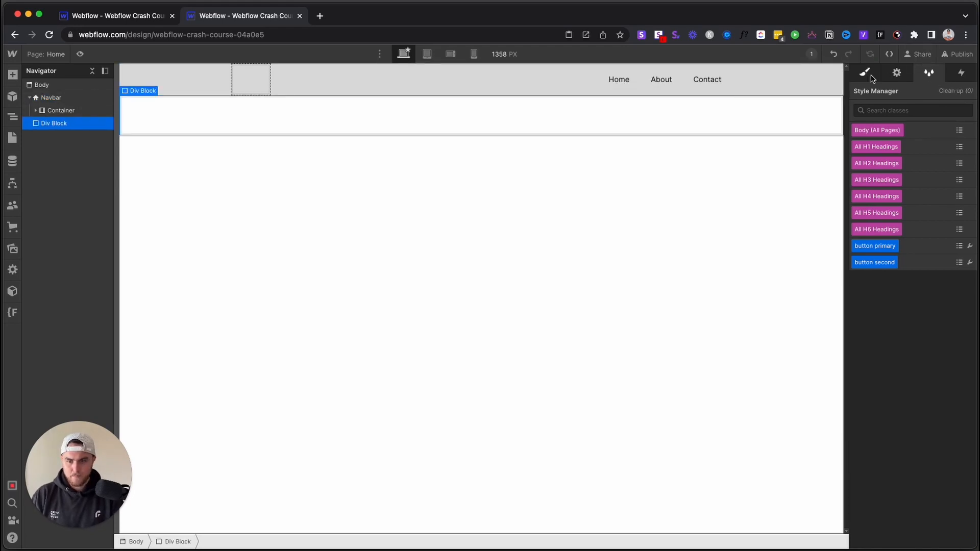
# - Switch to the Figma design and examine the website header's navigation frame, its nested layers, width and side padding
pyautogui.press('super+Tab')
pyautogui.click(463, 121)
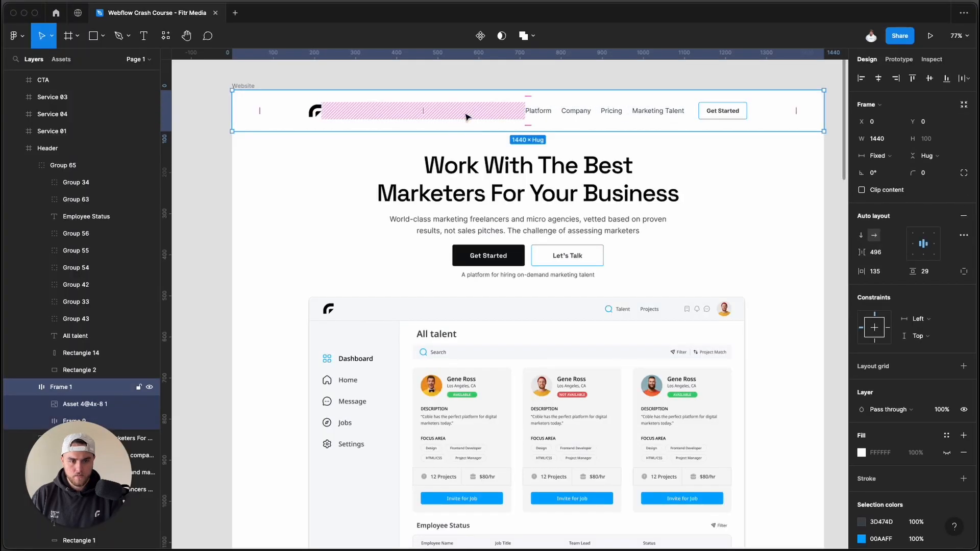
pyautogui.click(544, 116)
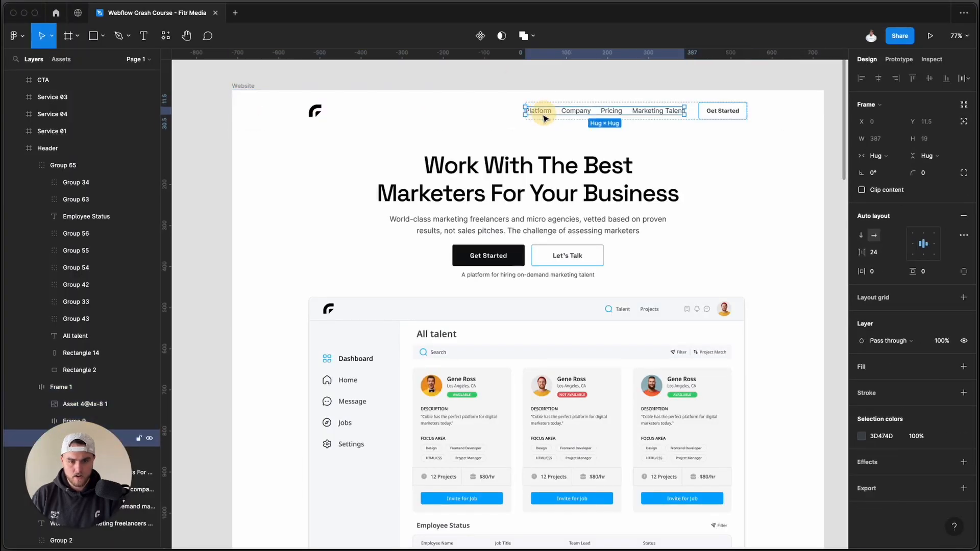
pyautogui.click(510, 114)
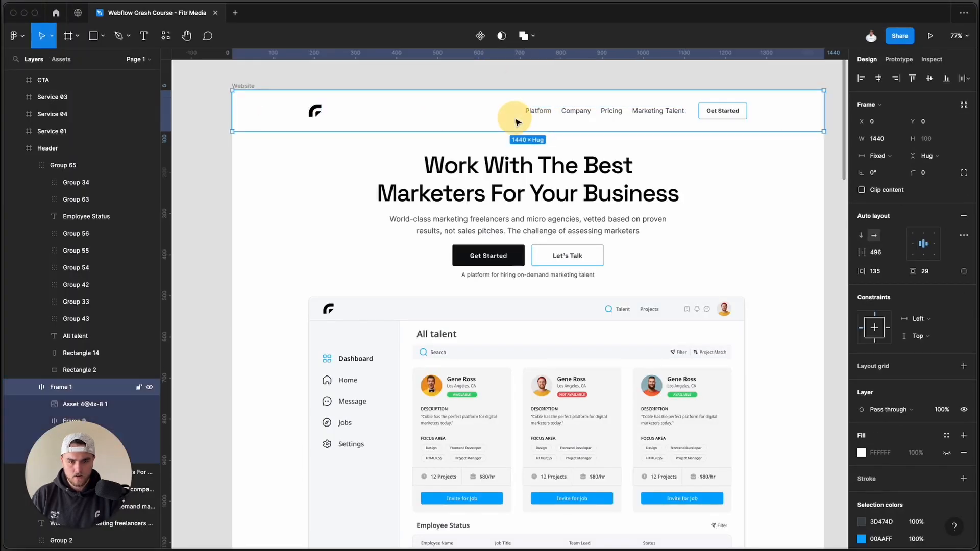
pyautogui.click(62, 167)
pyautogui.click(64, 150)
pyautogui.click(70, 135)
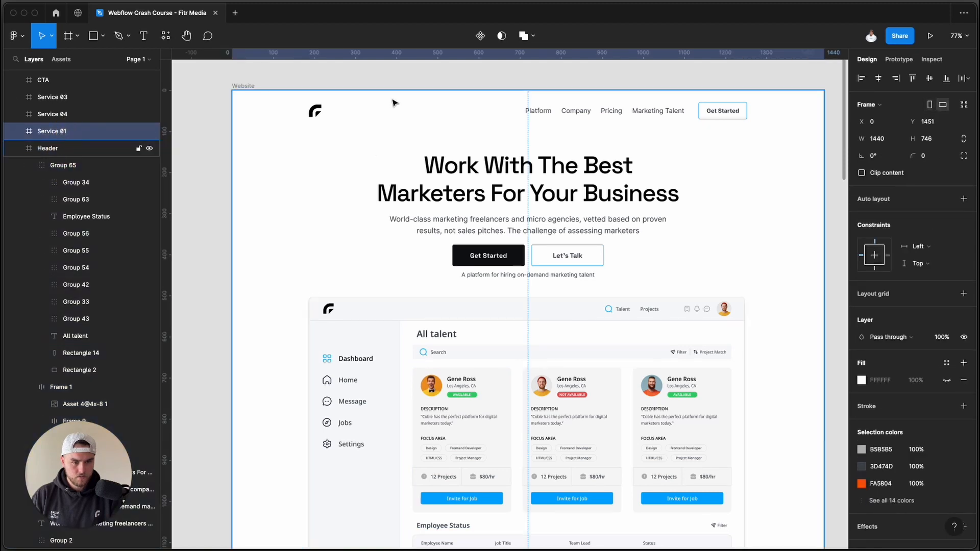
pyautogui.doubleClick(367, 114)
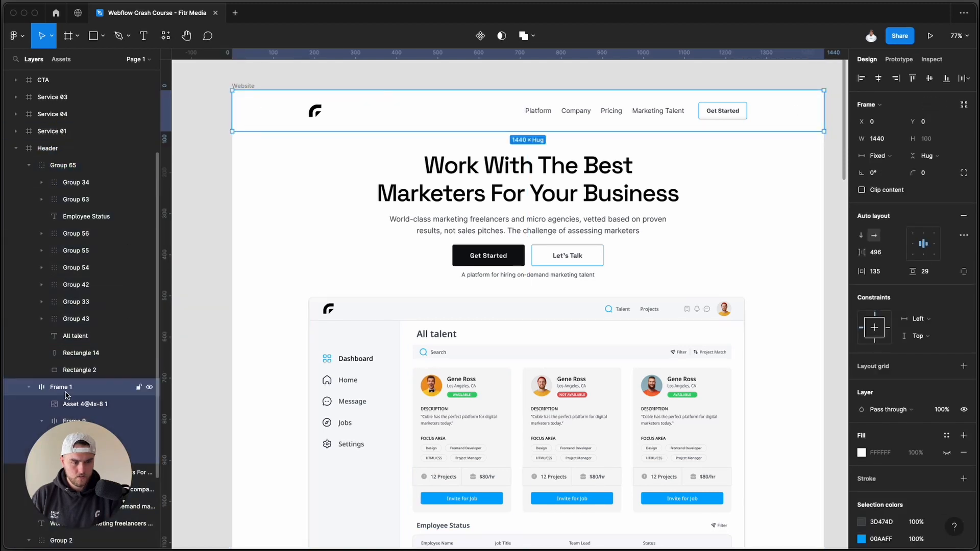
pyautogui.scroll(-2, 66, 395)
pyautogui.click(77, 365)
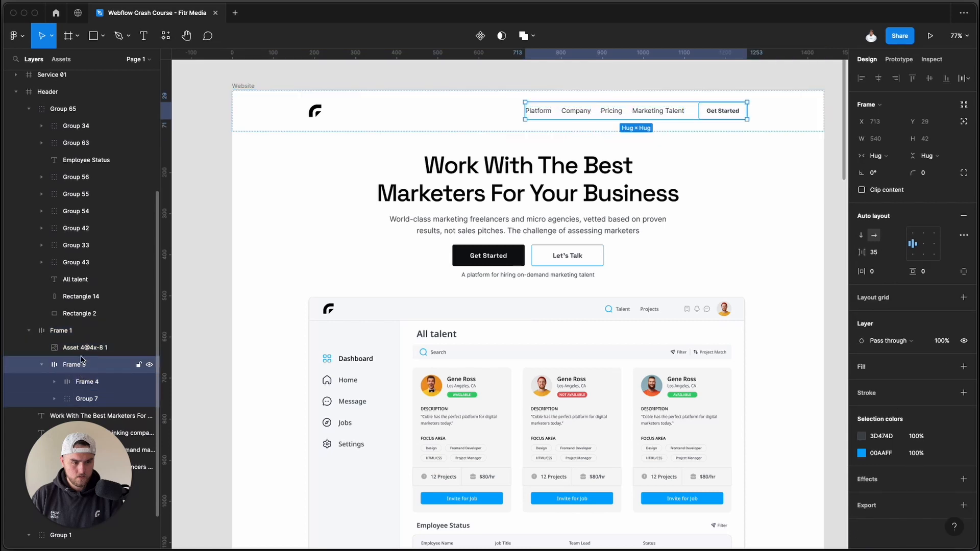
pyautogui.click(81, 351)
pyautogui.click(83, 331)
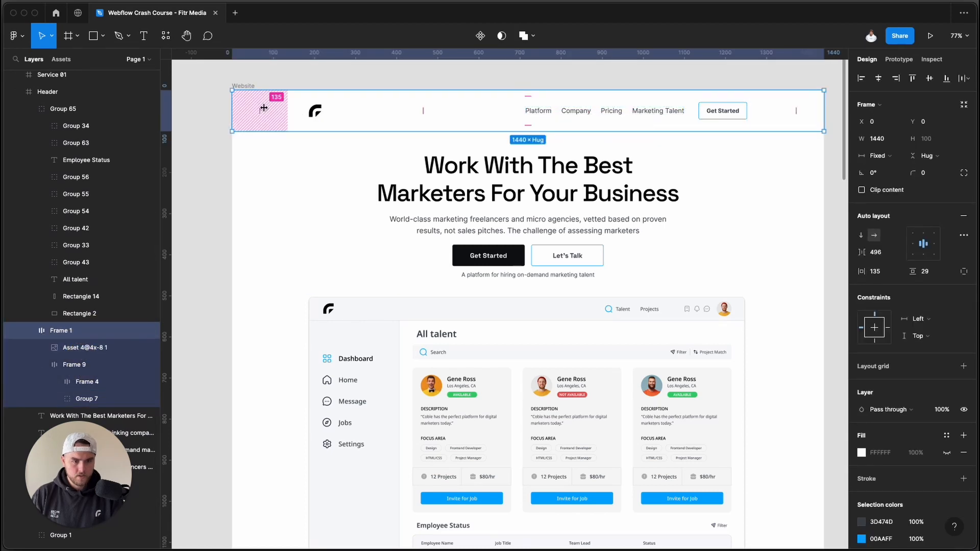
# - Switch back to Webflow and set the new div block's width to 100%
pyautogui.press('super+Tab')
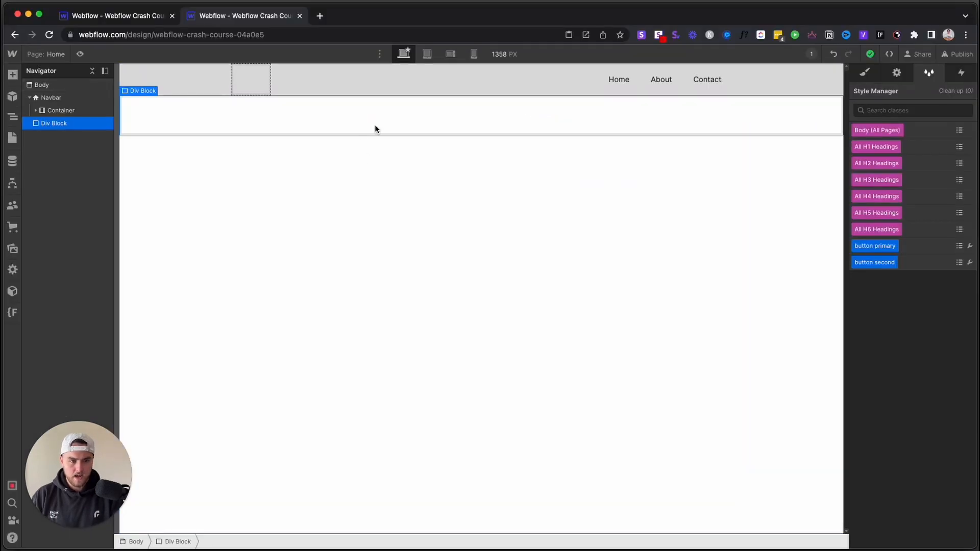
pyautogui.click(865, 72)
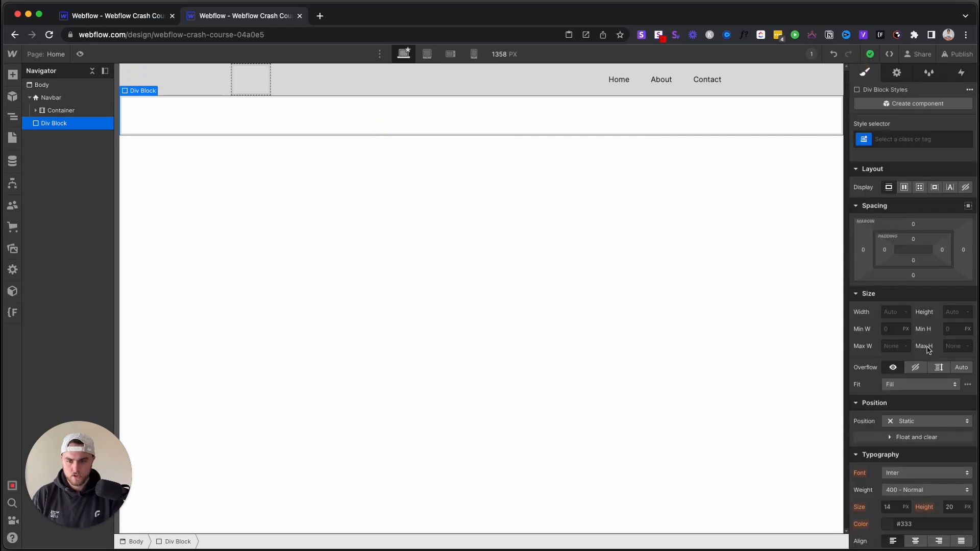
pyautogui.click(900, 316)
pyautogui.write('100%')
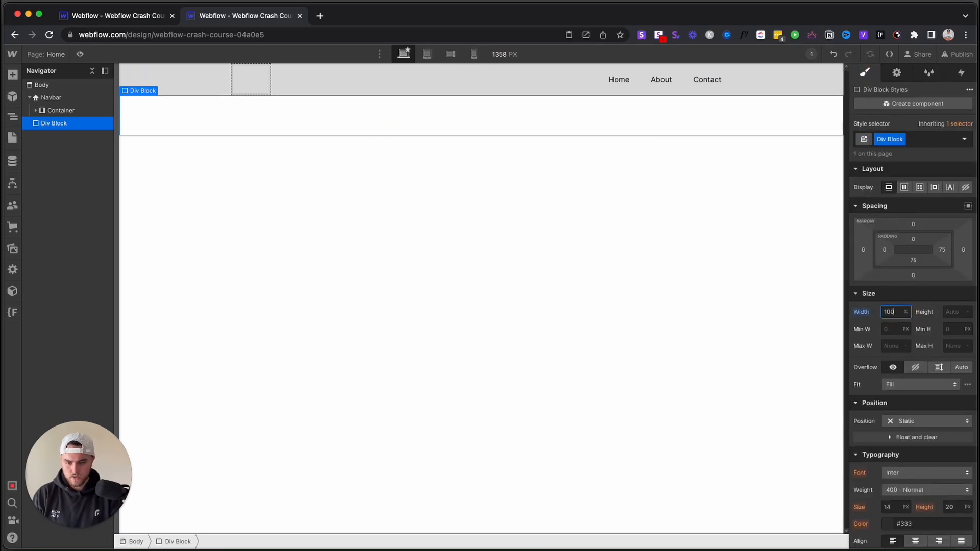
pyautogui.click(888, 347)
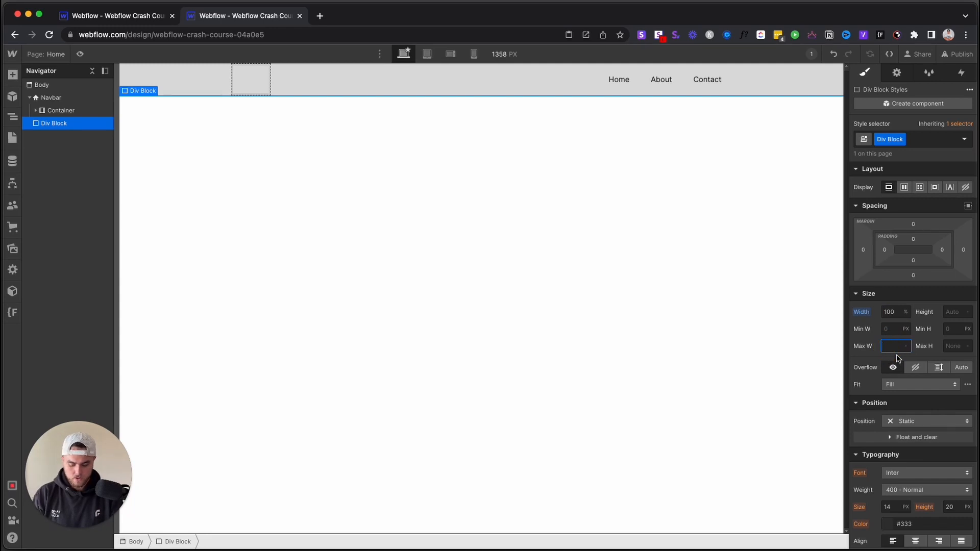
pyautogui.write('14')
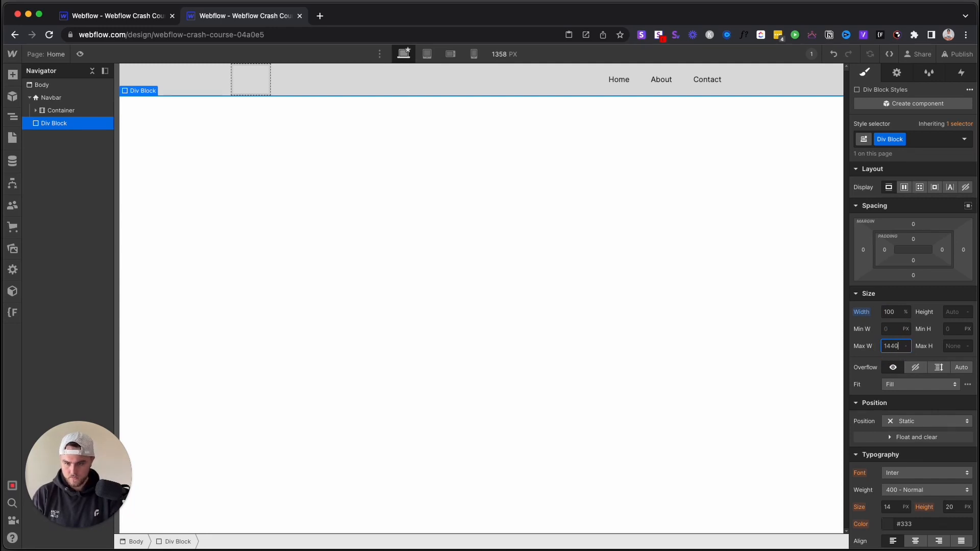
pyautogui.write('40')
pyautogui.press('Return')
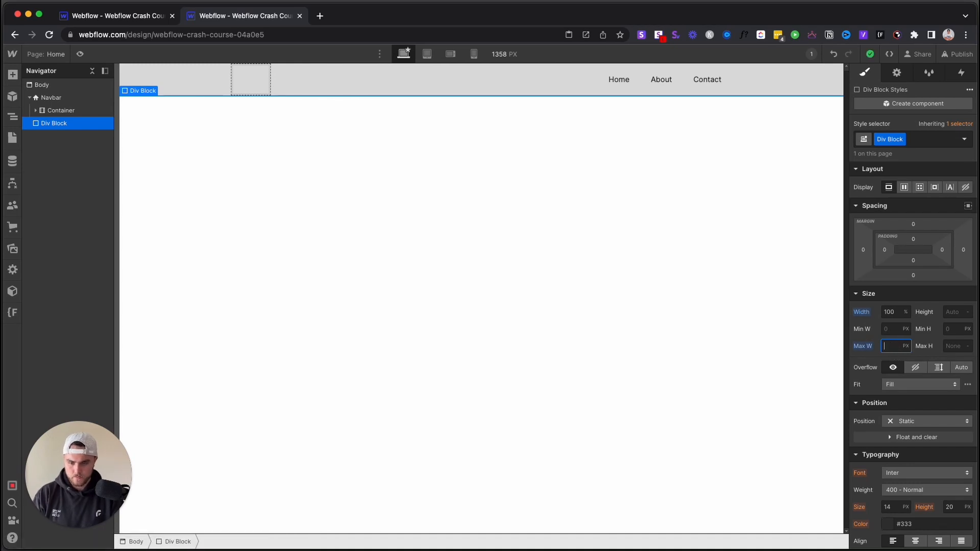
pyautogui.press('super+z')
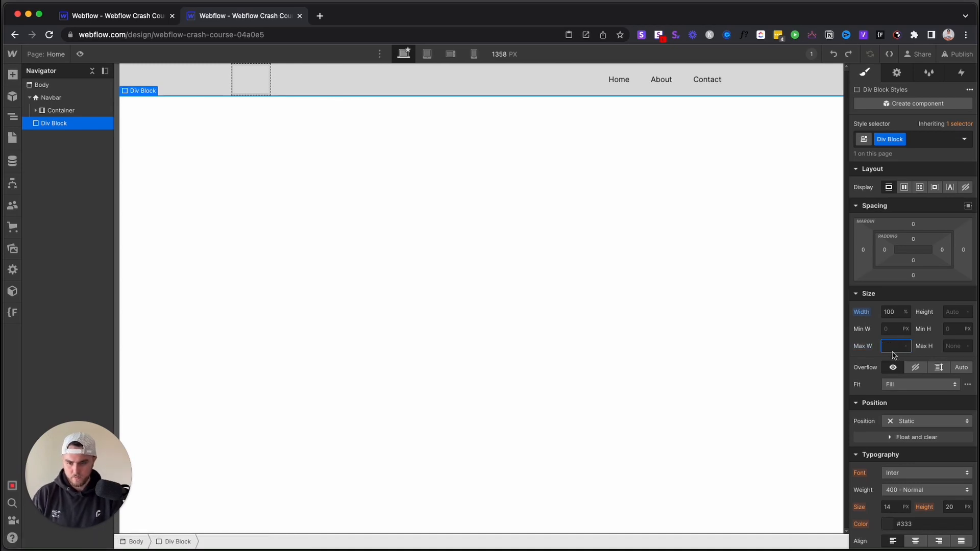
# - Set the div block's maximum width to 1440 px and its left and right padding to 32 px
pyautogui.click(881, 352)
pyautogui.click(885, 345)
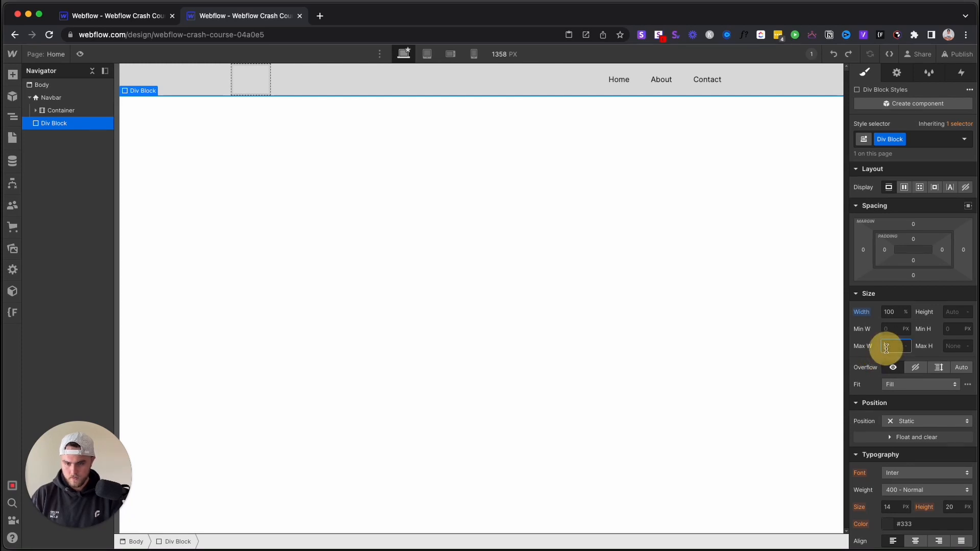
pyautogui.write('1440')
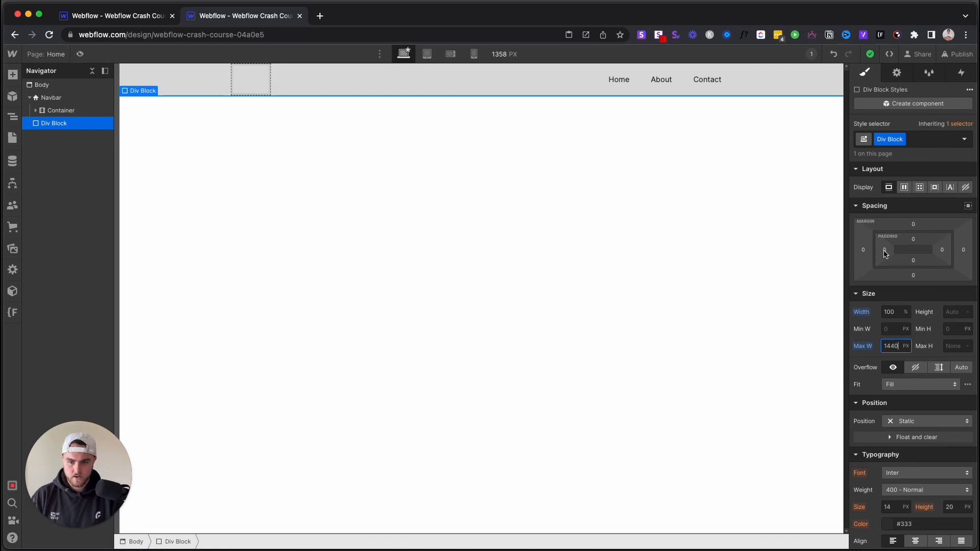
pyautogui.moveTo(885, 254)
pyautogui.mouseDown()
pyautogui.moveTo(904, 250)
pyautogui.moveTo(888, 250)
pyautogui.mouseUp()
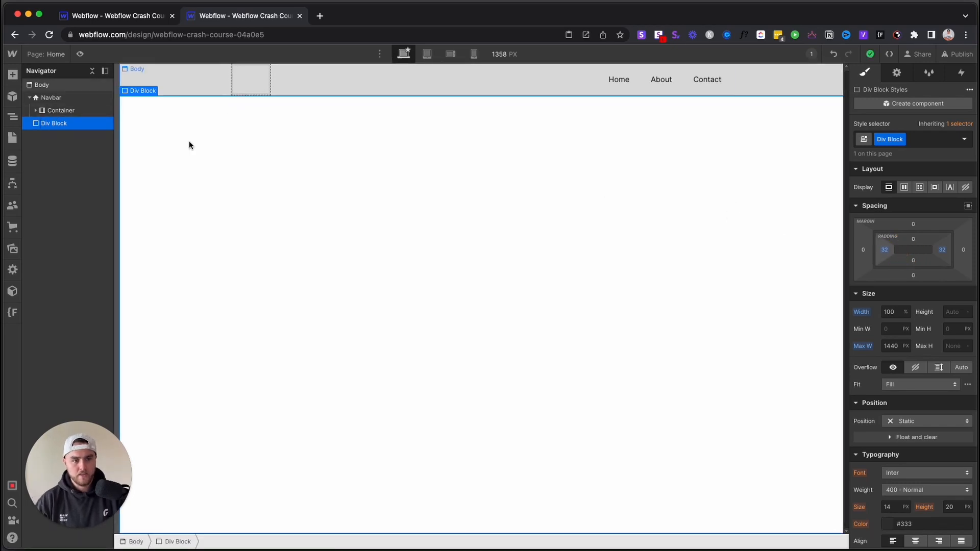
# - Rename the div block's class to "nav container"
pyautogui.doubleClick(888, 139)
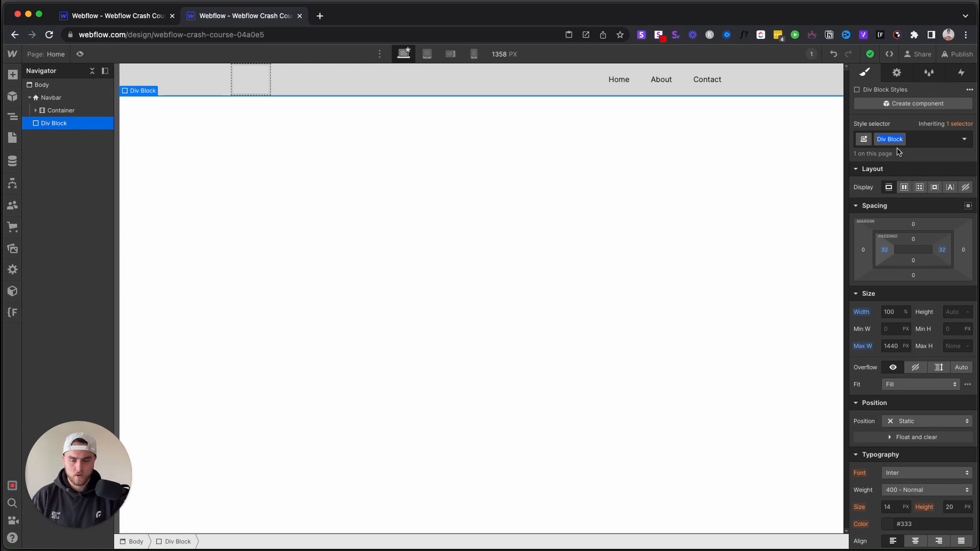
pyautogui.write('nav container')
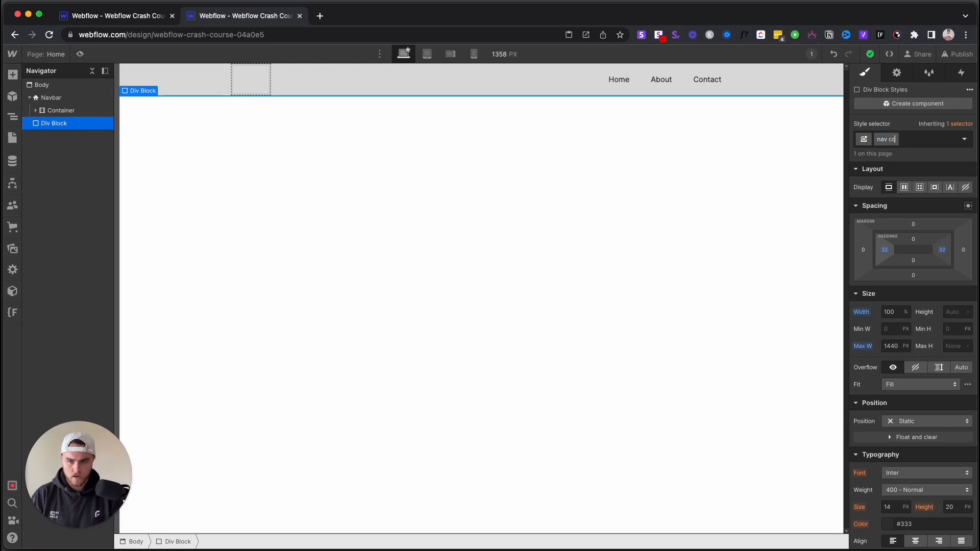
pyautogui.press('Return')
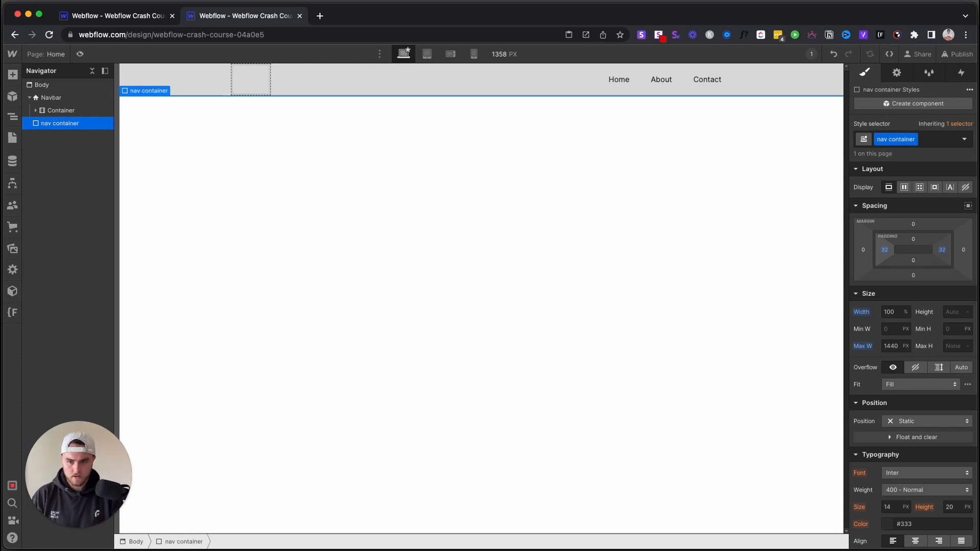
# - Set the nav container's display to grid with two columns and a single row
pyautogui.click(920, 188)
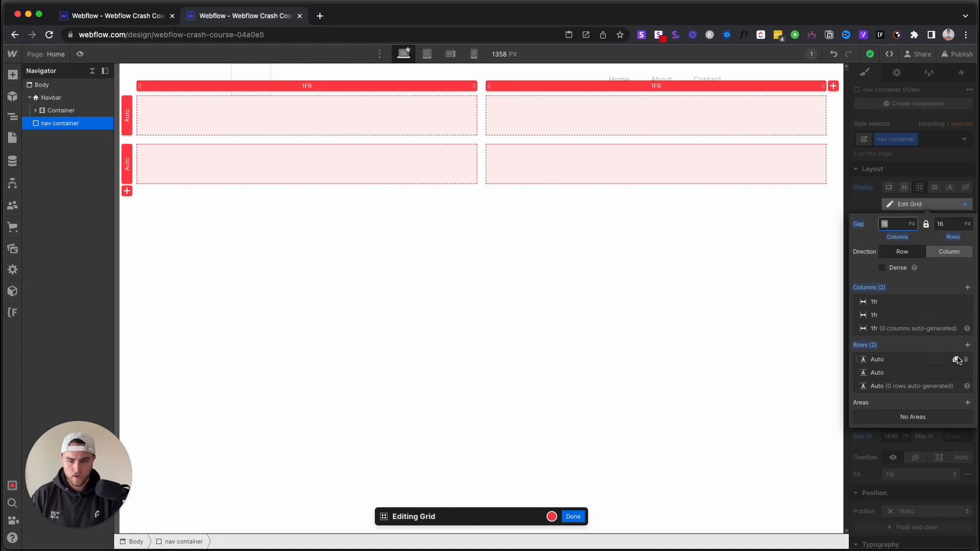
pyautogui.click(966, 359)
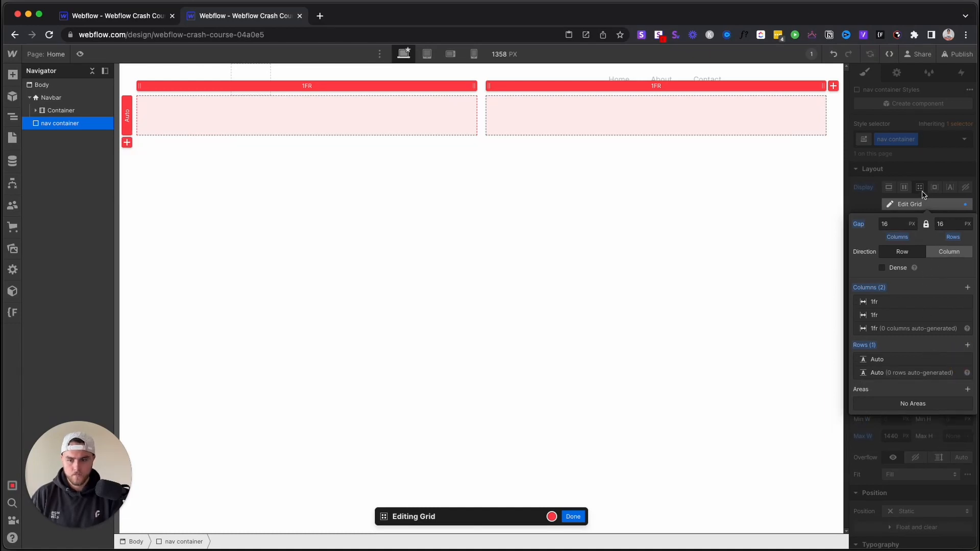
pyautogui.click(919, 189)
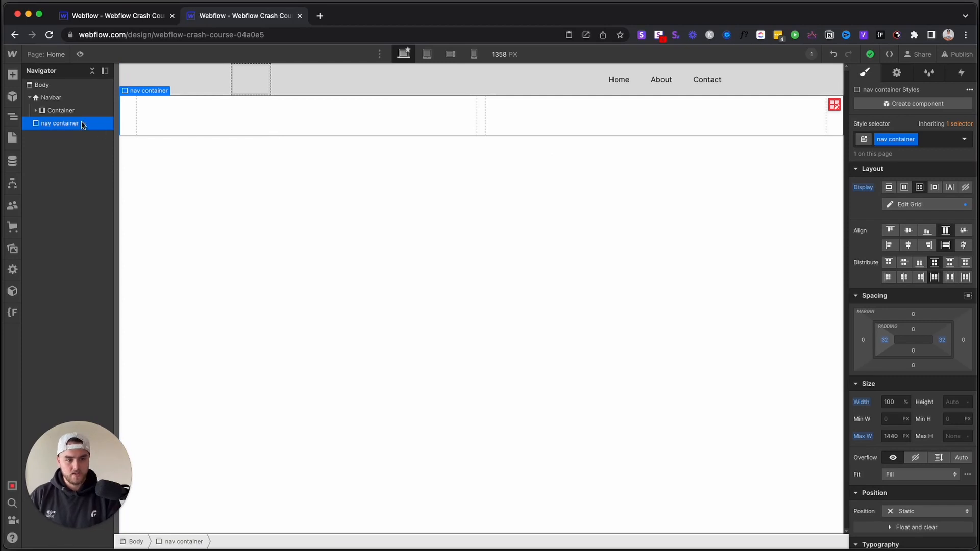
# - Add a div block inside the nav container and duplicate it so each of the two grid columns holds one
pyautogui.click(35, 110)
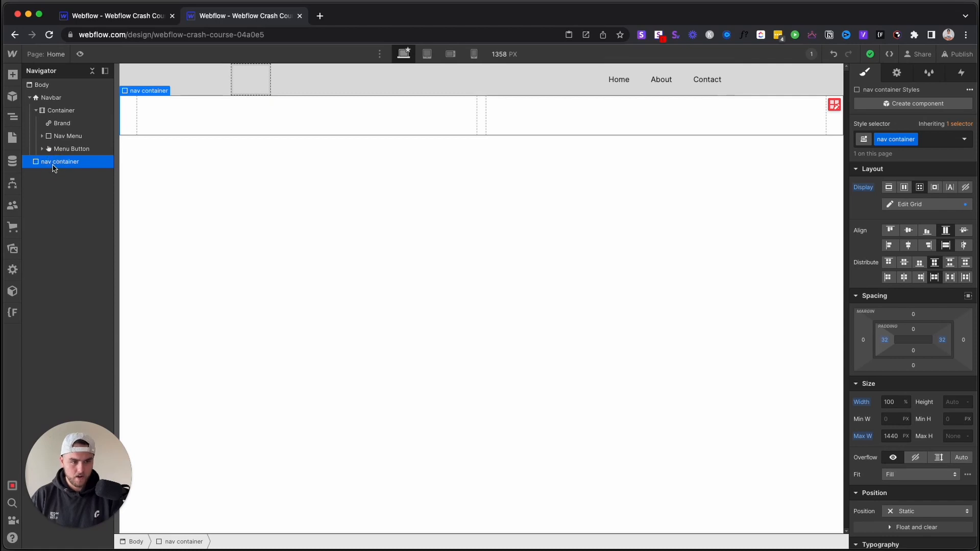
pyautogui.press('super+e')
pyautogui.write('div')
pyautogui.press('Return')
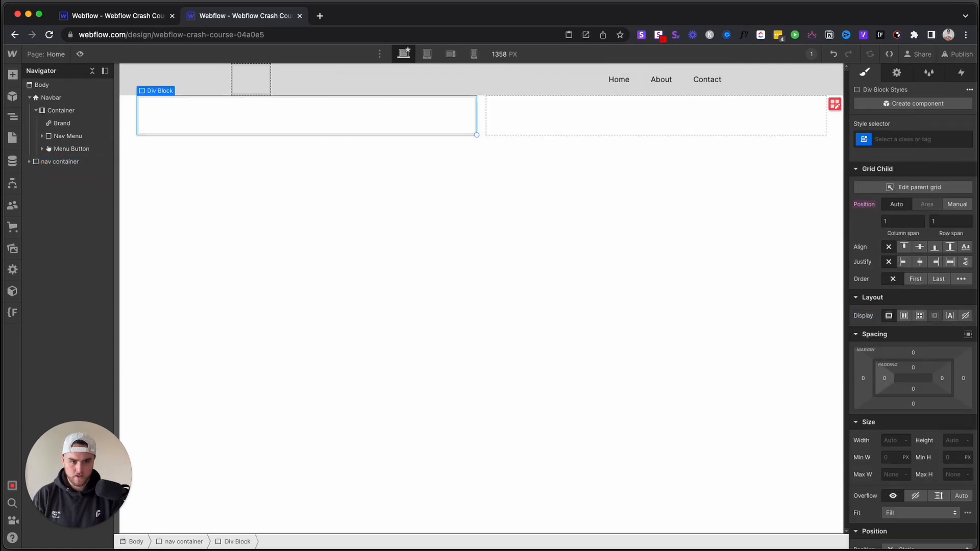
pyautogui.click(29, 162)
pyautogui.click(35, 172)
pyautogui.press('super+c')
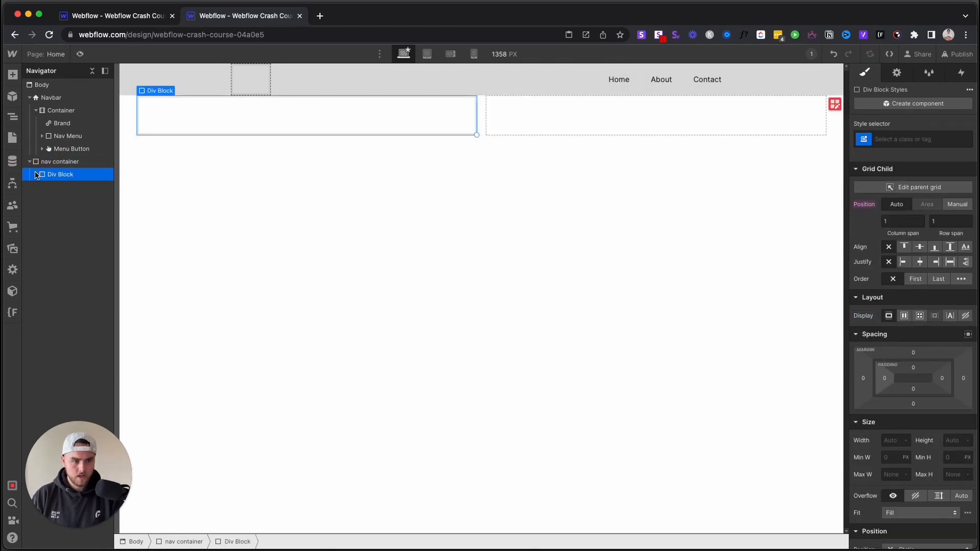
pyautogui.press('super+v')
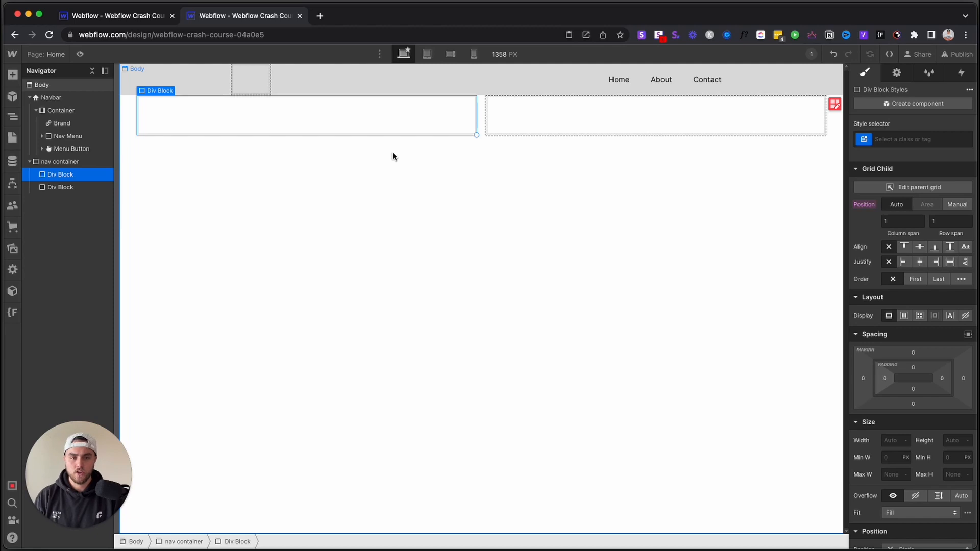
pyautogui.click(586, 117)
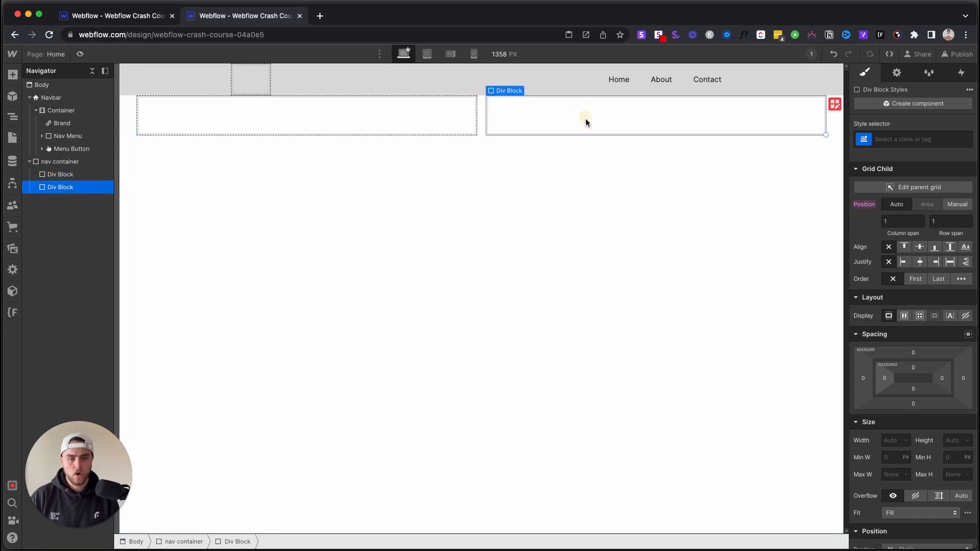
pyautogui.click(553, 112)
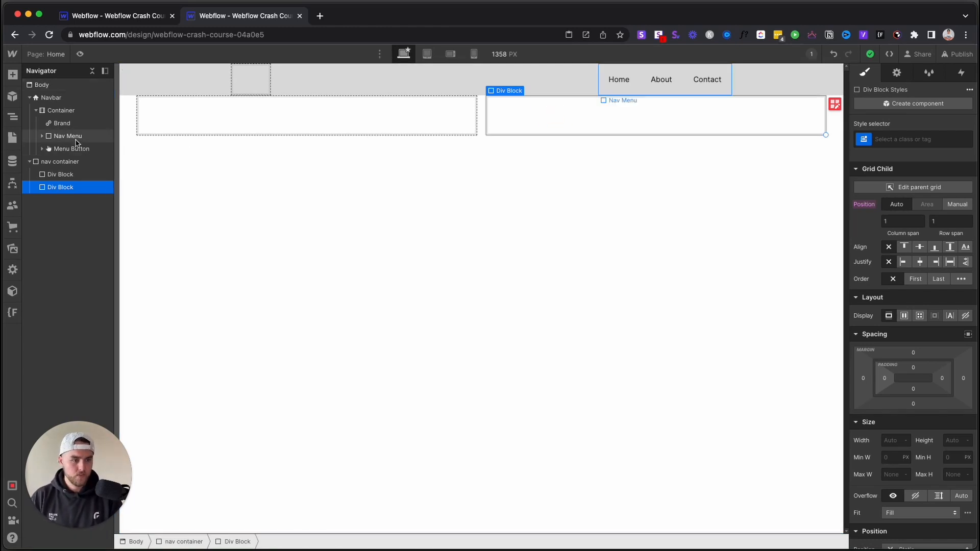
# - Move the Brand link into the first div block and nest the nav container inside the Navbar above the Container
pyautogui.moveTo(70, 124); pyautogui.dragTo(72, 211)
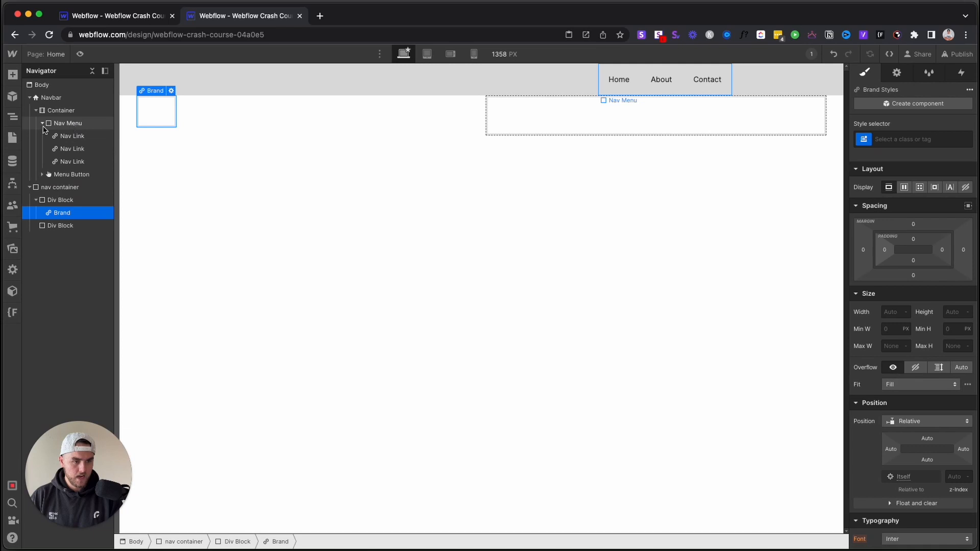
pyautogui.click(43, 123)
pyautogui.moveTo(67, 128); pyautogui.dragTo(77, 177)
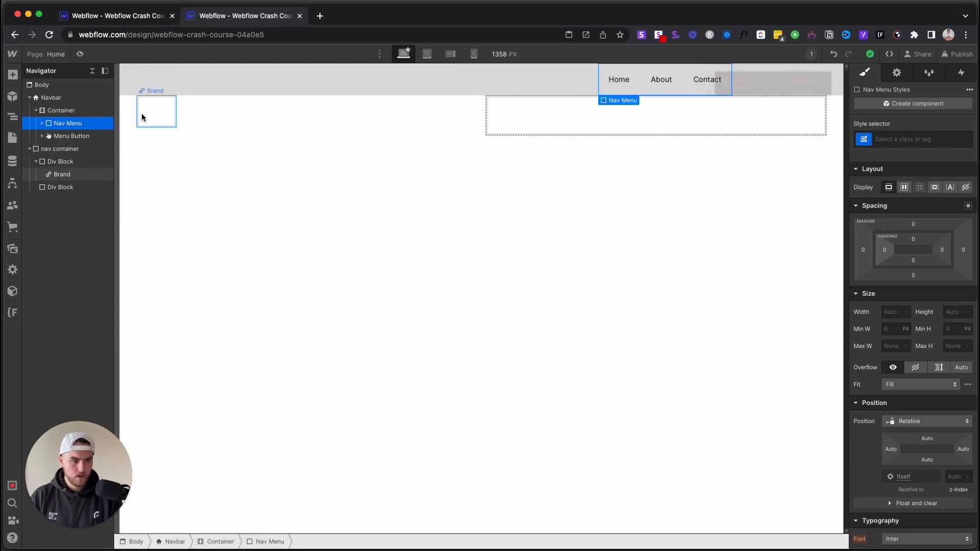
pyautogui.moveTo(59, 154); pyautogui.dragTo(59, 108)
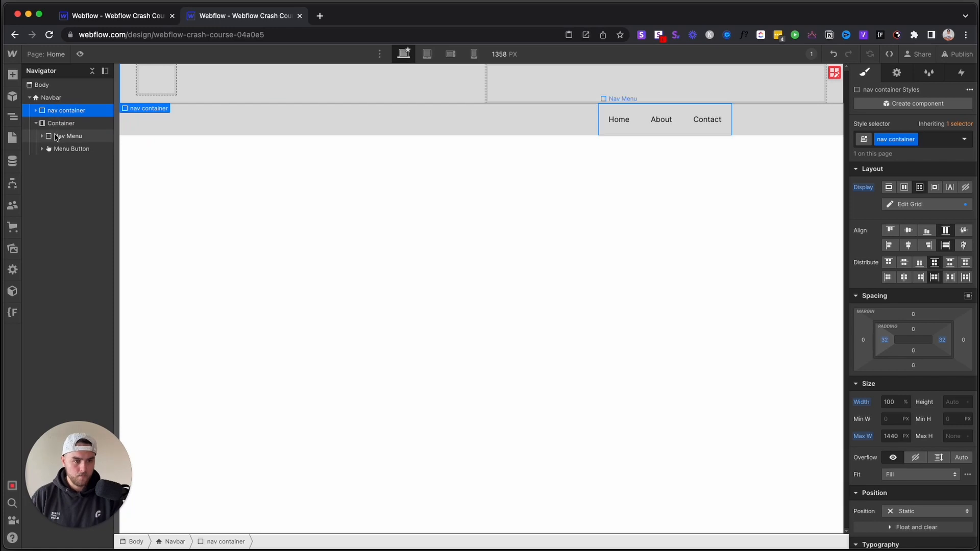
# - Move the Nav Menu and Menu Button into the second div block and delete the emptied Container
pyautogui.moveTo(63, 135); pyautogui.dragTo(77, 175)
pyautogui.click(72, 185)
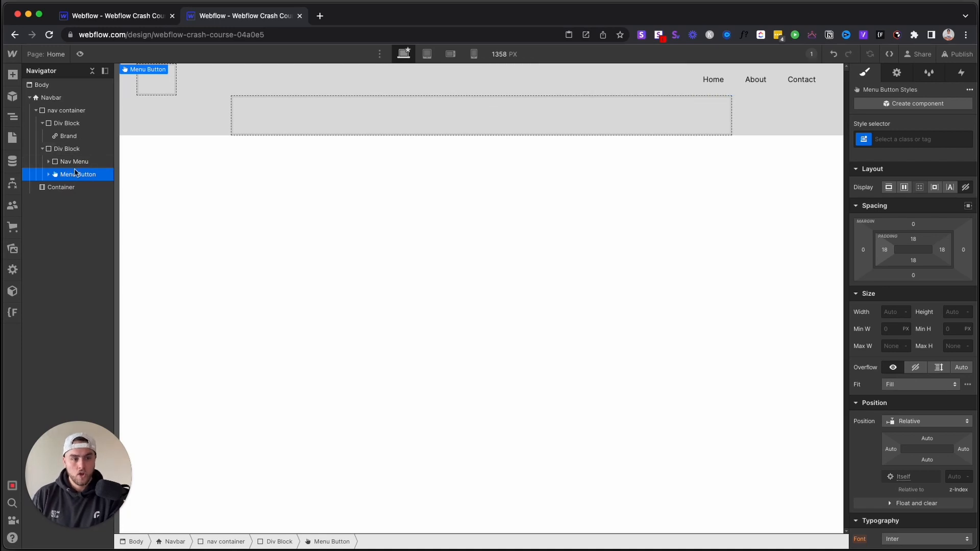
pyautogui.click(78, 186)
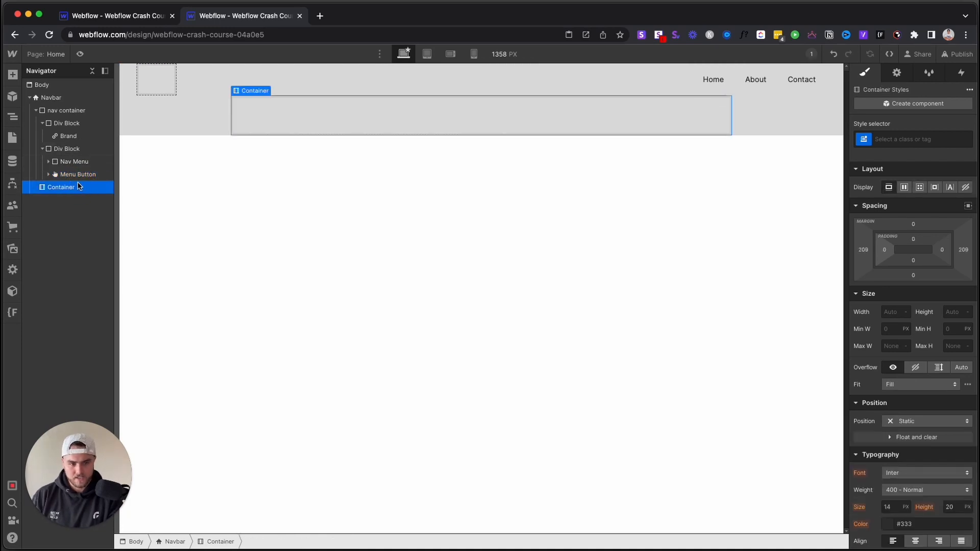
pyautogui.press('Delete')
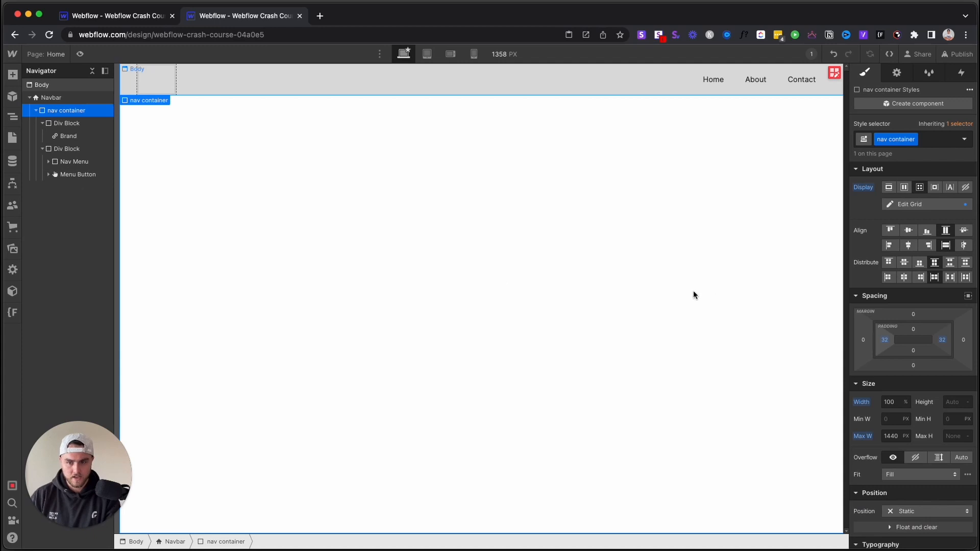
# - Insert an image inside the Brand link and choose the black logo asset for it
pyautogui.click(171, 79)
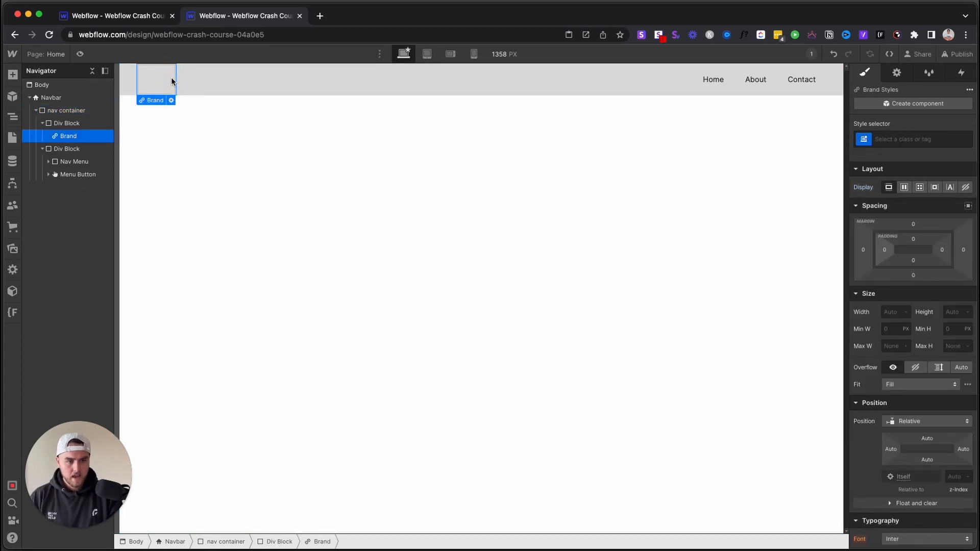
pyautogui.press('super+k')
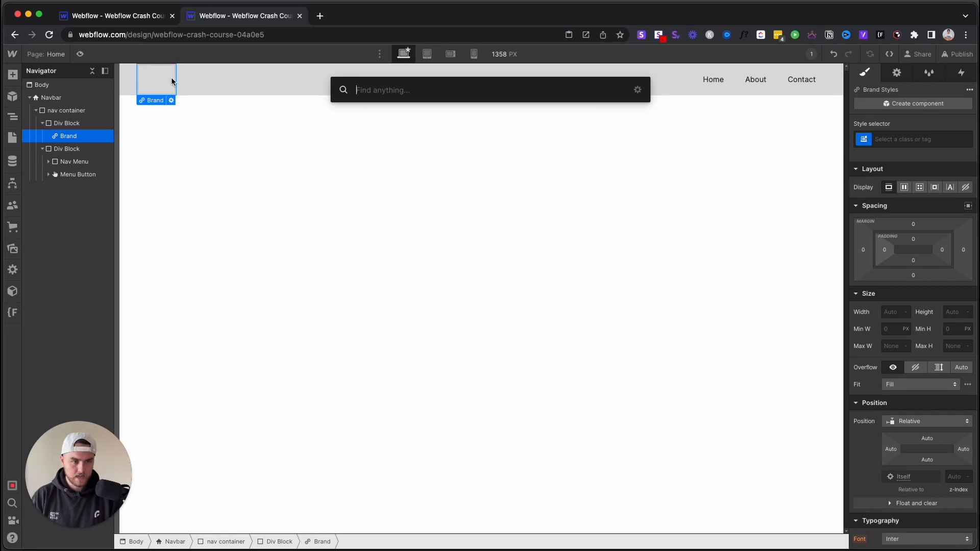
pyautogui.write('im')
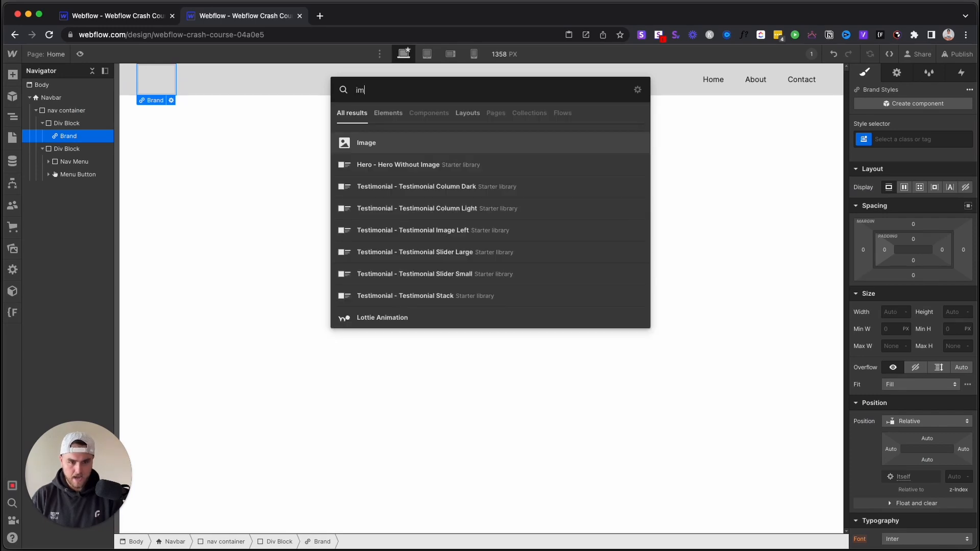
pyautogui.press('Return')
pyautogui.click(209, 171)
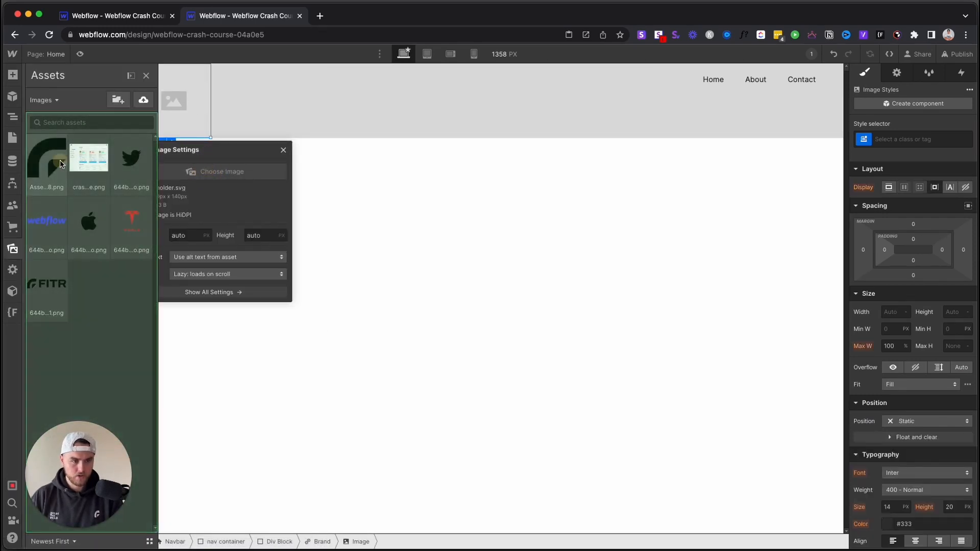
pyautogui.click(46, 163)
pyautogui.click(355, 204)
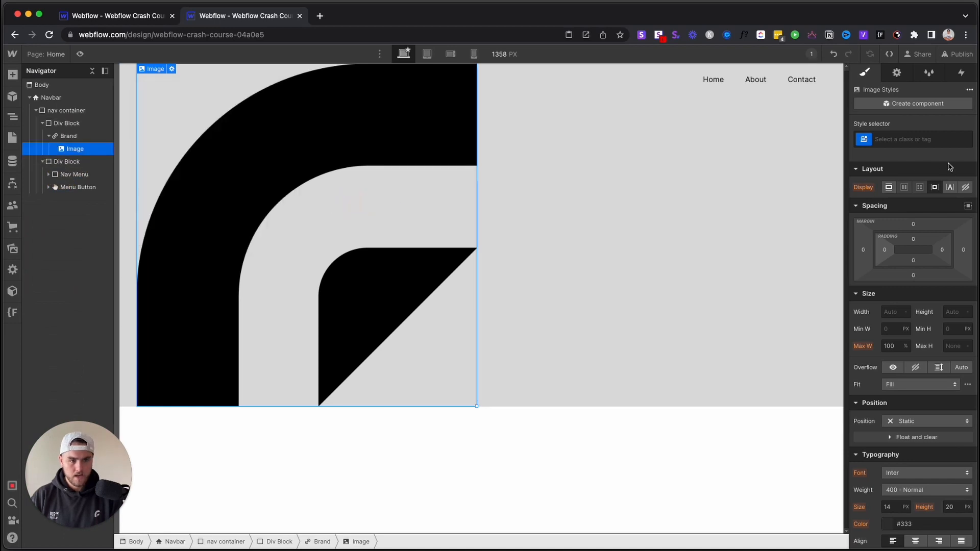
# - Give the image the class "logo" and set its width to 30 px
pyautogui.click(922, 137)
pyautogui.write('logo')
pyautogui.press('Return')
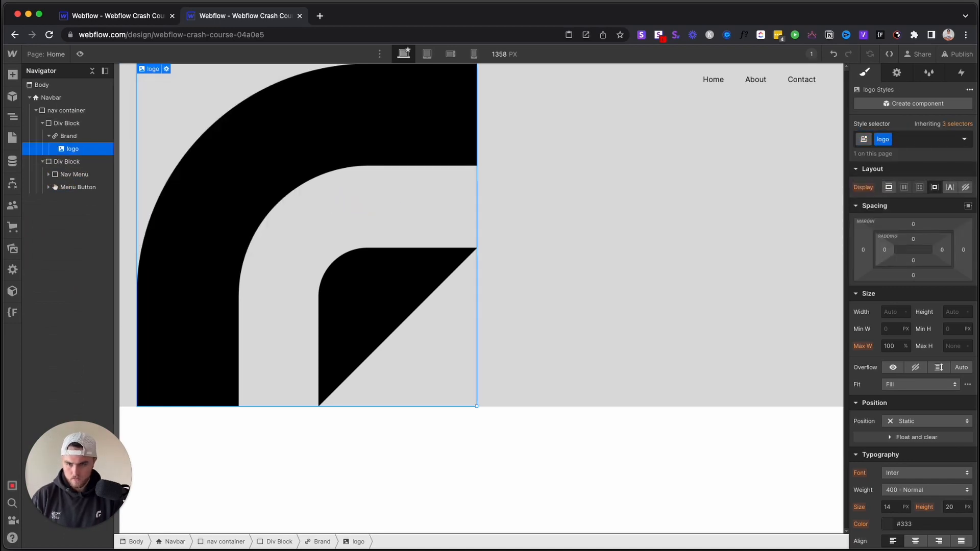
pyautogui.click(896, 313)
pyautogui.write('30')
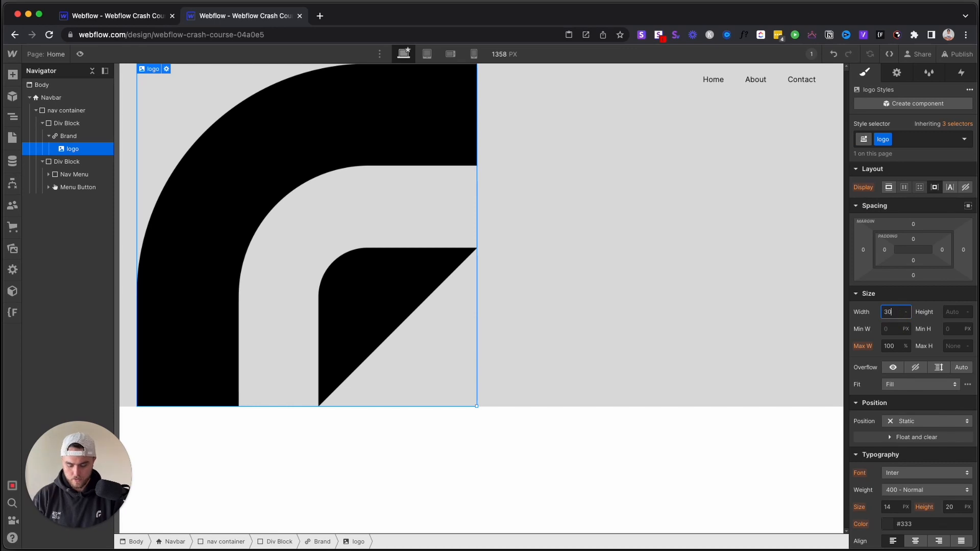
pyautogui.press('Return')
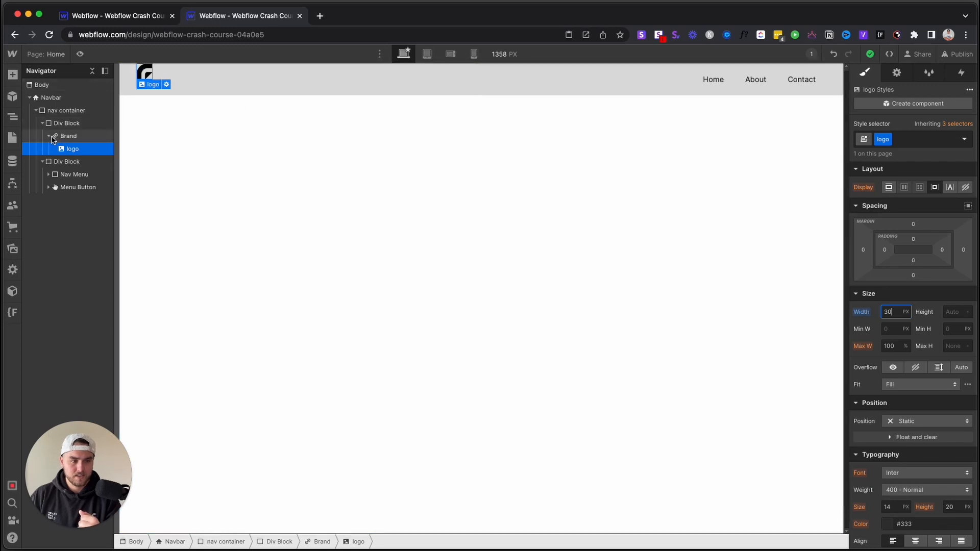
# - Align the nav container's grid items vertically to the center
pyautogui.click(42, 123)
pyautogui.click(43, 136)
pyautogui.click(55, 113)
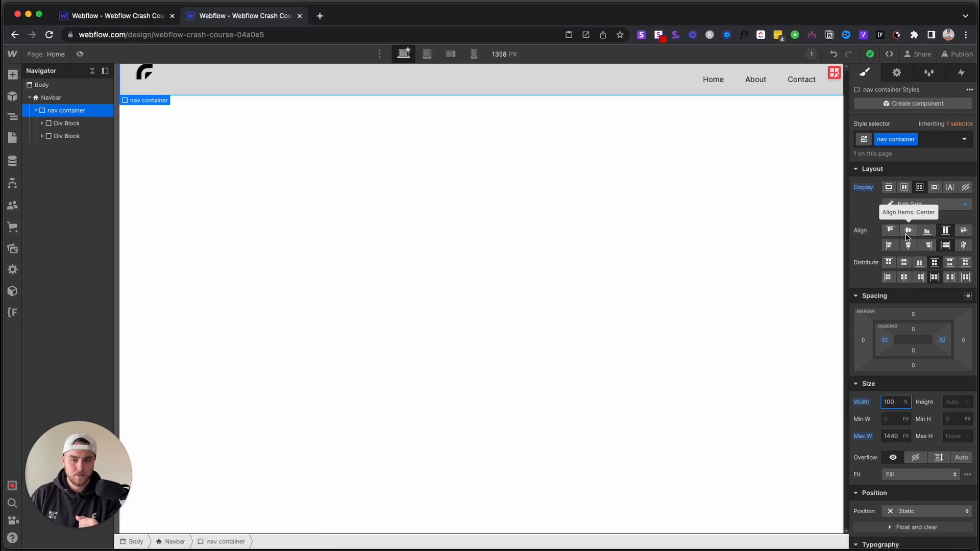
pyautogui.click(907, 234)
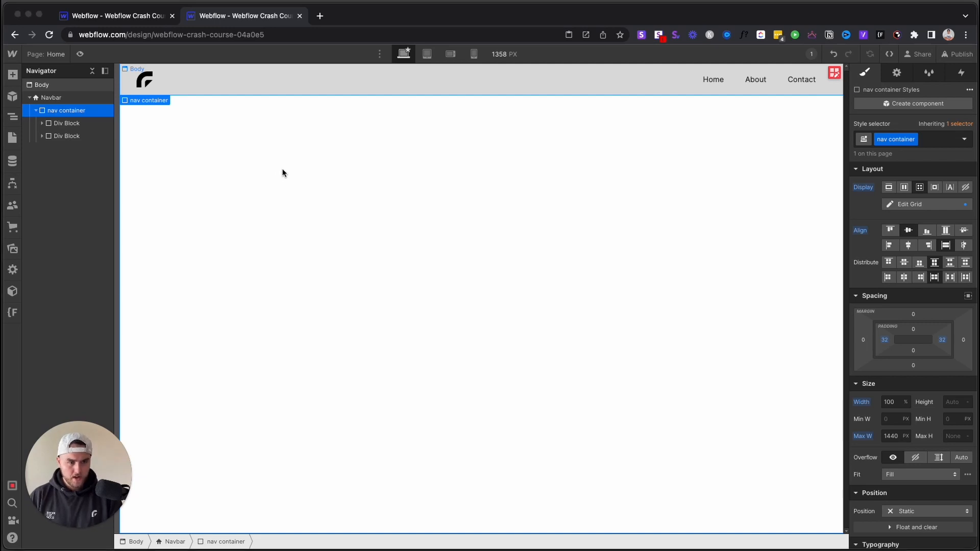
# - Check the header's links and button in Figma, switch back to Webflow and add a button at the end of the Nav Menu
pyautogui.press('super+Tab')
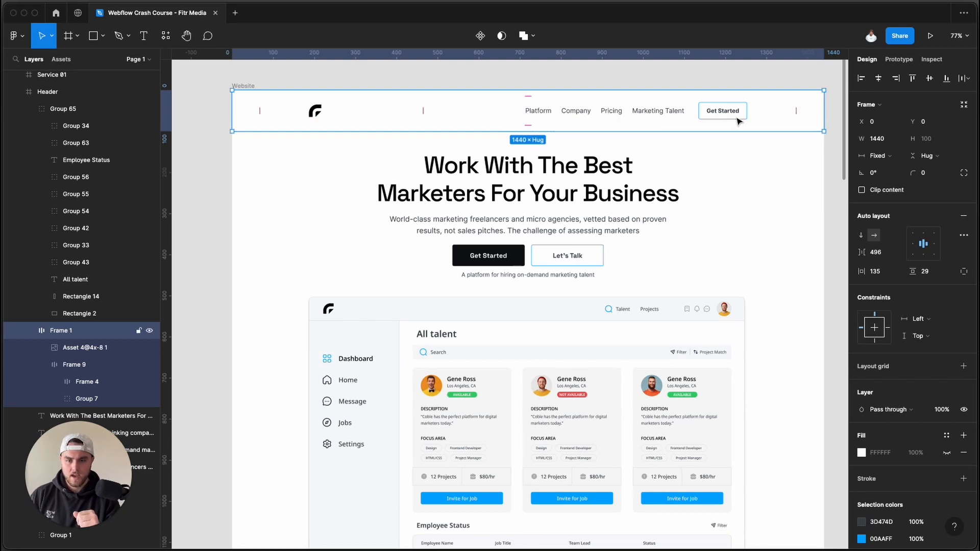
pyautogui.press('super+Tab')
pyautogui.click(728, 85)
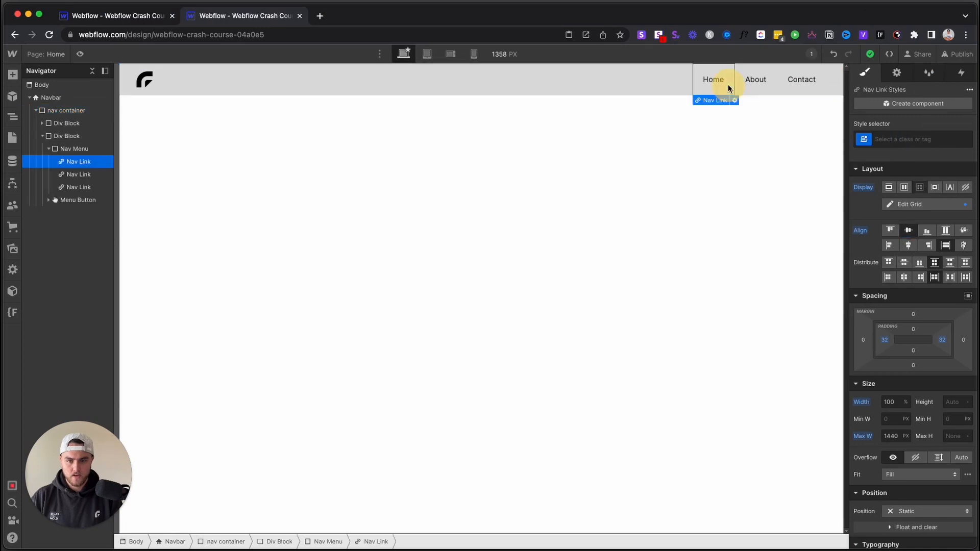
pyautogui.click(83, 150)
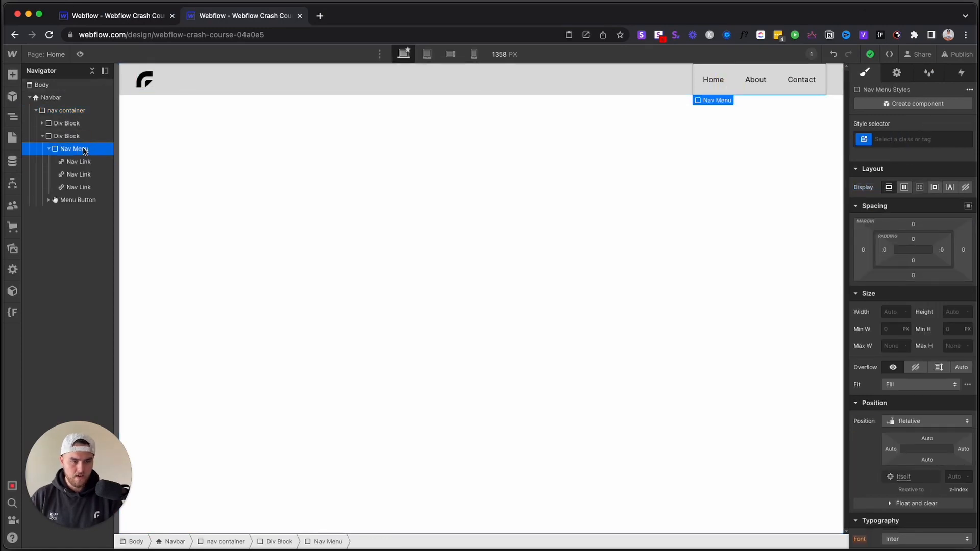
pyautogui.press('super+e')
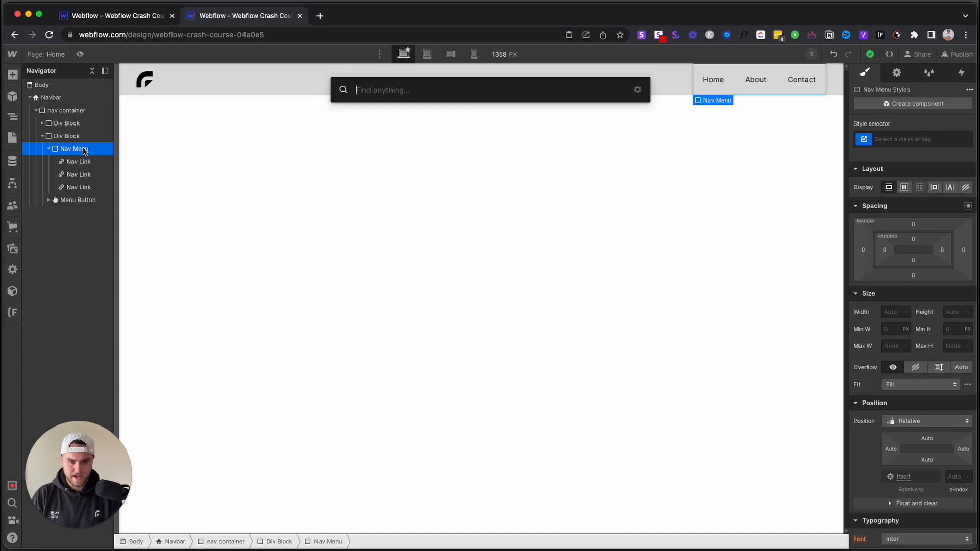
pyautogui.write('butt')
pyautogui.press('Return')
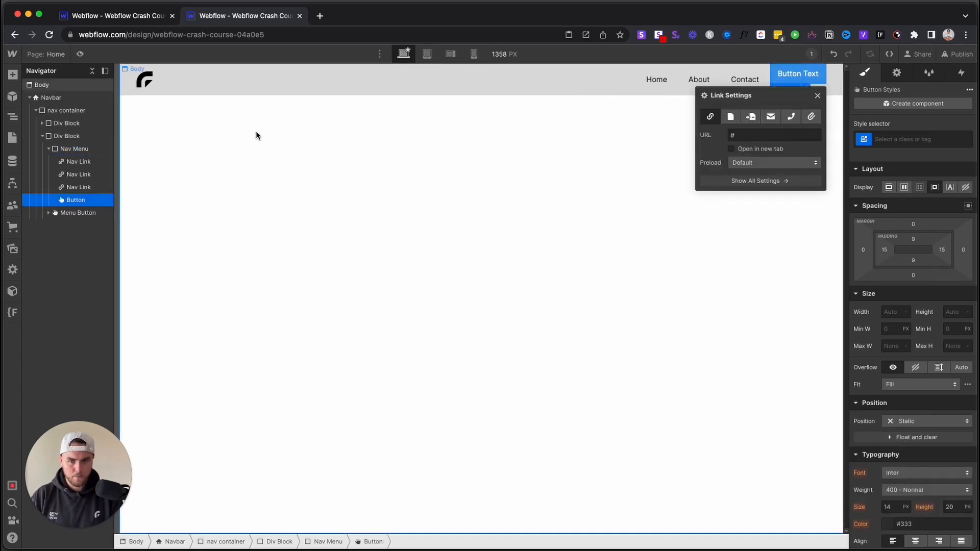
pyautogui.click(820, 95)
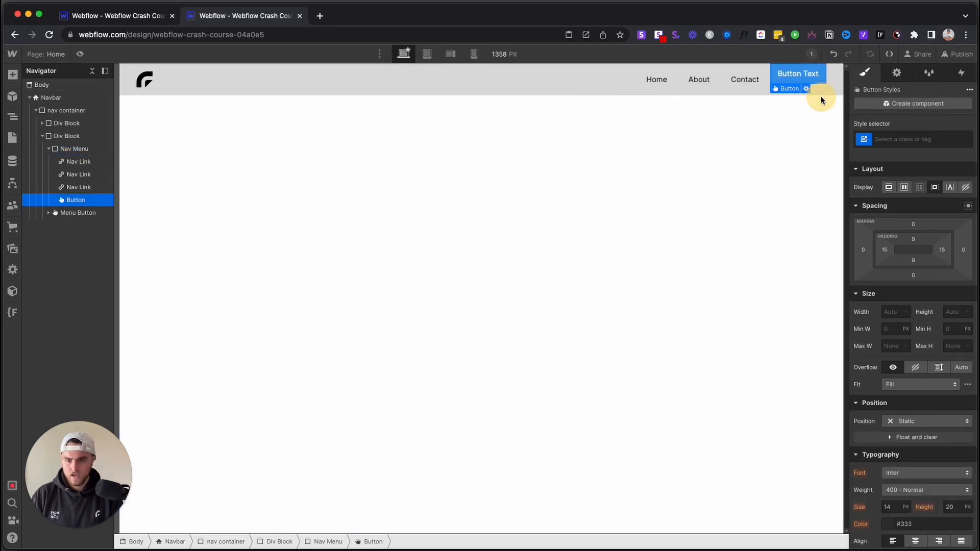
# - Apply the existing "button second" class to the new button and change its text to "Get Started"
pyautogui.press('super+Return')
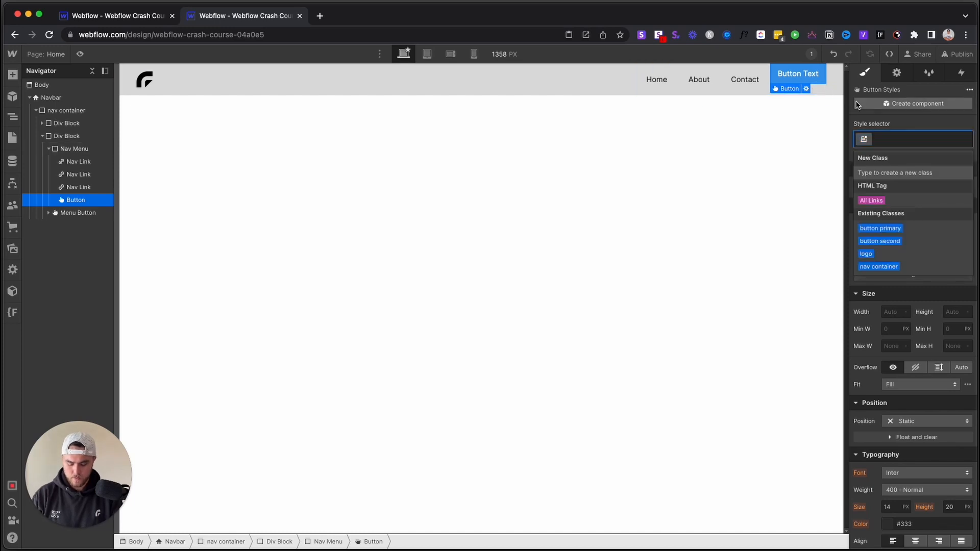
pyautogui.write('button')
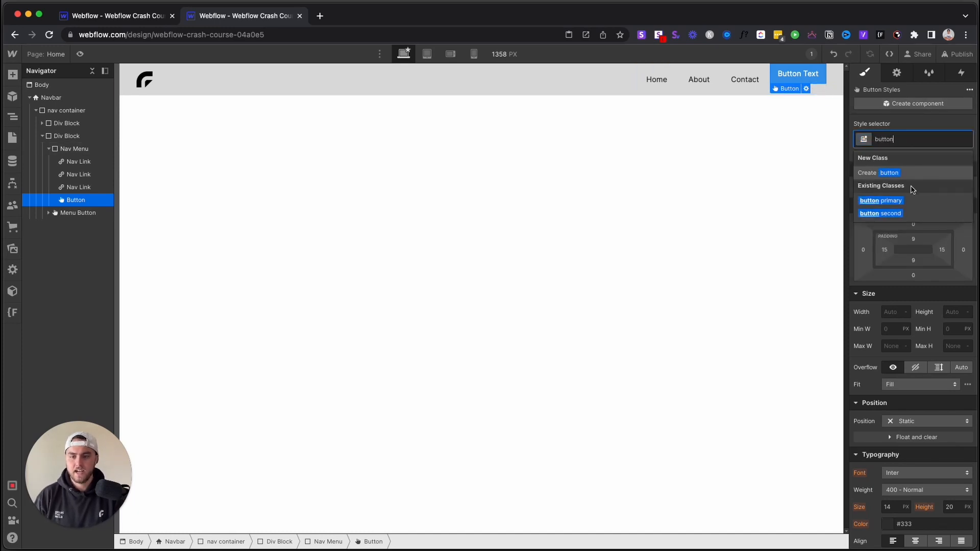
pyautogui.click(906, 214)
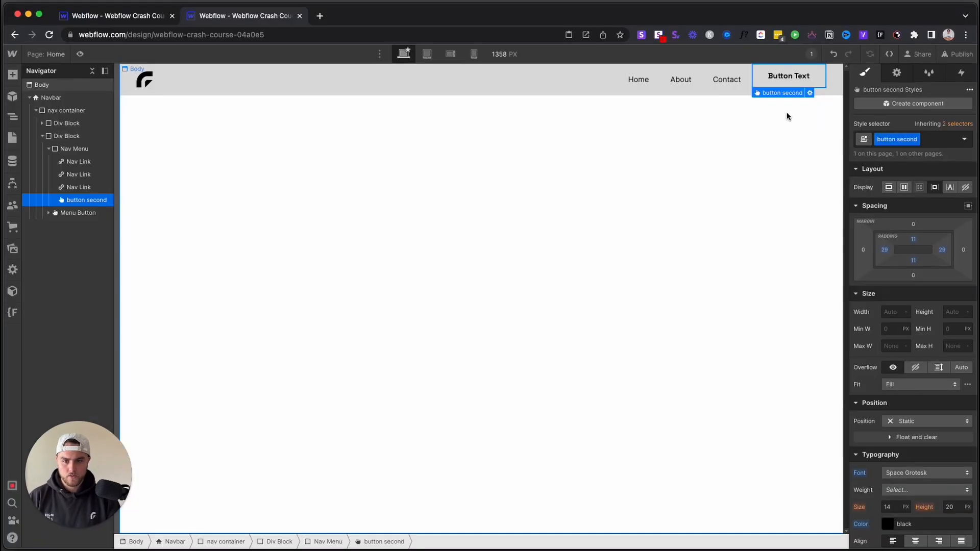
pyautogui.doubleClick(796, 77)
pyautogui.hotkey('ctrl', 'a')
pyautogui.write('Get Started')
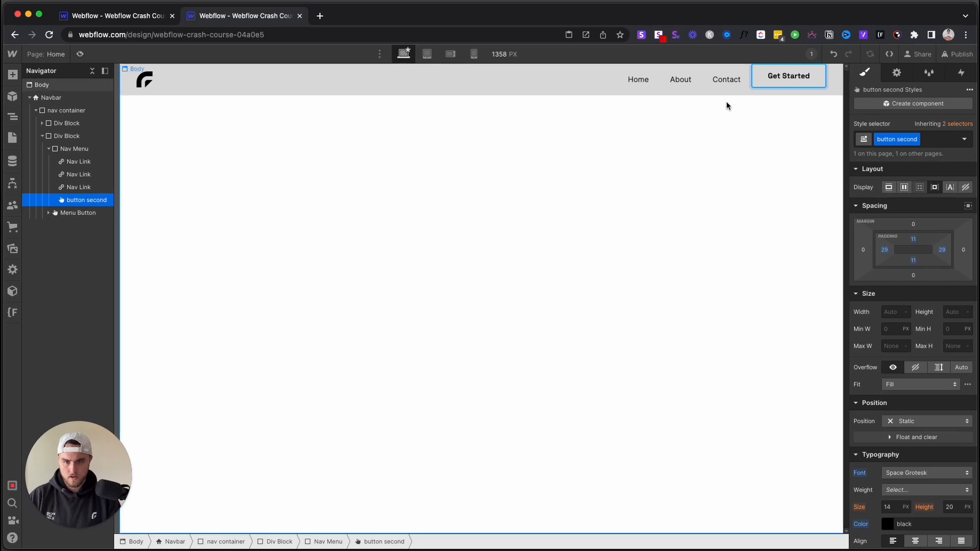
# - Duplicate the Contact nav link so the Nav Menu holds four links before the Get Started button
pyautogui.press('Escape')
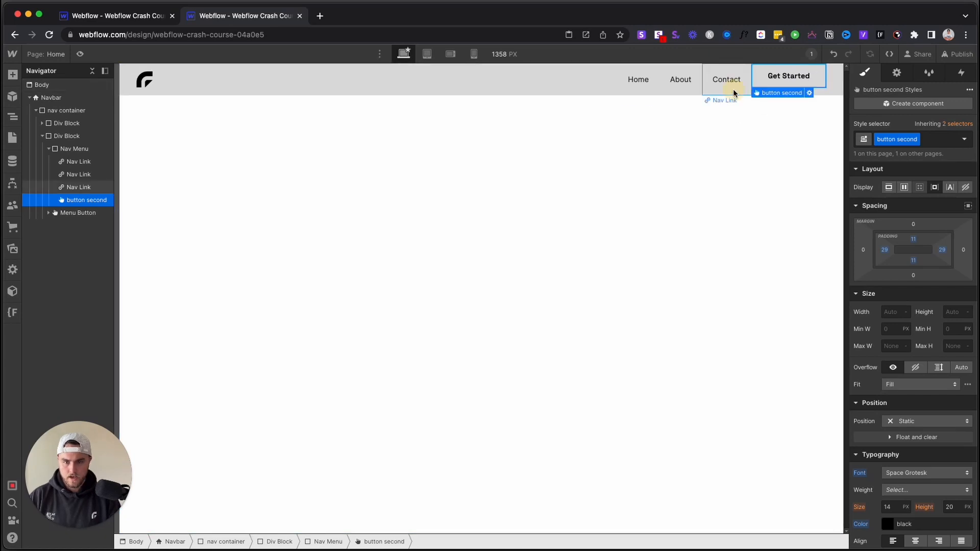
pyautogui.click(733, 89)
pyautogui.press('super+Return')
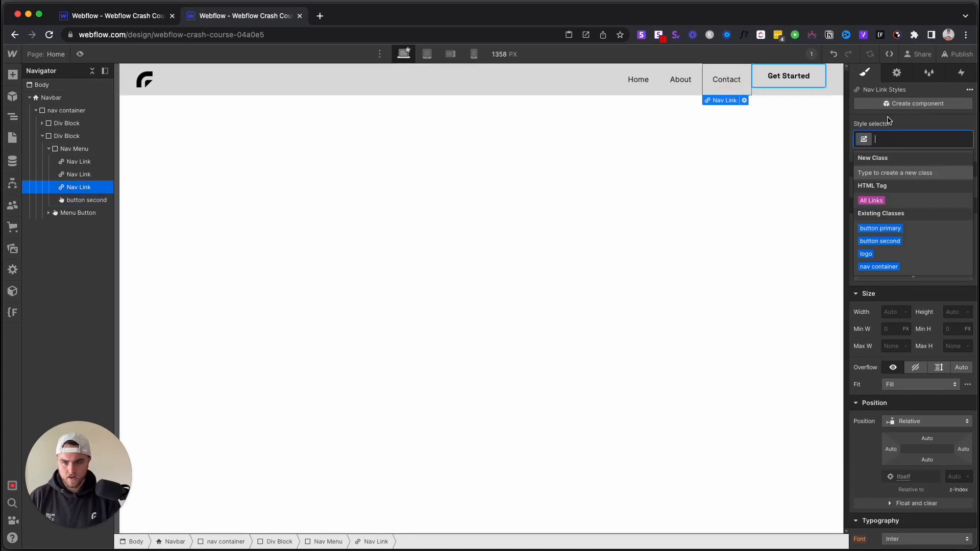
pyautogui.click(890, 120)
pyautogui.press('super+Return')
pyautogui.click(727, 87)
pyautogui.rightClick(728, 97)
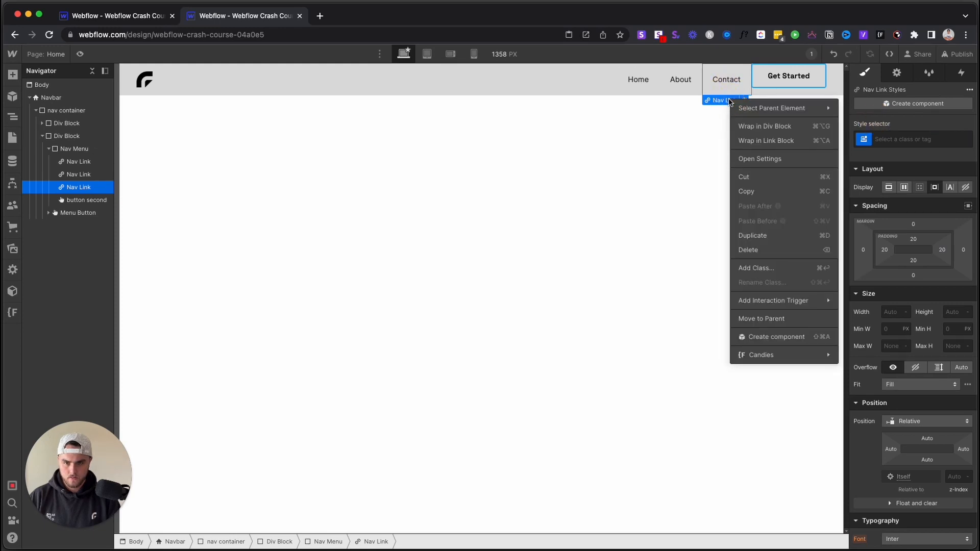
pyautogui.click(753, 236)
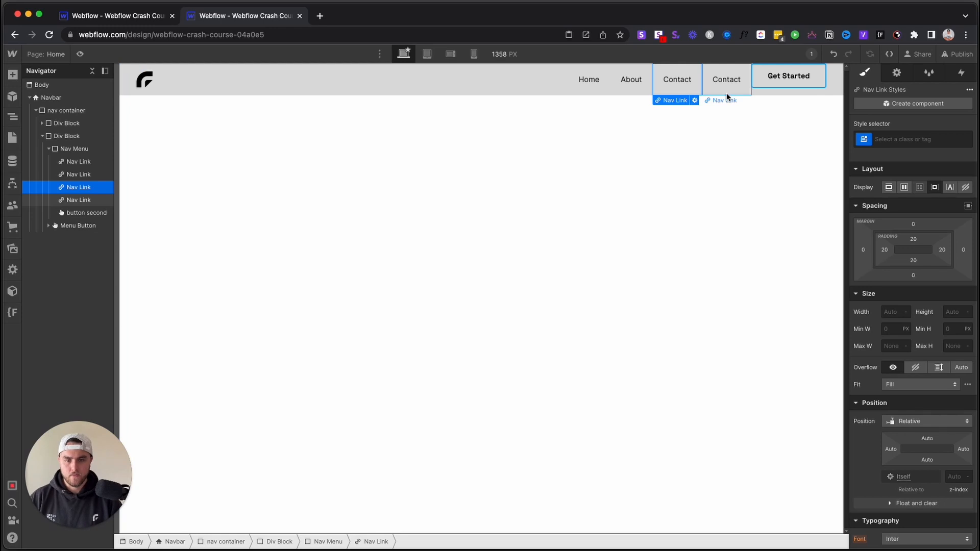
# - Rename the four nav links Platform, Company, Pricing and Marketing Talent to match the Figma header
pyautogui.press('super+Tab')
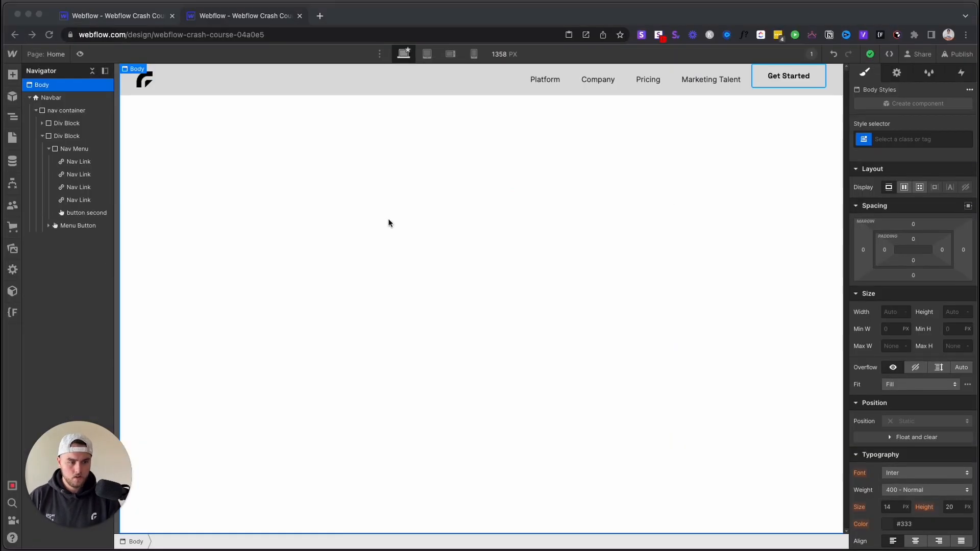
pyautogui.click(550, 79)
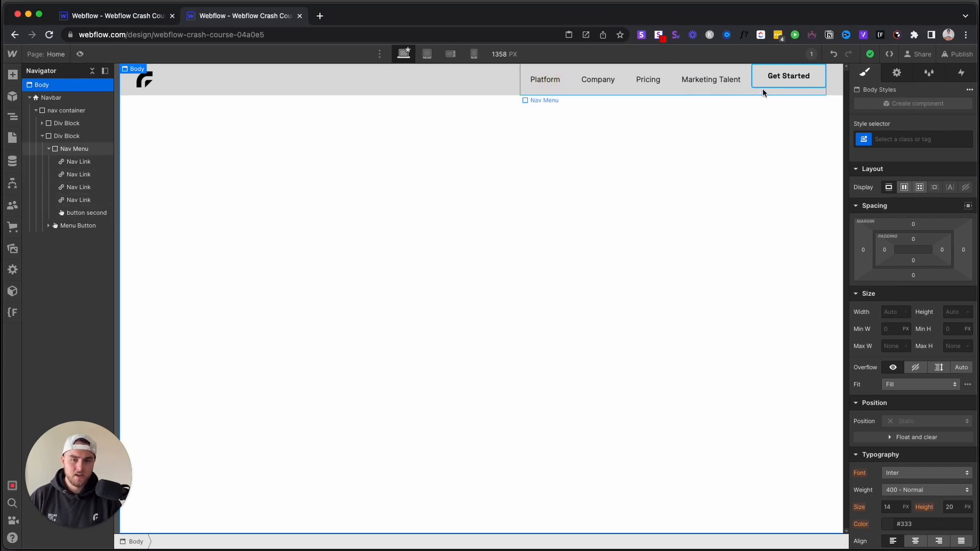
pyautogui.click(709, 81)
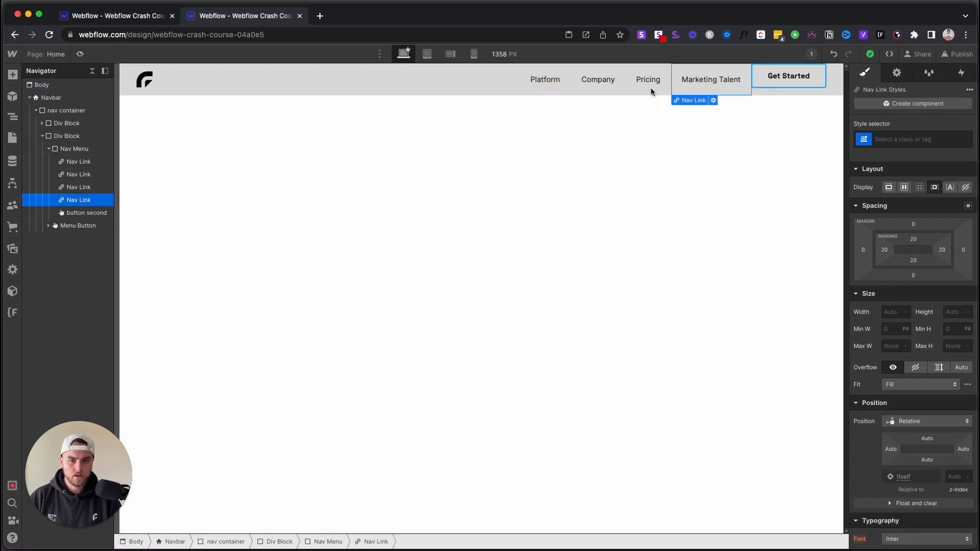
# - Give the Nav Menu the class "nav menu" and make it a horizontal flex layout with items aligned to the center
pyautogui.click(75, 148)
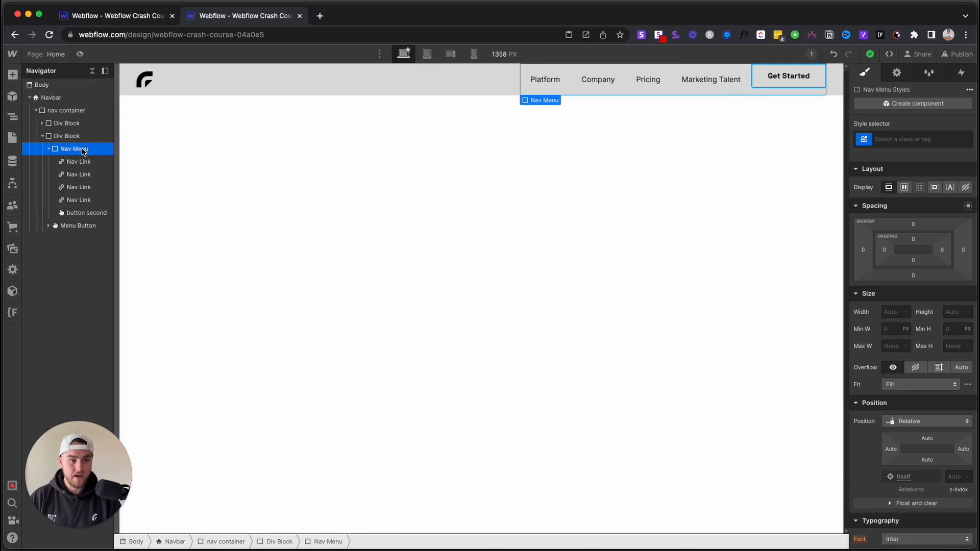
pyautogui.click(912, 138)
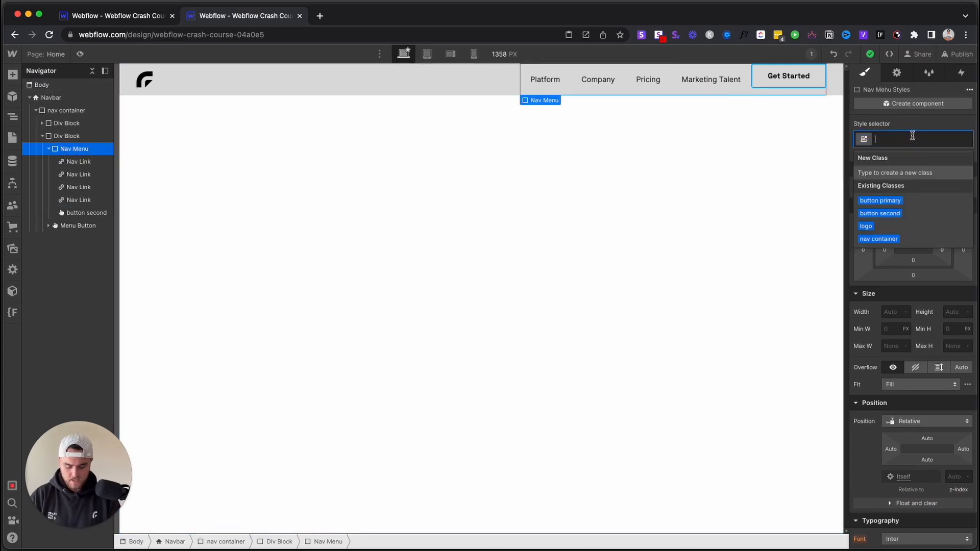
pyautogui.write('nav menu')
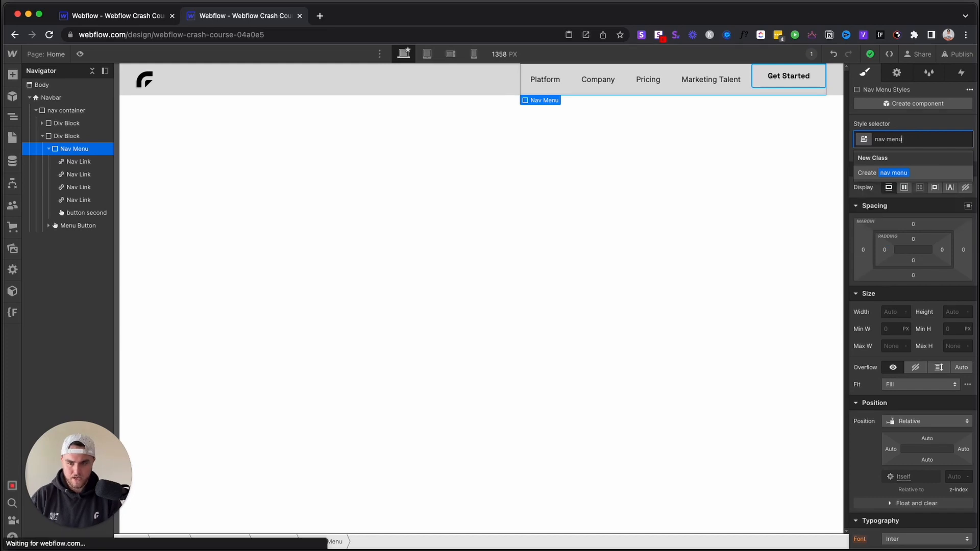
pyautogui.press('Return')
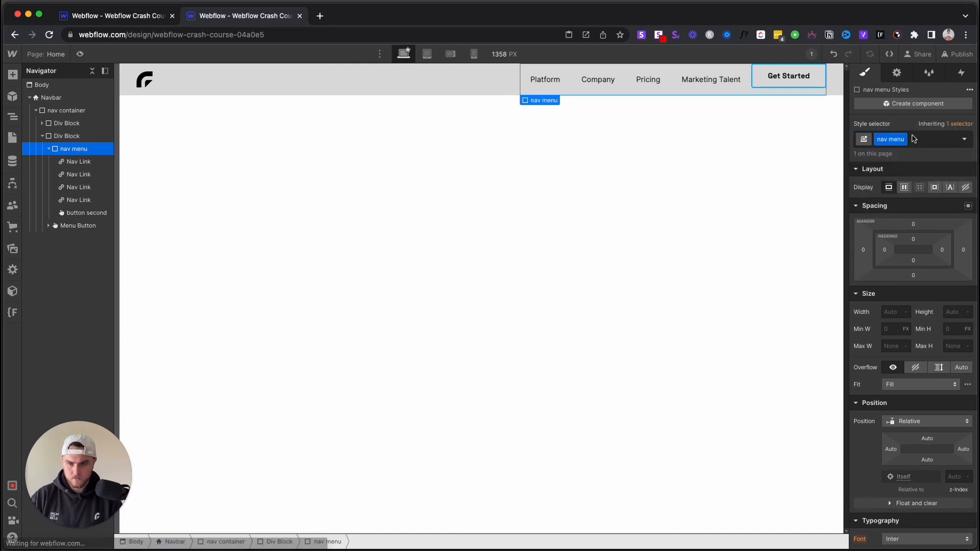
pyautogui.click(905, 192)
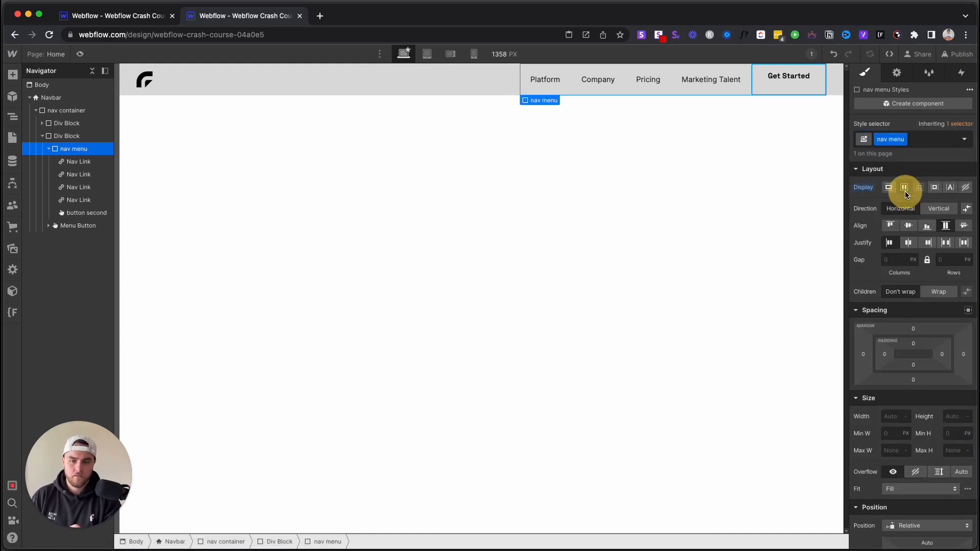
pyautogui.click(909, 226)
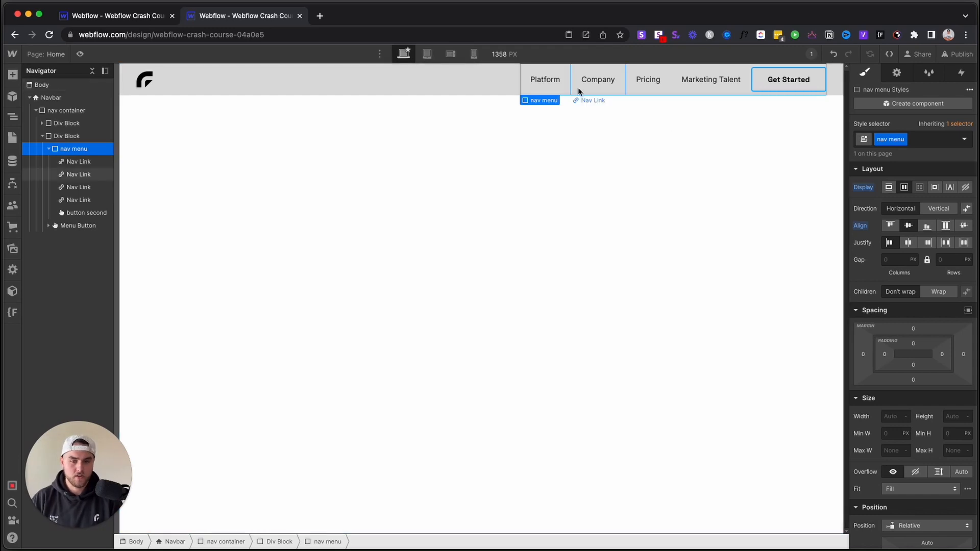
# - Try adding a right margin to the Platform nav link, and undo the change
pyautogui.click(549, 88)
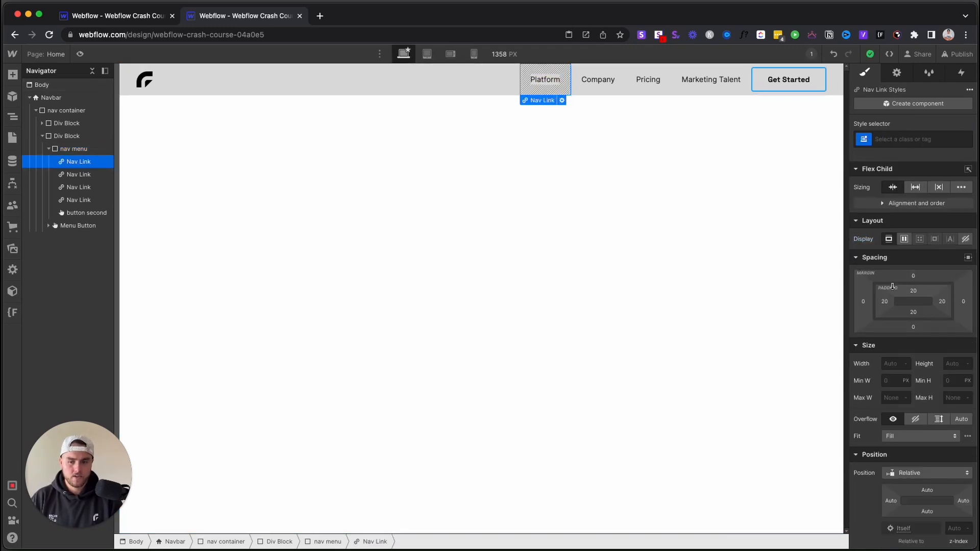
pyautogui.moveTo(963, 302); pyautogui.dragTo(978, 298)
pyautogui.click(609, 88)
pyautogui.press('super+z')
pyautogui.press('super+z')
pyautogui.press('super+z')
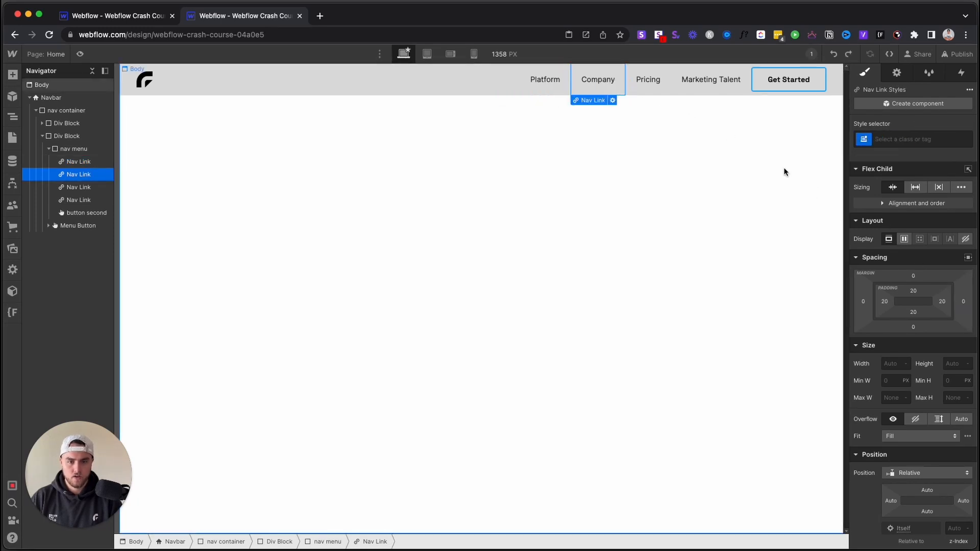
# - Try a column gap on the nav menu and clear the gap value
pyautogui.click(745, 94)
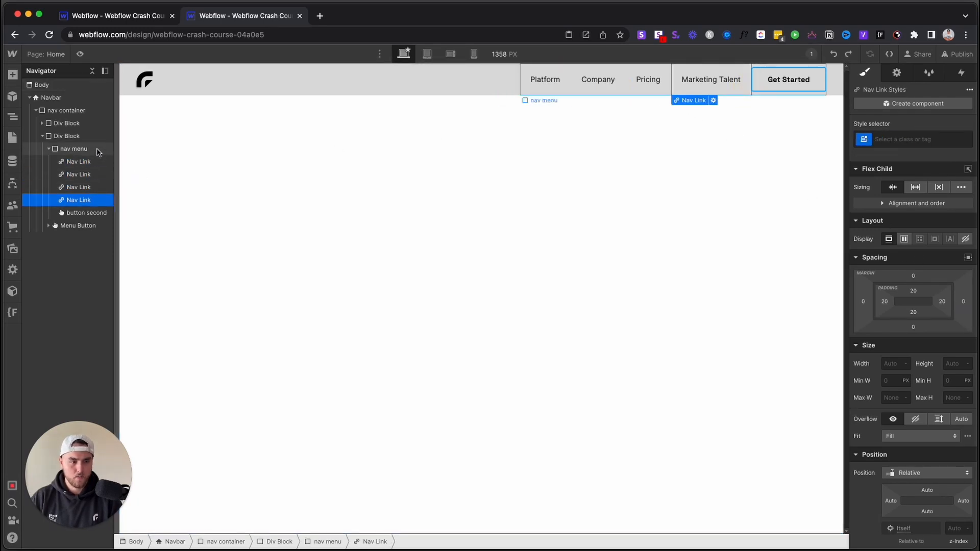
pyautogui.click(73, 148)
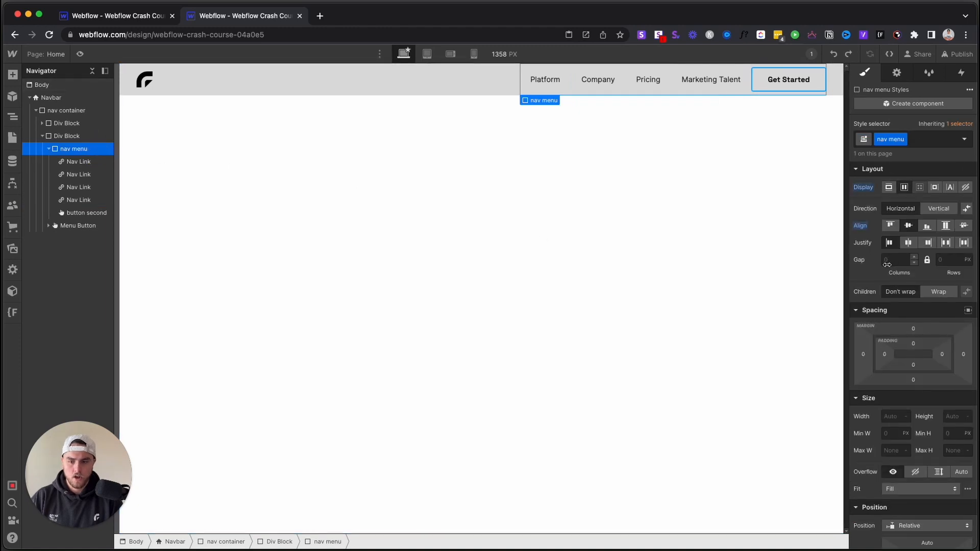
pyautogui.moveTo(888, 261); pyautogui.dragTo(889, 262)
pyautogui.press('BackSpace')
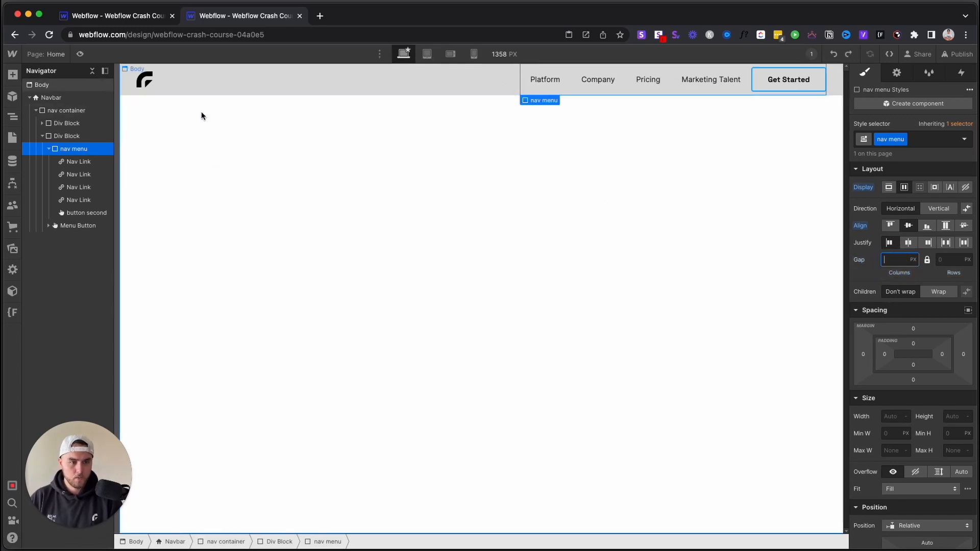
# - Give the Navbar element the new class "nav"
pyautogui.click(51, 97)
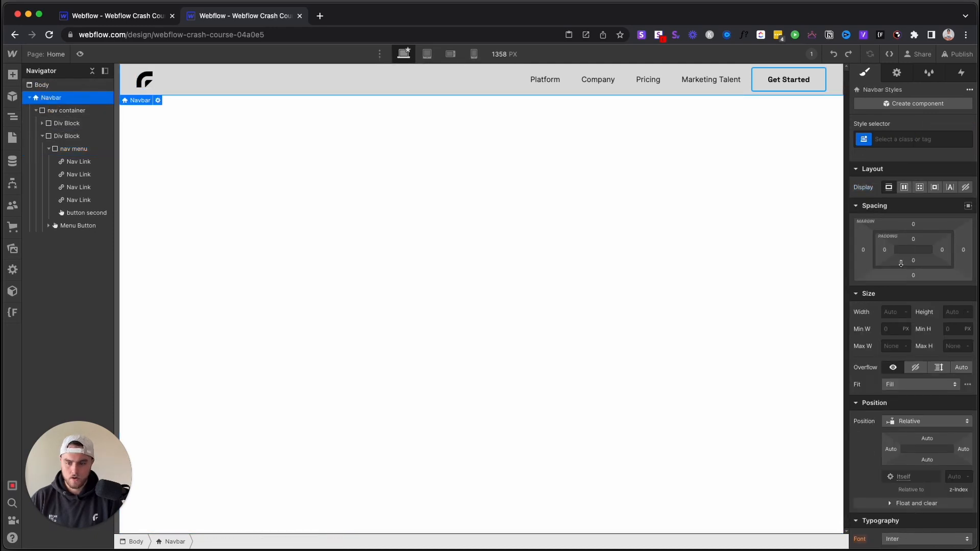
pyautogui.click(910, 139)
pyautogui.write('nav')
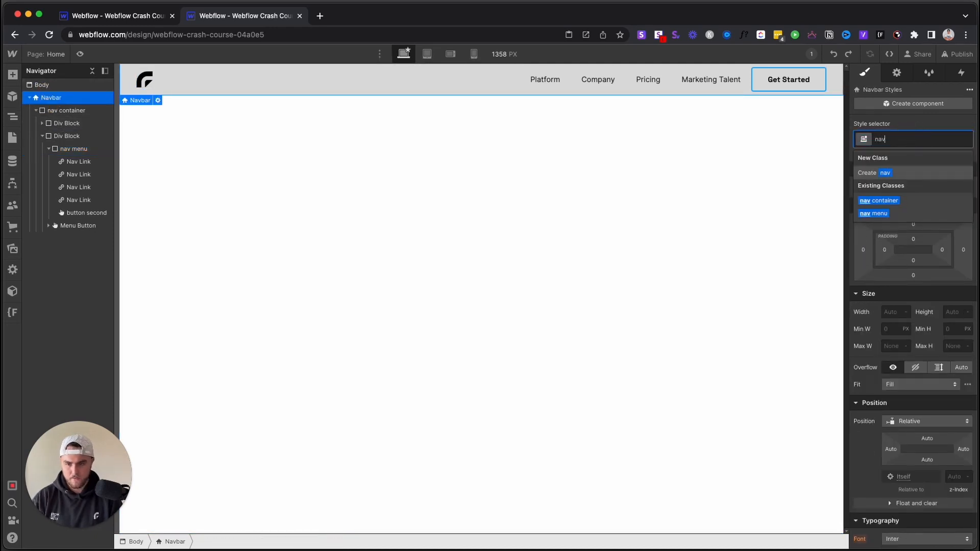
pyautogui.press('Return')
# - Set the nav's background color to white and its top and bottom padding to 15 px
pyautogui.scroll(-6, 914, 255)
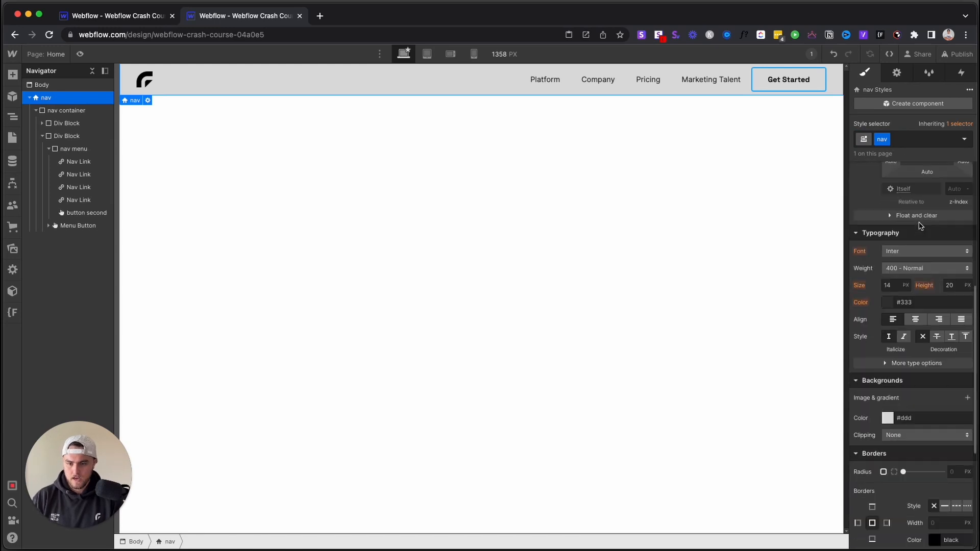
pyautogui.click(888, 418)
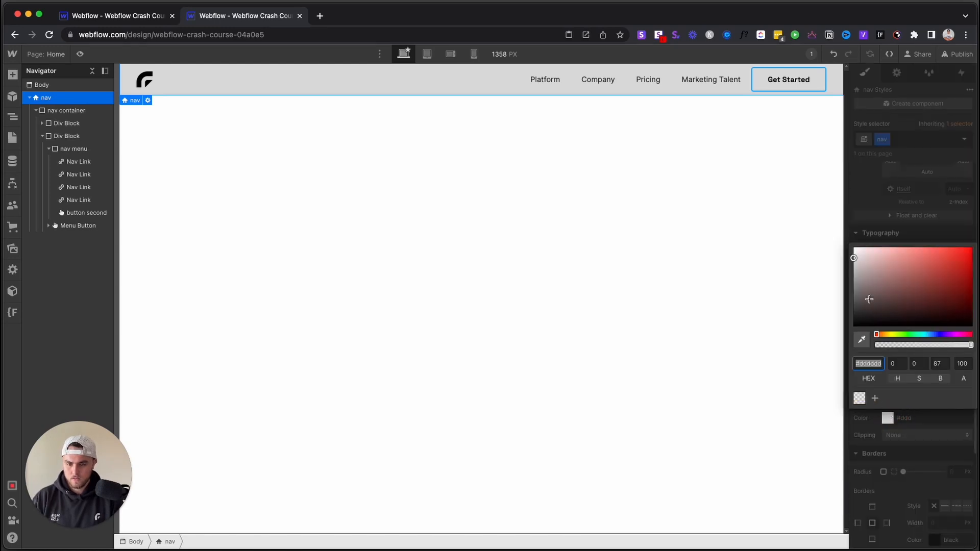
pyautogui.moveTo(862, 280); pyautogui.dragTo(833, 215)
pyautogui.click(899, 206)
pyautogui.scroll(6, 908, 219)
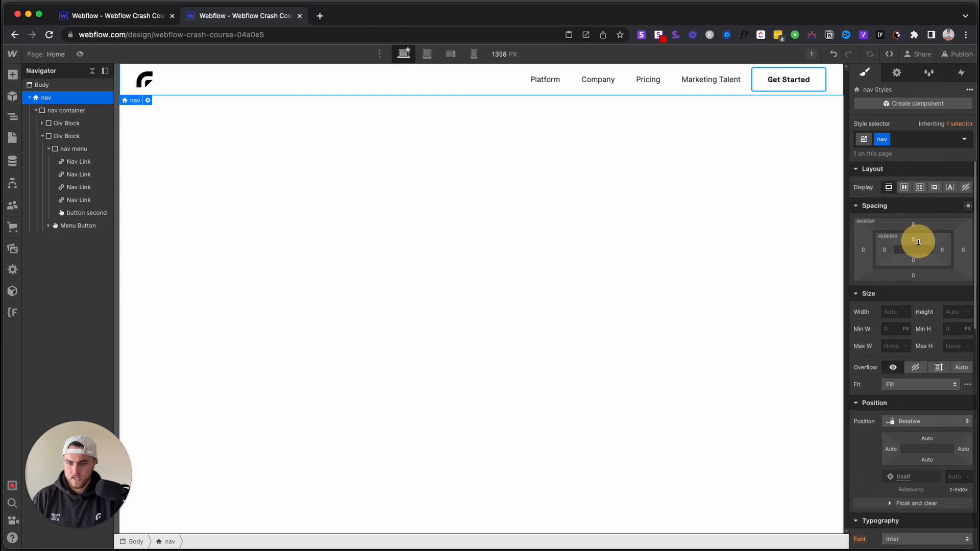
pyautogui.moveTo(918, 238); pyautogui.dragTo(922, 246)
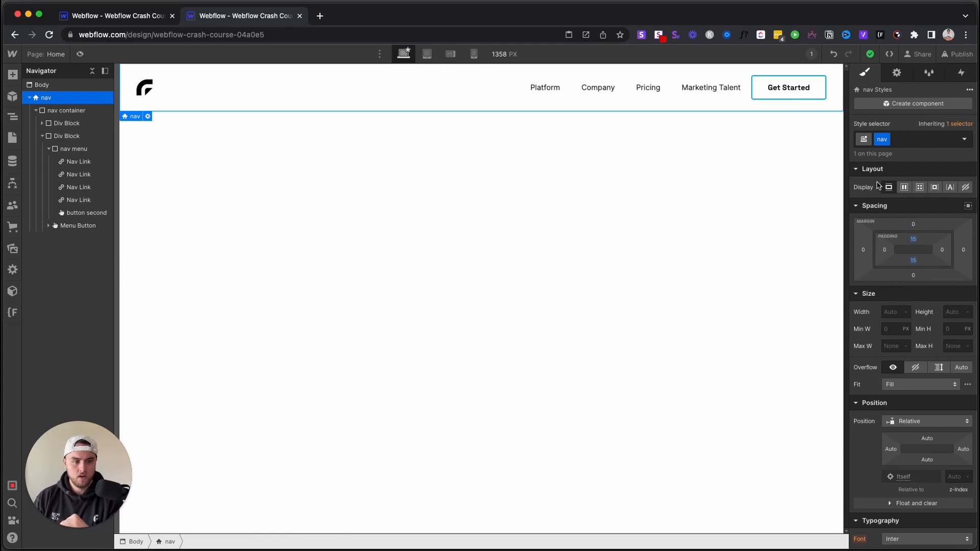
# - Turn the whole navbar into a reusable component named "Nav"
pyautogui.click(899, 107)
pyautogui.write('Na')
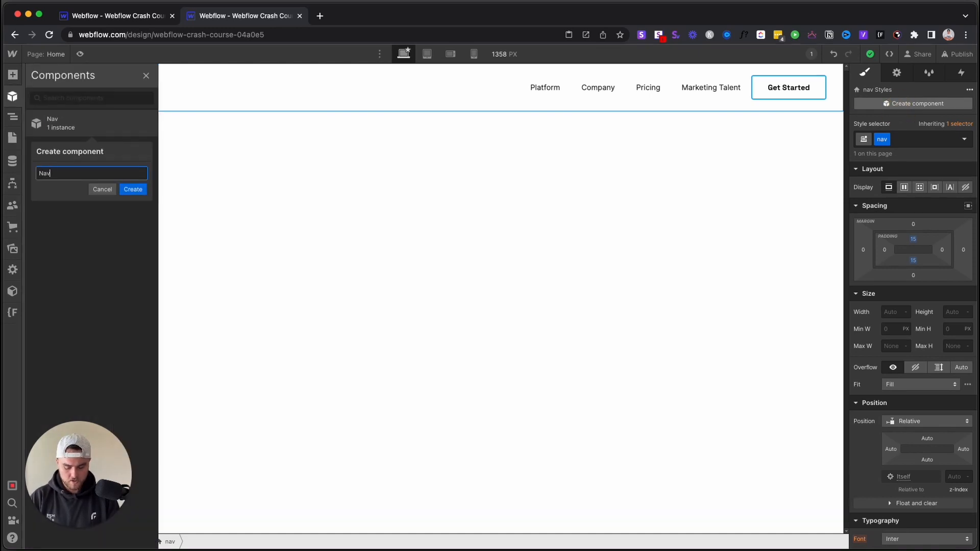
pyautogui.write('v')
pyautogui.press('Return')
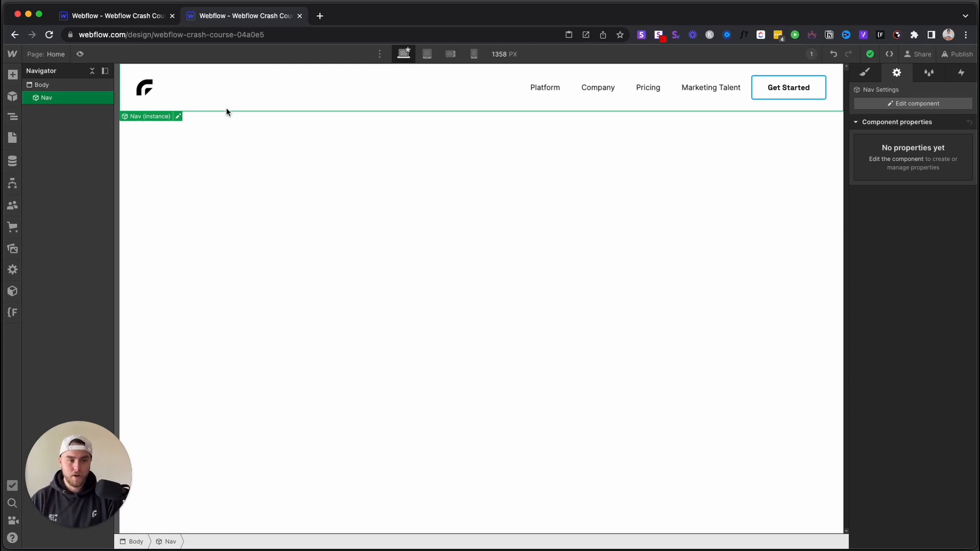
# - Open the Style Guide page and place an instance of the Nav component below the buttons
pyautogui.click(12, 137)
pyautogui.click(66, 150)
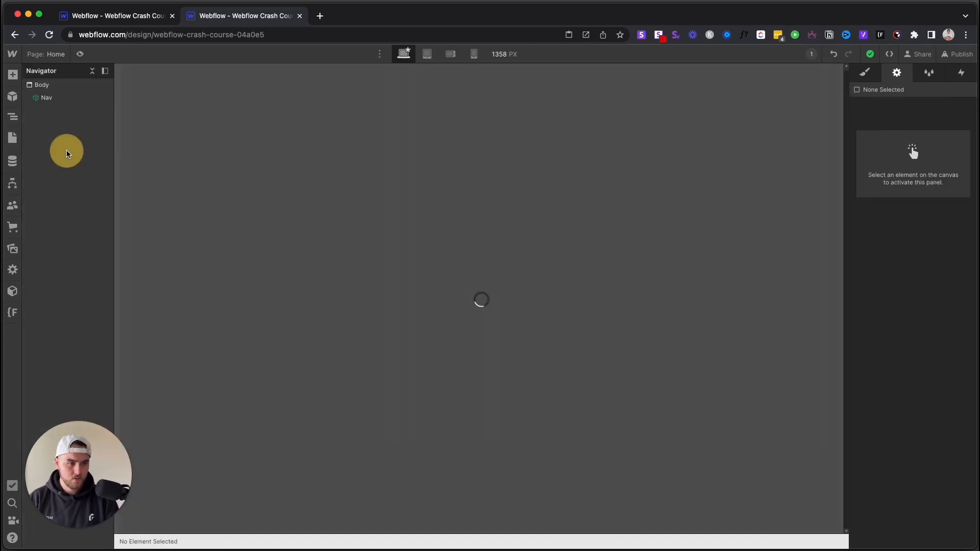
pyautogui.click(12, 96)
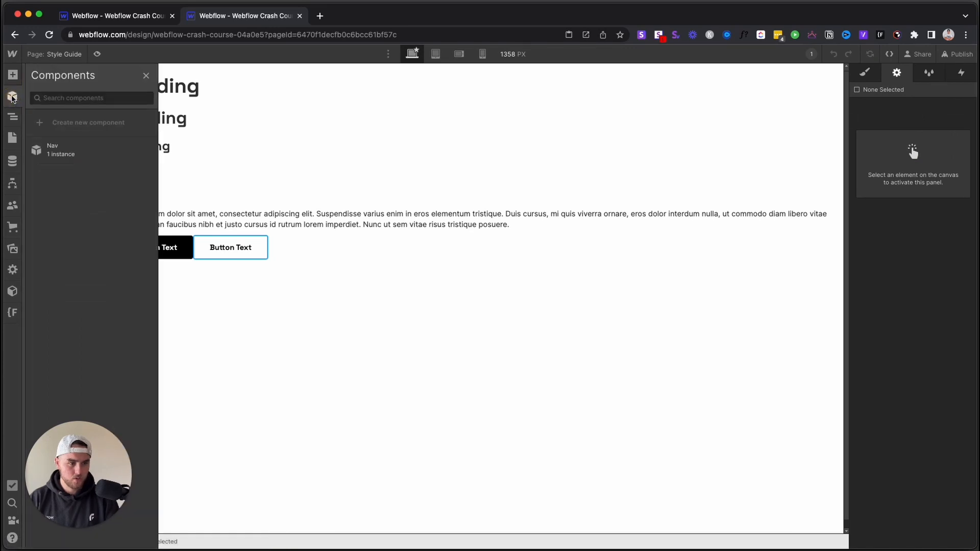
pyautogui.moveTo(62, 150); pyautogui.dragTo(274, 319)
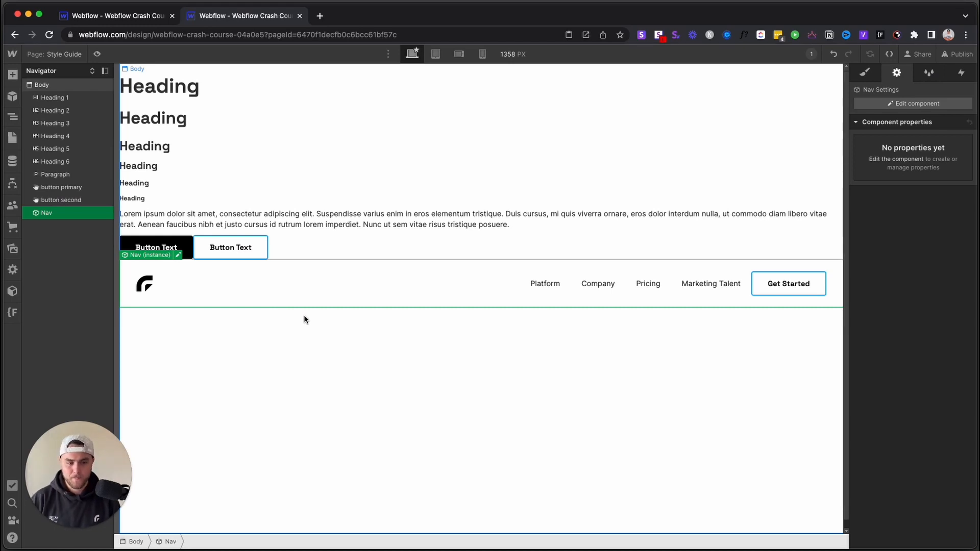
# - Edit the Nav component on the Style Guide page by deleting its Platform link, and leave component editing
pyautogui.doubleClick(545, 273)
pyautogui.click(544, 282)
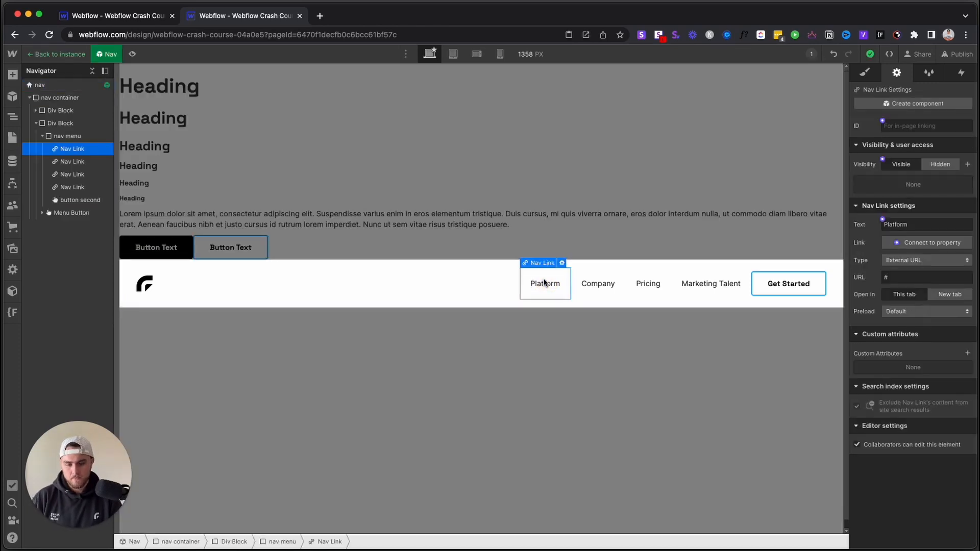
pyautogui.press('Delete')
pyautogui.click(571, 359)
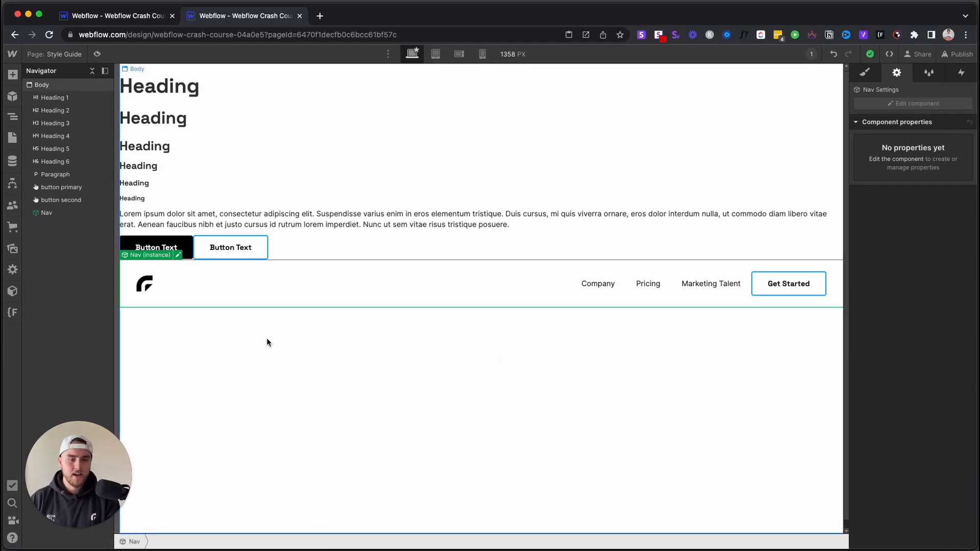
# - Go back to the Home page to check its Nav instance, look at the header design in Figma and return to Webflow
pyautogui.click(14, 139)
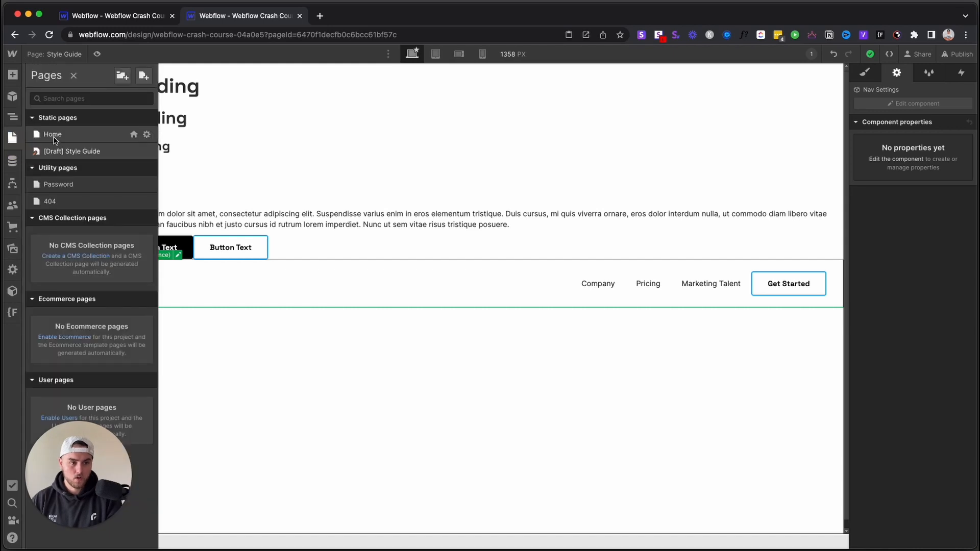
pyautogui.click(54, 134)
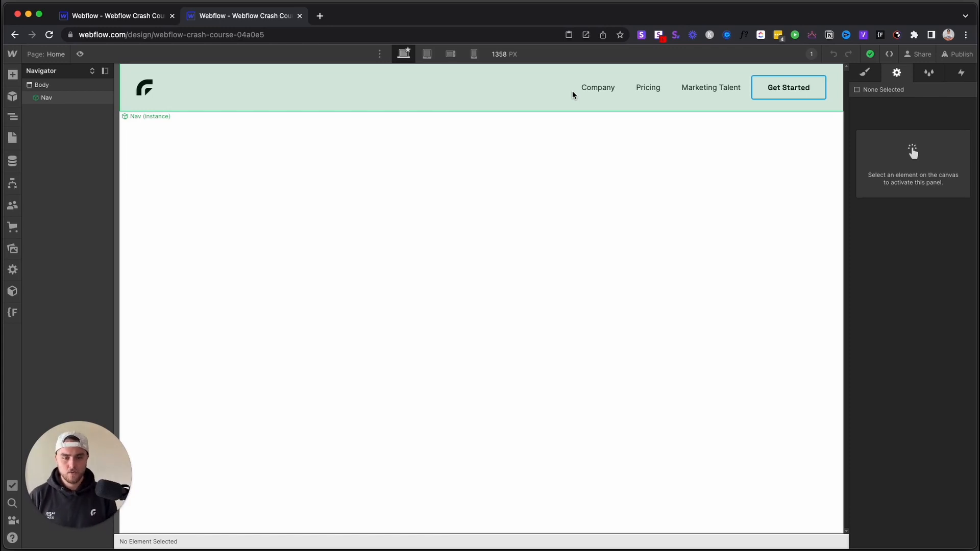
pyautogui.click(710, 100)
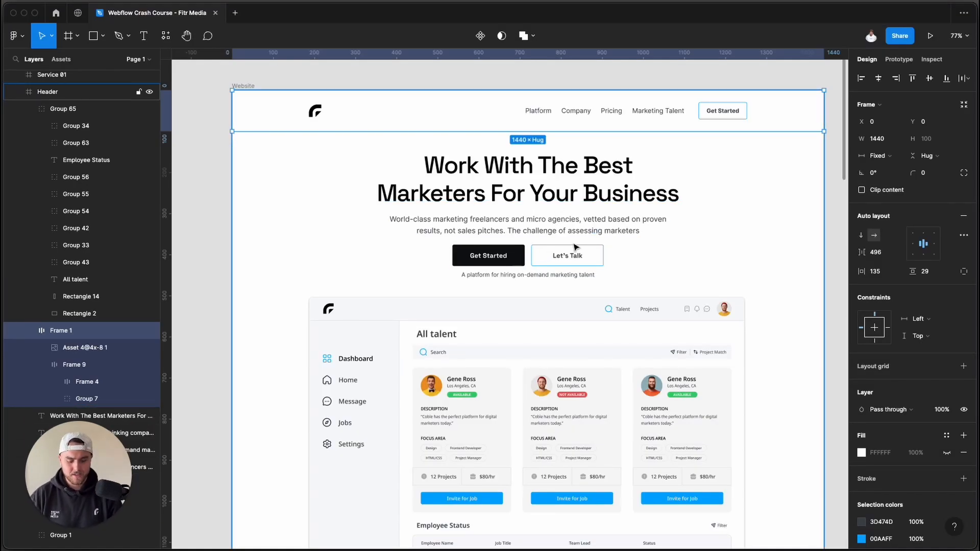
pyautogui.press('super+Tab')
pyautogui.click(515, 203)
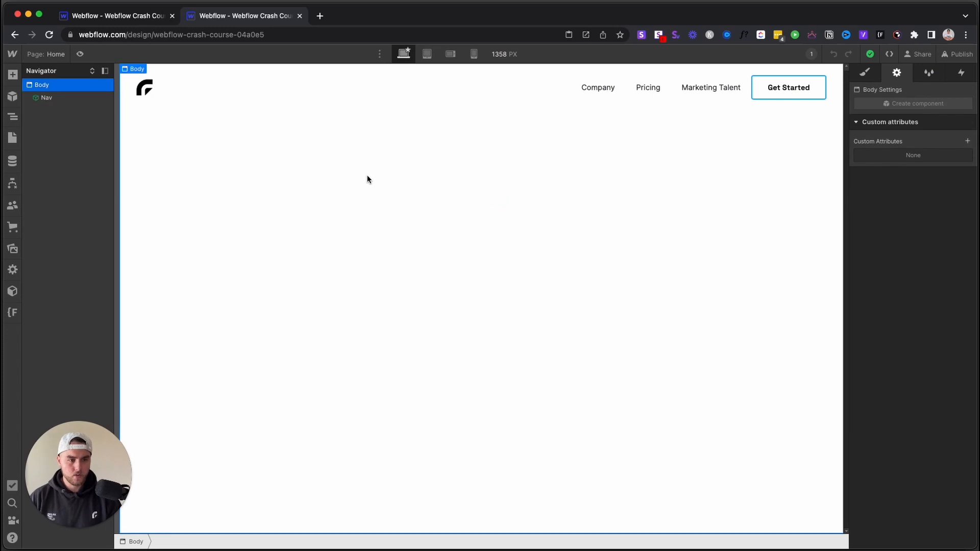
# - Add a section below the Nav on the Home page and give it the class "section hero"
pyautogui.click(13, 74)
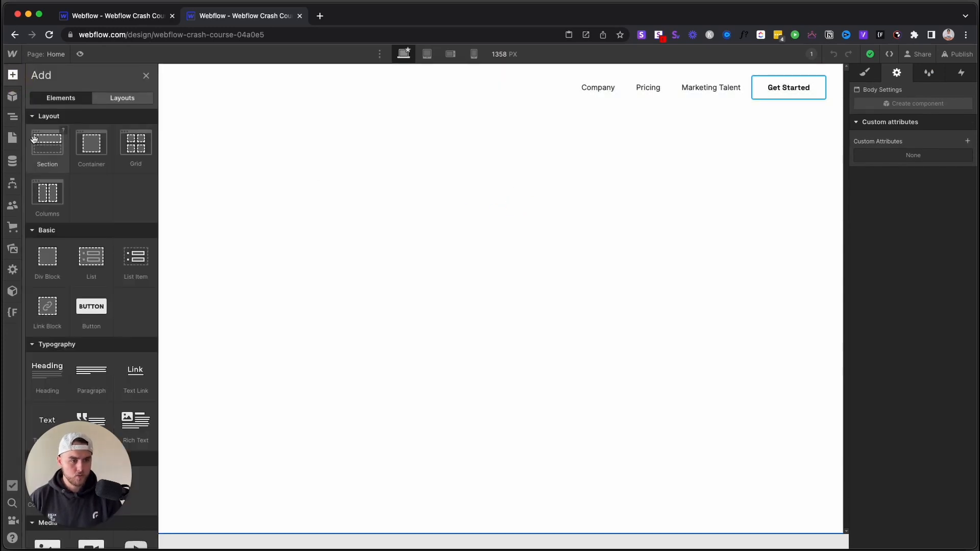
pyautogui.click(50, 150)
pyautogui.moveTo(50, 151); pyautogui.dragTo(170, 178)
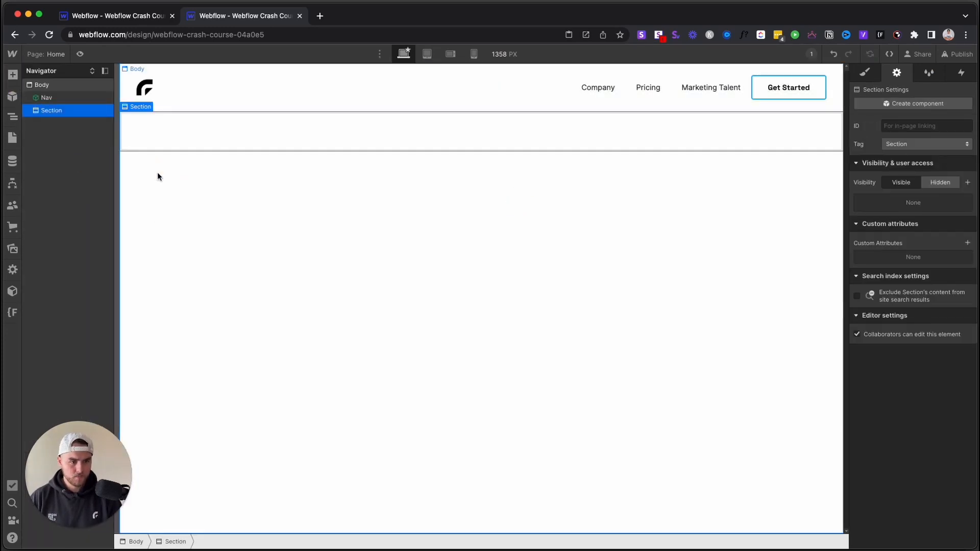
pyautogui.press('super+Return')
pyautogui.write('sect')
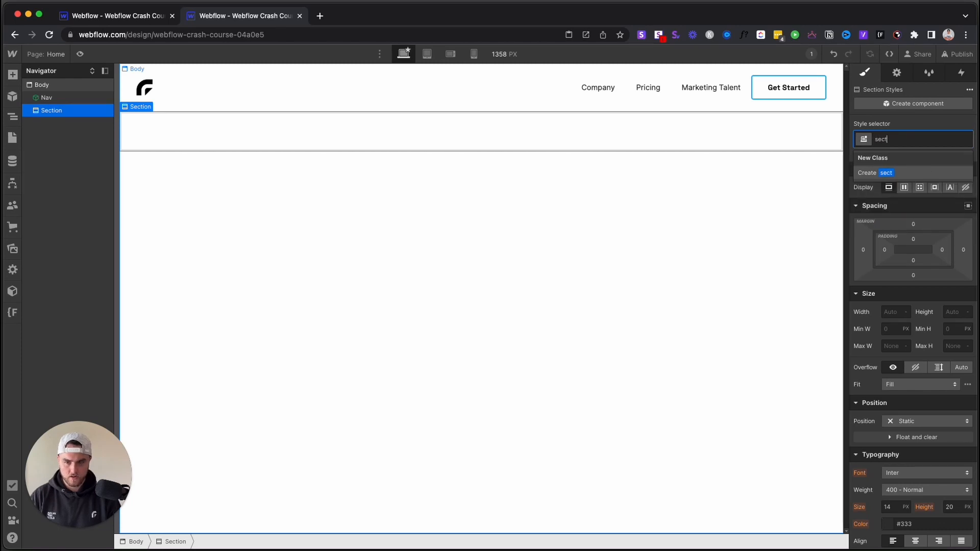
pyautogui.write('ion hero')
pyautogui.press('Return')
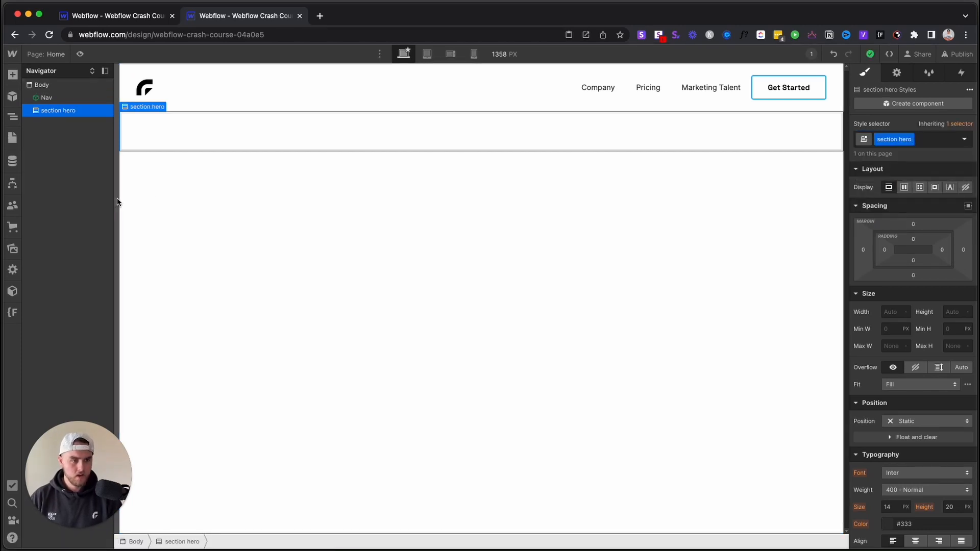
# - Check the hero layout in Figma, return to Webflow, and place a container with the class "container" inside section hero
pyautogui.press('super+Tab')
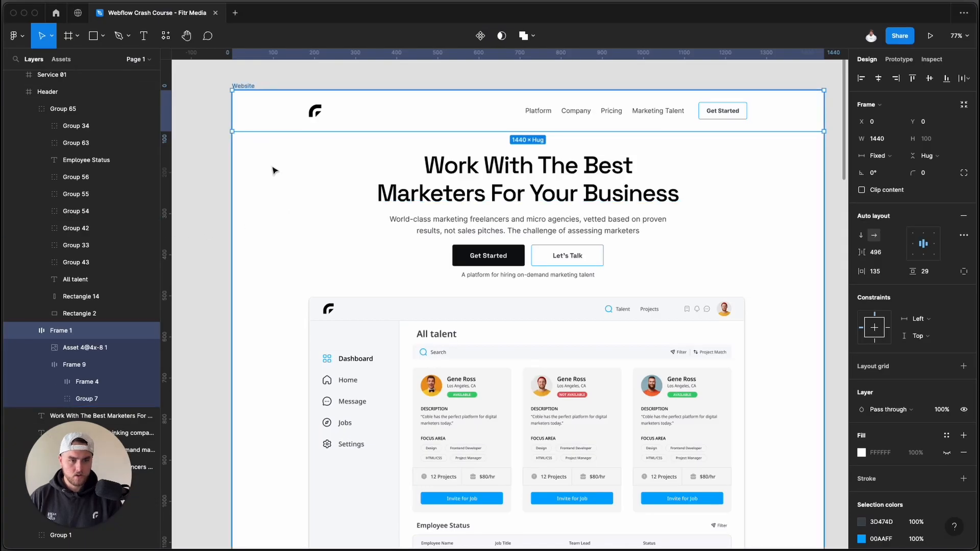
pyautogui.press('super+Tab')
pyautogui.click(12, 75)
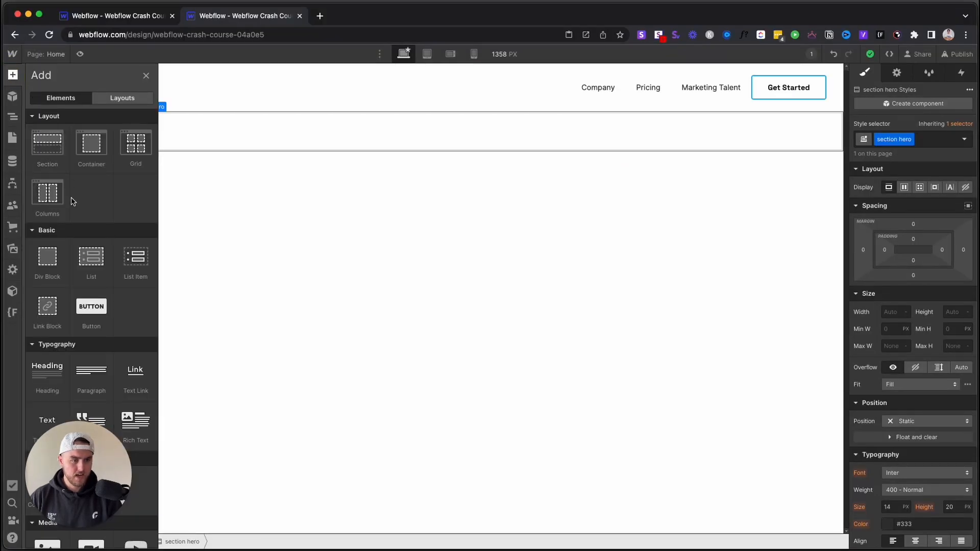
pyautogui.moveTo(86, 151); pyautogui.dragTo(218, 140)
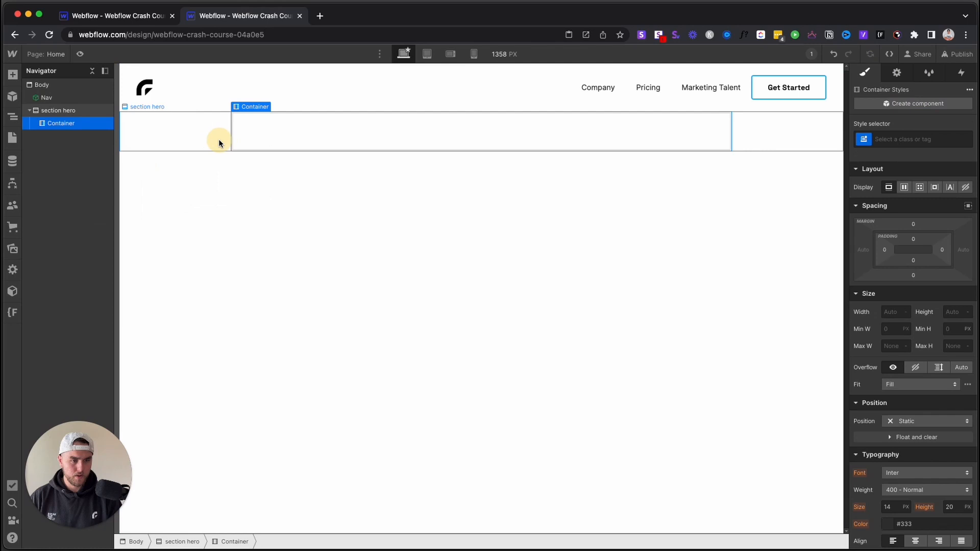
pyautogui.click(286, 140)
pyautogui.click(920, 139)
pyautogui.write('container')
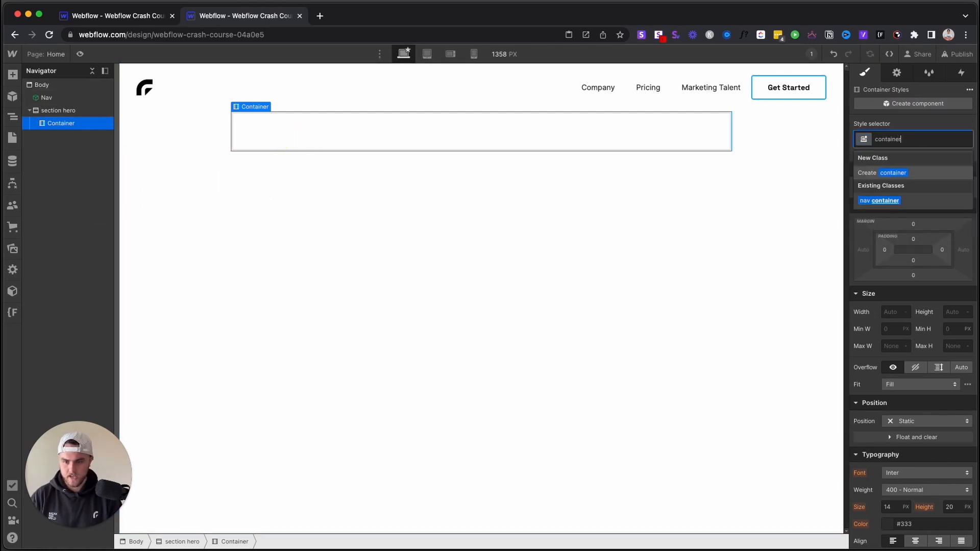
pyautogui.press('Return')
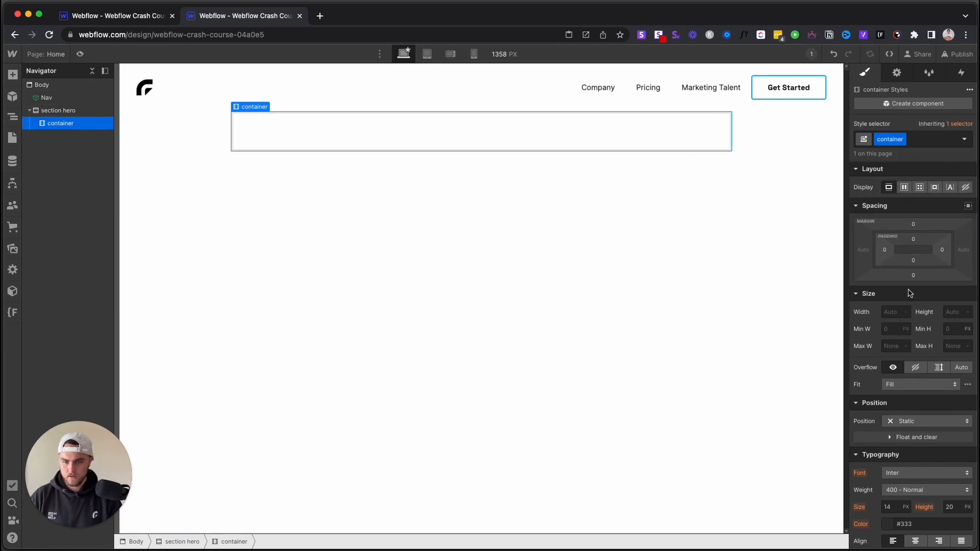
# - Set a larger maximum width for the container and adjust its side padding
pyautogui.click(888, 347)
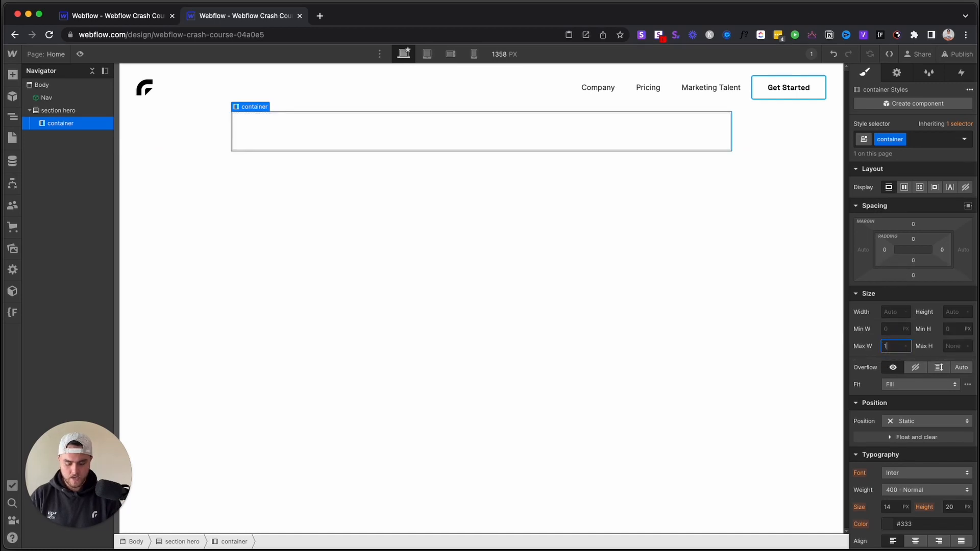
pyautogui.press('Return')
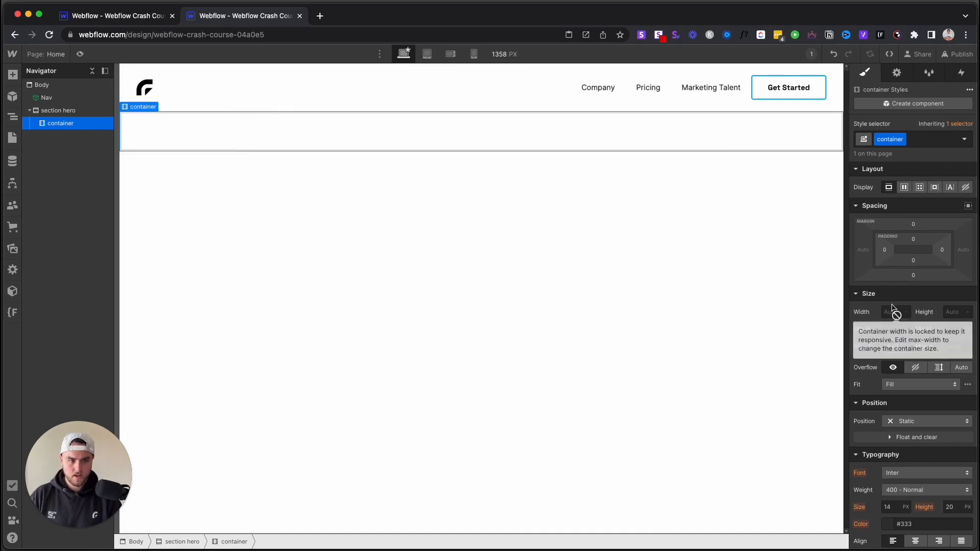
pyautogui.moveTo(885, 254); pyautogui.dragTo(905, 249)
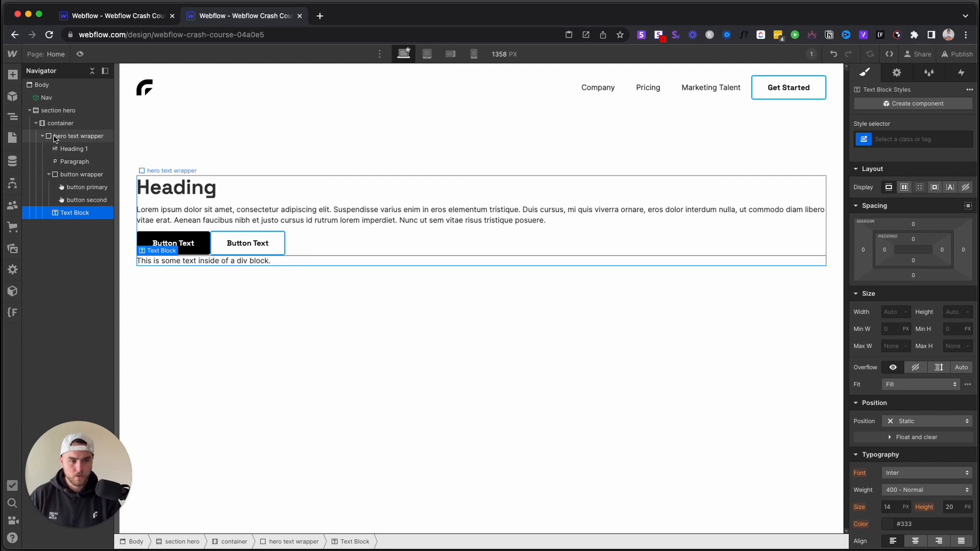
# - Review the hero text wrapper's elements against the hero texts in the Figma design and return to Webflow
pyautogui.click(55, 137)
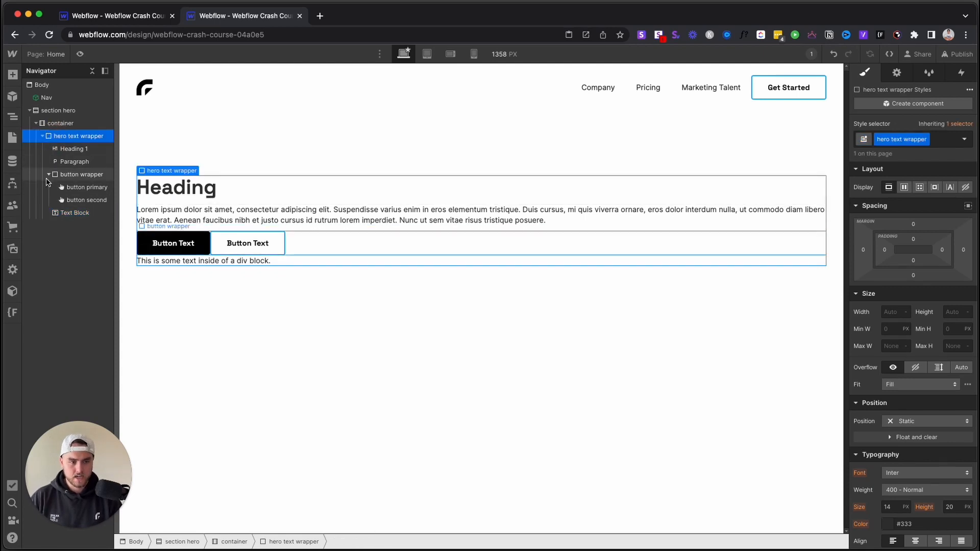
pyautogui.click(48, 175)
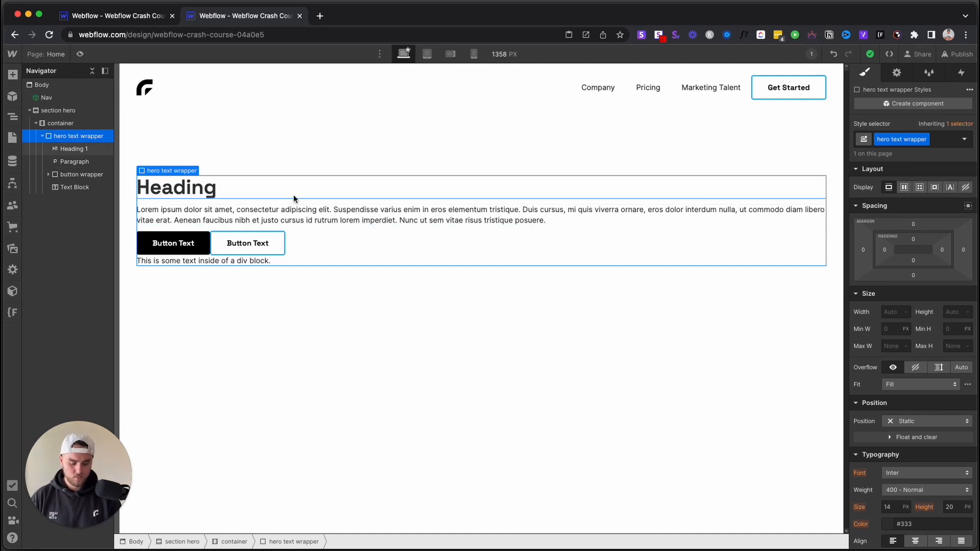
pyautogui.press('super+Tab')
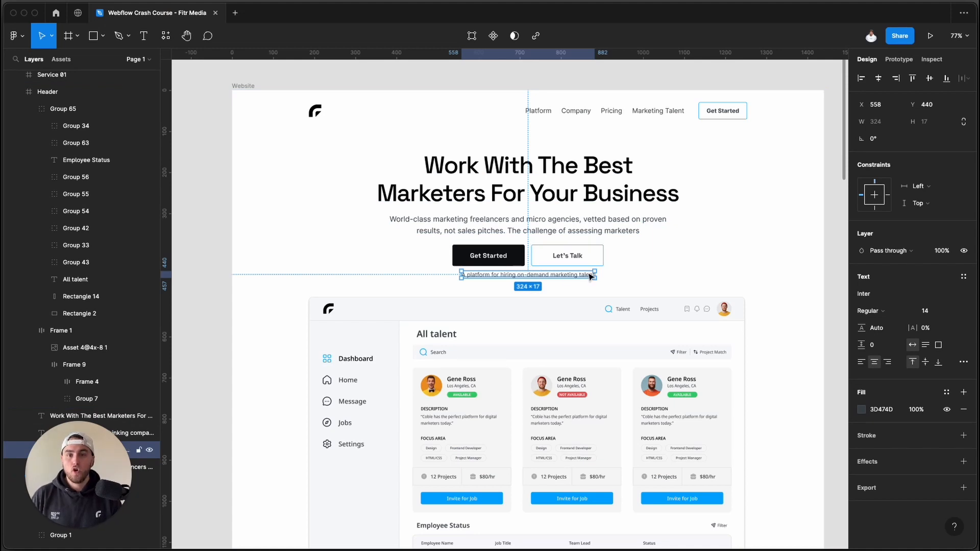
pyautogui.press('super+Tab')
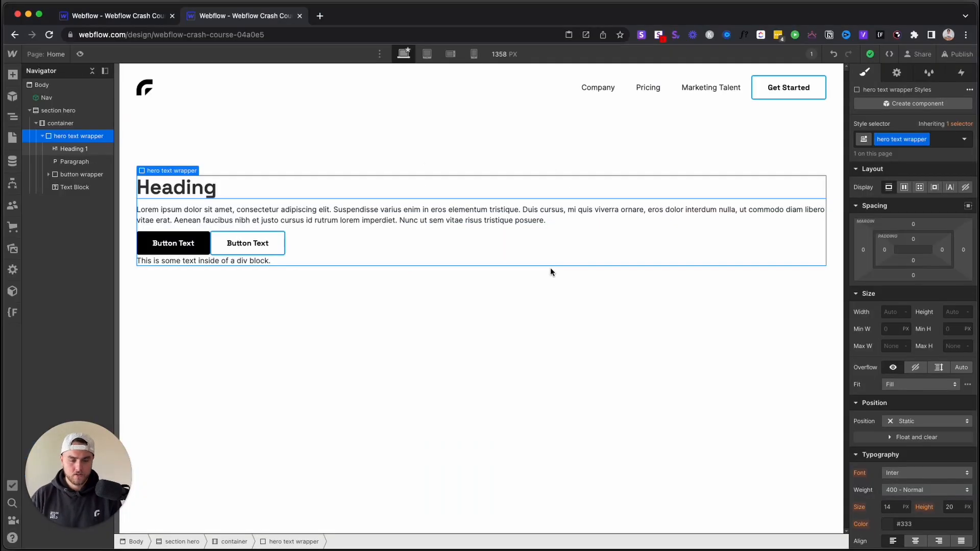
# - Try centre-aligning the hero's Heading 1 text on its own, and undo the change
pyautogui.click(208, 192)
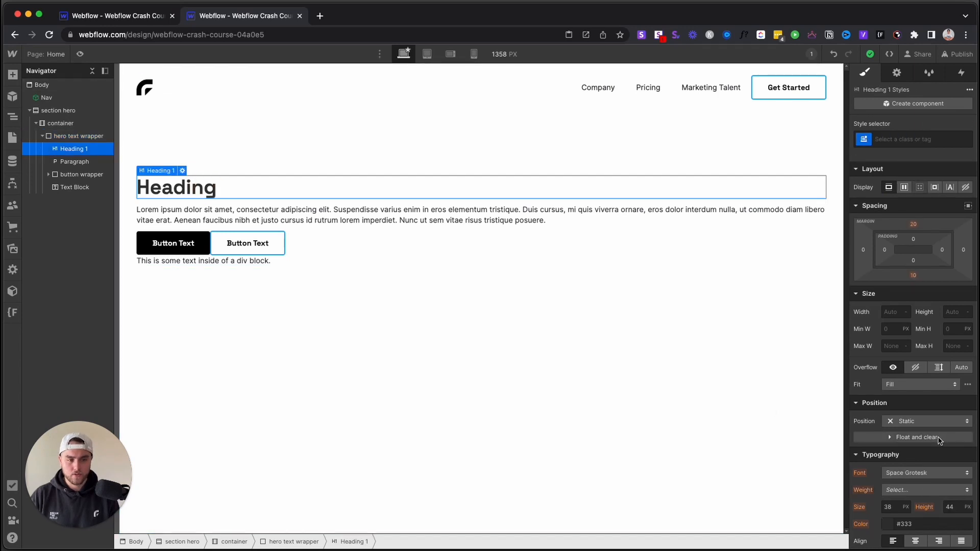
pyautogui.scroll(-4, 914, 332)
pyautogui.click(915, 352)
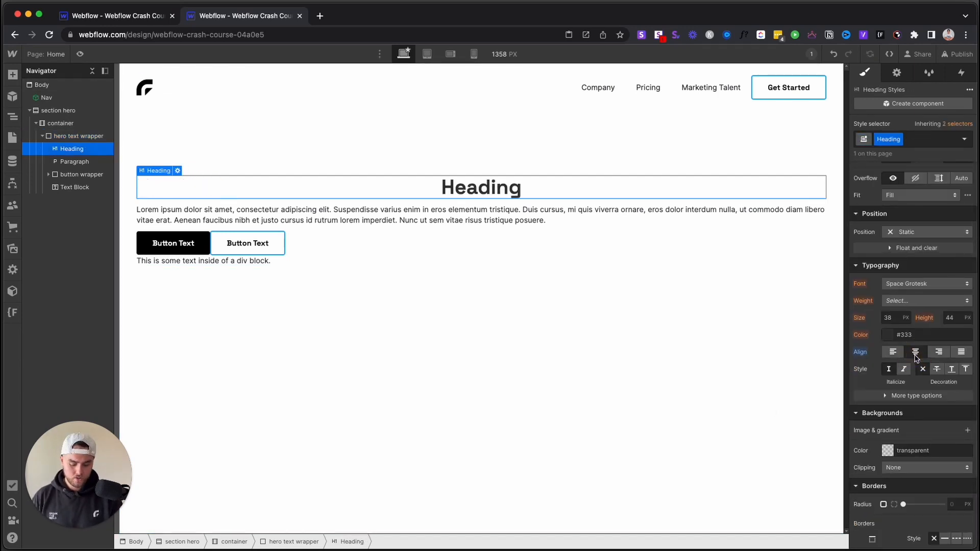
pyautogui.press('super+z')
pyautogui.press('super+z')
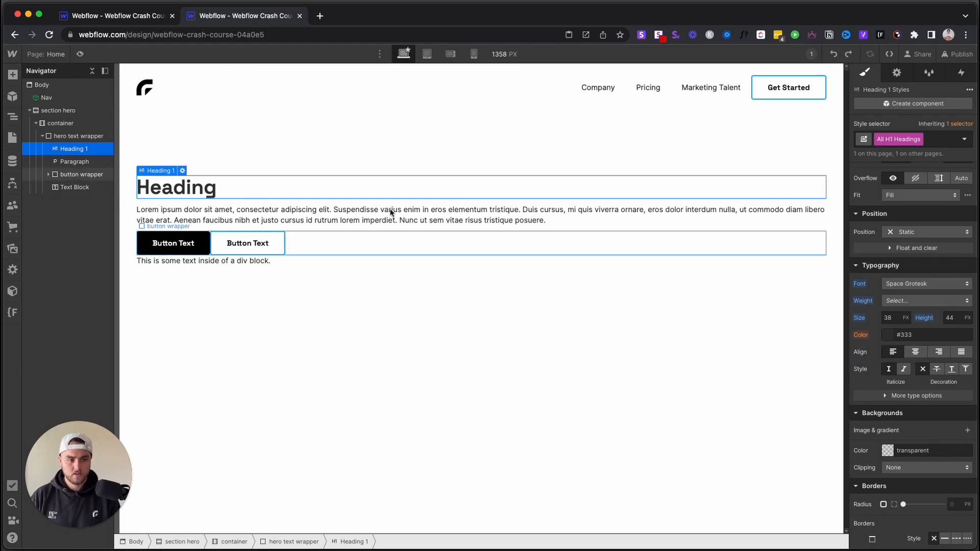
# - Centre-align all text in the hero text wrapper and set the wrapper's width to 100%
pyautogui.click(70, 136)
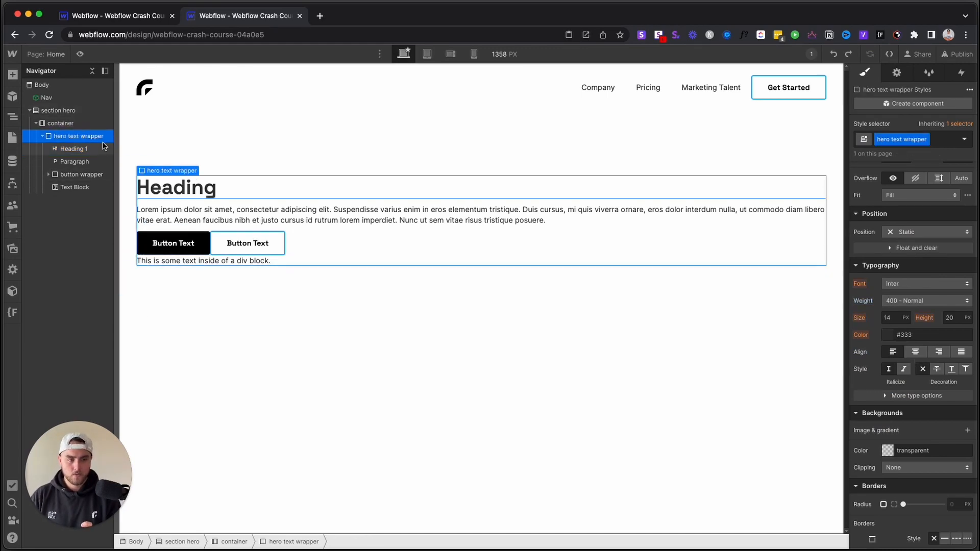
pyautogui.click(914, 352)
pyautogui.scroll(5, 914, 355)
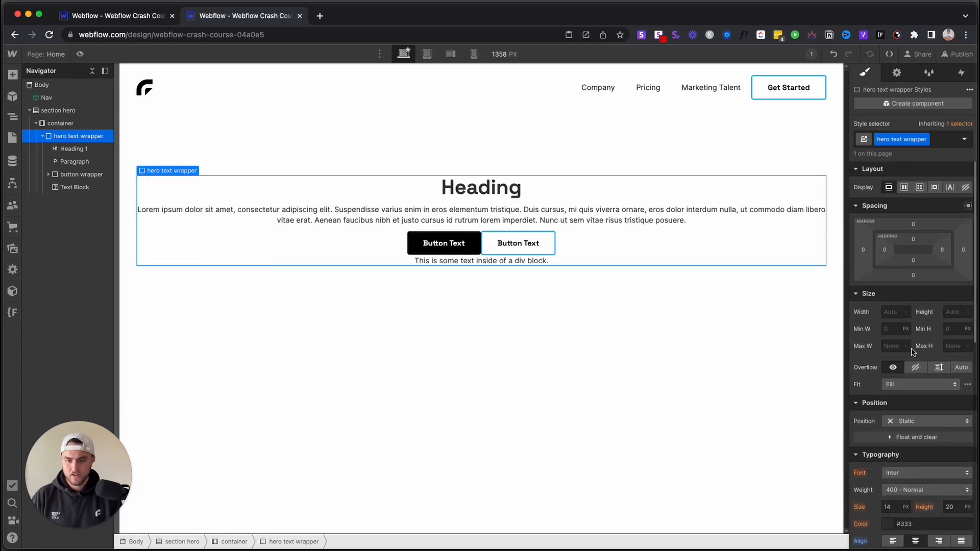
pyautogui.click(891, 312)
pyautogui.write('100')
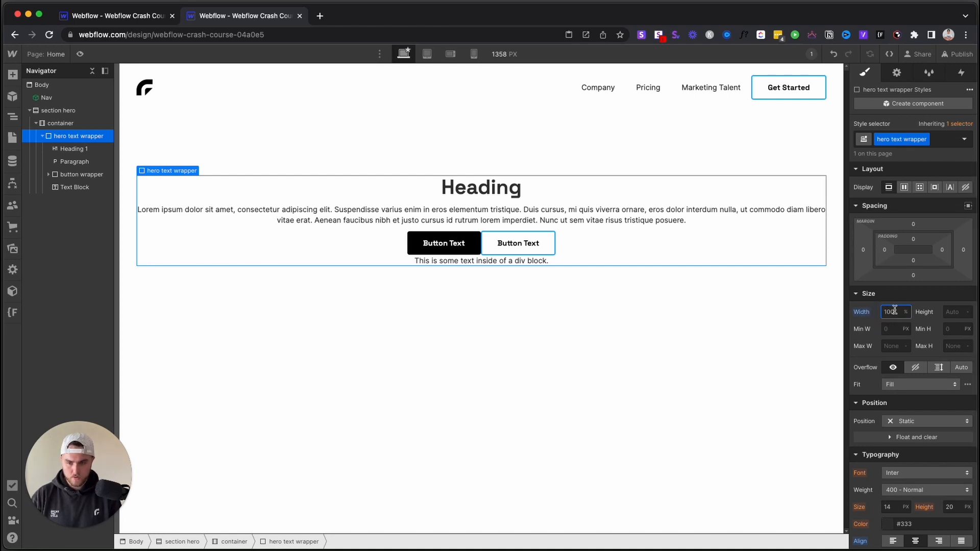
# - Limit the hero text wrapper's maximum width to 1000 px and centre the wrapper horizontally
pyautogui.click(891, 346)
pyautogui.write('300')
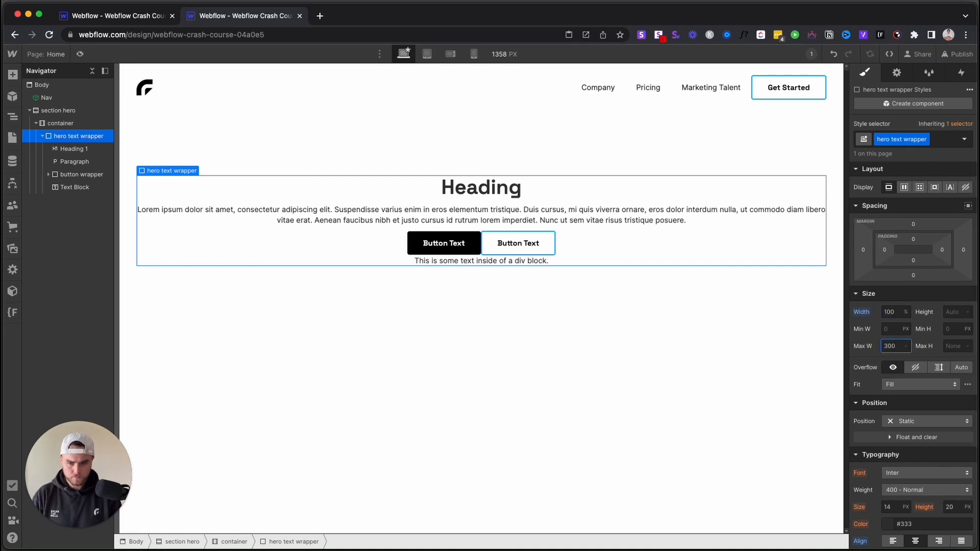
pyautogui.press('Return')
pyautogui.moveTo(886, 348); pyautogui.dragTo(979, 349)
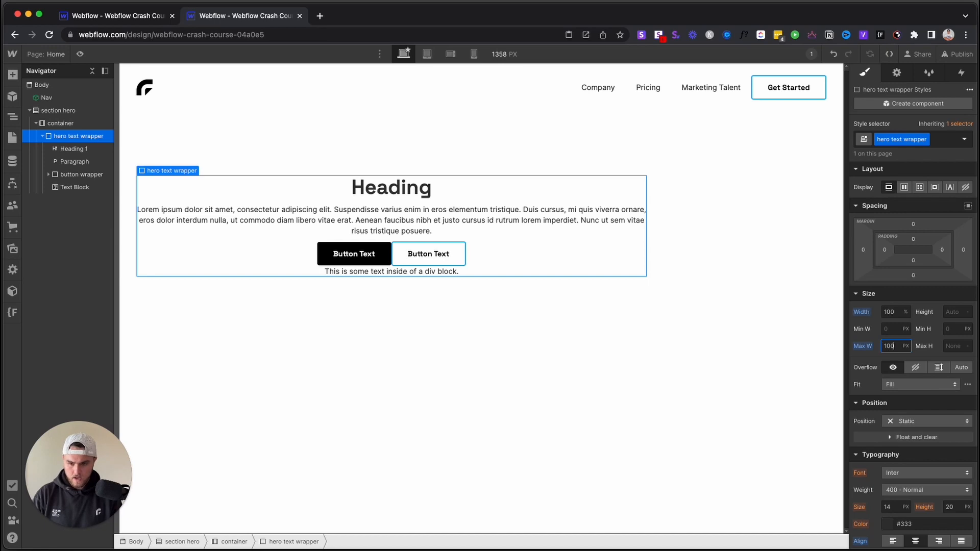
pyautogui.press('Return')
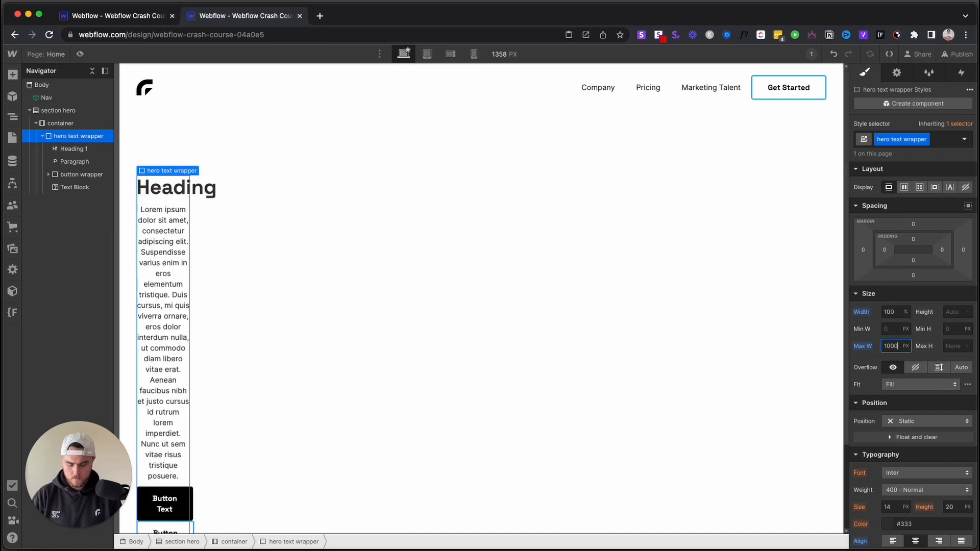
pyautogui.press('Return')
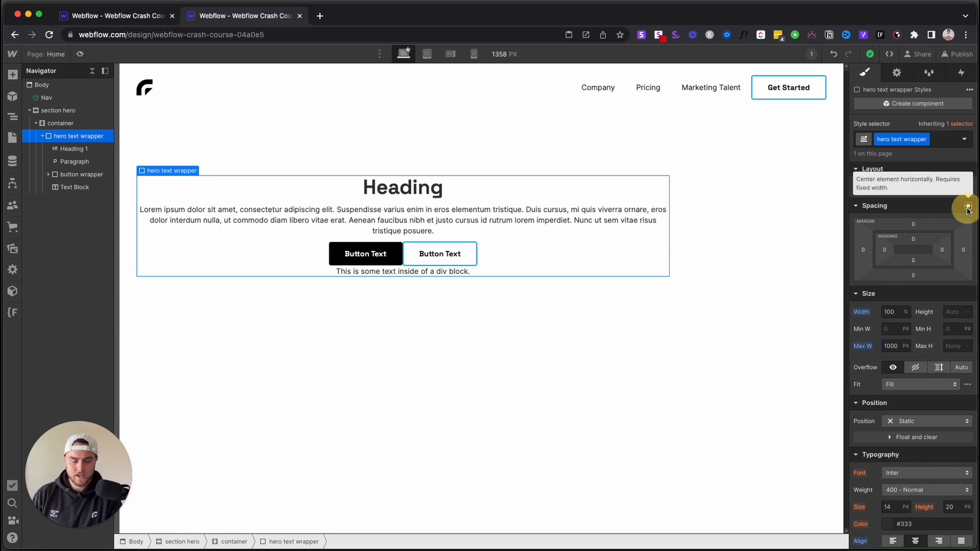
pyautogui.click(969, 207)
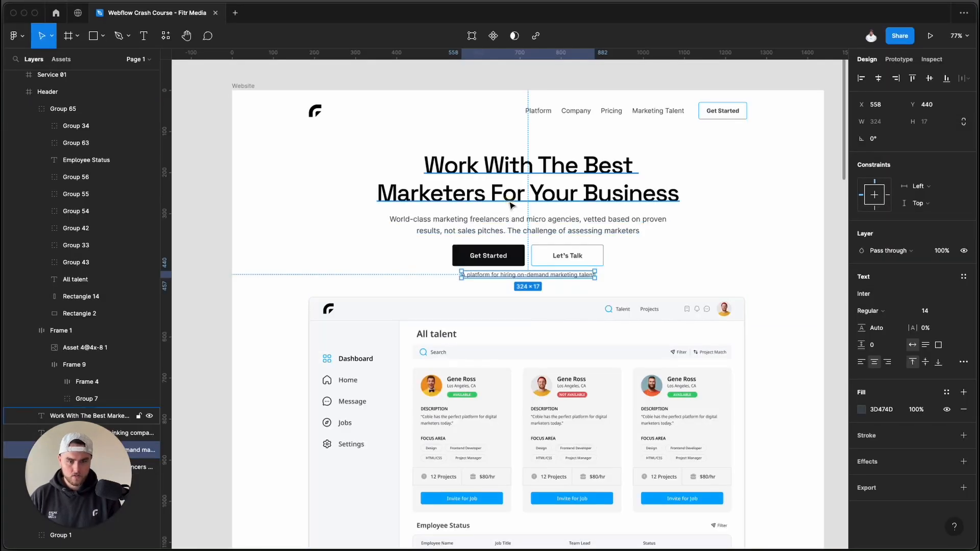
# - Check the hero heading's text settings in Figma, and give Heading 1 in Webflow the class "hero h1"
pyautogui.doubleClick(511, 206)
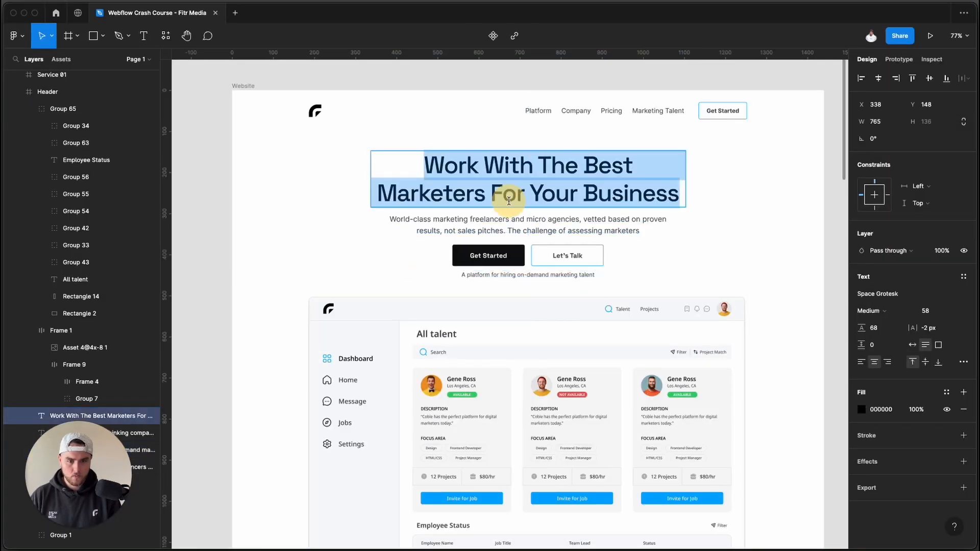
pyautogui.press('Escape')
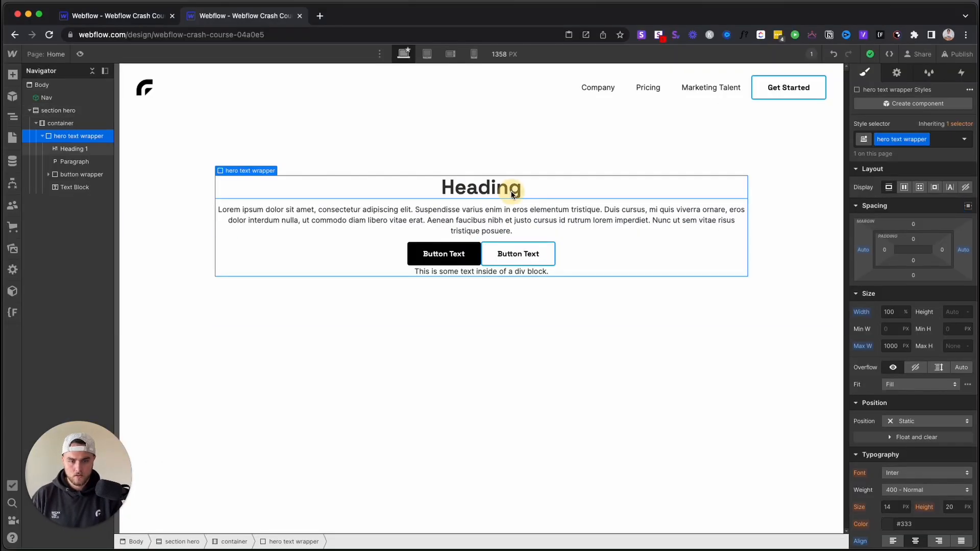
pyautogui.click(512, 193)
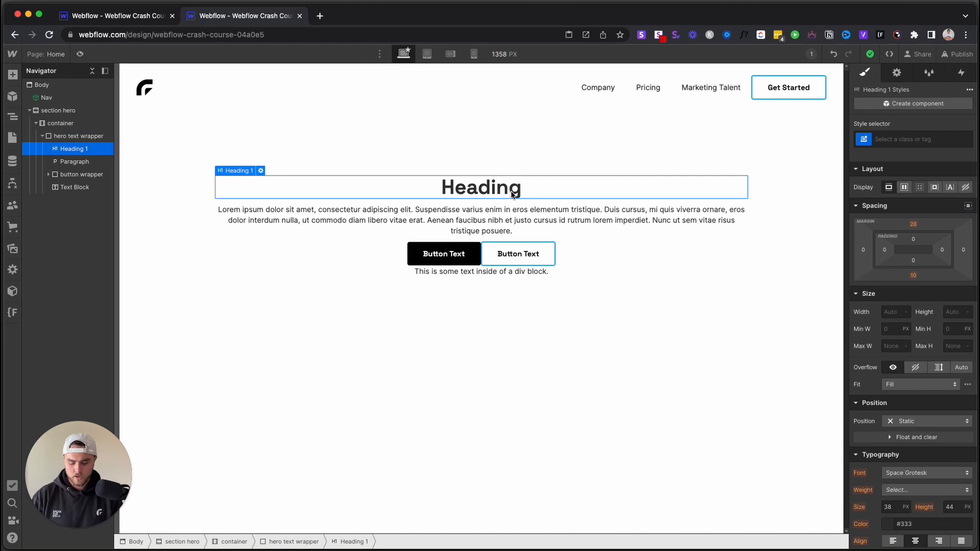
pyautogui.press('super+Return')
pyautogui.write('hero h1')
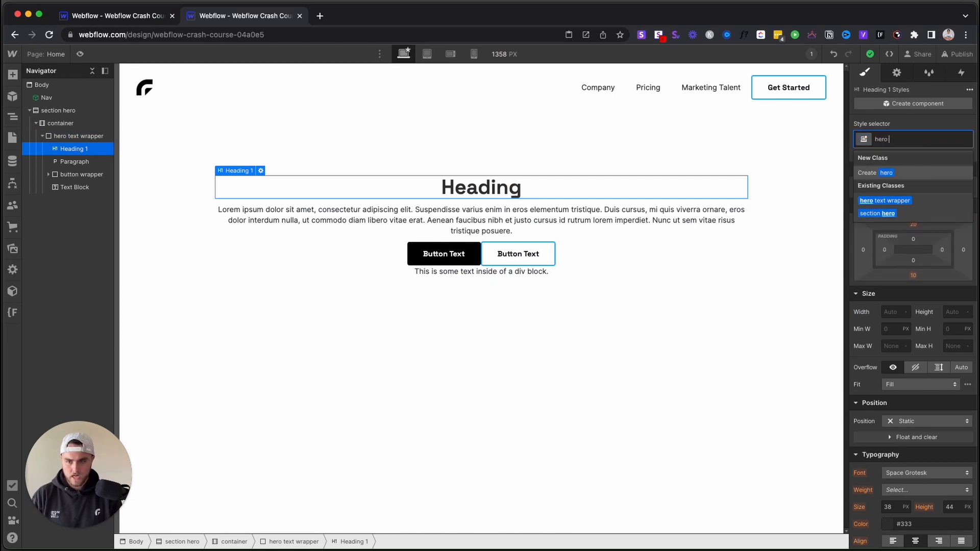
pyautogui.press('Return')
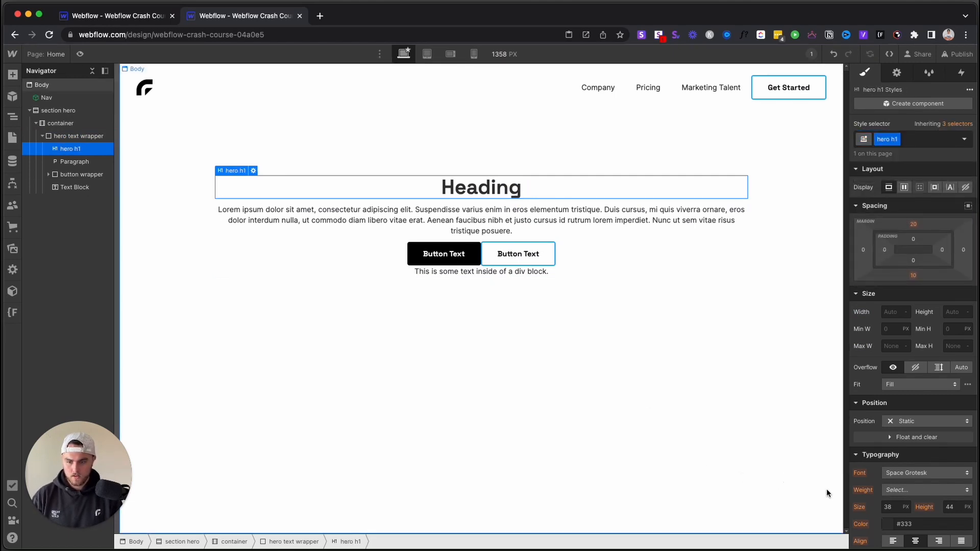
# - Set the hero h1 heading's font size to 58 px
pyautogui.click(894, 508)
pyautogui.write('58')
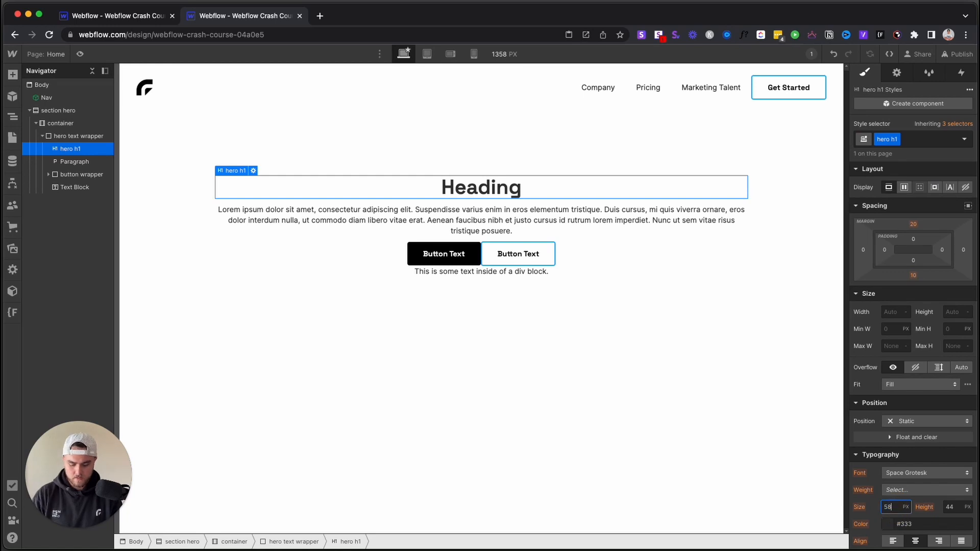
pyautogui.scroll(-3, 915, 505)
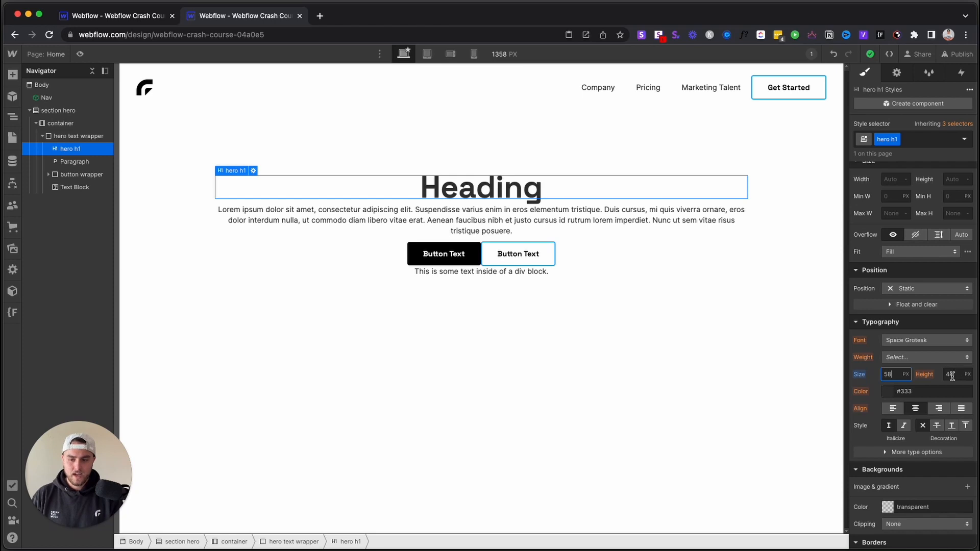
# - Try a 162 px font size on the hero heading with its fixed line height, and undo the change
pyautogui.moveTo(895, 375); pyautogui.dragTo(949, 374)
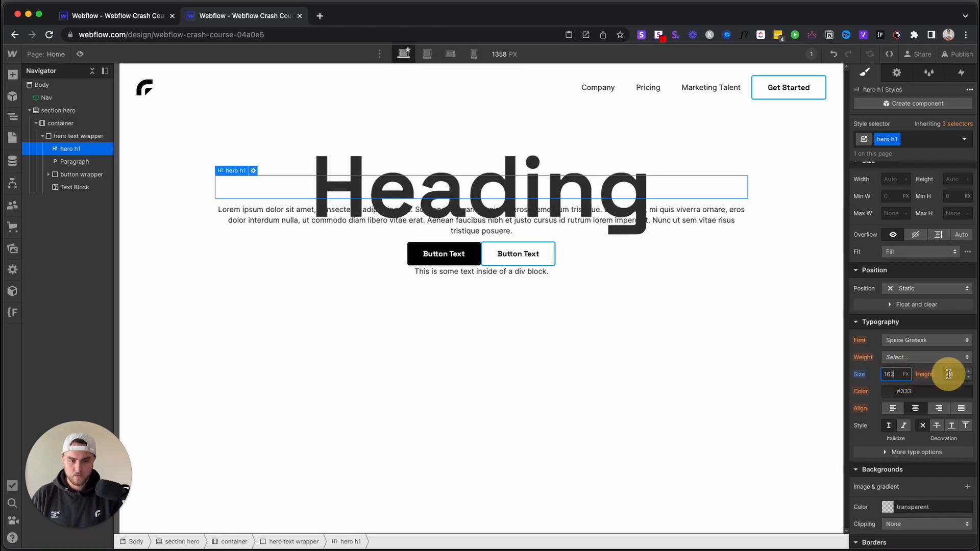
pyautogui.press('super+z')
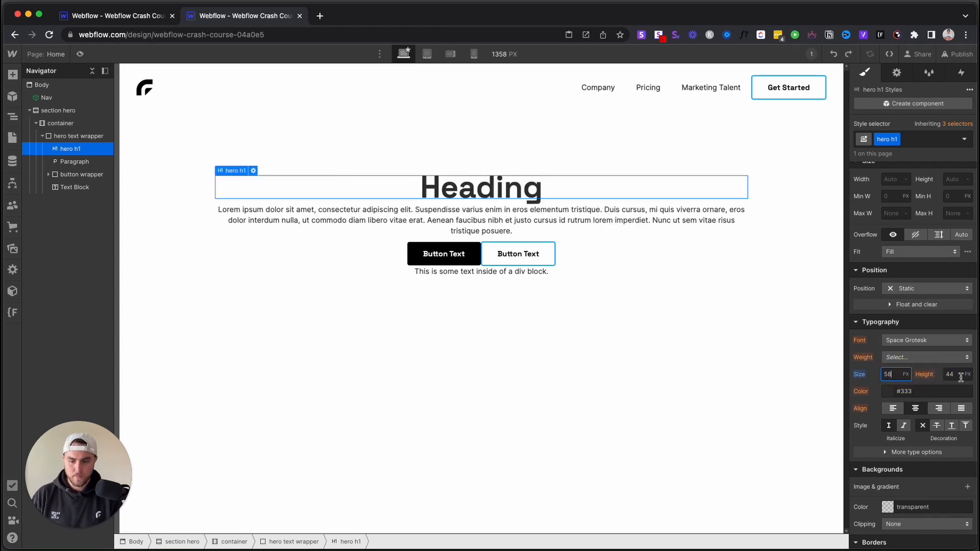
# - Try a unitless line height of 1 on the hero heading, test it with a 165 px font size, and undo the size change
pyautogui.click(953, 376)
pyautogui.write('1')
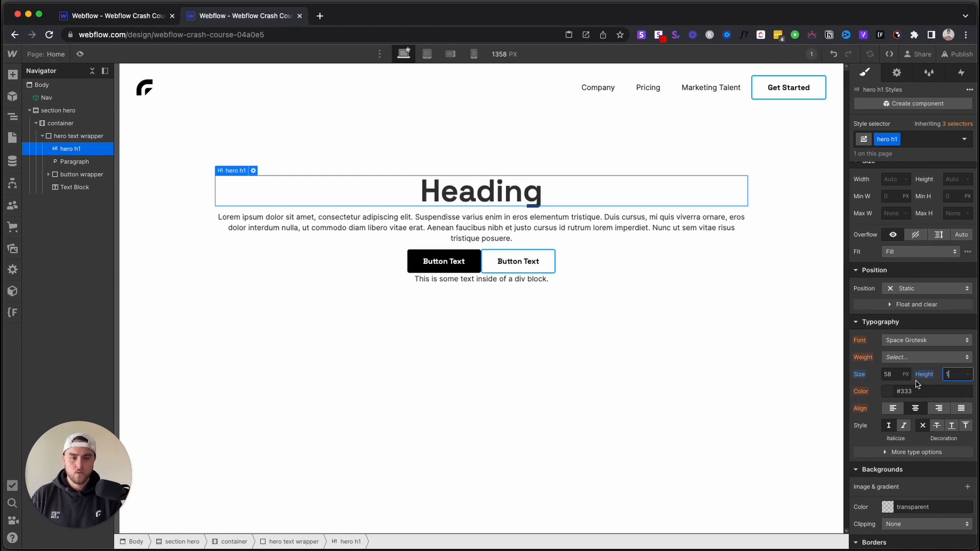
pyautogui.click(899, 374)
pyautogui.write('165')
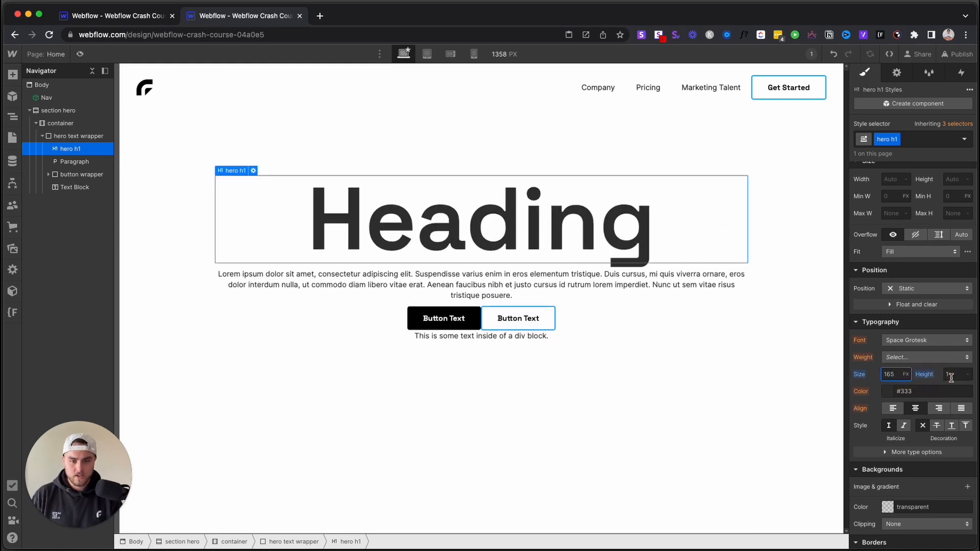
pyautogui.press('super+z')
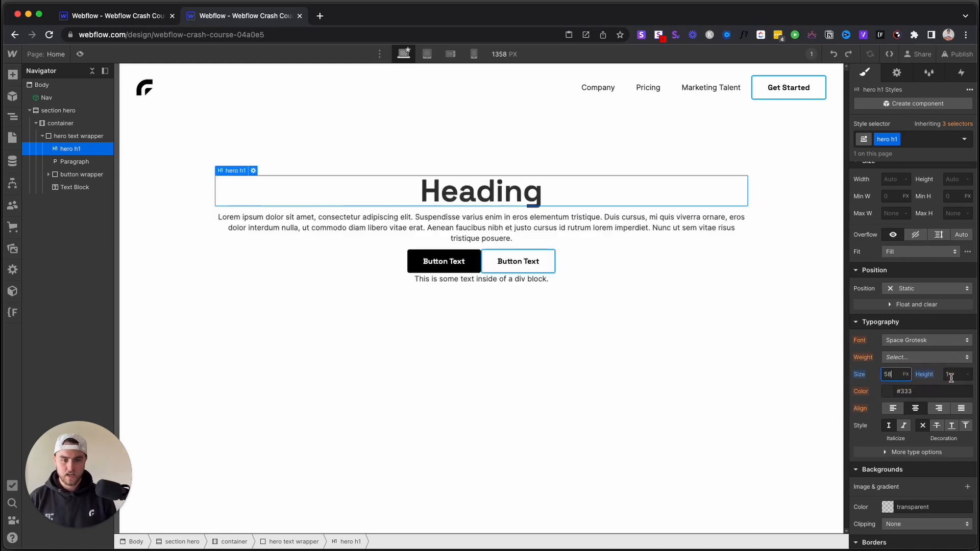
# - Set the hero heading's line height to 1.25 and replace its text with "Work With The Best Marketers For Your Business"
pyautogui.click(953, 377)
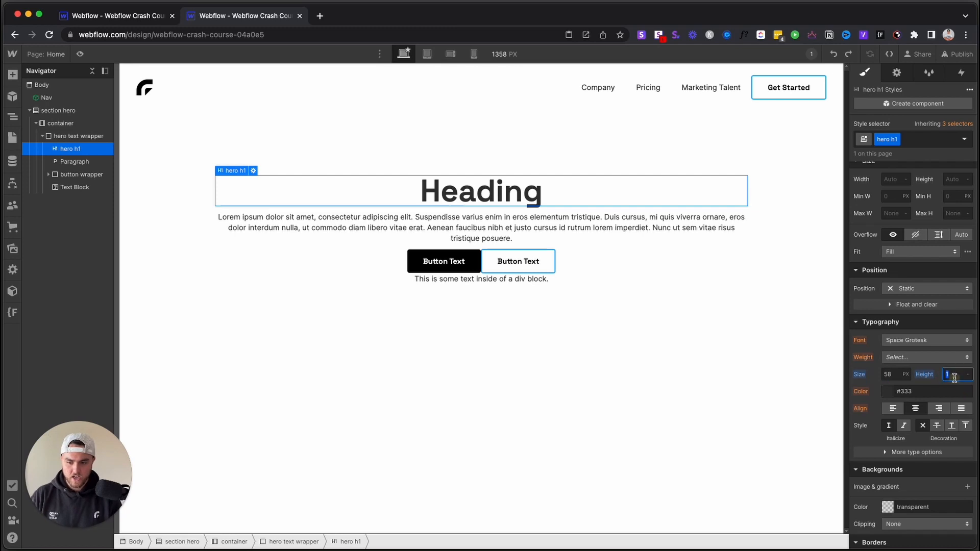
pyautogui.write('.25')
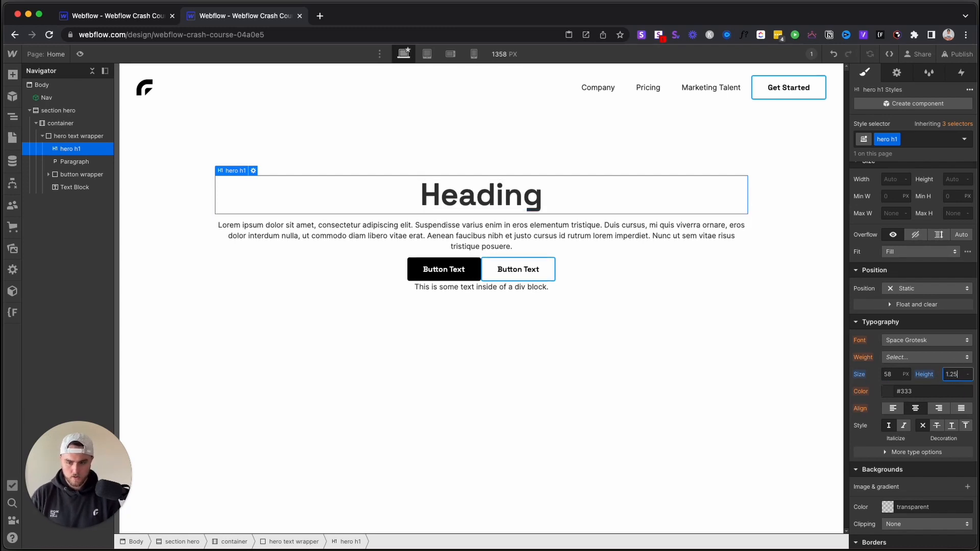
pyautogui.doubleClick(521, 196)
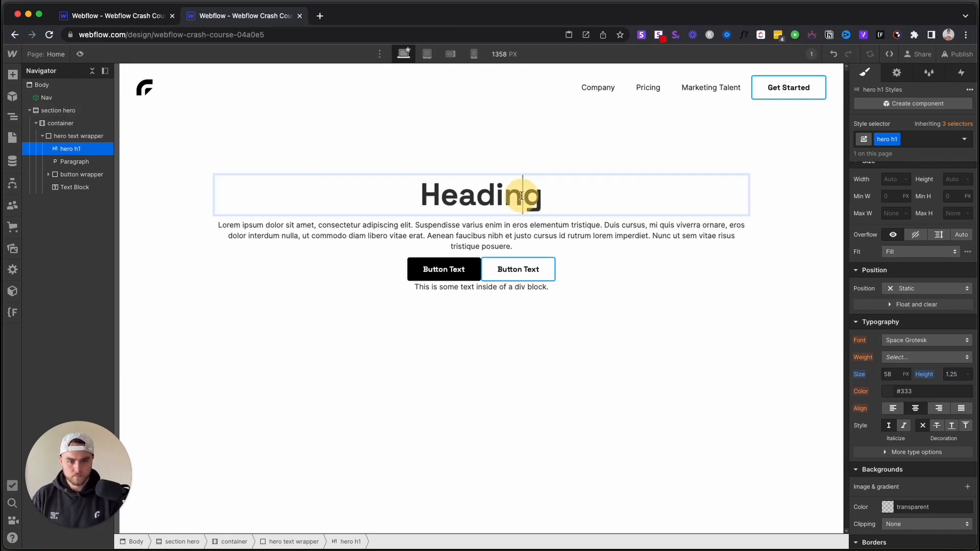
pyautogui.doubleClick(520, 196)
pyautogui.write('Work With The Best Marketers For Your Business')
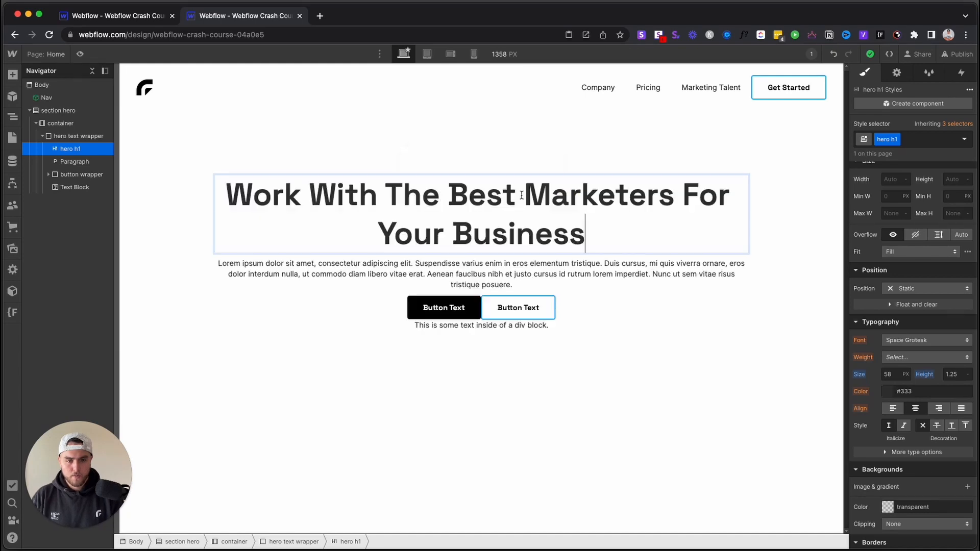
pyautogui.click(516, 168)
# - Compare the heading's line break with the Figma design, and reduce the hero text wrapper's maximum width so the first line ends after "Best"
pyautogui.press('super+Tab')
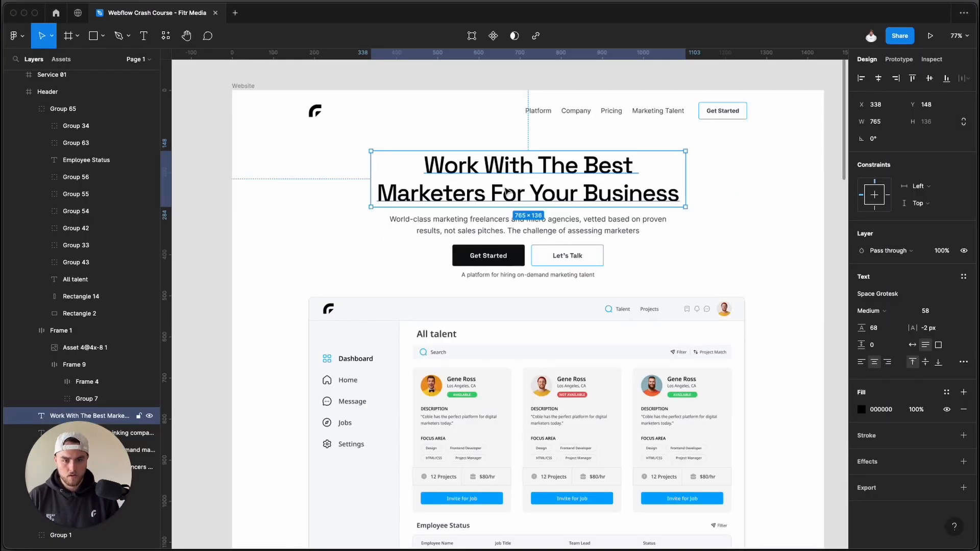
pyautogui.press('super+Tab')
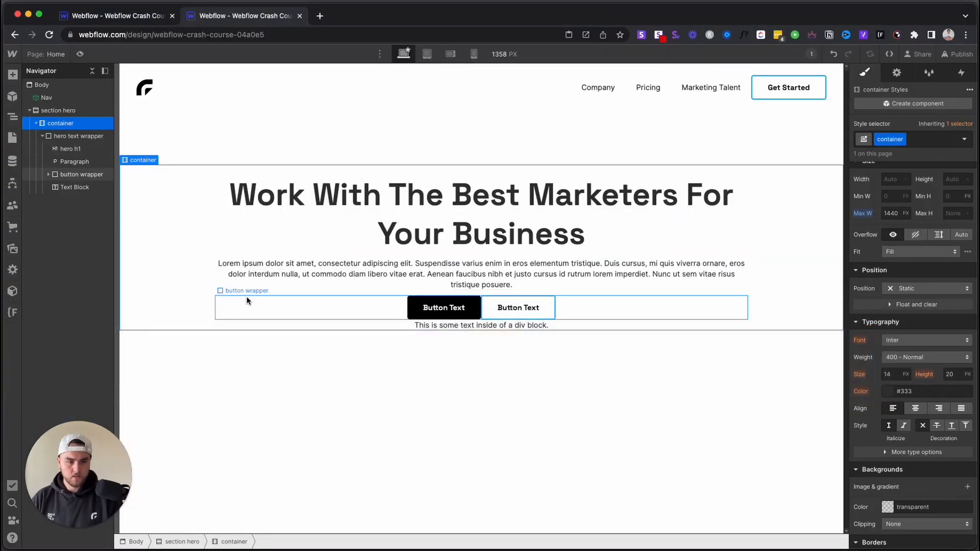
pyautogui.click(72, 137)
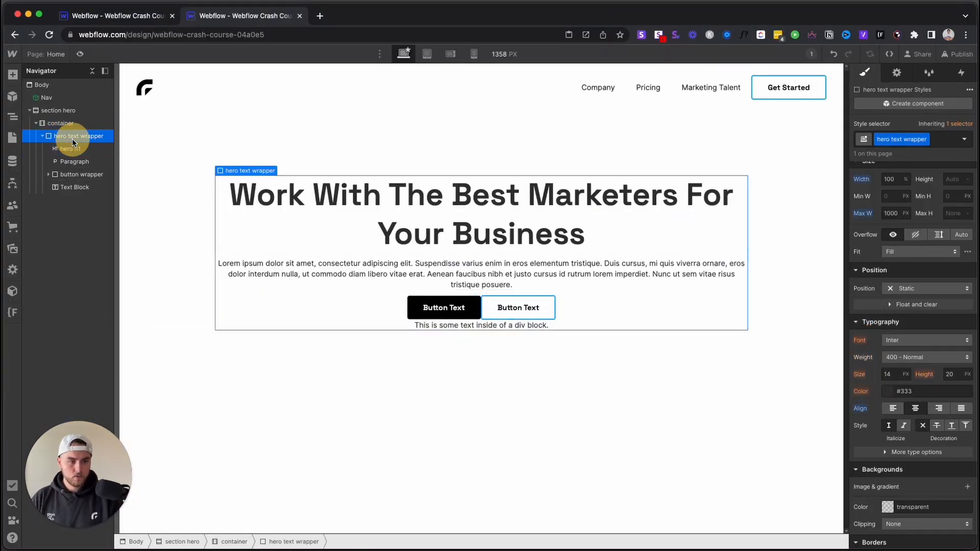
# - Copy the "World-class marketing freelancers" text below the heading in Figma and paste it over the hero paragraph's placeholder text in Webflow
pyautogui.press('super+Tab')
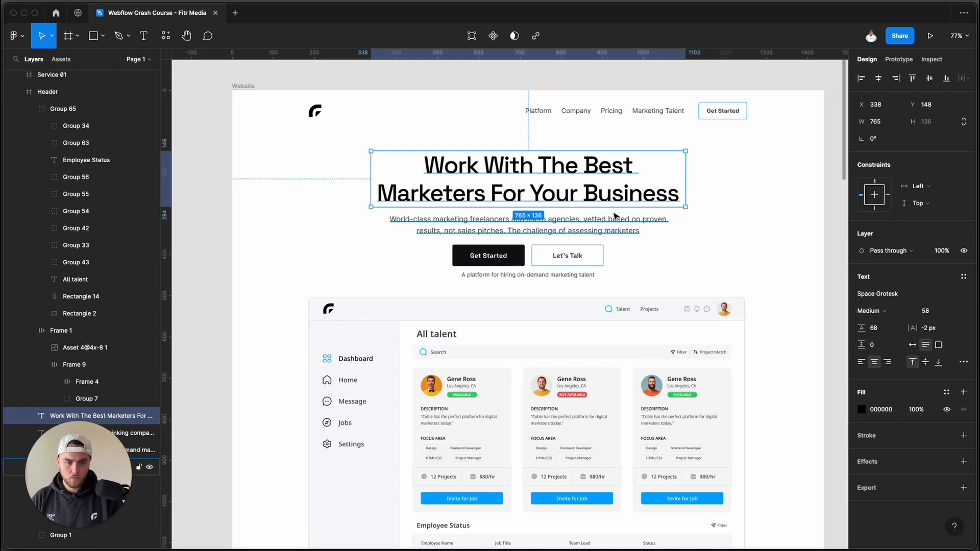
pyautogui.doubleClick(597, 228)
pyautogui.press('super+c')
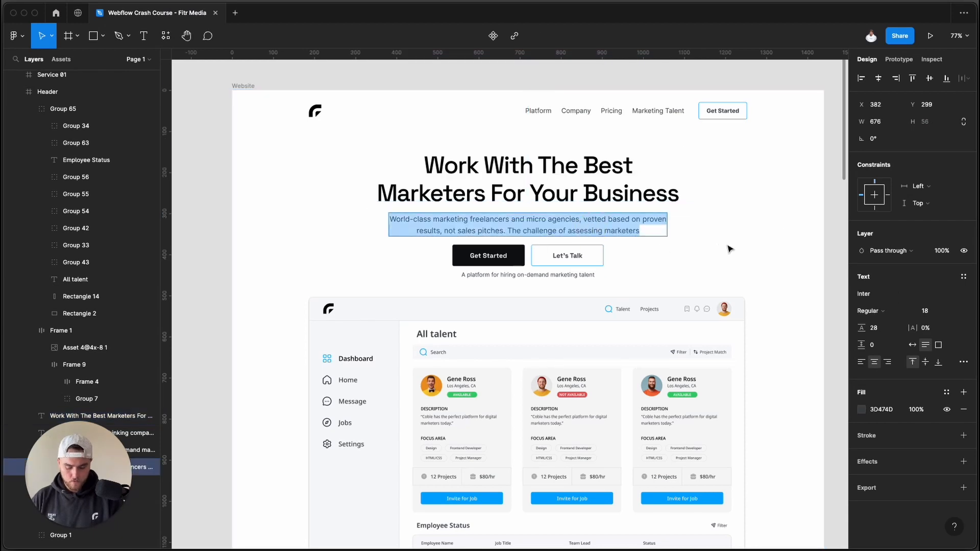
pyautogui.click(751, 249)
pyautogui.press('super+Tab')
pyautogui.click(564, 280)
pyautogui.doubleClick(567, 280)
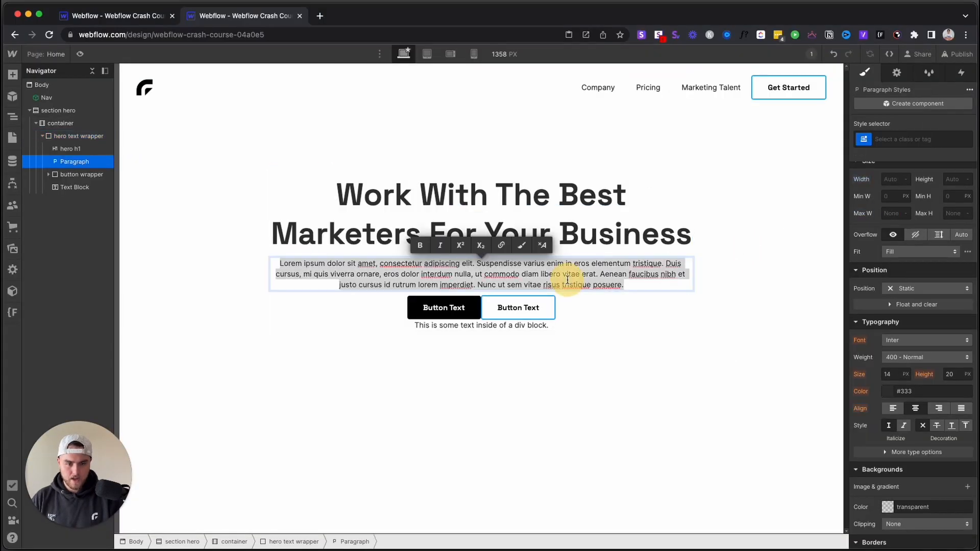
pyautogui.press('super+v')
pyautogui.click(623, 307)
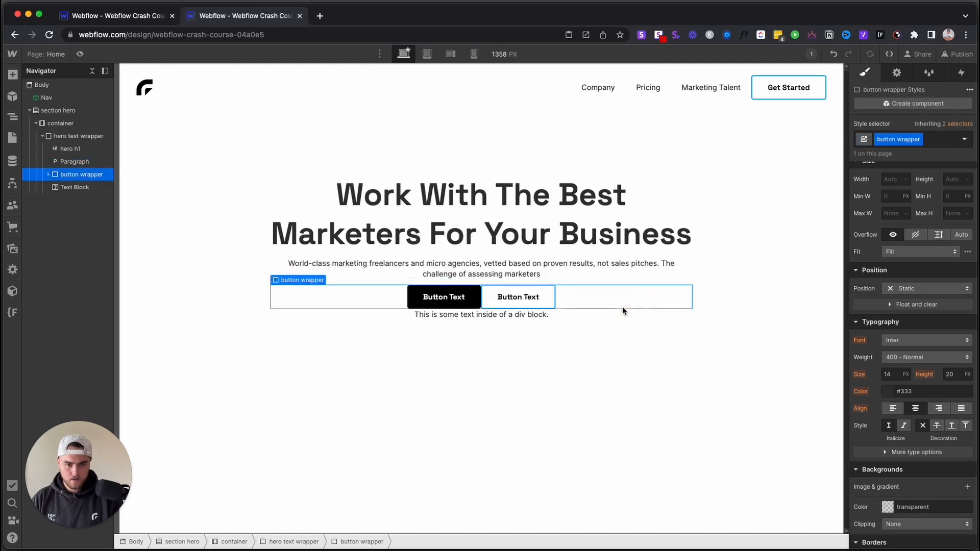
# - Check the paragraph's text settings in Figma, and set the Body (All Pages) tag's font size to 18 px in Webflow
pyautogui.click(574, 271)
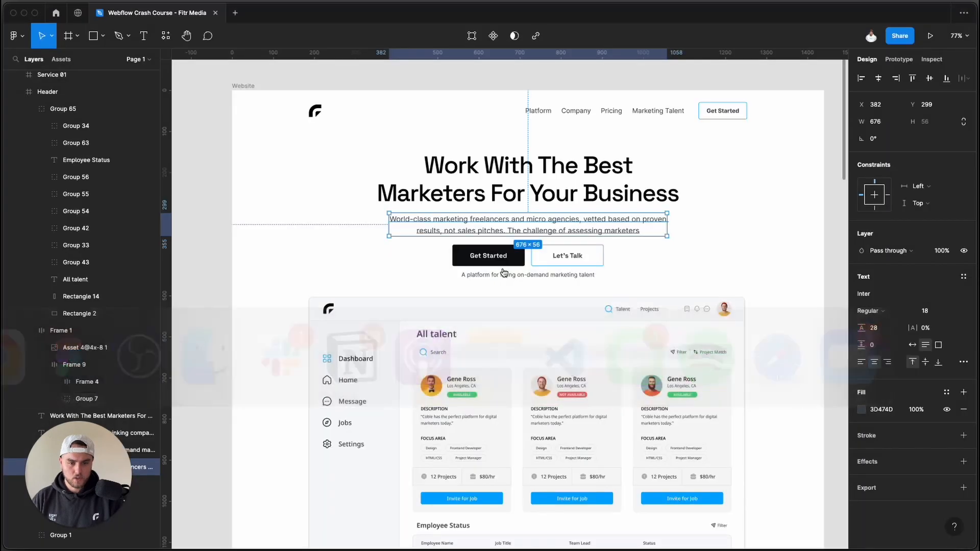
pyautogui.press('super+Tab')
pyautogui.press('super+Tab')
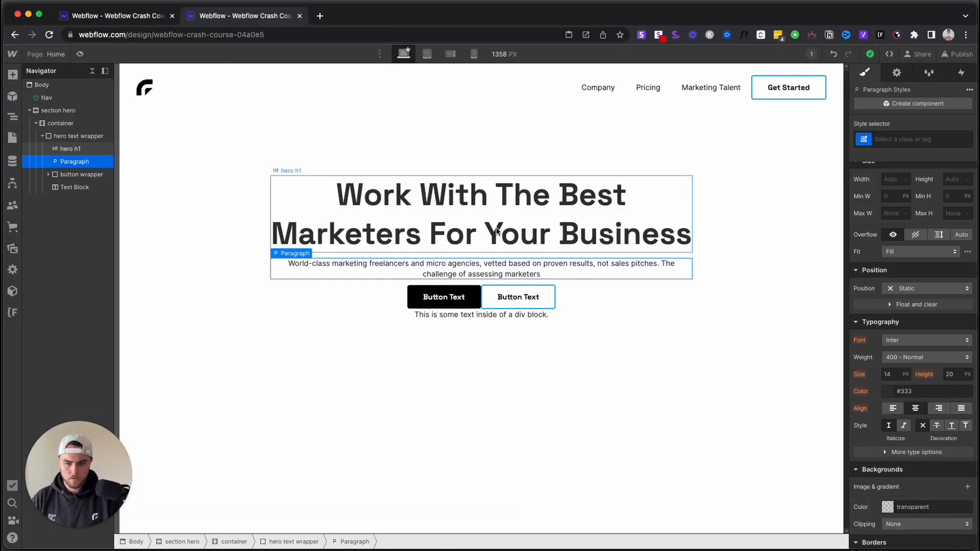
pyautogui.click(88, 84)
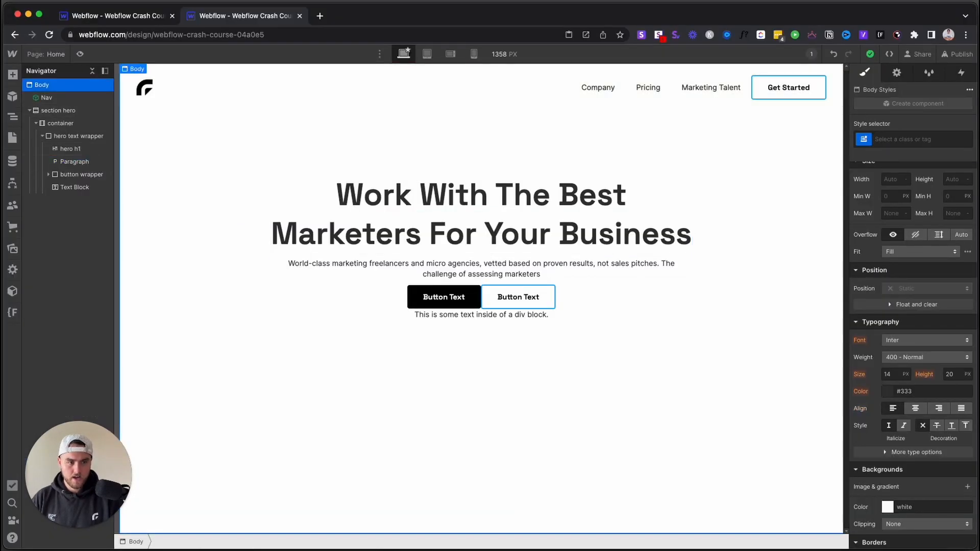
pyautogui.click(894, 134)
pyautogui.click(891, 193)
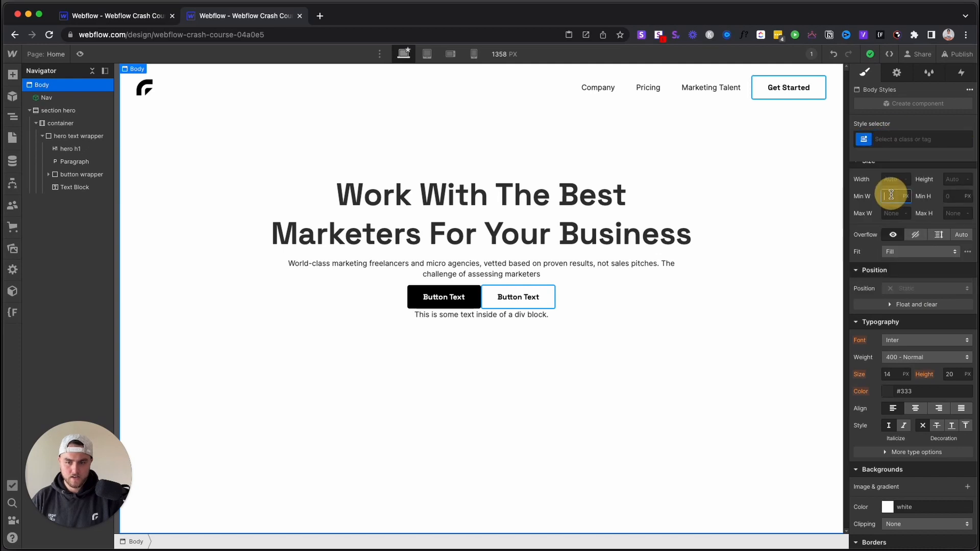
pyautogui.click(890, 141)
pyautogui.click(887, 200)
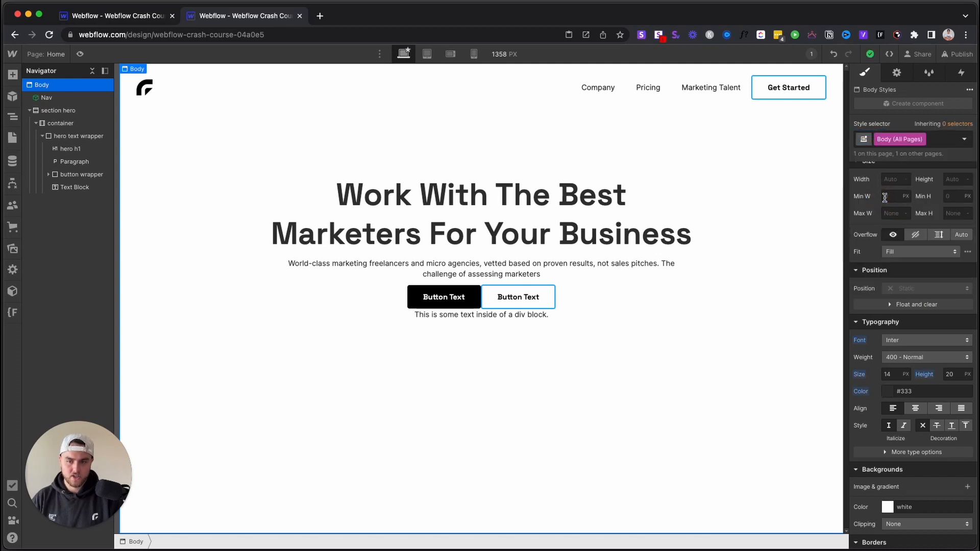
pyautogui.click(892, 377)
pyautogui.write('18')
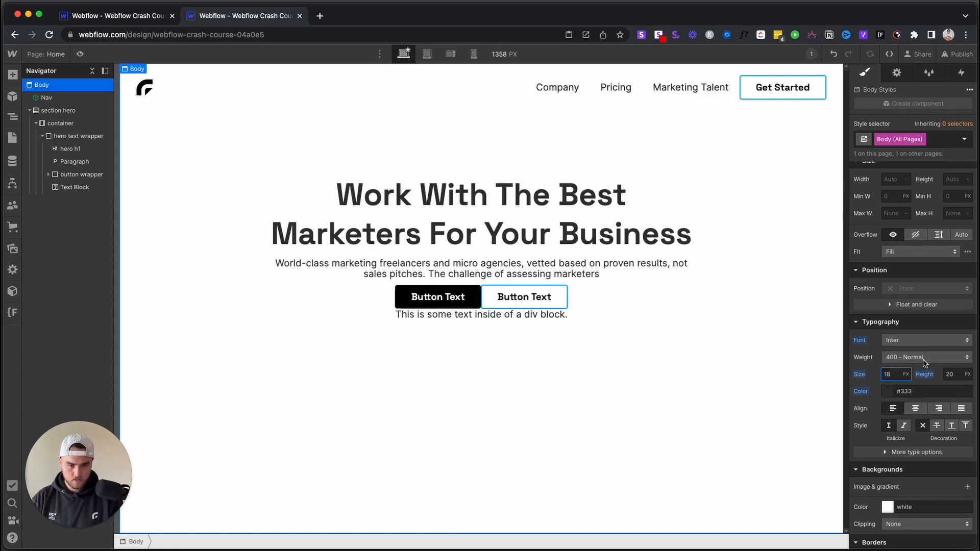
# - Set the line height of the Body (All Pages) tag to a unitless 1.75
pyautogui.click(959, 375)
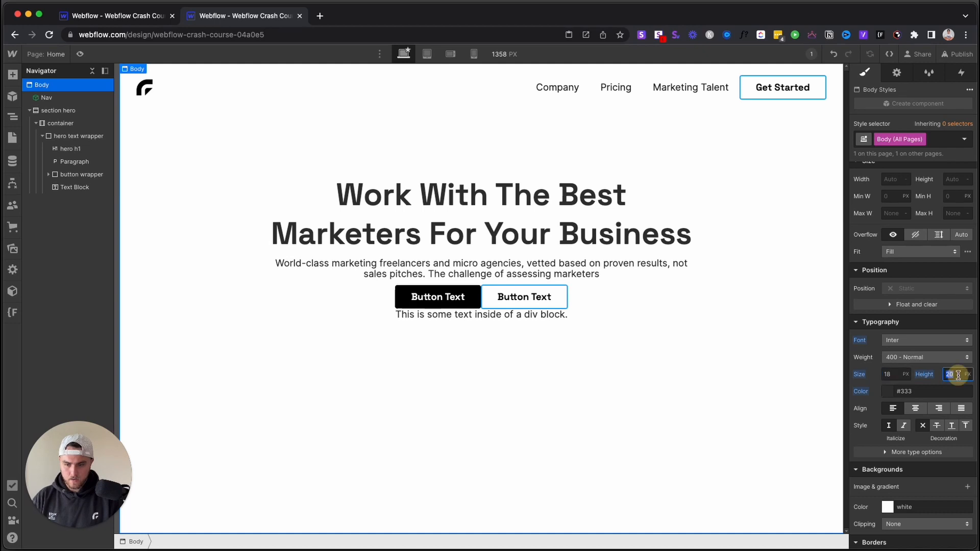
pyautogui.write('-1')
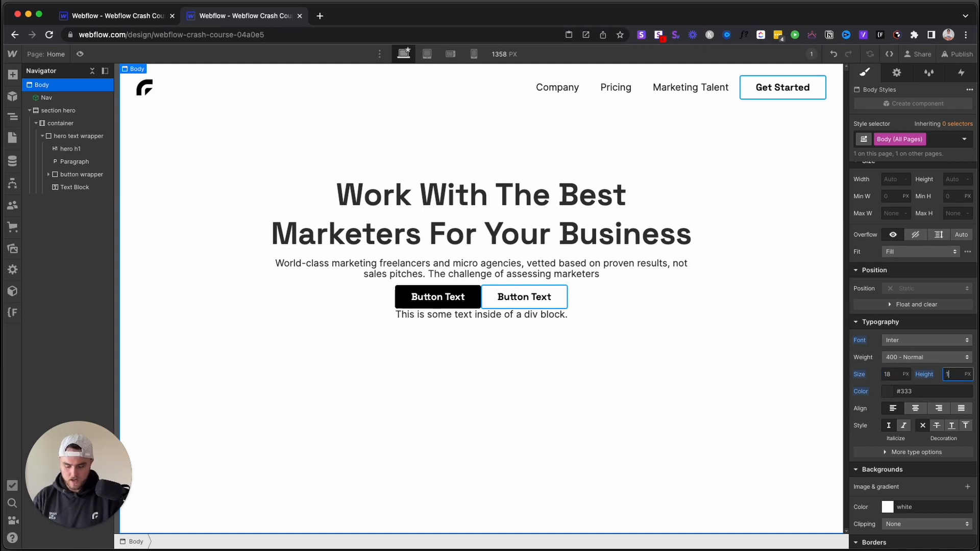
pyautogui.press('Return')
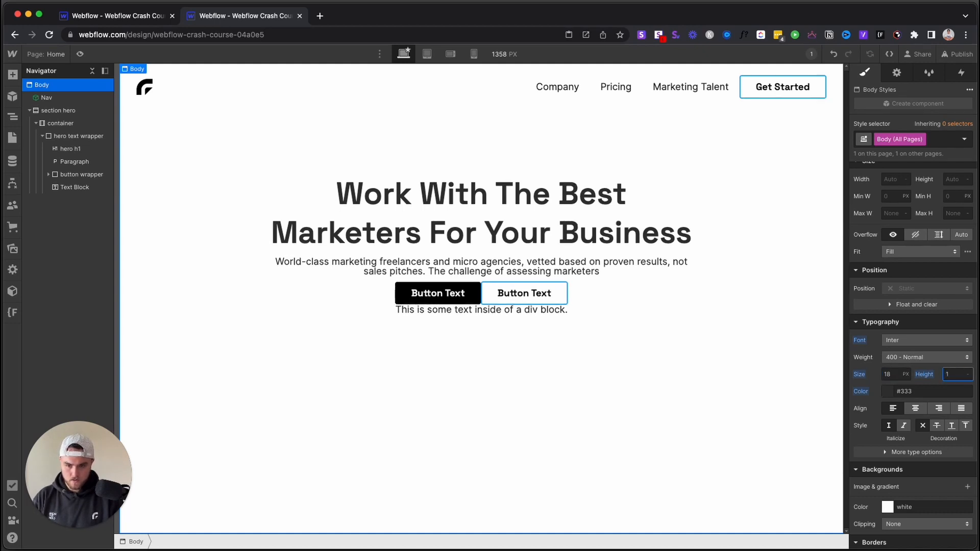
pyautogui.write('.5')
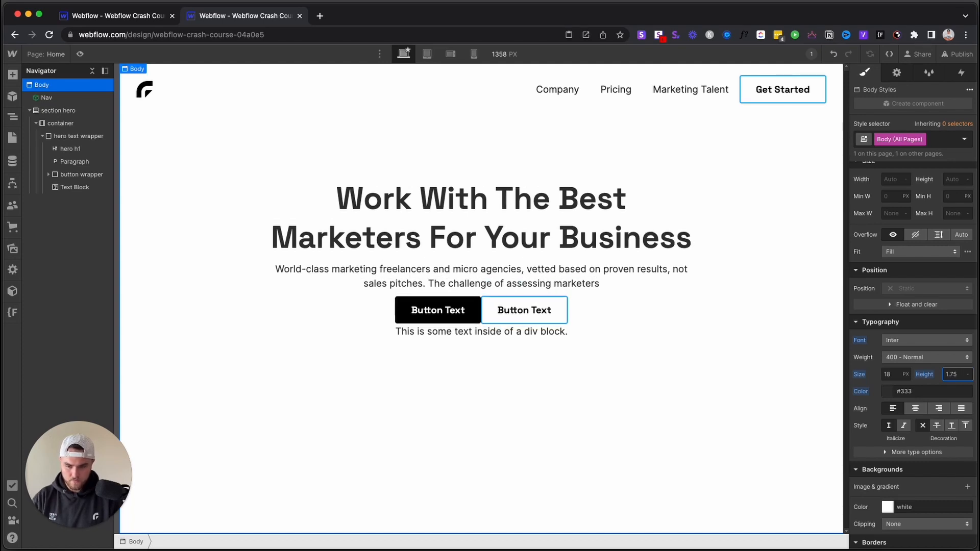
pyautogui.press('Return')
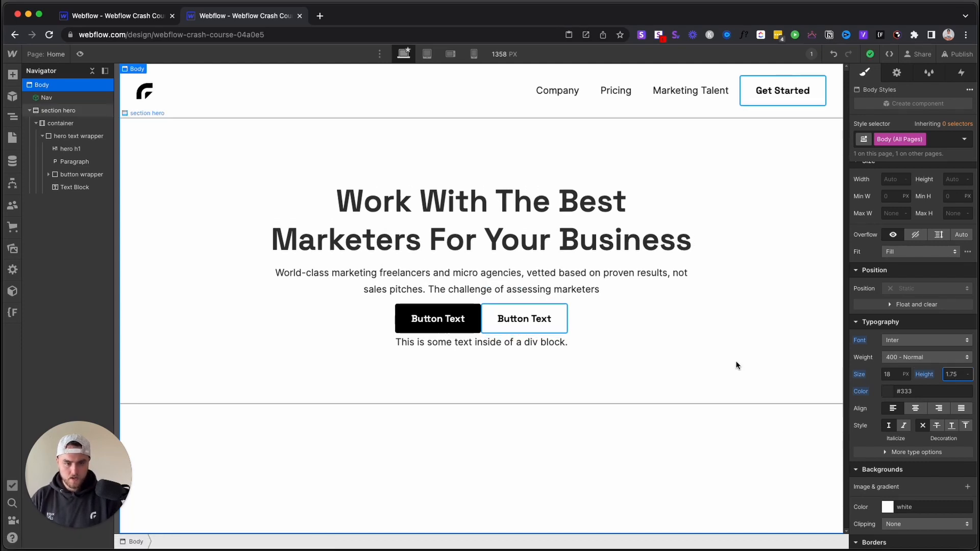
# - Compare the hero with the Figma design, and make the button wrapper a horizontal flexbox centered on both axes with a 25 px gap
pyautogui.press('super+Tab')
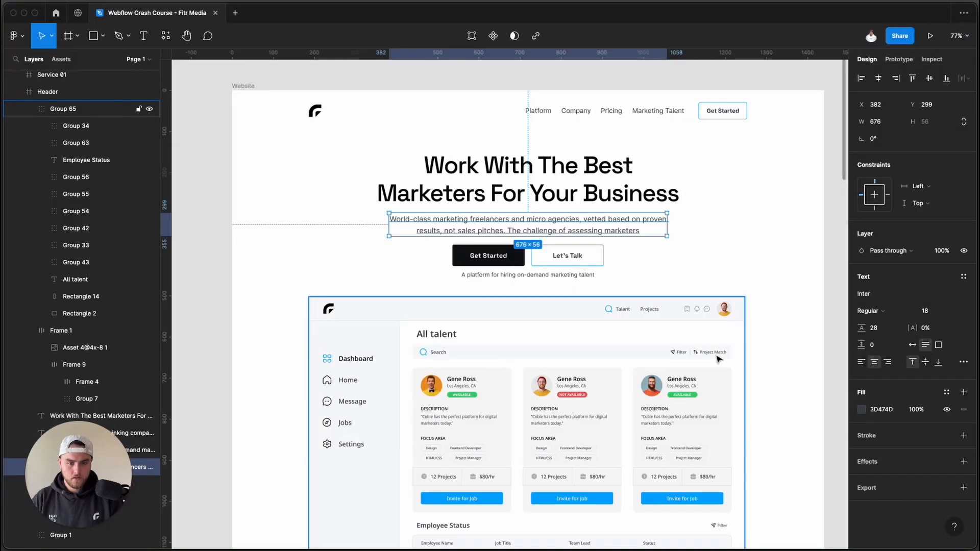
pyautogui.press('super+Tab')
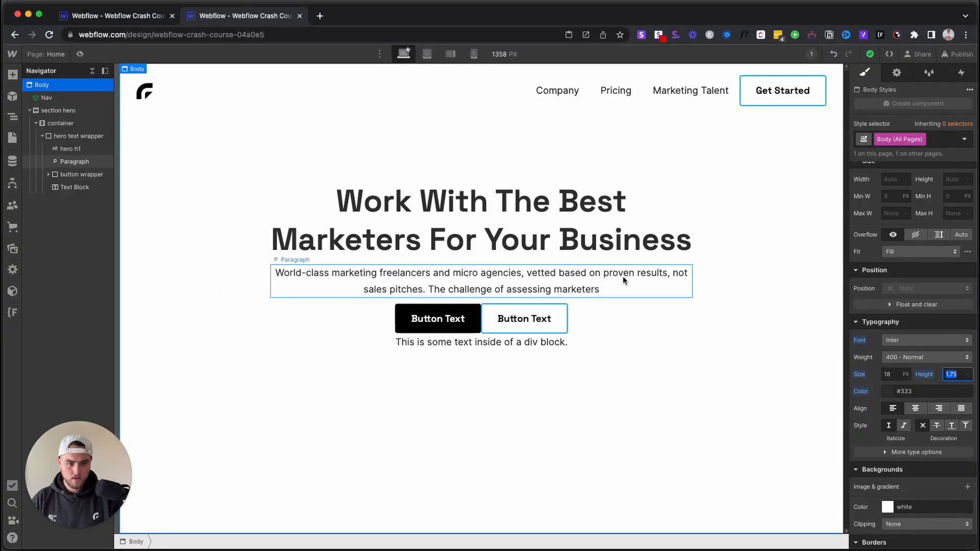
pyautogui.press('super+Tab')
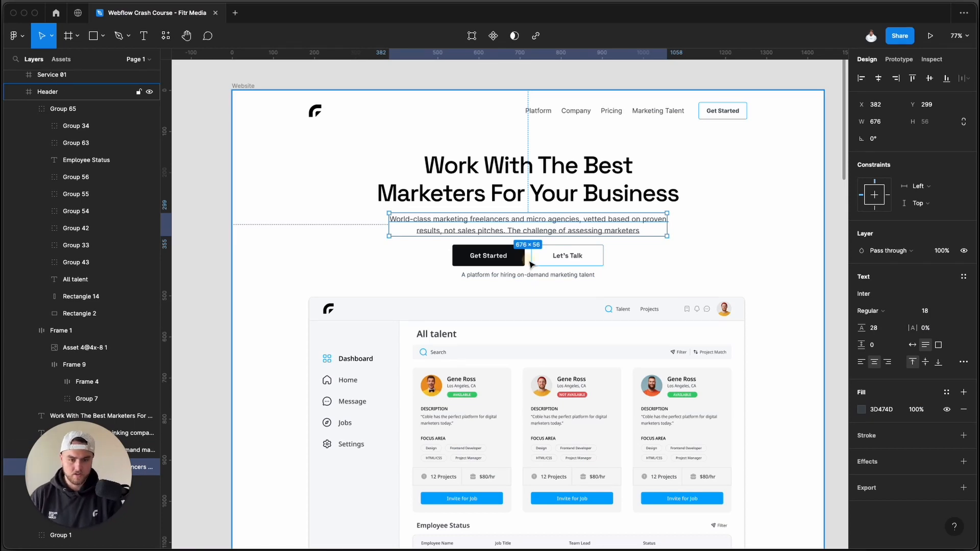
pyautogui.press('Escape')
pyautogui.press('super+Tab')
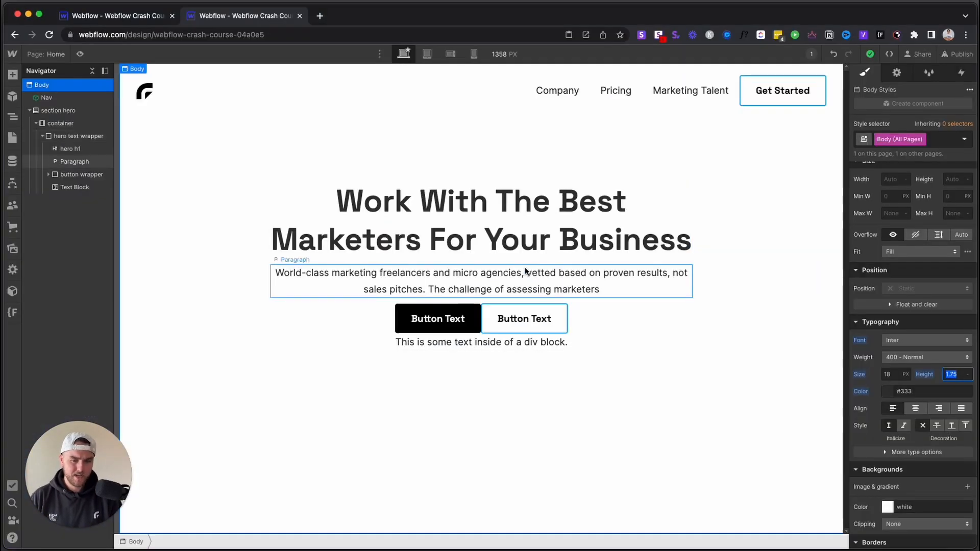
pyautogui.click(503, 329)
pyautogui.click(87, 175)
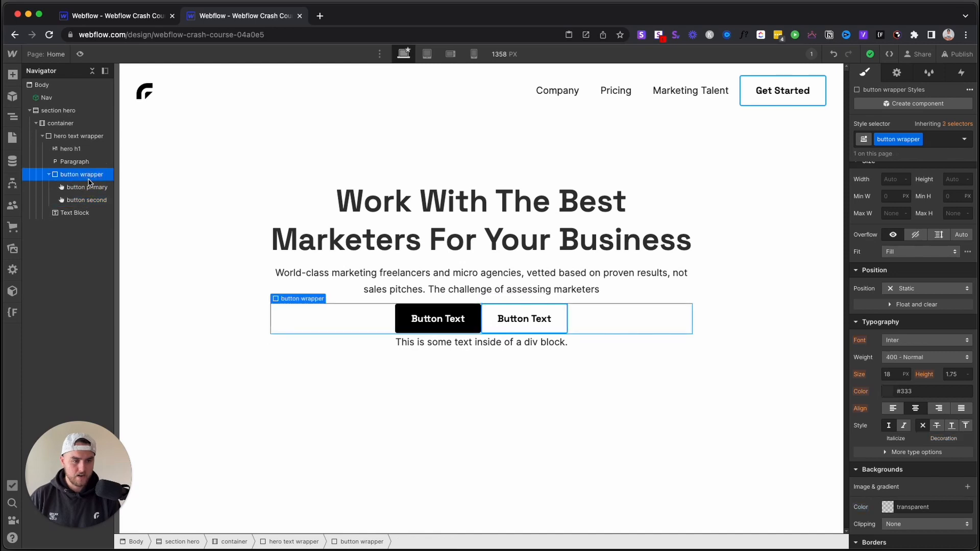
pyautogui.scroll(3, 924, 268)
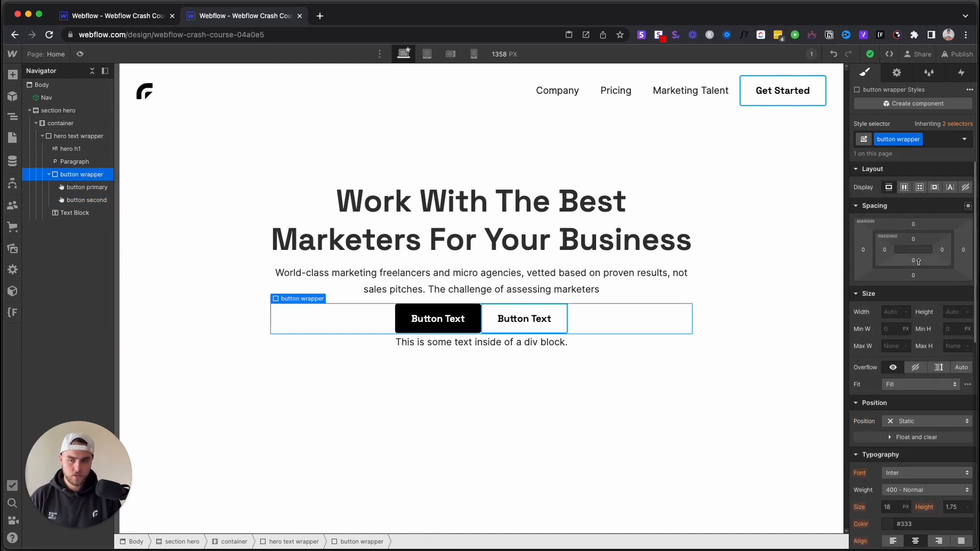
pyautogui.click(904, 188)
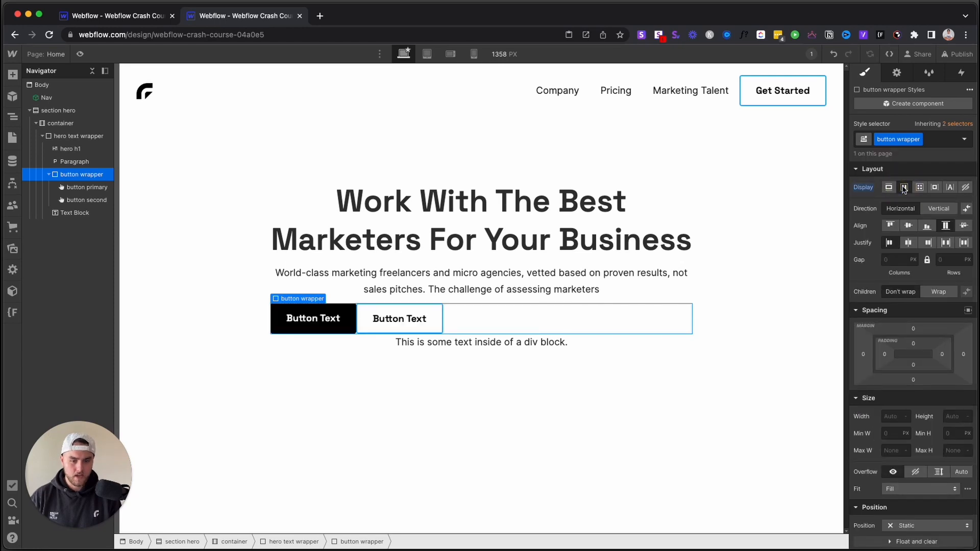
pyautogui.click(909, 245)
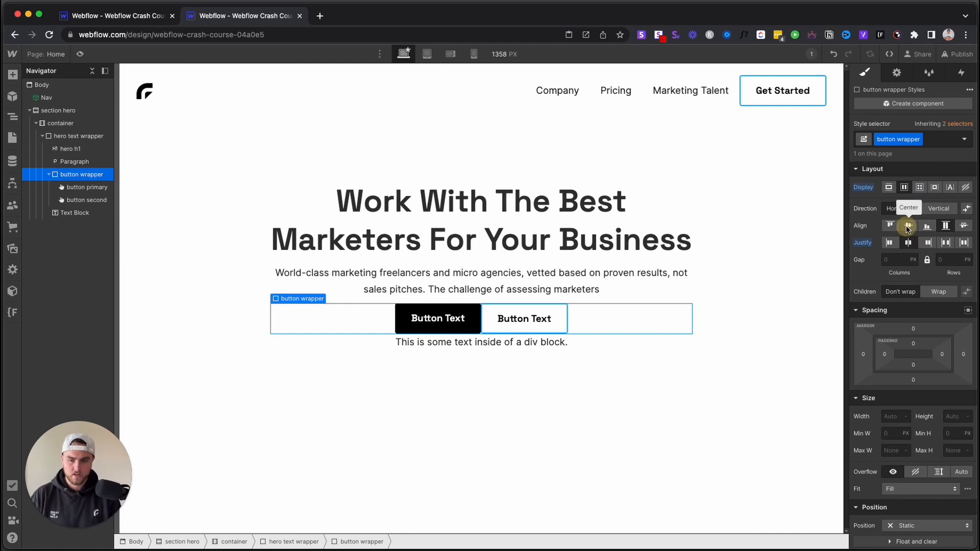
pyautogui.click(907, 227)
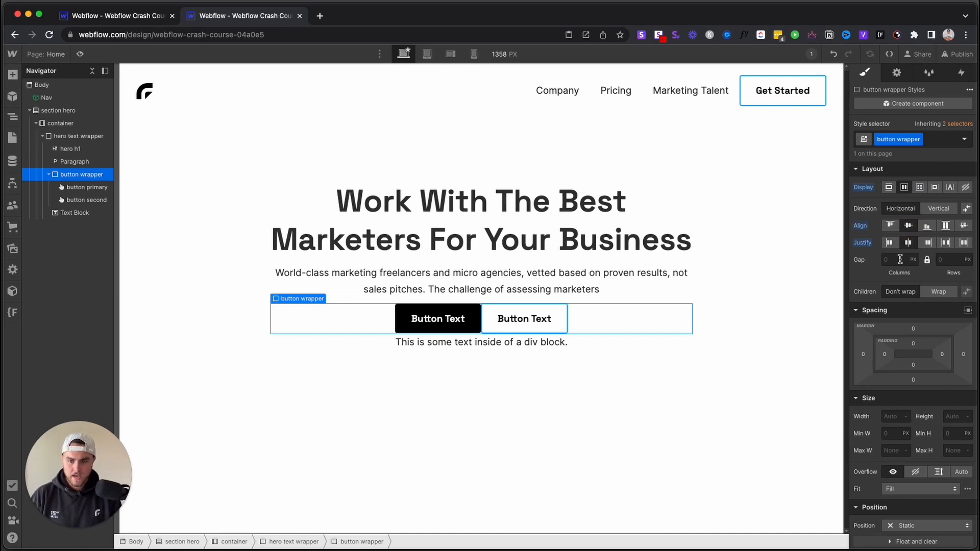
pyautogui.click(900, 260)
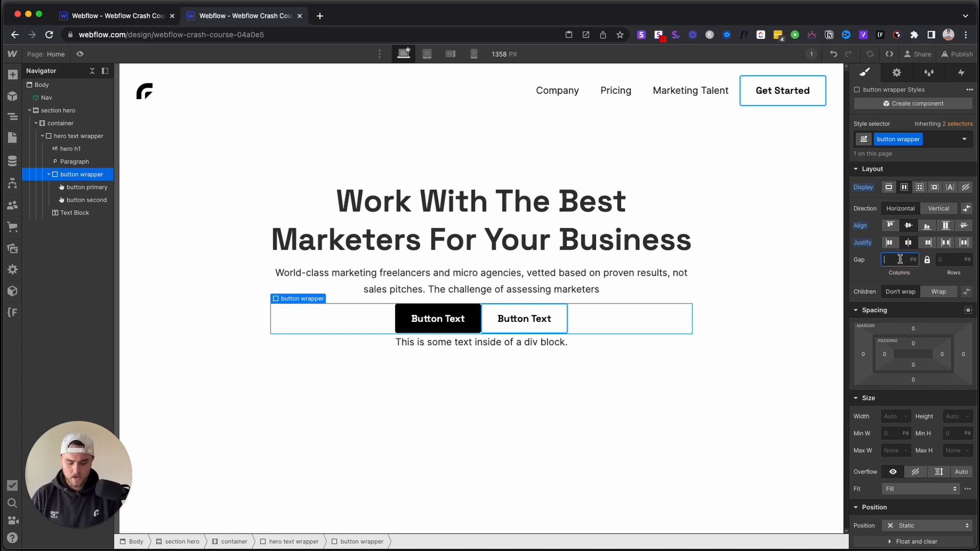
pyautogui.moveTo(900, 260); pyautogui.dragTo(912, 260)
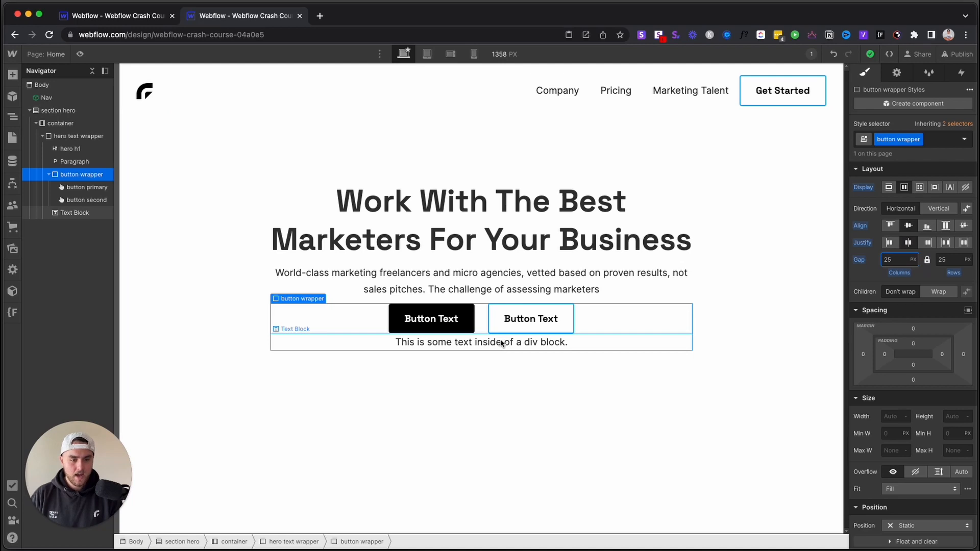
# - Copy "A platform for hiring on-demand marketing talent" from Figma and paste it over the placeholder text block below the buttons in Webflow
pyautogui.click(481, 341)
pyautogui.press('super+Tab')
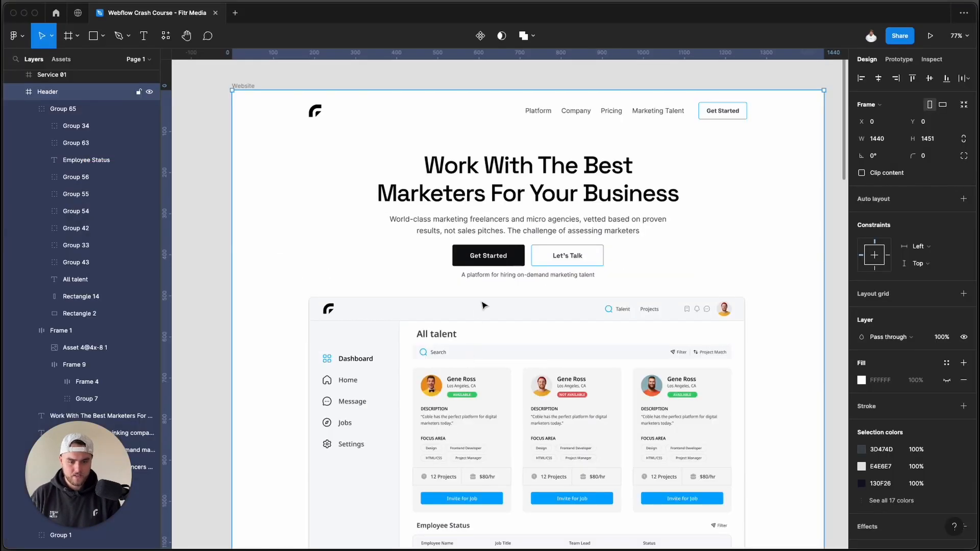
pyautogui.doubleClick(503, 276)
pyautogui.press('super+c')
pyautogui.press('super+Tab')
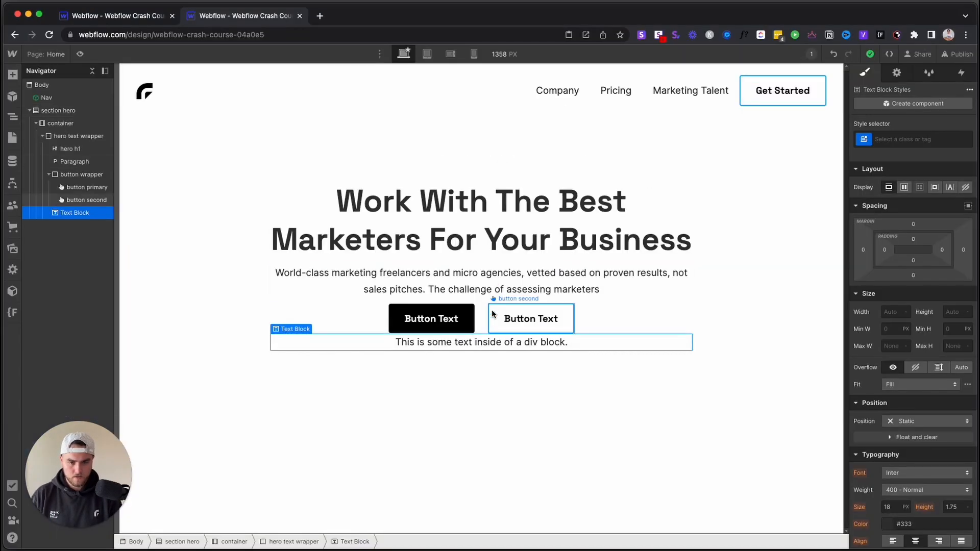
pyautogui.doubleClick(490, 342)
pyautogui.press('super+v')
pyautogui.click(503, 401)
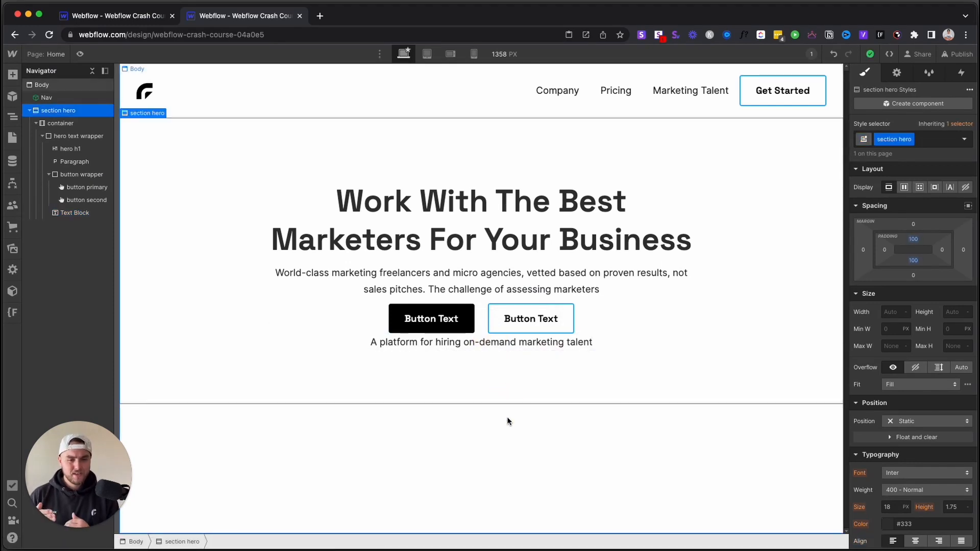
# - Make the hero text wrapper a vertical flexbox with horizontally centered children and a 10 px gap
pyautogui.press('super+Tab')
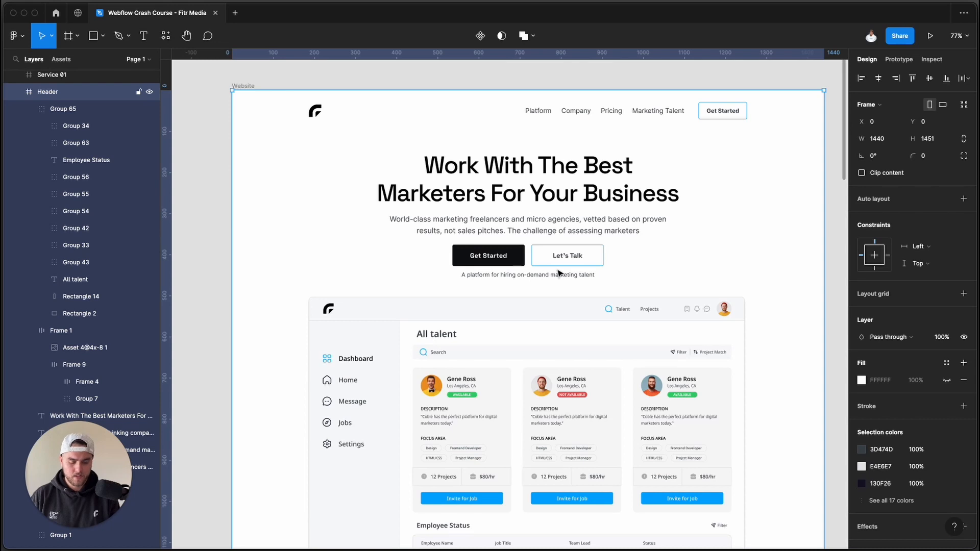
pyautogui.press('super+Tab')
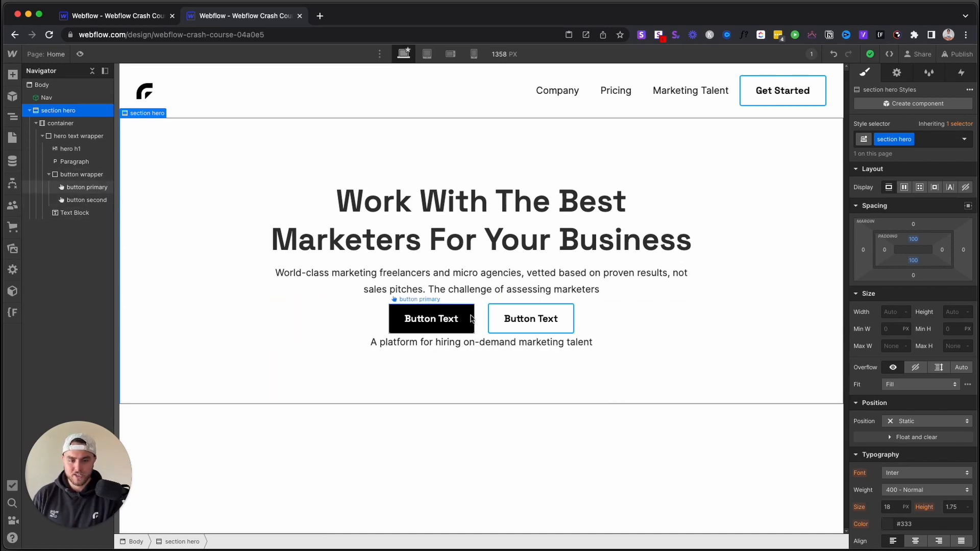
pyautogui.click(66, 138)
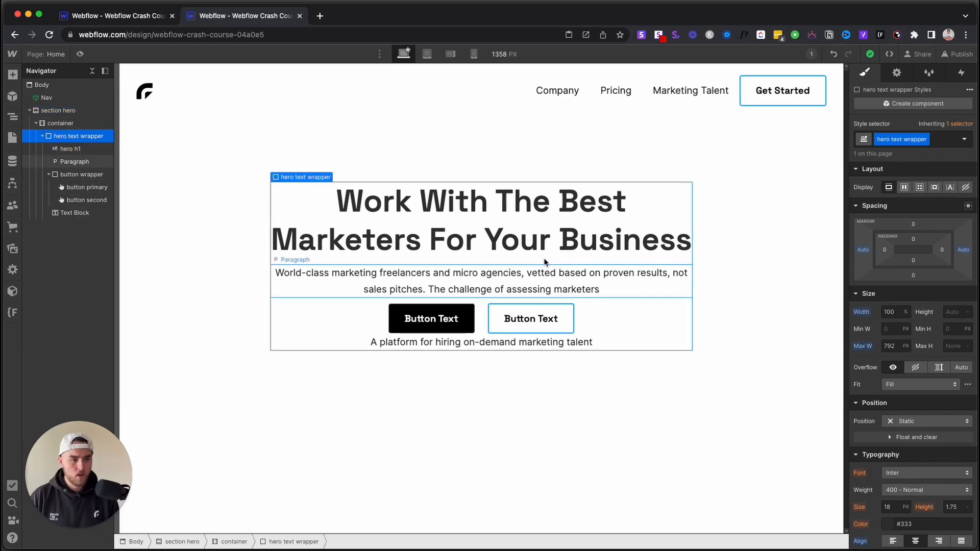
pyautogui.click(904, 187)
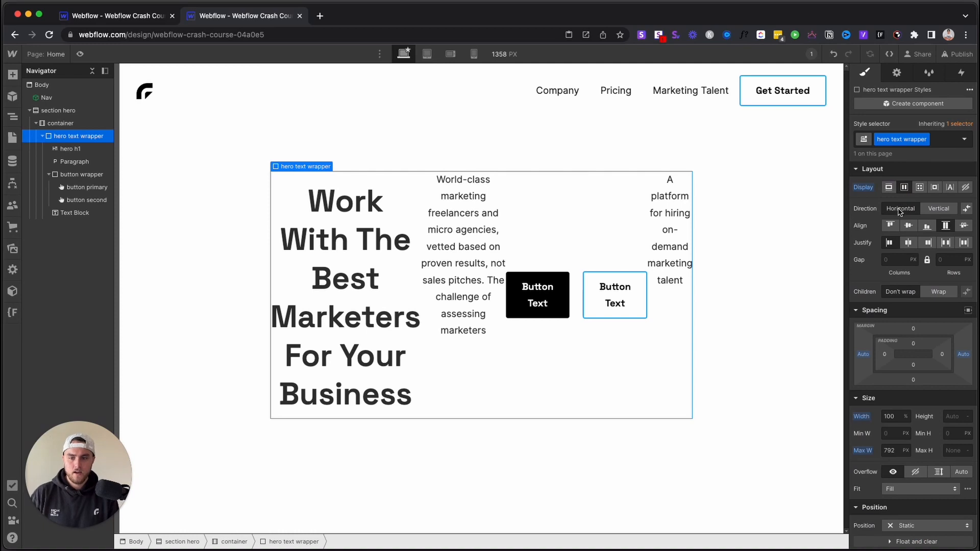
pyautogui.click(946, 208)
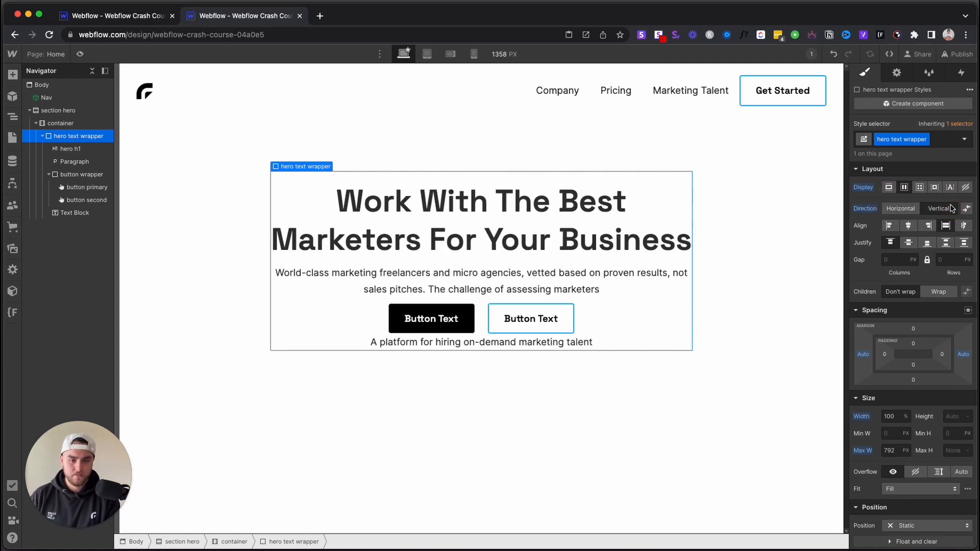
pyautogui.click(908, 225)
pyautogui.moveTo(894, 264); pyautogui.dragTo(899, 264)
pyautogui.moveTo(902, 264); pyautogui.dragTo(898, 264)
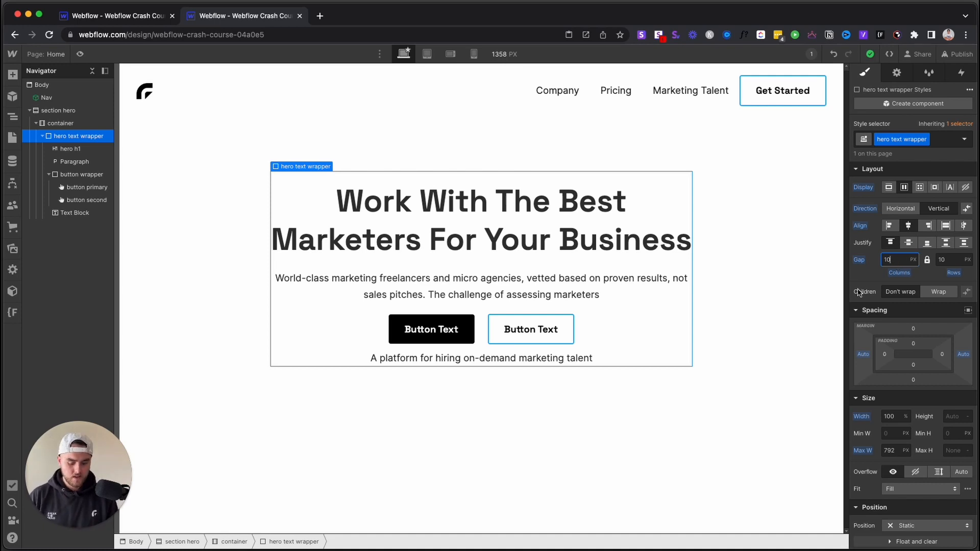
pyautogui.click(516, 410)
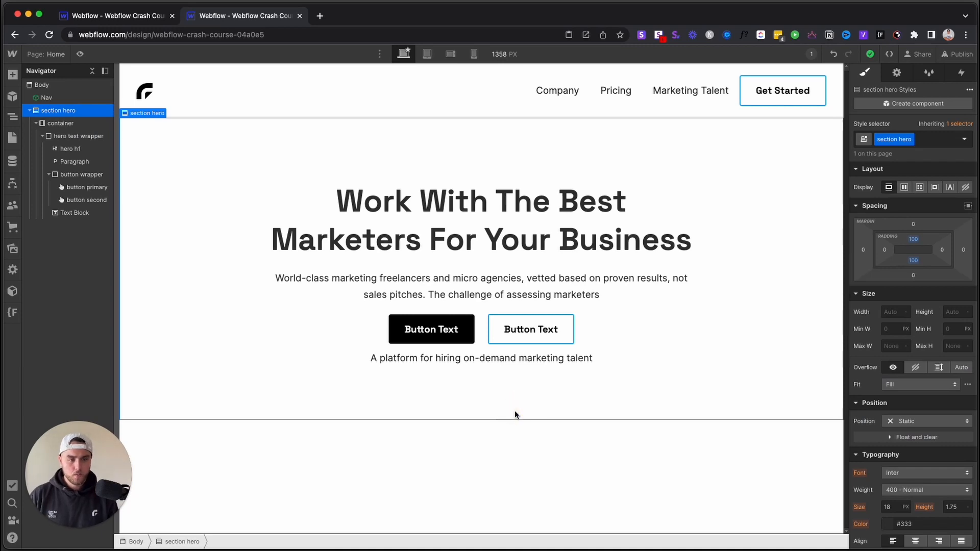
# - Check the hero layout in Figma, and add an Image element using crashcourse.png inside the hero container, below the hero text wrapper
pyautogui.press('super+Tab')
pyautogui.press('super+Tab')
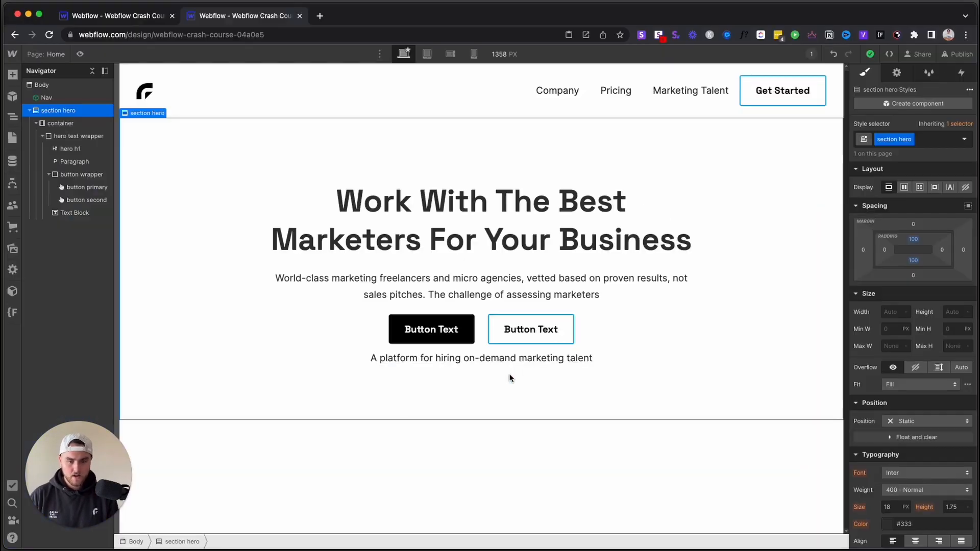
pyautogui.press('super+Tab')
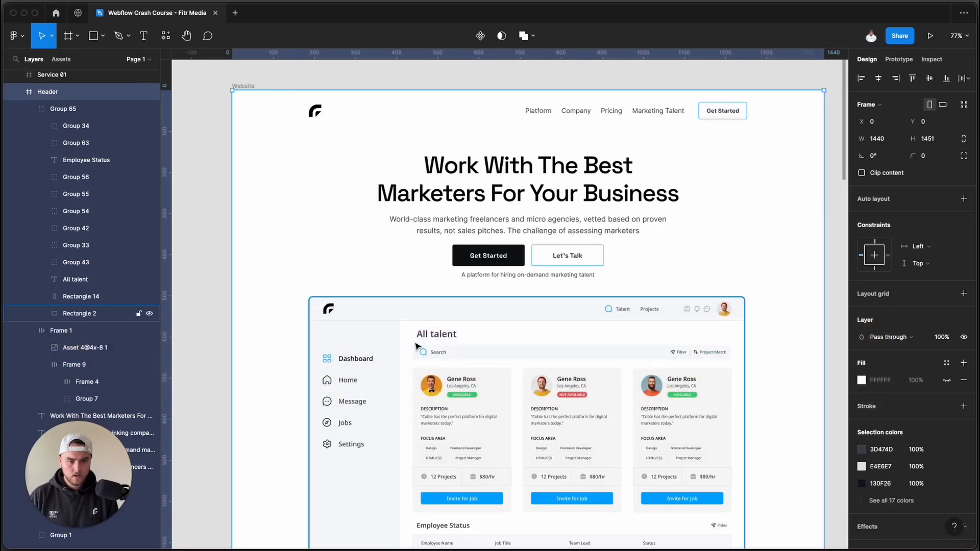
pyautogui.press('super+Tab')
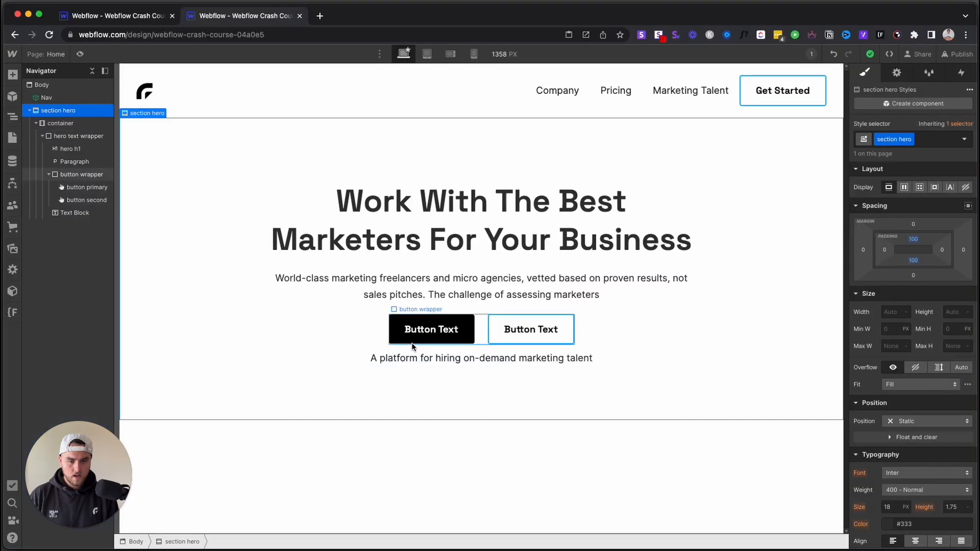
pyautogui.click(42, 137)
pyautogui.click(70, 127)
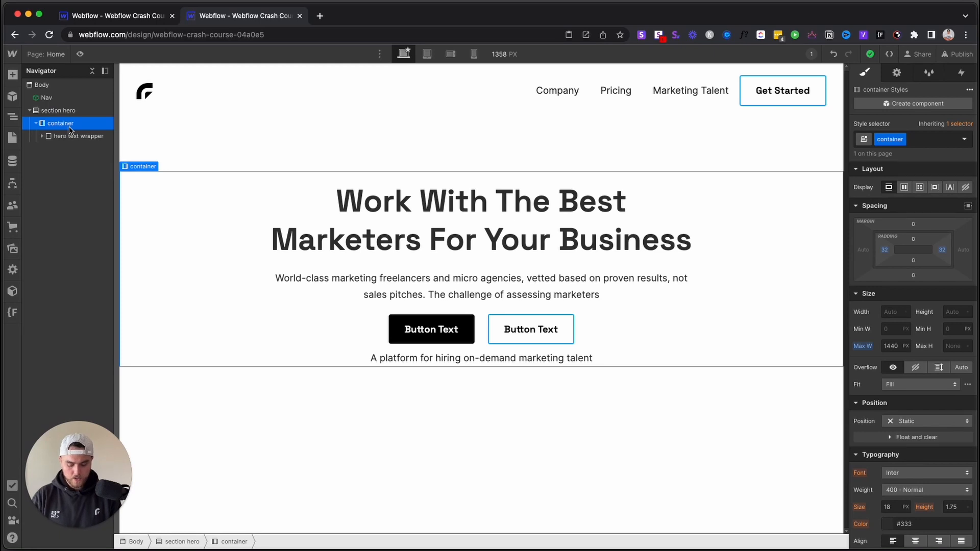
pyautogui.press('super+e')
pyautogui.write('im')
pyautogui.press('Return')
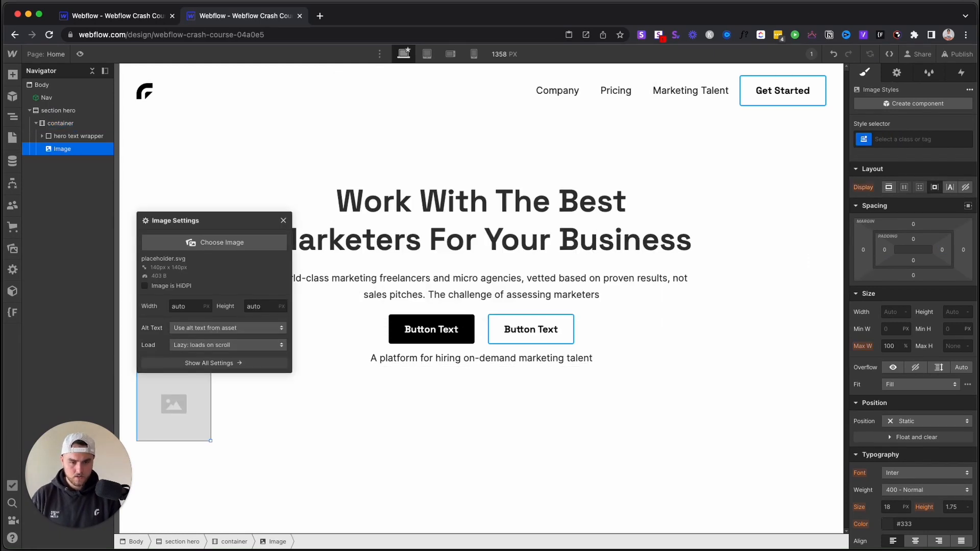
pyautogui.click(169, 249)
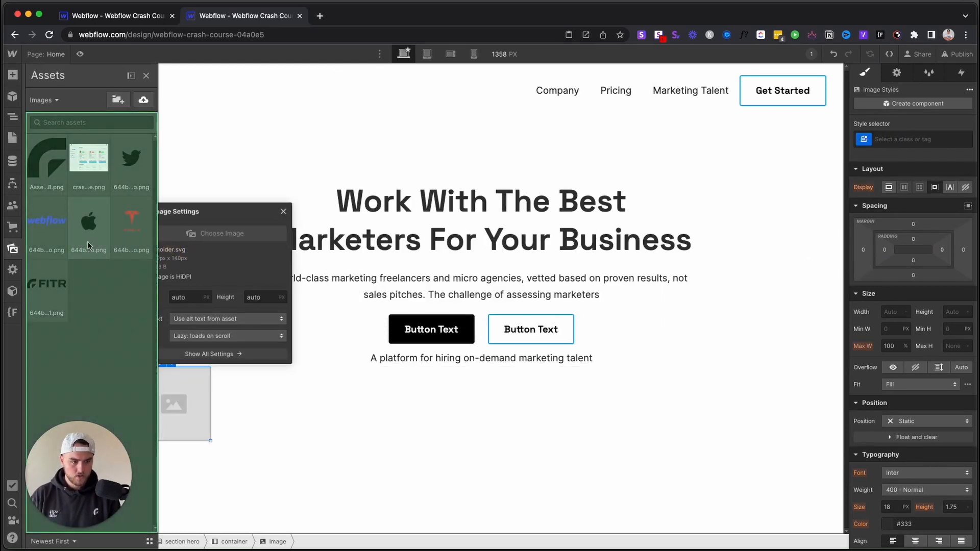
pyautogui.click(91, 176)
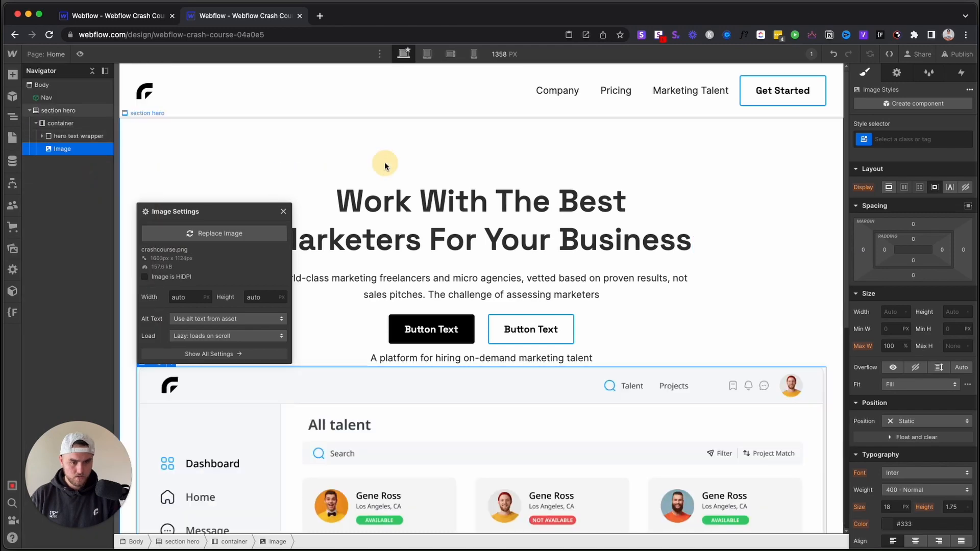
pyautogui.click(384, 161)
# - Give the dashboard image the class "hero image" and set its width to 100%
pyautogui.scroll(-3, 390, 184)
pyautogui.press('super+Tab')
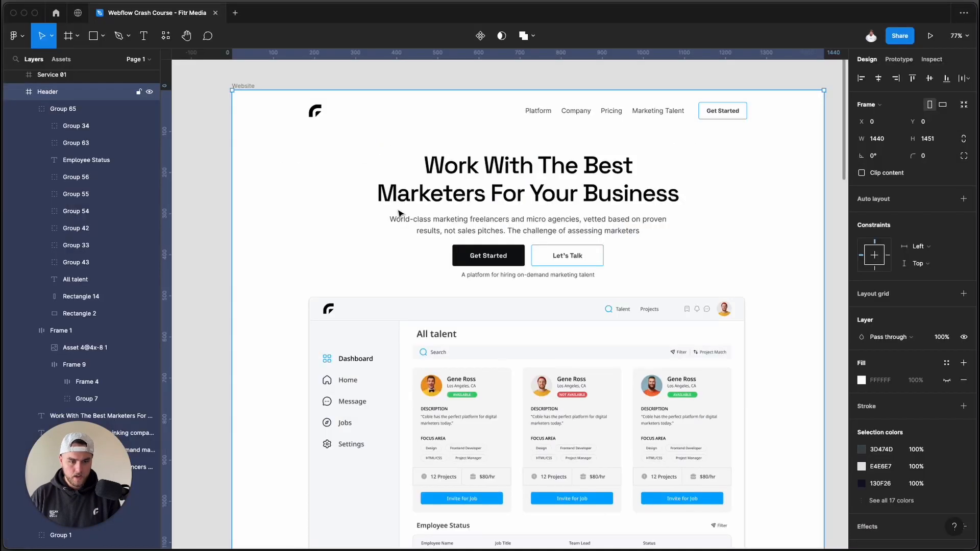
pyautogui.press('super+Tab')
pyautogui.click(406, 288)
pyautogui.click(883, 140)
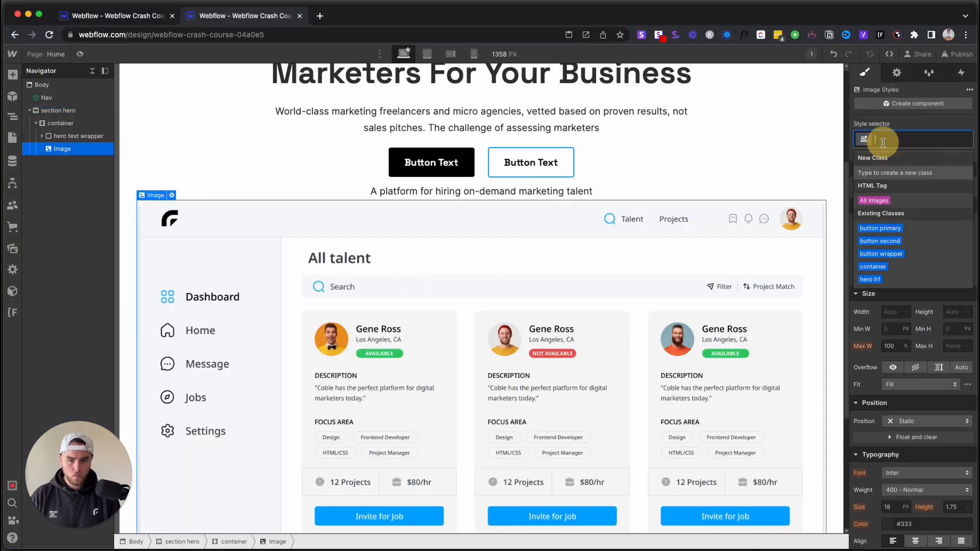
pyautogui.write('hero image')
pyautogui.press('Return')
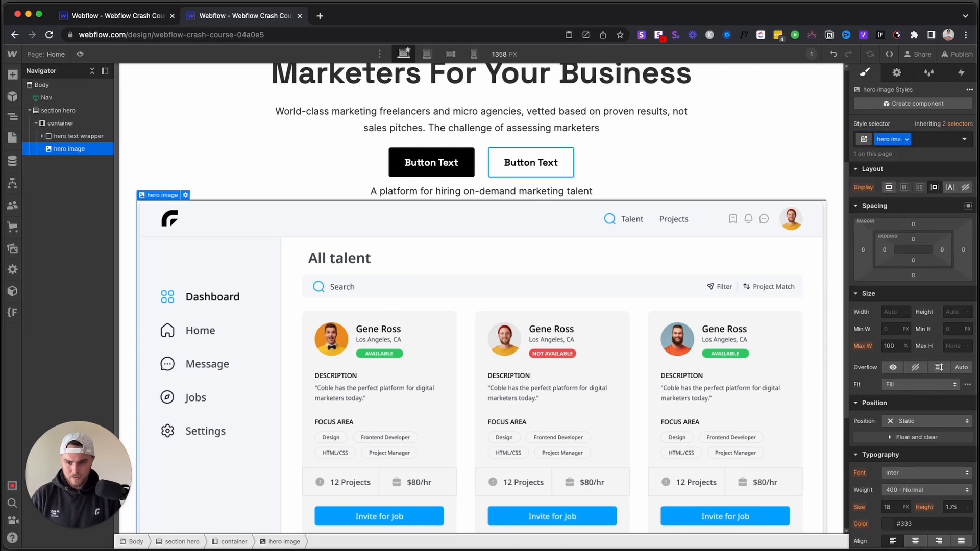
pyautogui.click(886, 316)
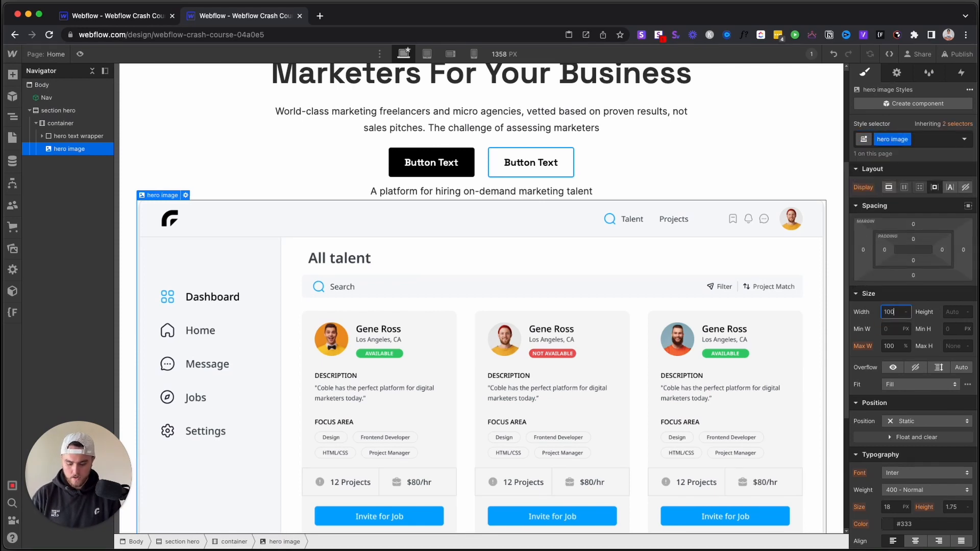
pyautogui.press('Return')
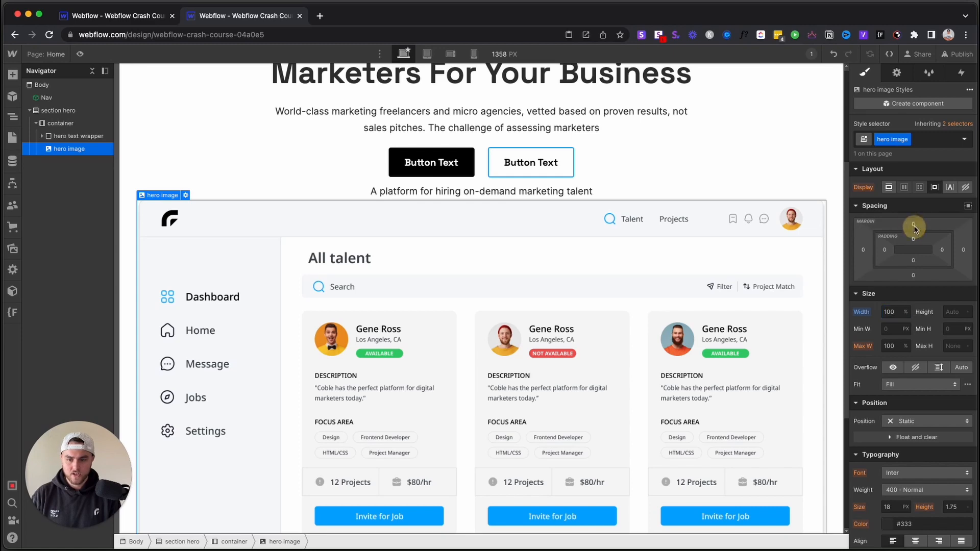
# - Increase the hero image's top margin, and set the hero section's top padding to 60 px
pyautogui.moveTo(918, 218)
pyautogui.mouseDown()
pyautogui.moveTo(921, 193)
pyautogui.moveTo(922, 222)
pyautogui.moveTo(923, 210)
pyautogui.mouseUp()
pyautogui.click(58, 110)
pyautogui.moveTo(914, 239); pyautogui.dragTo(918, 216)
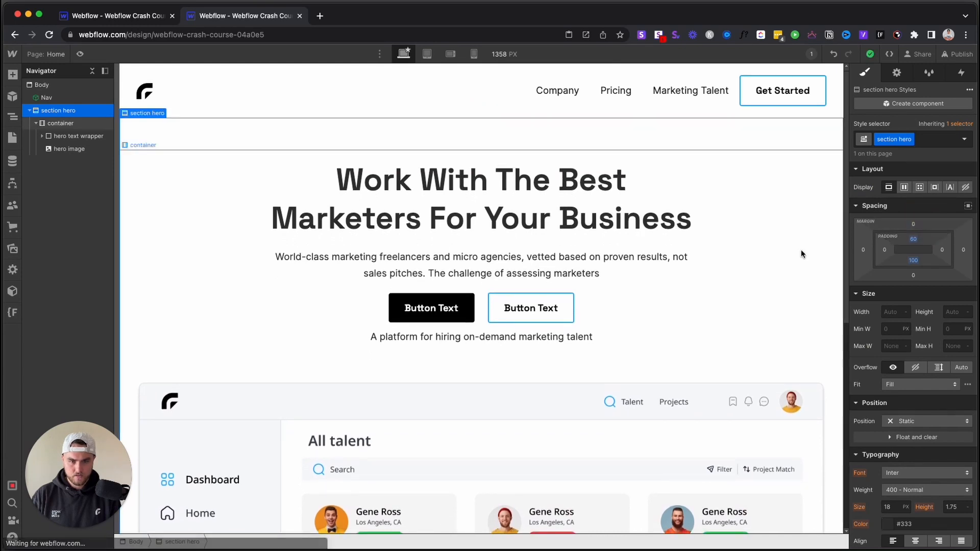
pyautogui.scroll(-3, 759, 260)
pyautogui.scroll(3, 758, 260)
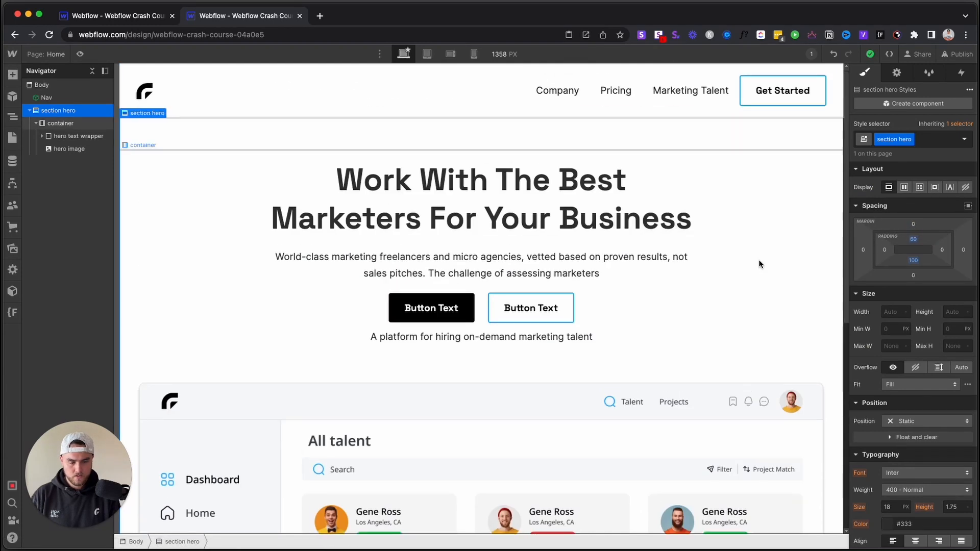
# - Preview the Home page's nav alignment, and centre the nav container inside the Nav component by setting its left and right margins to Auto
pyautogui.click(79, 54)
pyautogui.scroll(-3, 754, 286)
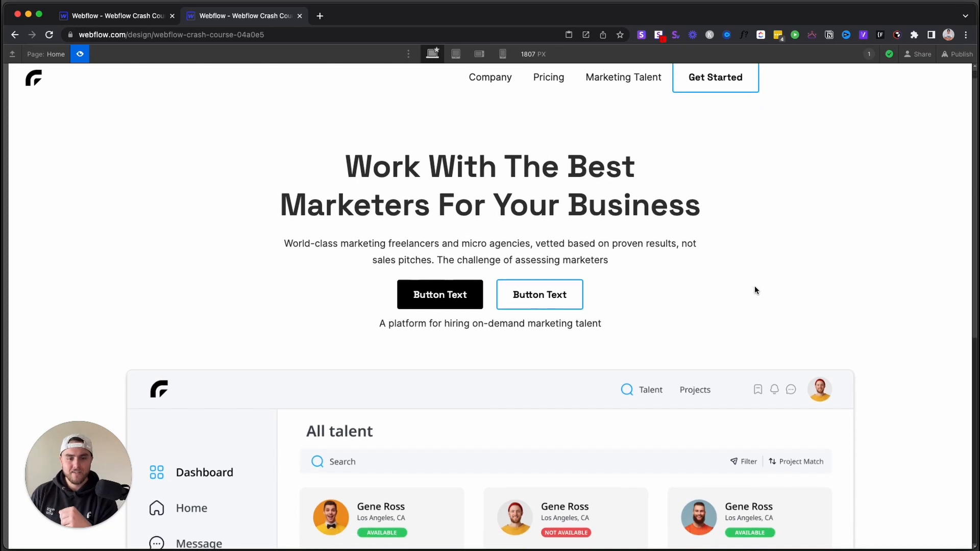
pyautogui.scroll(-1, 755, 290)
pyautogui.scroll(3, 754, 290)
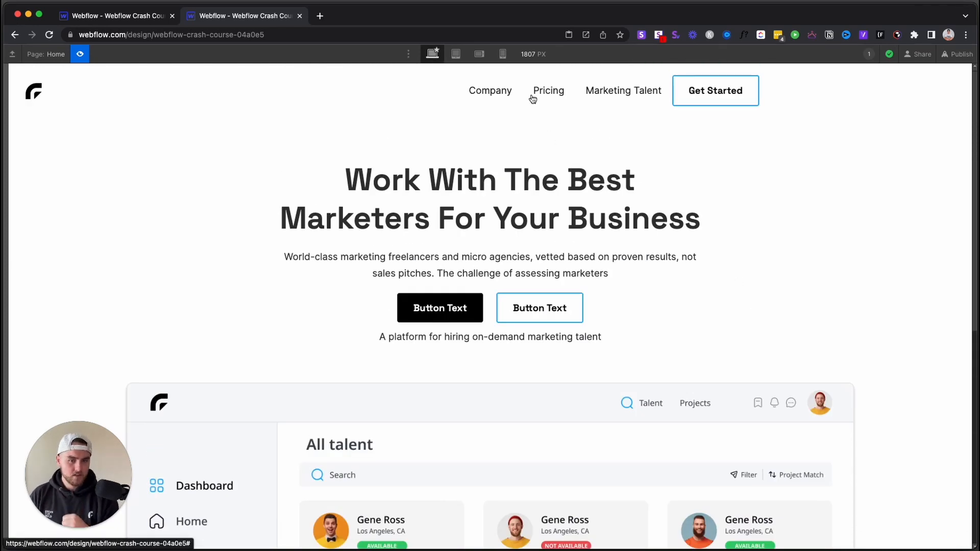
pyautogui.press('super+shift+p')
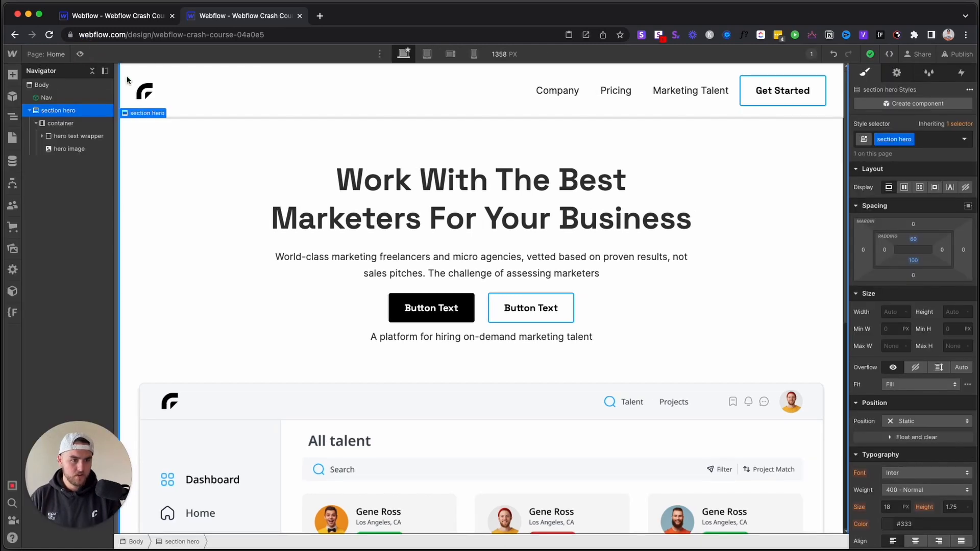
pyautogui.doubleClick(212, 97)
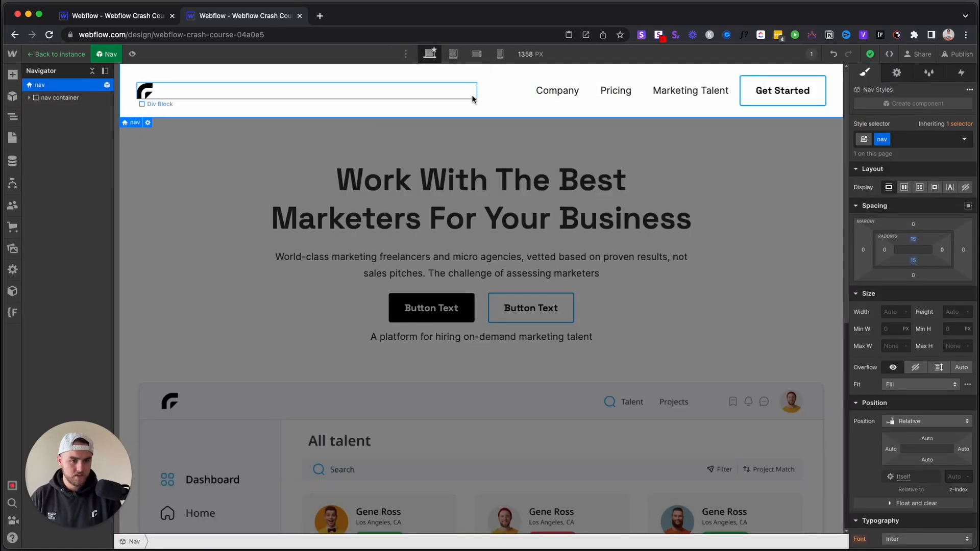
pyautogui.click(459, 98)
pyautogui.click(492, 99)
pyautogui.click(482, 99)
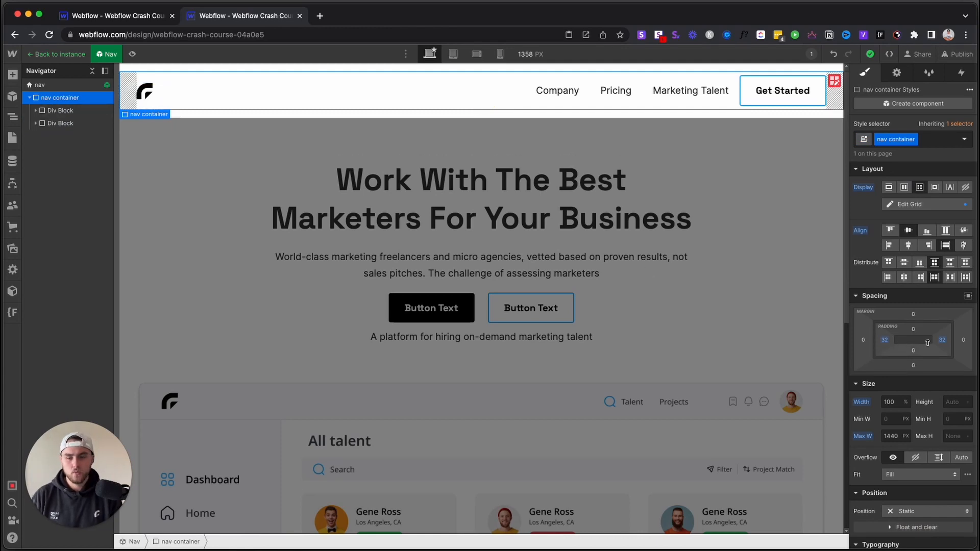
pyautogui.click(965, 296)
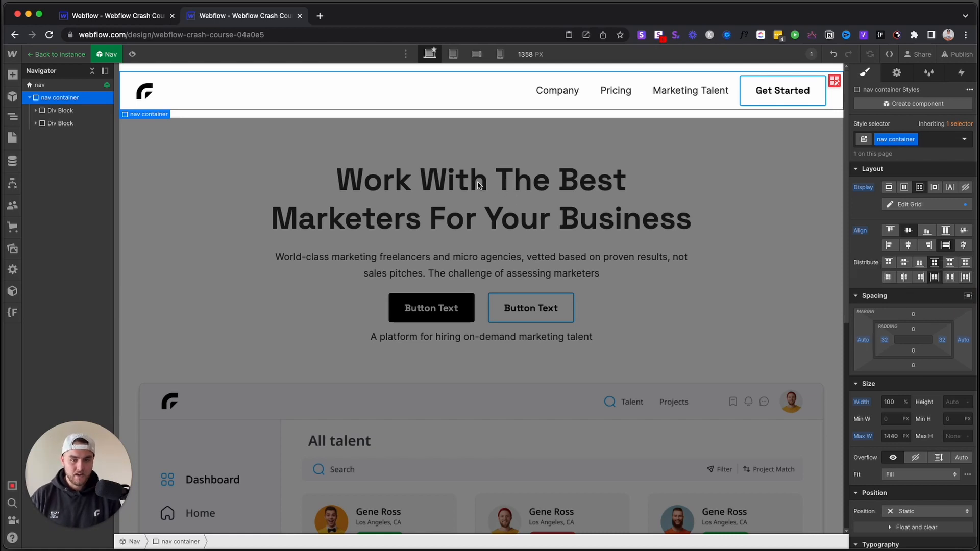
pyautogui.click(798, 253)
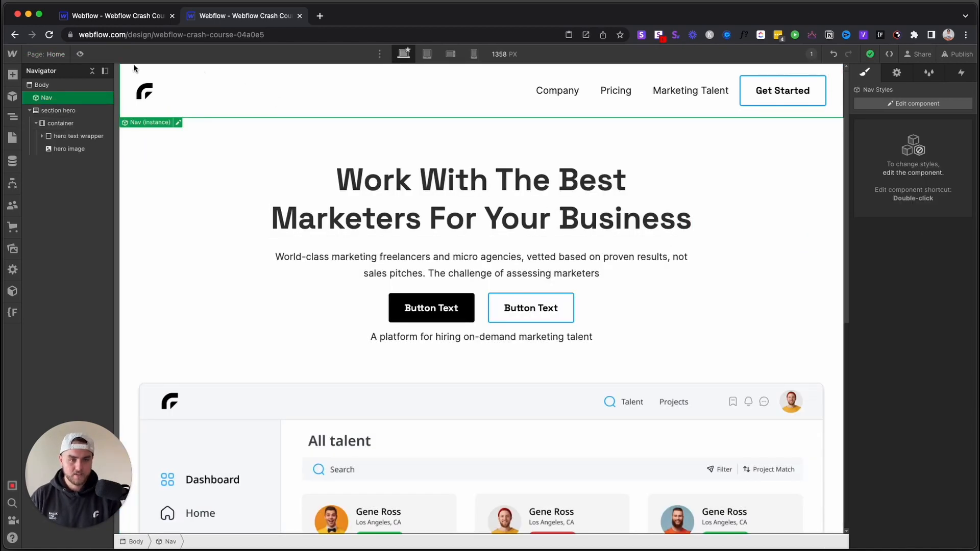
# - Preview the Home page, compare its nav and hero with the Figma design, and examine the design's sections down to "Grow Your Business with Coble"
pyautogui.click(79, 54)
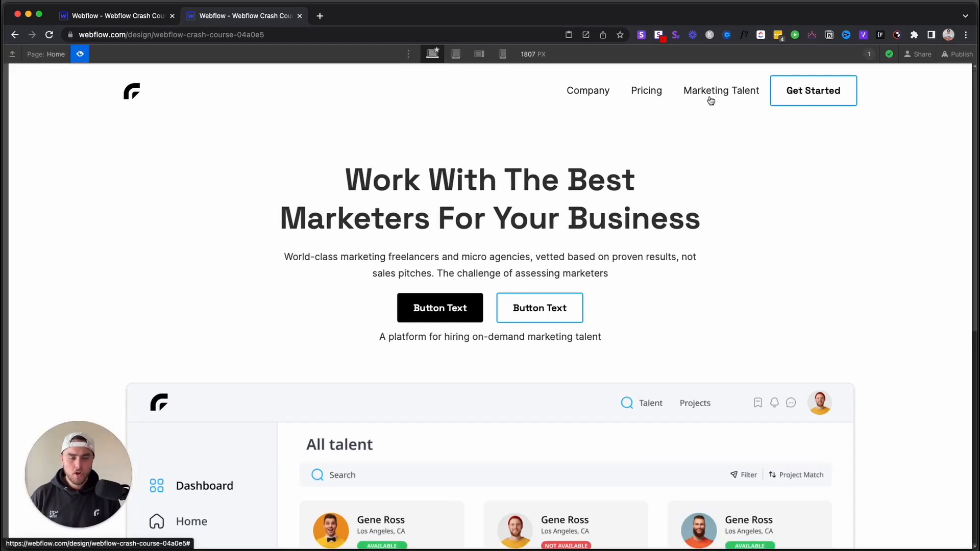
pyautogui.press('super+Tab')
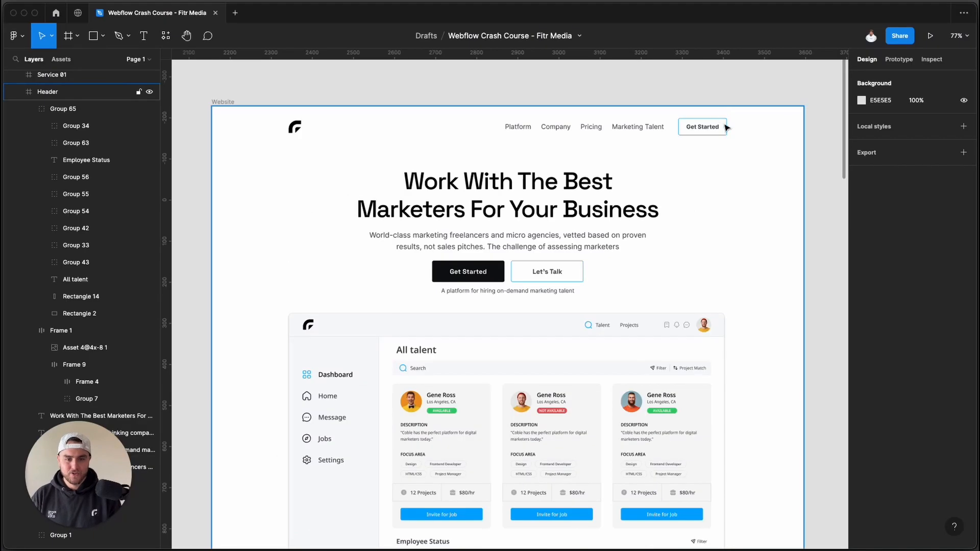
pyautogui.scroll(-1, 817, 131)
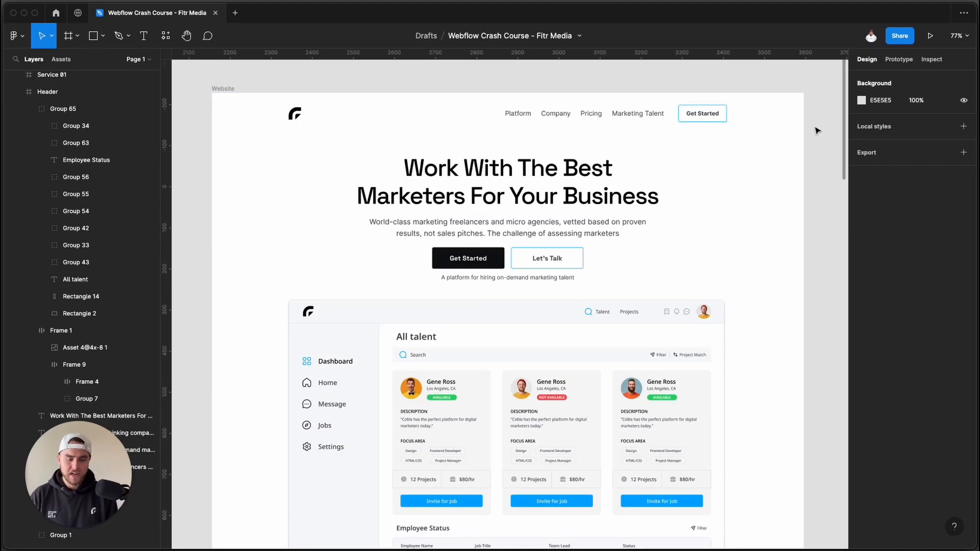
pyautogui.press('super+Tab')
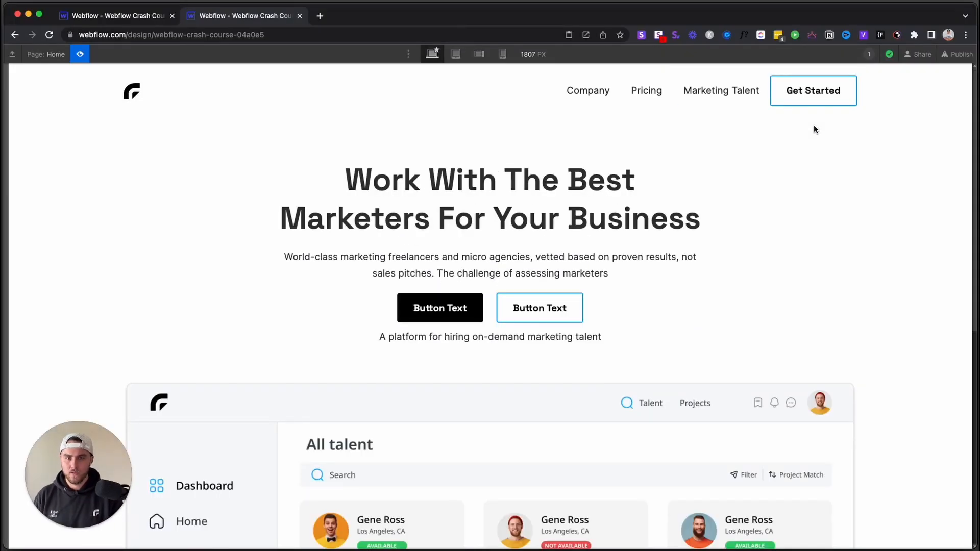
pyautogui.press('super+Tab')
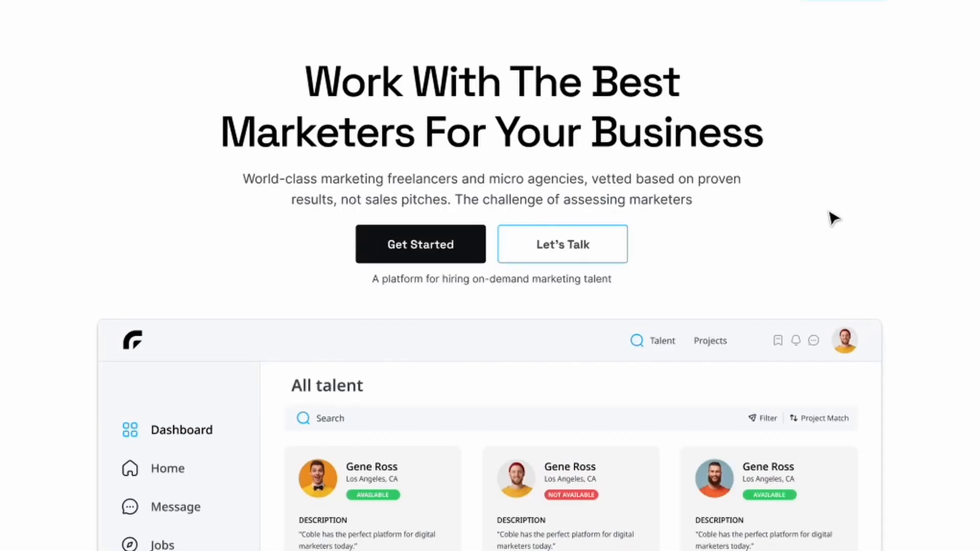
pyautogui.scroll(-5, 833, 219)
pyautogui.scroll(-10, 490, 276)
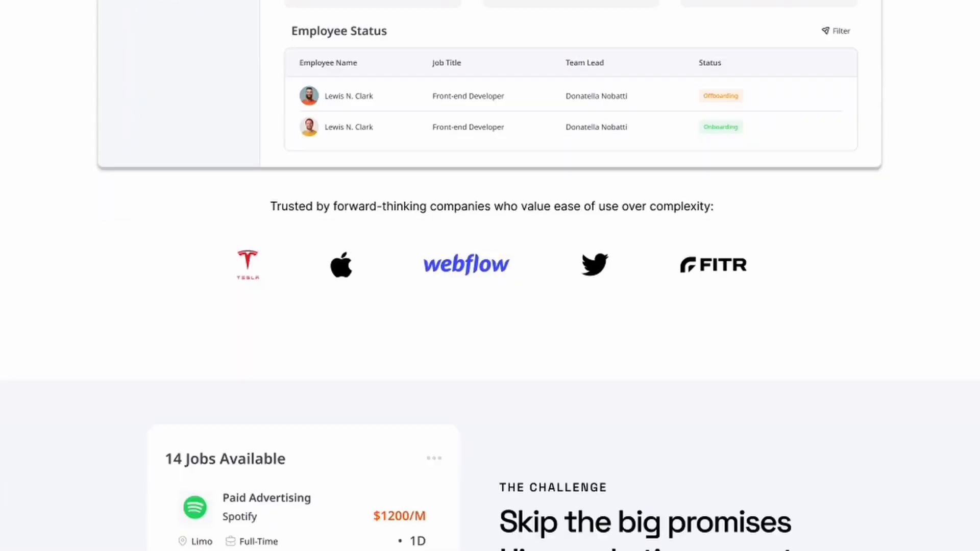
pyautogui.scroll(-10, 490, 276)
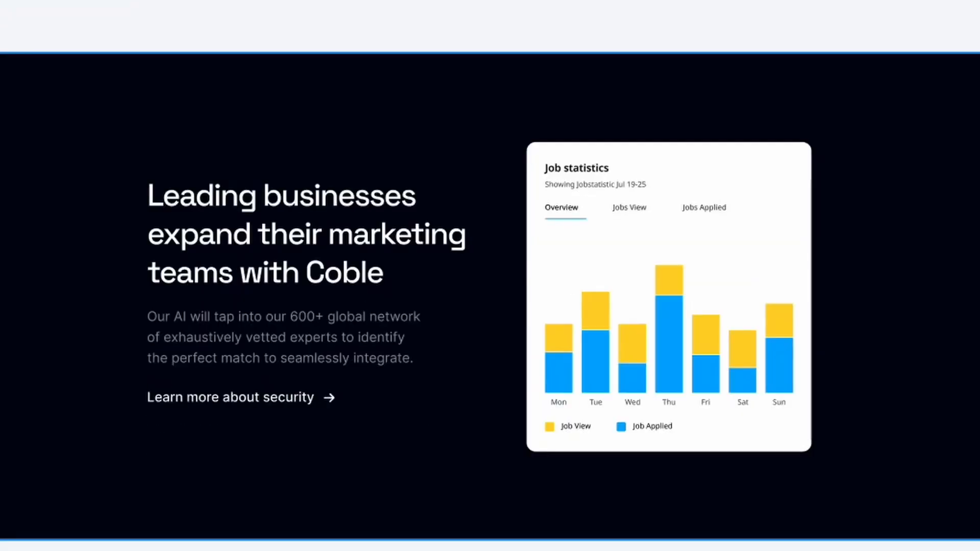
pyautogui.scroll(-10, 490, 275)
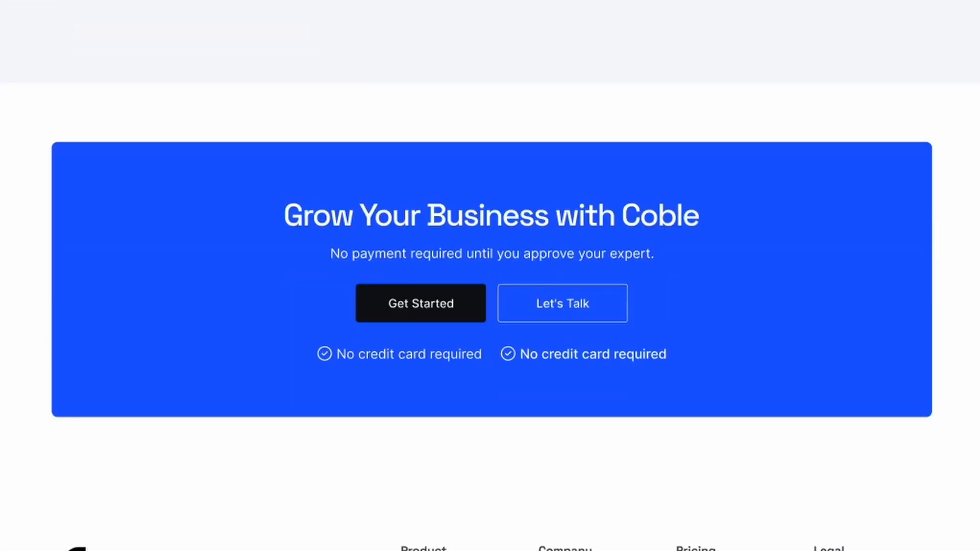
pyautogui.scroll(20, 490, 275)
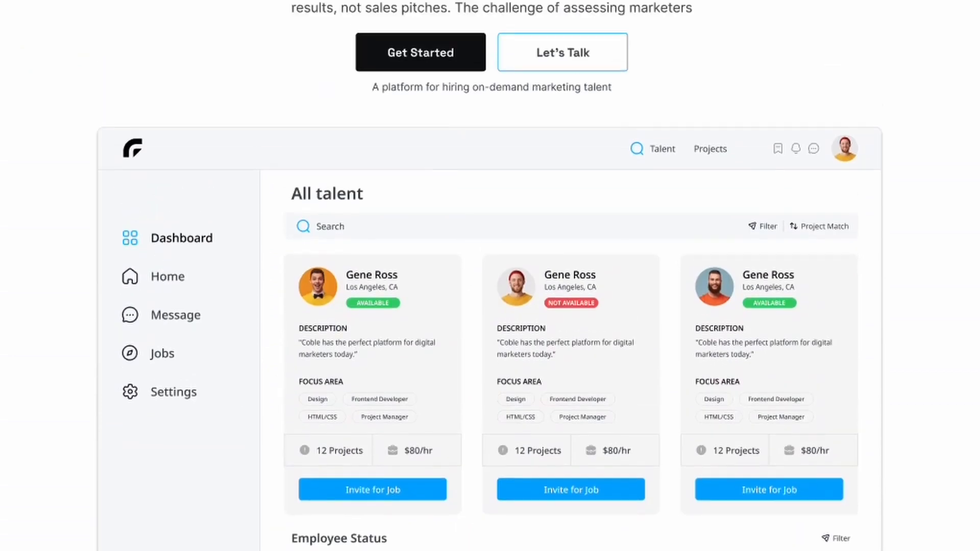
pyautogui.scroll(-1, 490, 276)
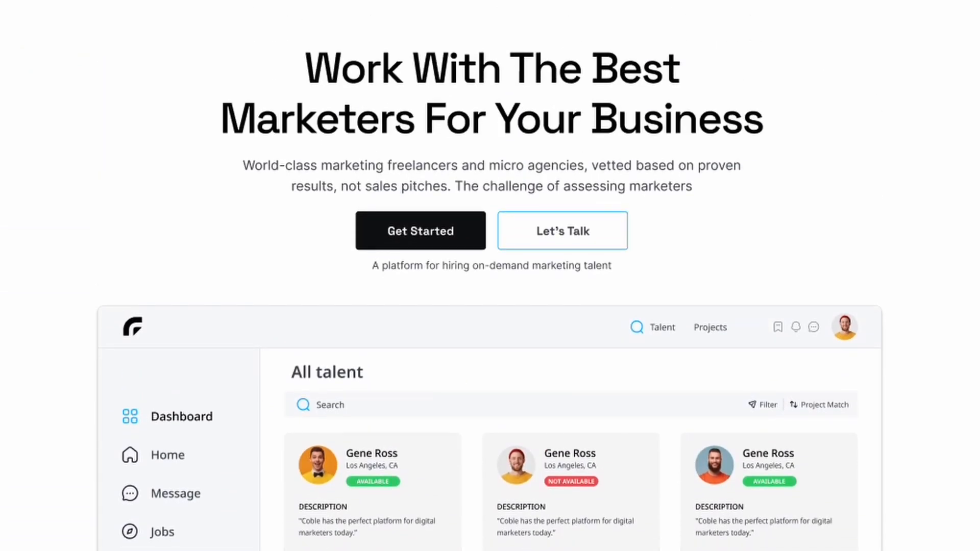